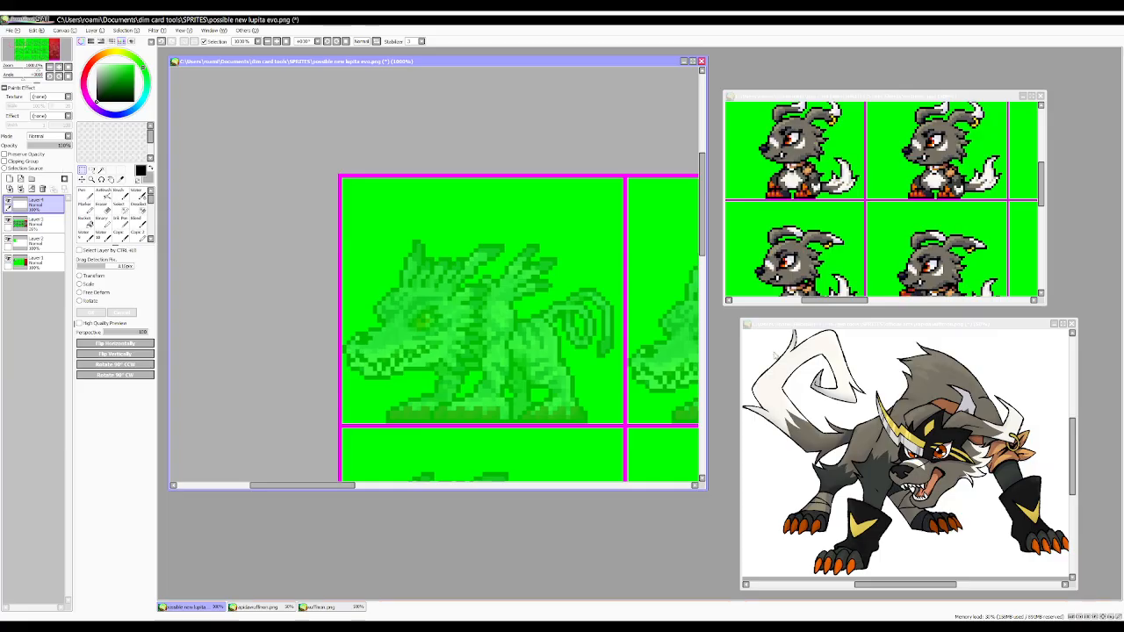
Examine the frame layout of the dragon template sprite sheet, then focus on its first frame.
{"action": "scroll", "coordinate": [690, 358], "scroll_direction": "down", "scroll_amount": 6}
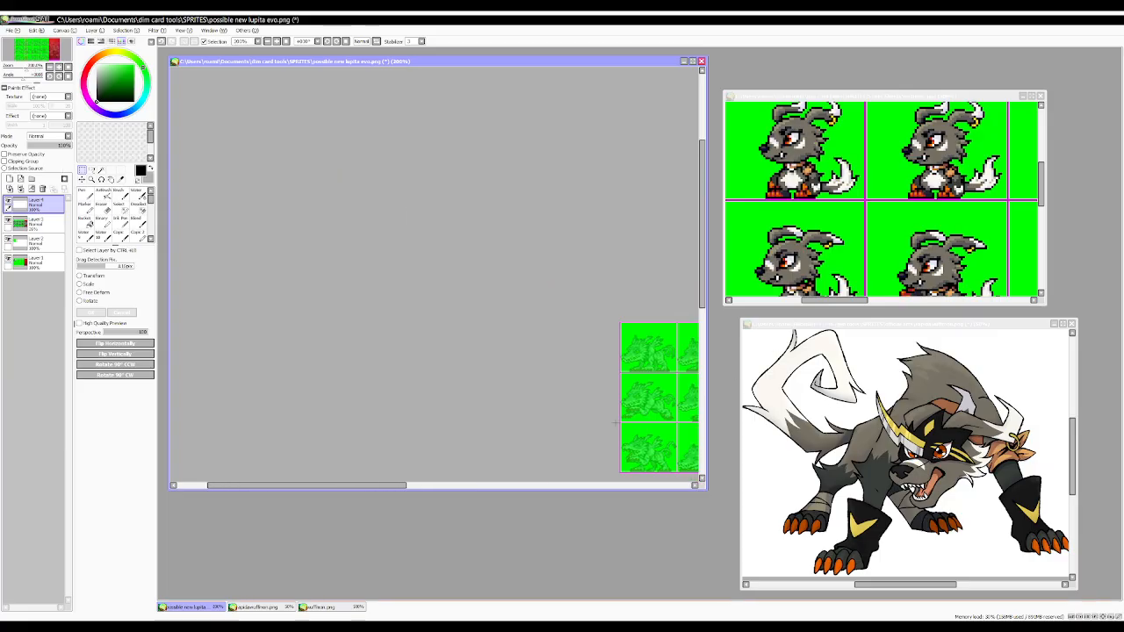
{"action": "left_click_drag", "start_coordinate": [396, 486], "coordinate": [506, 489]}
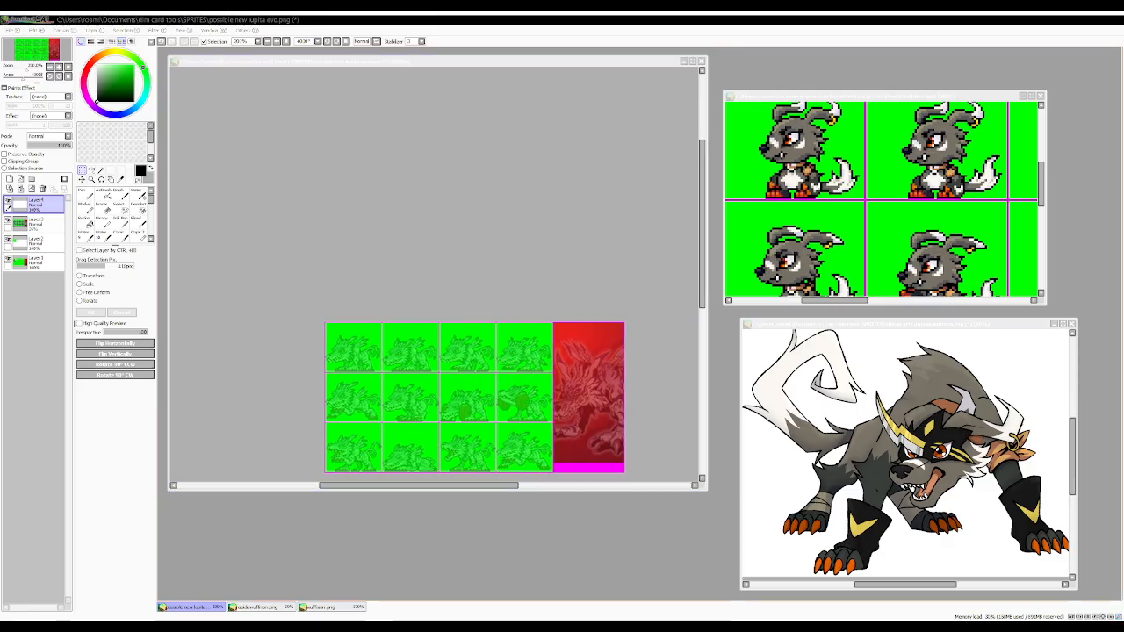
{"action": "scroll", "coordinate": [444, 429], "scroll_direction": "down", "scroll_amount": 3}
{"action": "scroll", "coordinate": [435, 445], "scroll_direction": "up", "scroll_amount": 3}
{"action": "scroll", "coordinate": [402, 350], "scroll_direction": "up", "scroll_amount": 2}
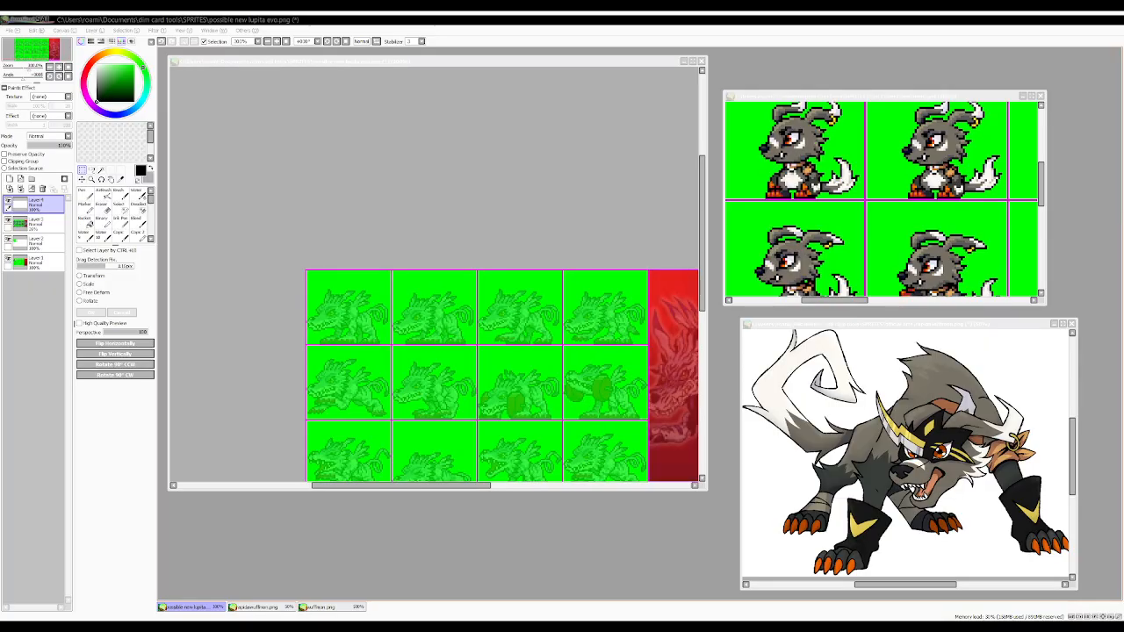
{"action": "scroll", "coordinate": [428, 369], "scroll_direction": "down", "scroll_amount": 2}
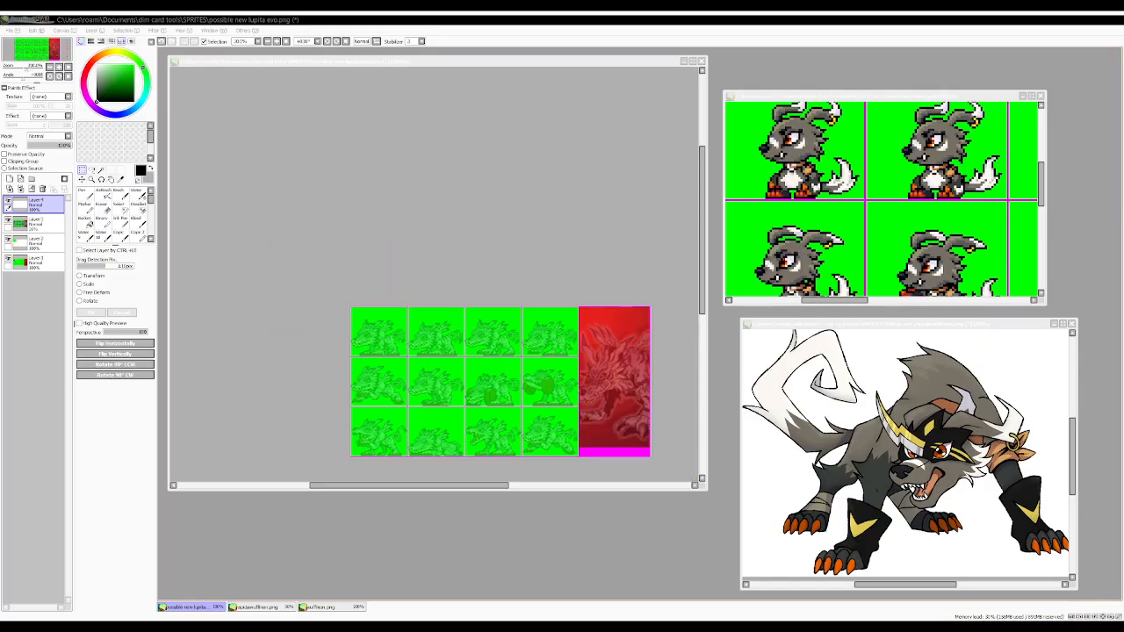
{"action": "scroll", "coordinate": [371, 340], "scroll_direction": "up", "scroll_amount": 5}
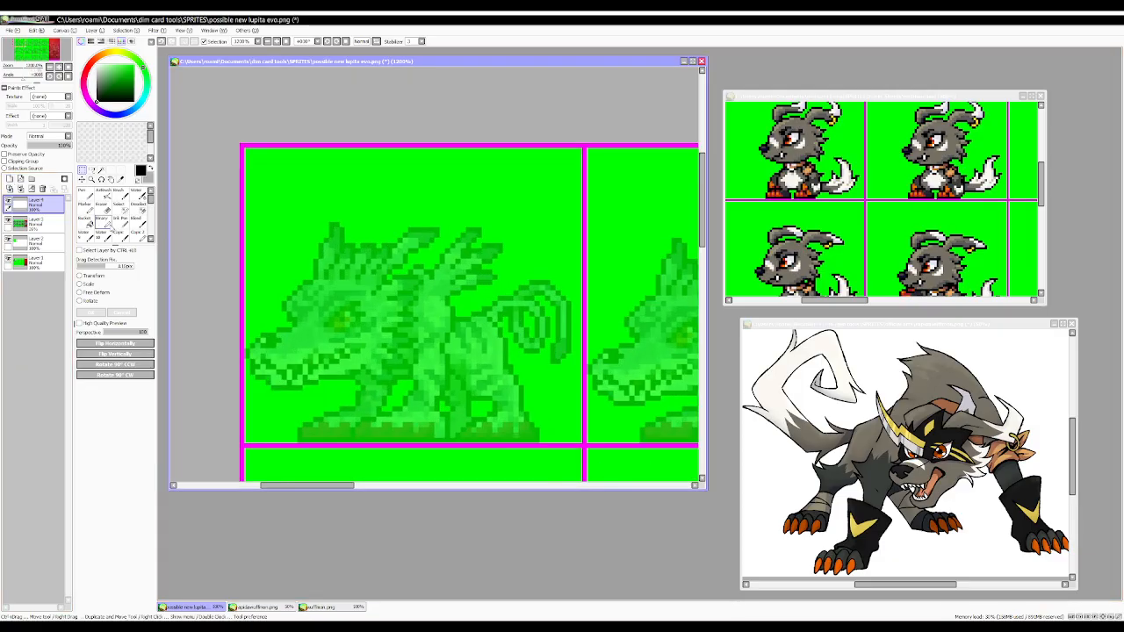
Choose the Binary brush and lower the opacity of the dragon template layer so the sprites are fainter.
{"action": "left_click", "coordinate": [105, 220]}
{"action": "left_click", "coordinate": [144, 97]}
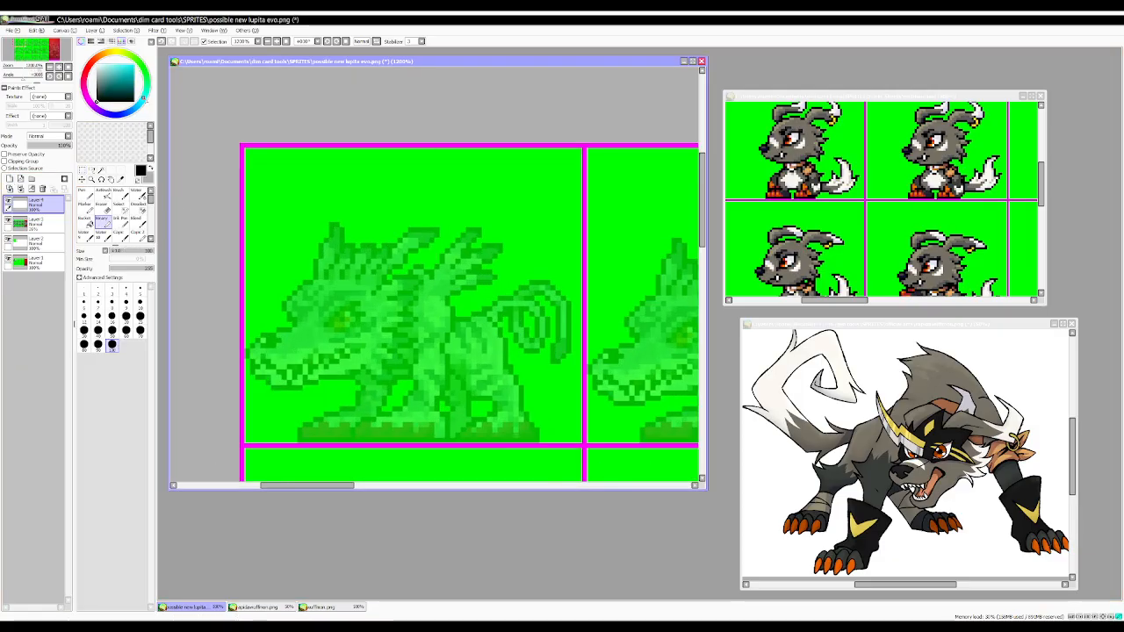
{"action": "left_click", "coordinate": [35, 224]}
{"action": "left_click", "coordinate": [36, 146]}
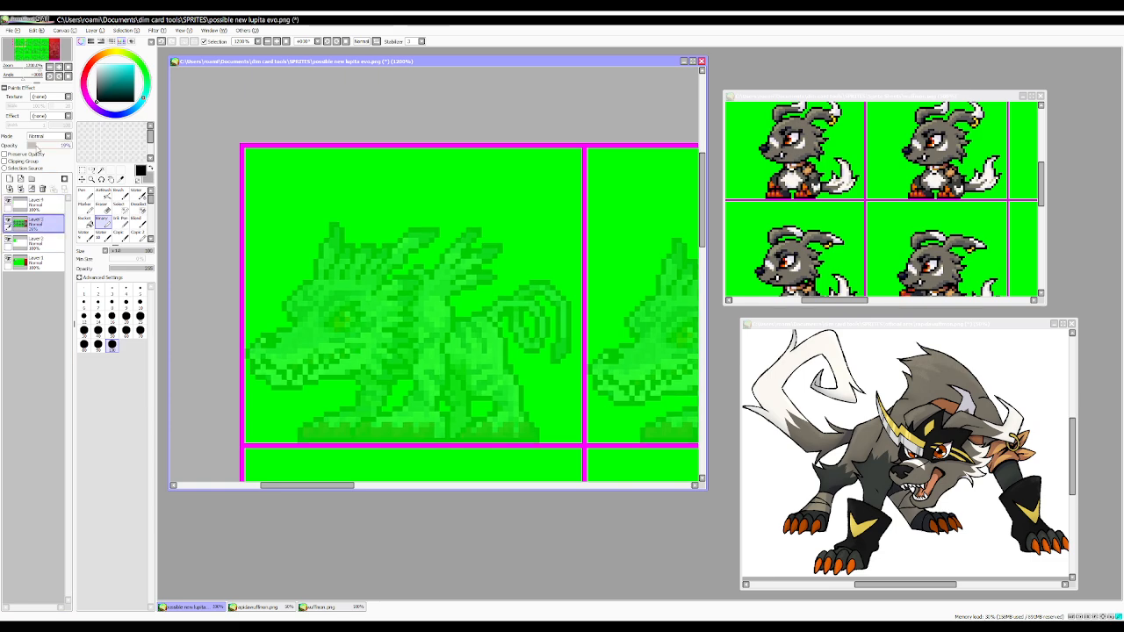
{"action": "scroll", "coordinate": [326, 238], "scroll_direction": "down", "scroll_amount": 3}
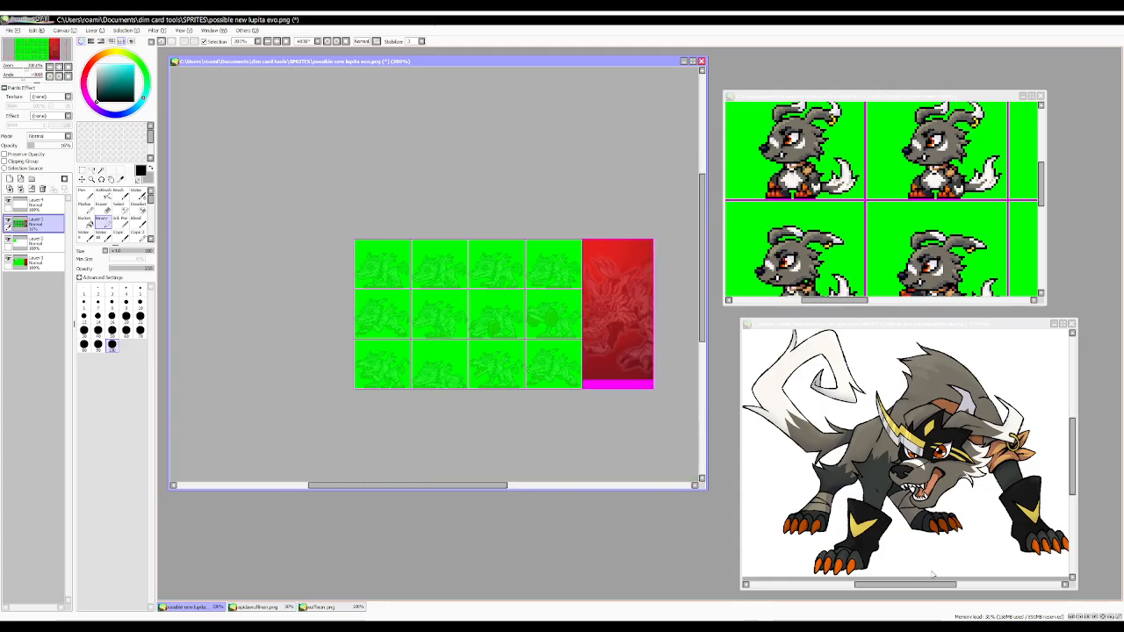
Reframe the full-body wolf artwork and enlarge a sprite's head in the wuffmon sheet for reference.
{"action": "left_click_drag", "start_coordinate": [940, 584], "coordinate": [941, 590]}
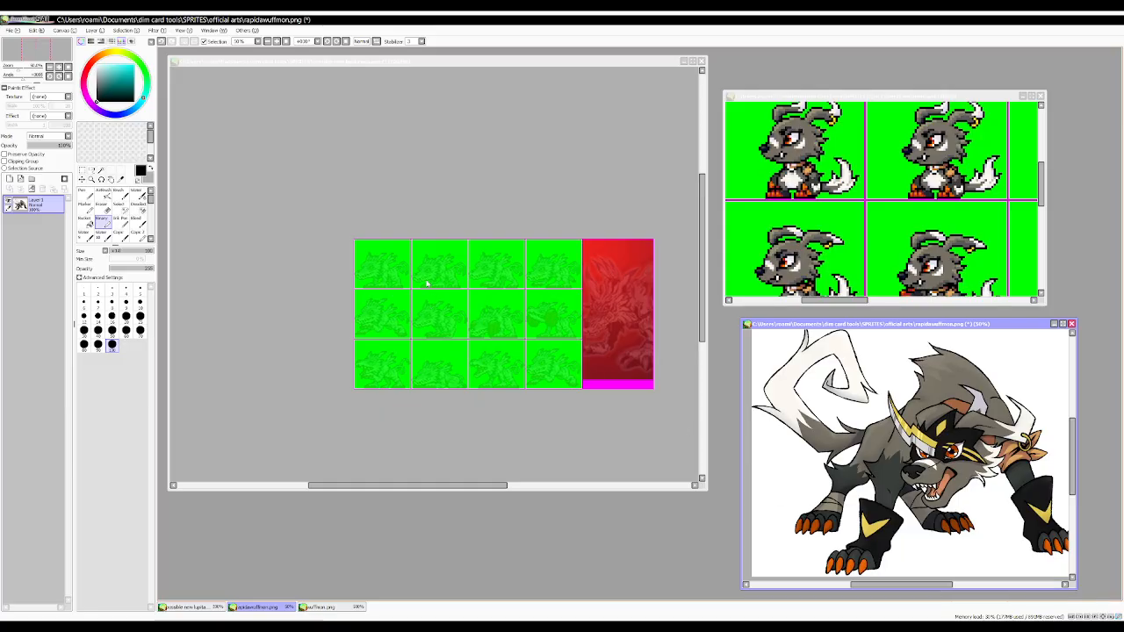
{"action": "left_click", "coordinate": [353, 211]}
{"action": "scroll", "coordinate": [439, 194], "scroll_direction": "up", "scroll_amount": 2}
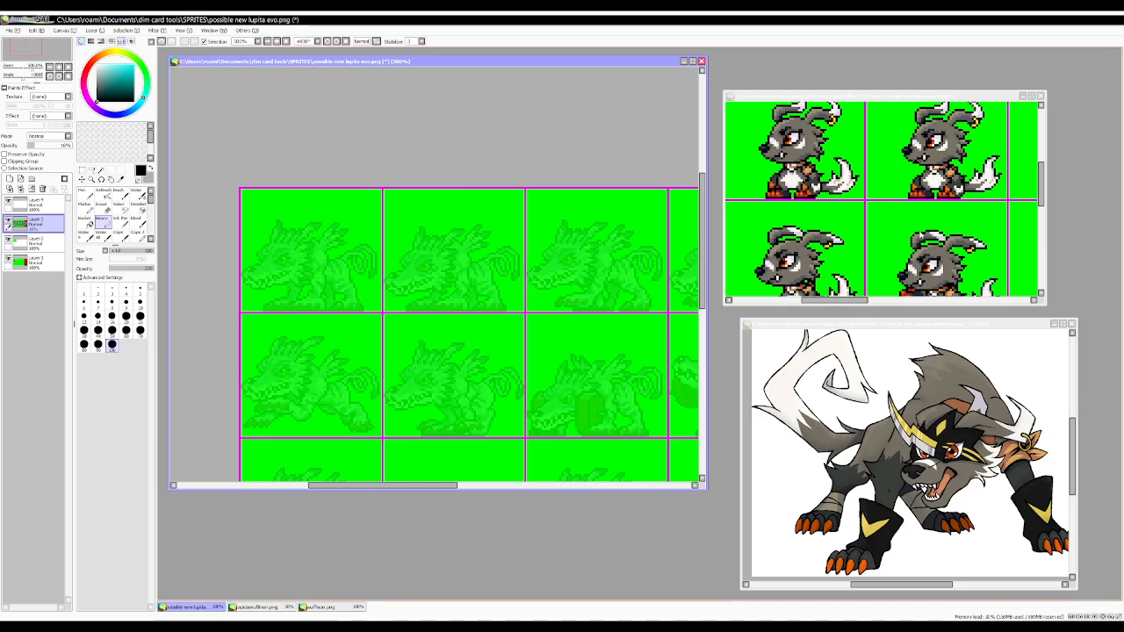
{"action": "left_click", "coordinate": [933, 220]}
{"action": "scroll", "coordinate": [922, 211], "scroll_direction": "down", "scroll_amount": 4}
{"action": "scroll", "coordinate": [873, 198], "scroll_direction": "up", "scroll_amount": 5}
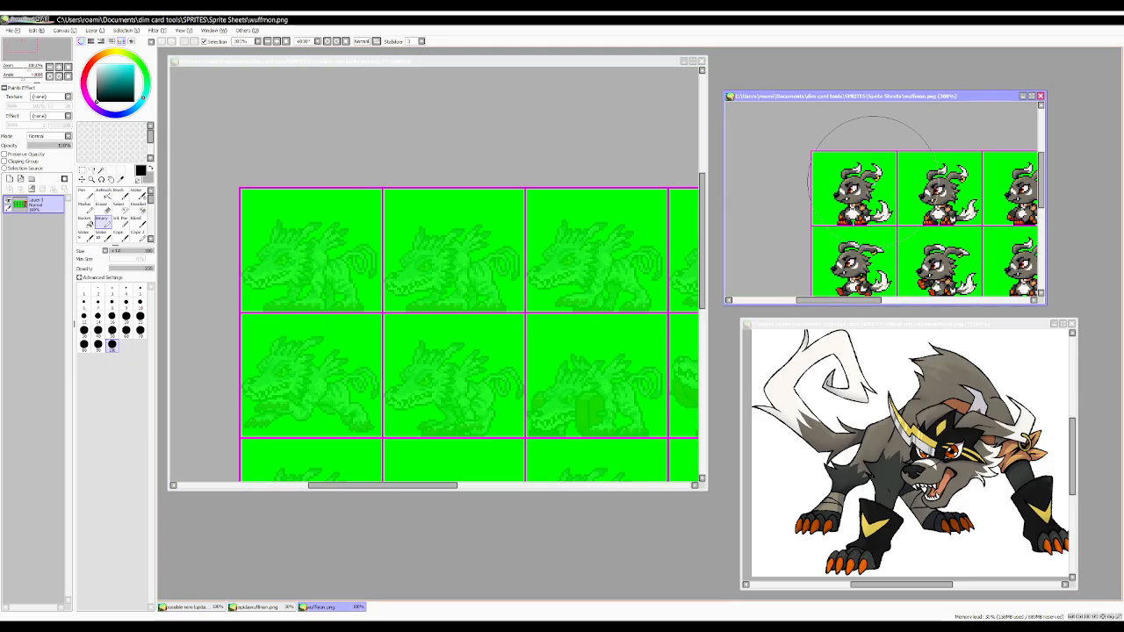
{"action": "scroll", "coordinate": [852, 200], "scroll_direction": "up", "scroll_amount": 3}
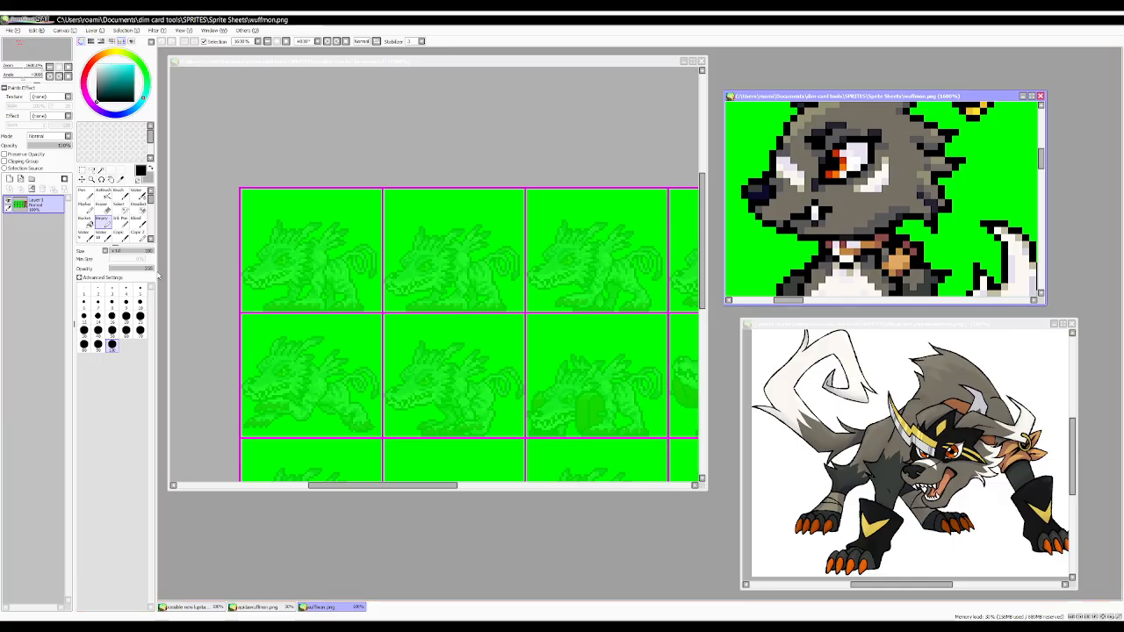
Add a new layer above the dragon template in the possible new lupita evo sheet and set the brush size to 2.
{"action": "left_click", "coordinate": [224, 254]}
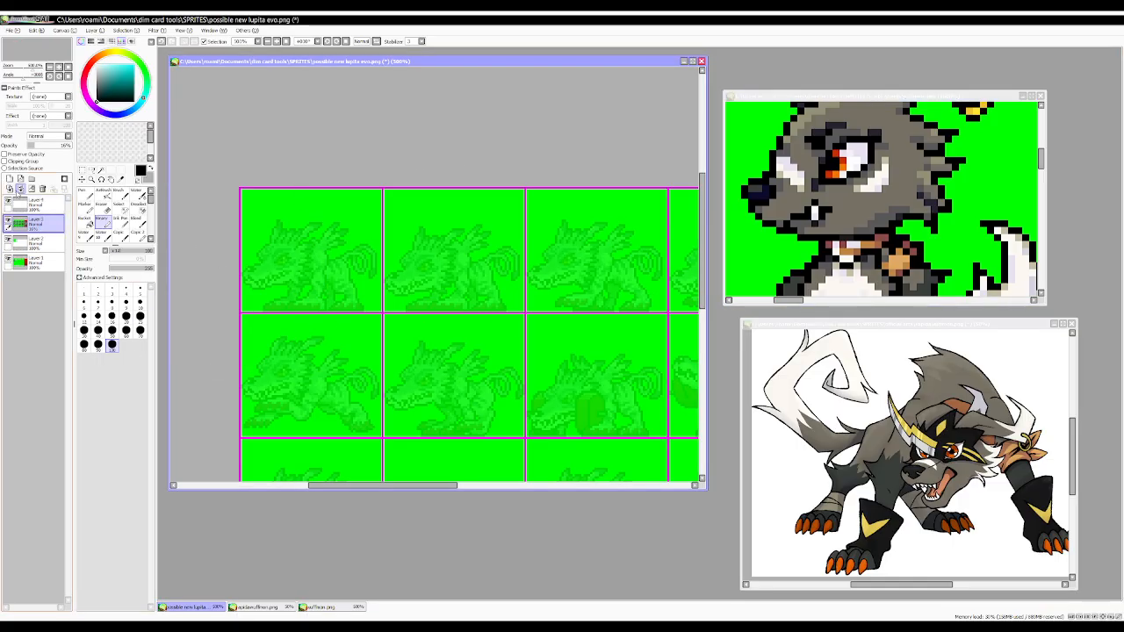
{"action": "left_click", "coordinate": [97, 289]}
{"action": "scroll", "coordinate": [404, 262], "scroll_direction": "up", "scroll_amount": 2}
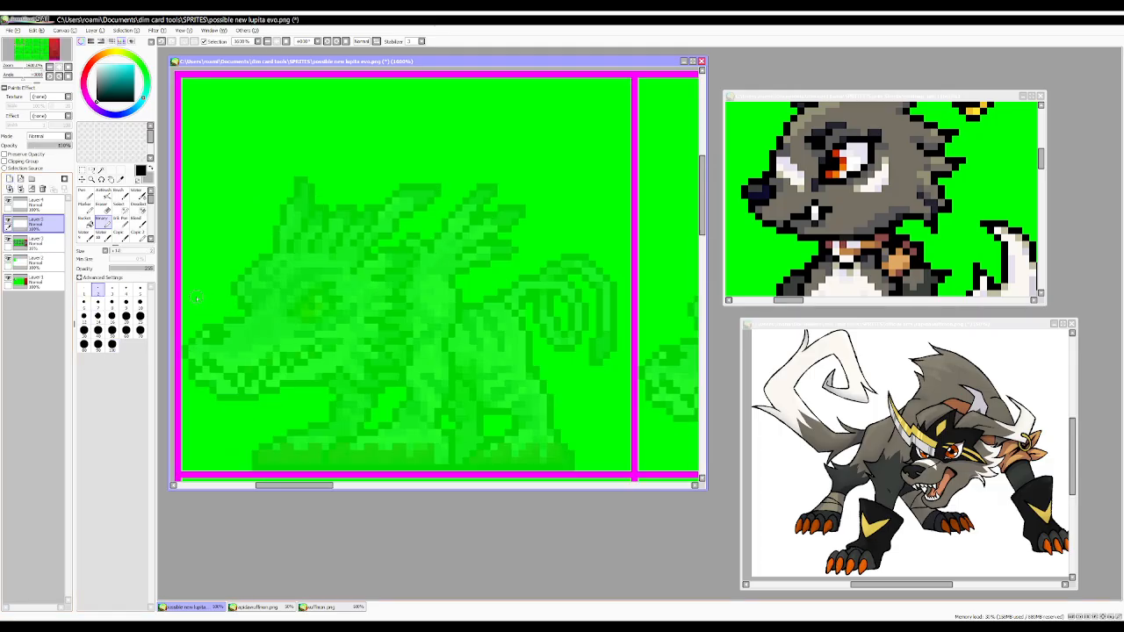
Try to sketch a black head circle and snout over the first frame's dragon.
{"action": "mouse_move", "coordinate": [365, 266]}
{"action": "left_mouse_down"}
{"action": "mouse_move", "coordinate": [289, 255]}
{"action": "mouse_move", "coordinate": [261, 297]}
{"action": "mouse_move", "coordinate": [272, 345]}
{"action": "mouse_move", "coordinate": [320, 368]}
{"action": "mouse_move", "coordinate": [356, 359]}
{"action": "mouse_move", "coordinate": [358, 255]}
{"action": "mouse_move", "coordinate": [278, 254]}
{"action": "mouse_move", "coordinate": [259, 328]}
{"action": "mouse_move", "coordinate": [310, 367]}
{"action": "mouse_move", "coordinate": [352, 364]}
{"action": "mouse_move", "coordinate": [371, 321]}
{"action": "mouse_move", "coordinate": [371, 282]}
{"action": "mouse_move", "coordinate": [356, 263]}
{"action": "mouse_move", "coordinate": [364, 256]}
{"action": "mouse_move", "coordinate": [392, 287]}
{"action": "mouse_move", "coordinate": [389, 327]}
{"action": "mouse_move", "coordinate": [360, 367]}
{"action": "left_mouse_up"}
{"action": "key", "text": "ctrl+z"}
{"action": "left_click_drag", "start_coordinate": [303, 238], "coordinate": [348, 240]}
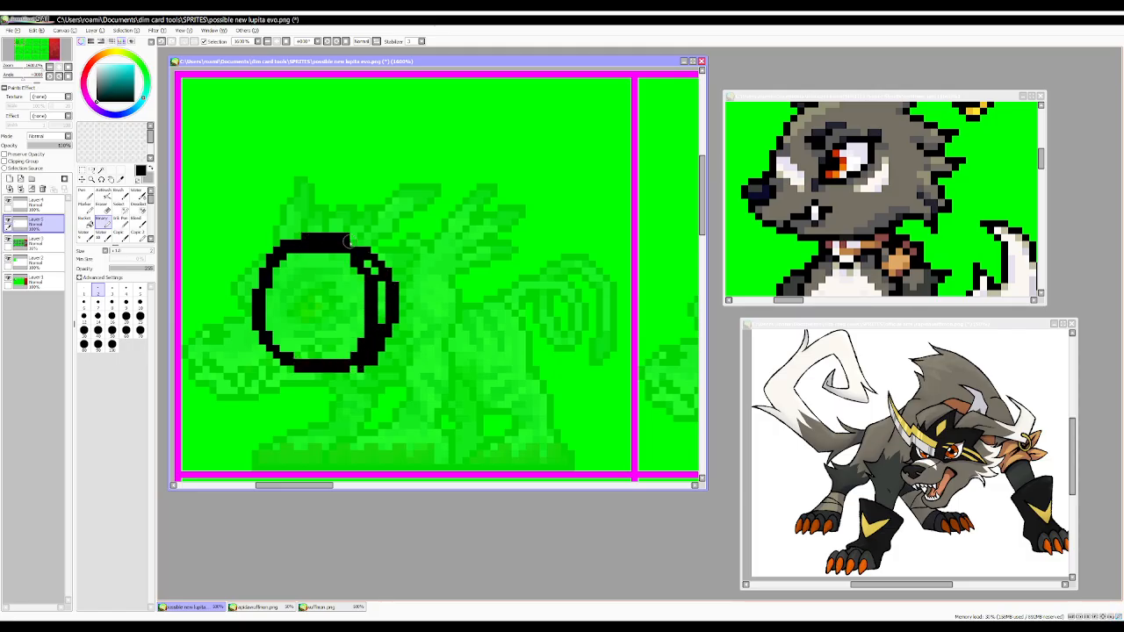
{"action": "mouse_move", "coordinate": [256, 321]}
{"action": "left_mouse_down"}
{"action": "mouse_move", "coordinate": [223, 354]}
{"action": "mouse_move", "coordinate": [212, 346]}
{"action": "left_mouse_up"}
{"action": "key", "text": "ctrl+z"}
{"action": "key", "text": "ctrl+z"}
{"action": "left_click", "coordinate": [32, 188]}
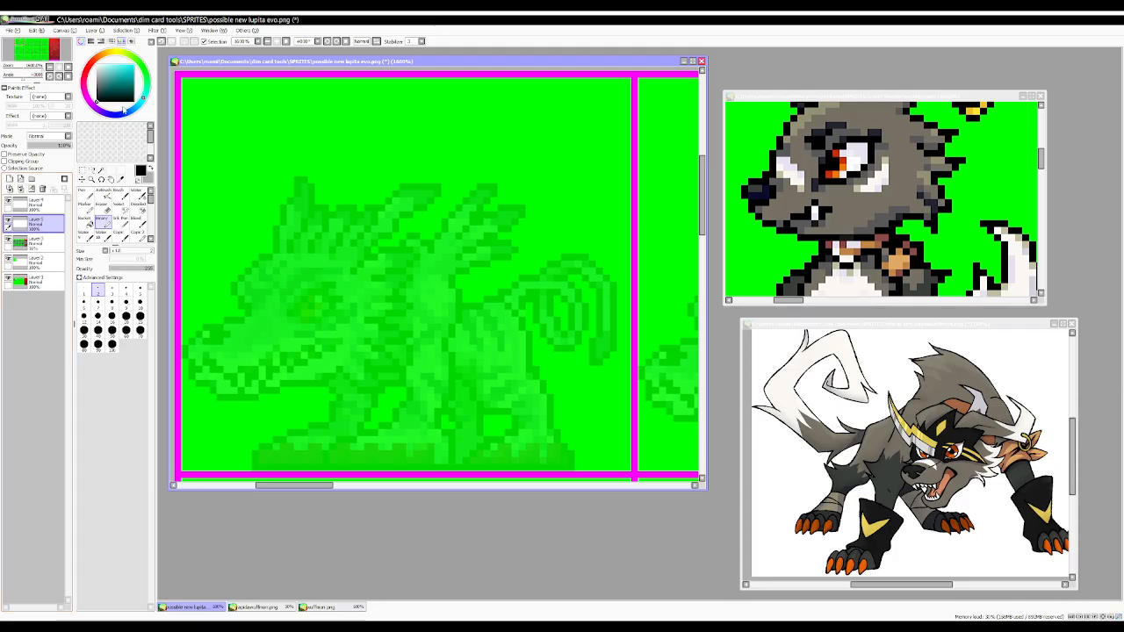
Paint a solid blue circle over the first frame's dragon head with brush size 8.
{"action": "left_click", "coordinate": [124, 109]}
{"action": "left_click", "coordinate": [112, 304]}
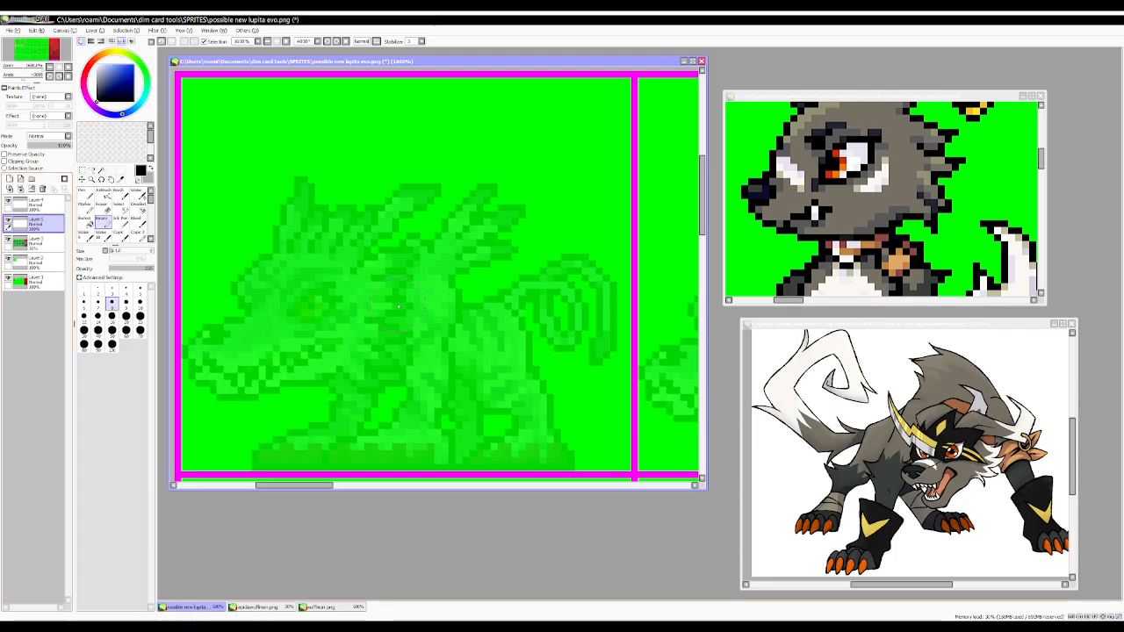
{"action": "scroll", "coordinate": [398, 307], "scroll_direction": "down", "scroll_amount": 6}
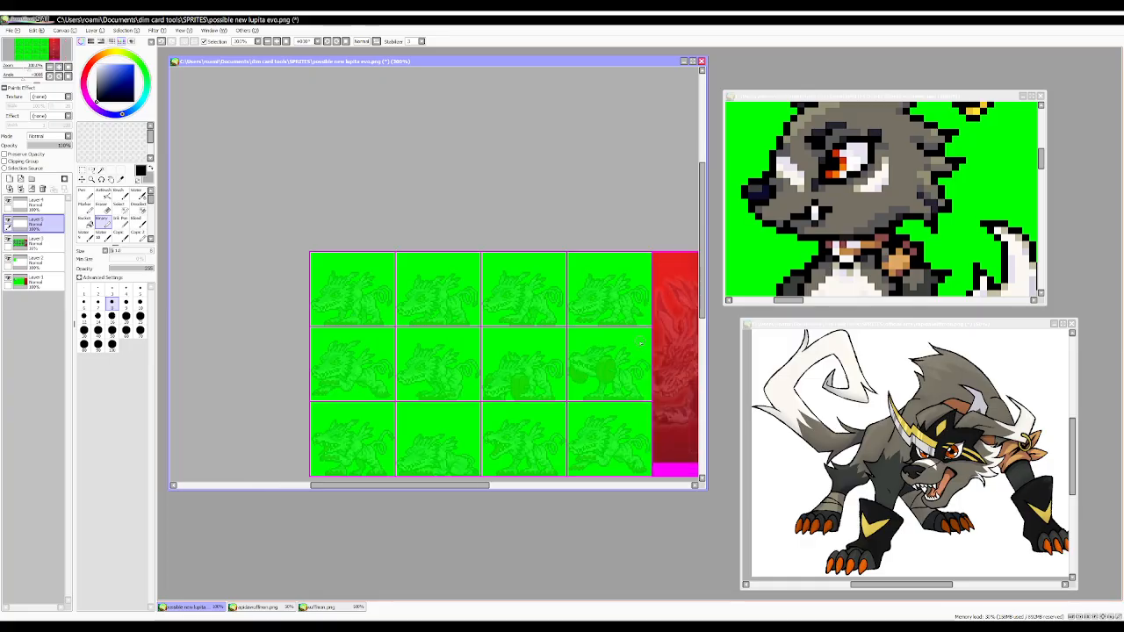
{"action": "scroll", "coordinate": [305, 318], "scroll_direction": "up", "scroll_amount": 5}
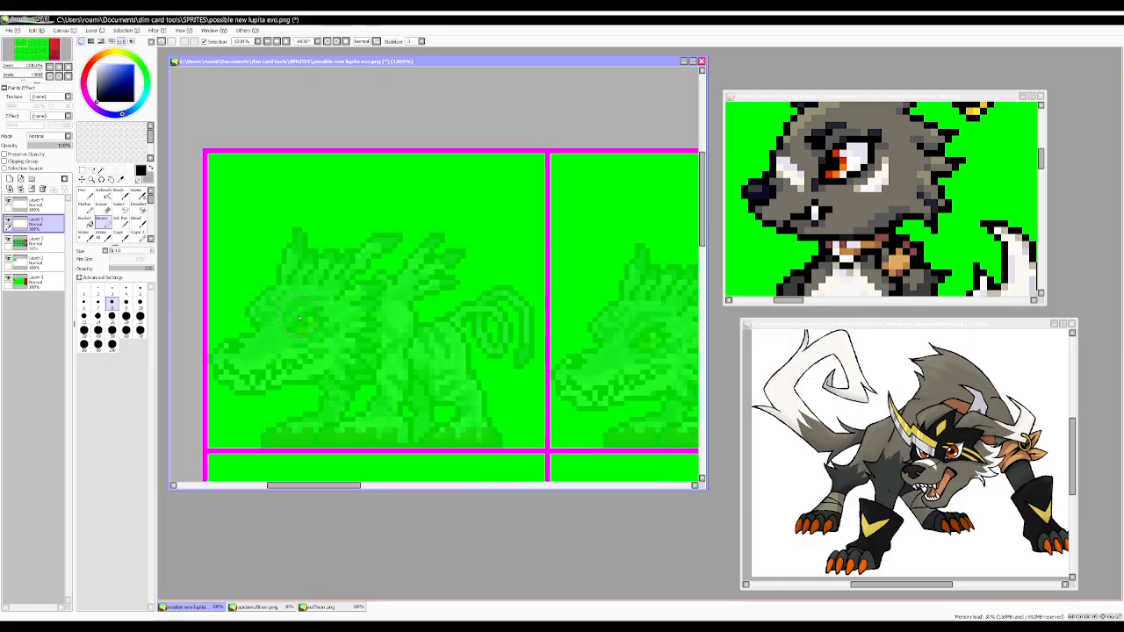
{"action": "mouse_move", "coordinate": [300, 324]}
{"action": "left_mouse_down"}
{"action": "mouse_move", "coordinate": [283, 301]}
{"action": "mouse_move", "coordinate": [288, 318]}
{"action": "mouse_move", "coordinate": [305, 299]}
{"action": "mouse_move", "coordinate": [337, 309]}
{"action": "mouse_move", "coordinate": [334, 343]}
{"action": "mouse_move", "coordinate": [302, 353]}
{"action": "mouse_move", "coordinate": [283, 337]}
{"action": "mouse_move", "coordinate": [284, 313]}
{"action": "mouse_move", "coordinate": [313, 313]}
{"action": "left_mouse_up"}
{"action": "key", "text": "ctrl+z"}
{"action": "left_click", "coordinate": [125, 76]}
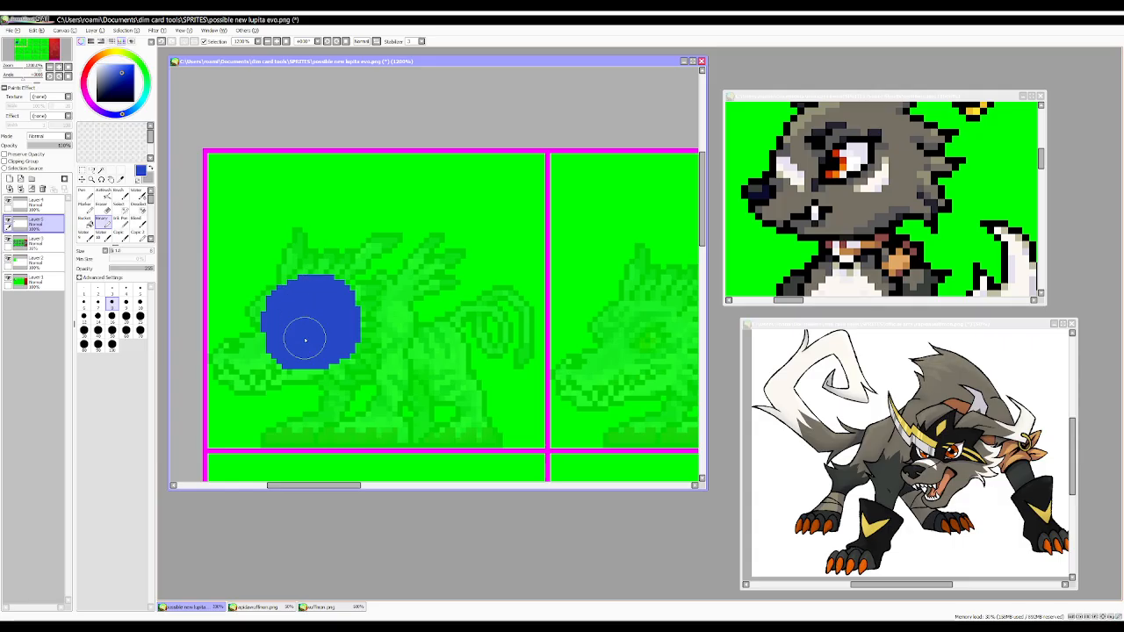
Reduce the brush size to 2 and paint a blue muzzle extending forward from the head circle.
{"action": "key", "text": "bracketleft"}
{"action": "key", "text": "bracketleft"}
{"action": "key", "text": "bracketleft"}
{"action": "key", "text": "bracketleft"}
{"action": "key", "text": "bracketleft"}
{"action": "key", "text": "bracketleft"}
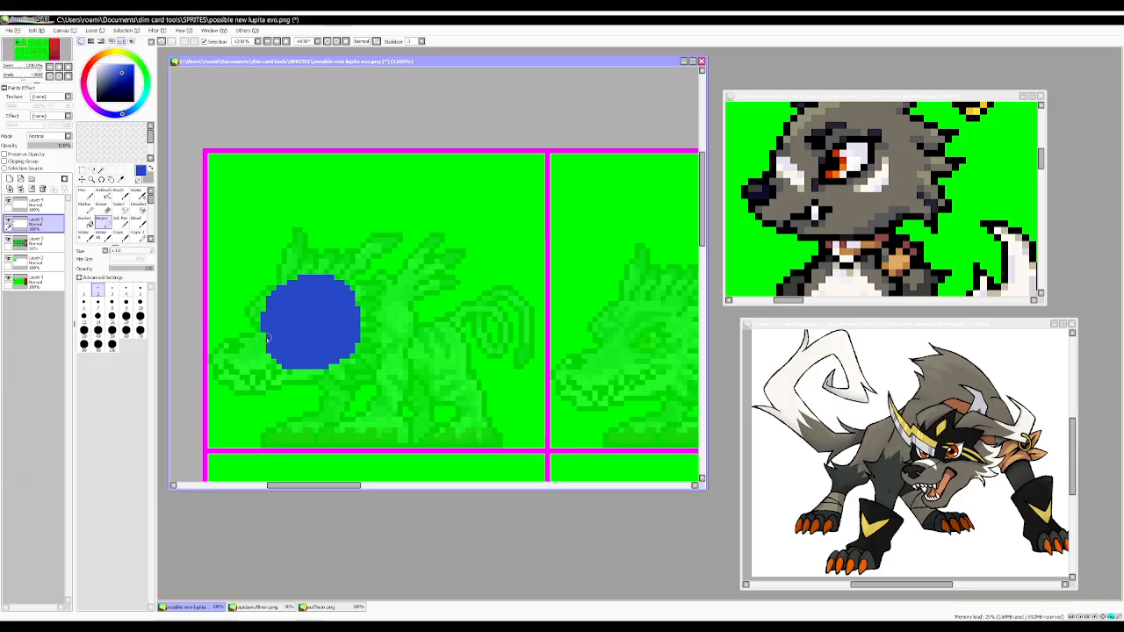
{"action": "mouse_move", "coordinate": [261, 333]}
{"action": "left_mouse_down"}
{"action": "mouse_move", "coordinate": [227, 350]}
{"action": "mouse_move", "coordinate": [247, 343]}
{"action": "mouse_move", "coordinate": [230, 360]}
{"action": "mouse_move", "coordinate": [252, 378]}
{"action": "mouse_move", "coordinate": [281, 360]}
{"action": "mouse_move", "coordinate": [238, 357]}
{"action": "mouse_move", "coordinate": [264, 358]}
{"action": "mouse_move", "coordinate": [247, 355]}
{"action": "mouse_move", "coordinate": [261, 345]}
{"action": "left_mouse_up"}
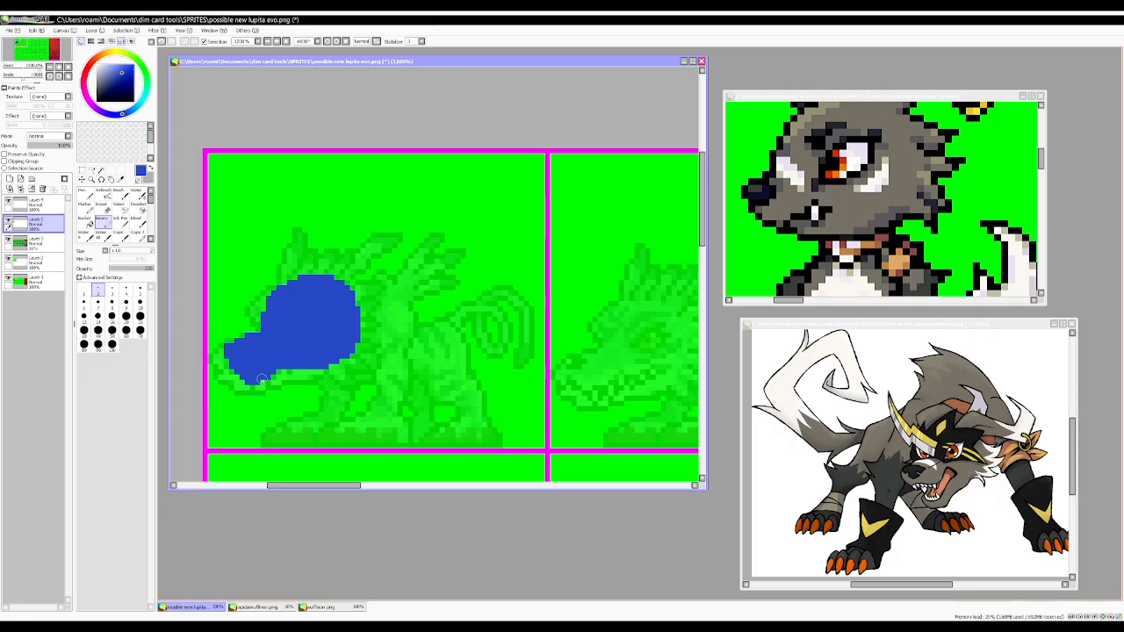
Try to outline the muzzle and open jaw in blue on a new layer with the head silhouette hidden.
{"action": "left_click", "coordinate": [8, 222]}
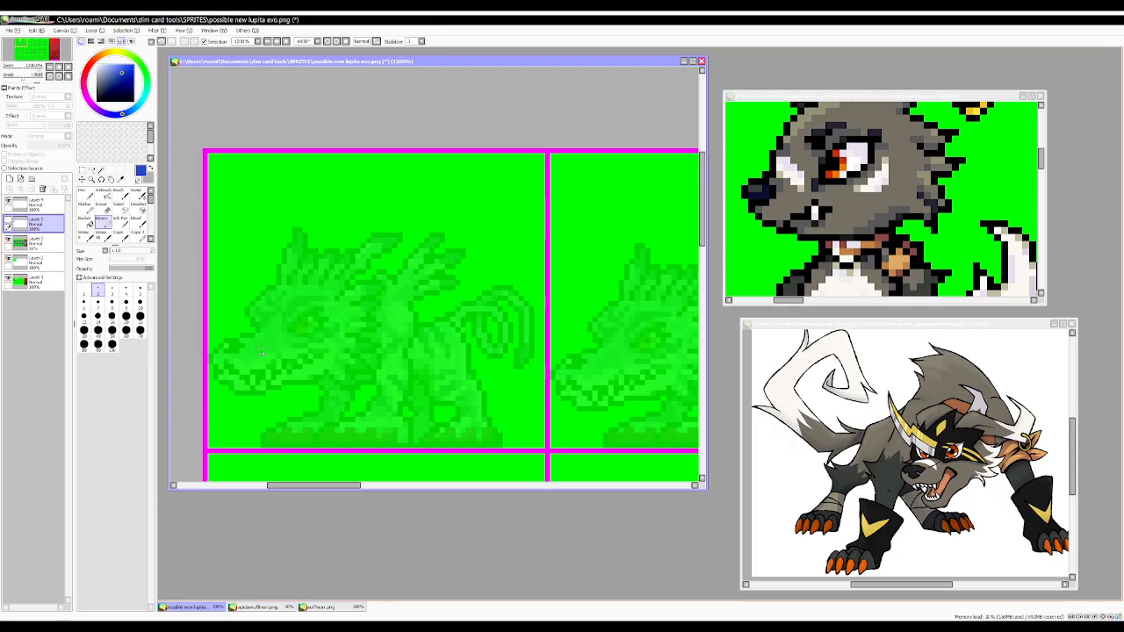
{"action": "left_click", "coordinate": [220, 375]}
{"action": "left_click", "coordinate": [9, 178]}
{"action": "mouse_move", "coordinate": [223, 348]}
{"action": "left_mouse_down"}
{"action": "mouse_move", "coordinate": [227, 376]}
{"action": "mouse_move", "coordinate": [230, 362]}
{"action": "mouse_move", "coordinate": [258, 381]}
{"action": "mouse_move", "coordinate": [288, 349]}
{"action": "left_mouse_up"}
{"action": "key", "text": "ctrl+z"}
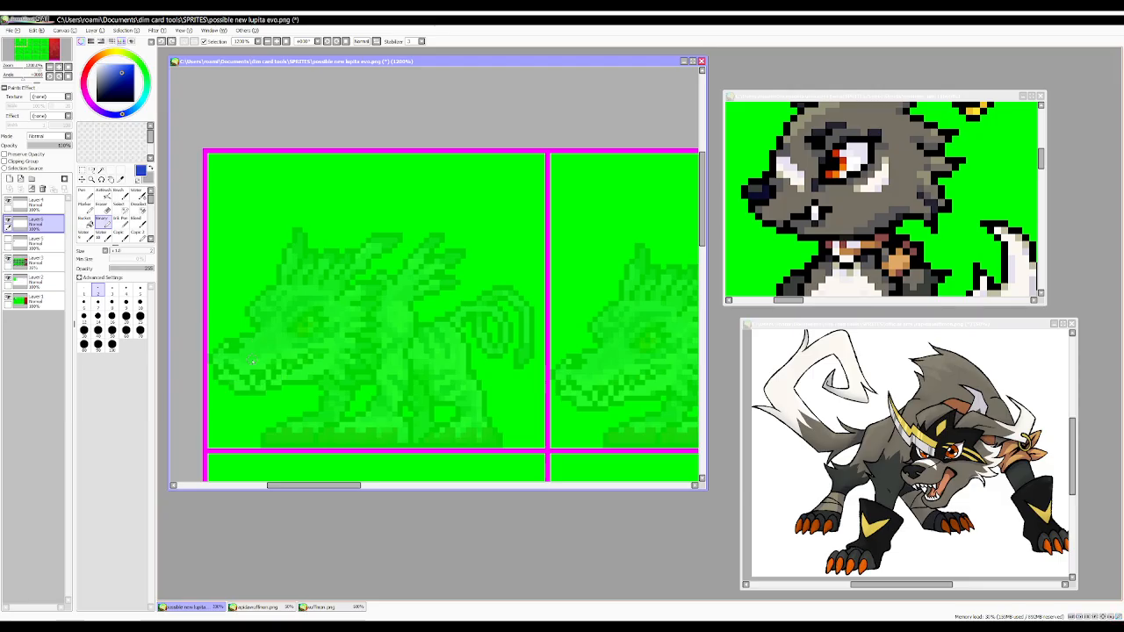
{"action": "mouse_move", "coordinate": [216, 351]}
{"action": "left_mouse_down"}
{"action": "mouse_move", "coordinate": [237, 380]}
{"action": "mouse_move", "coordinate": [302, 362]}
{"action": "mouse_move", "coordinate": [255, 375]}
{"action": "mouse_move", "coordinate": [273, 404]}
{"action": "mouse_move", "coordinate": [324, 377]}
{"action": "mouse_move", "coordinate": [275, 324]}
{"action": "left_mouse_up"}
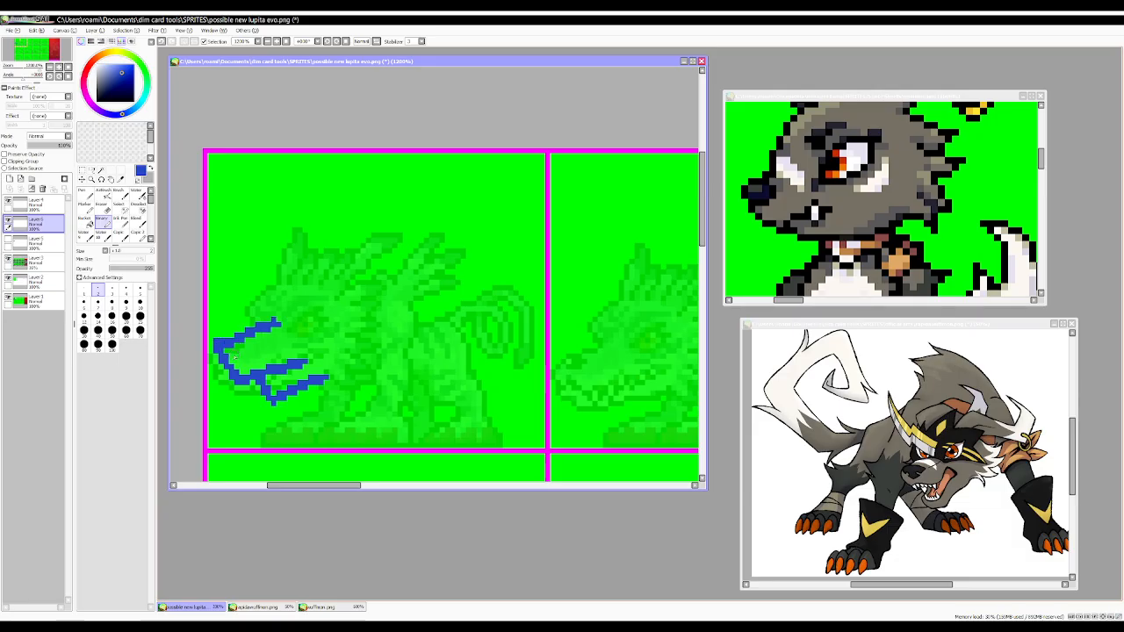
{"action": "key", "text": "ctrl+z"}
{"action": "key", "text": "ctrl+z"}
{"action": "key", "text": "ctrl+z"}
{"action": "key", "text": "ctrl+z"}
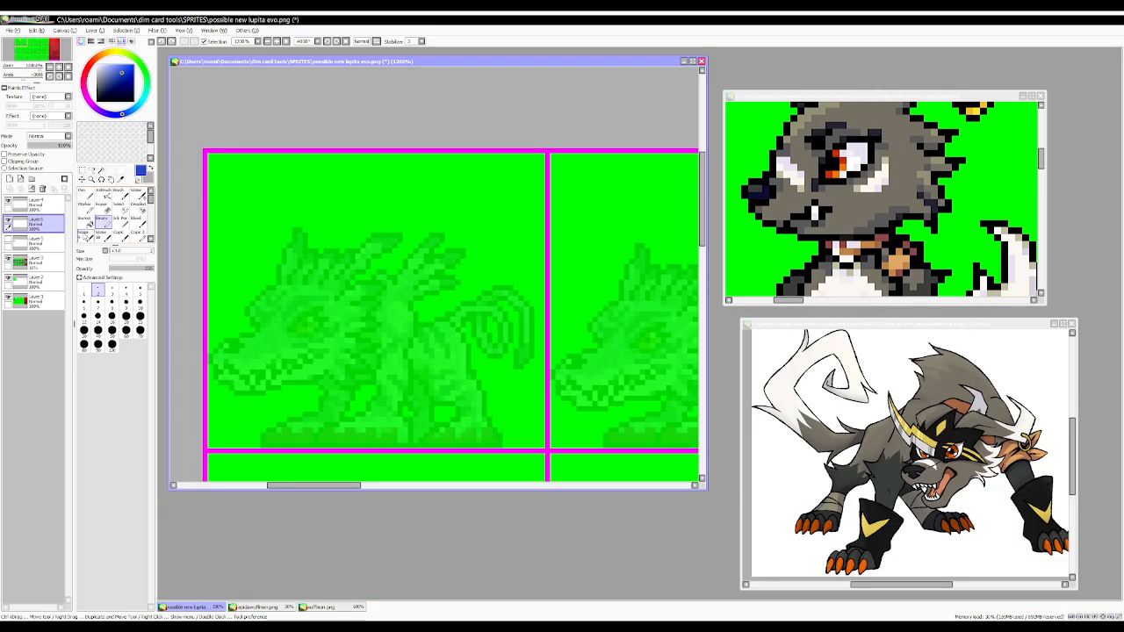
Show the blue head silhouette again, then undo the trial jaw stroke and the added layer.
{"action": "left_click", "coordinate": [9, 238]}
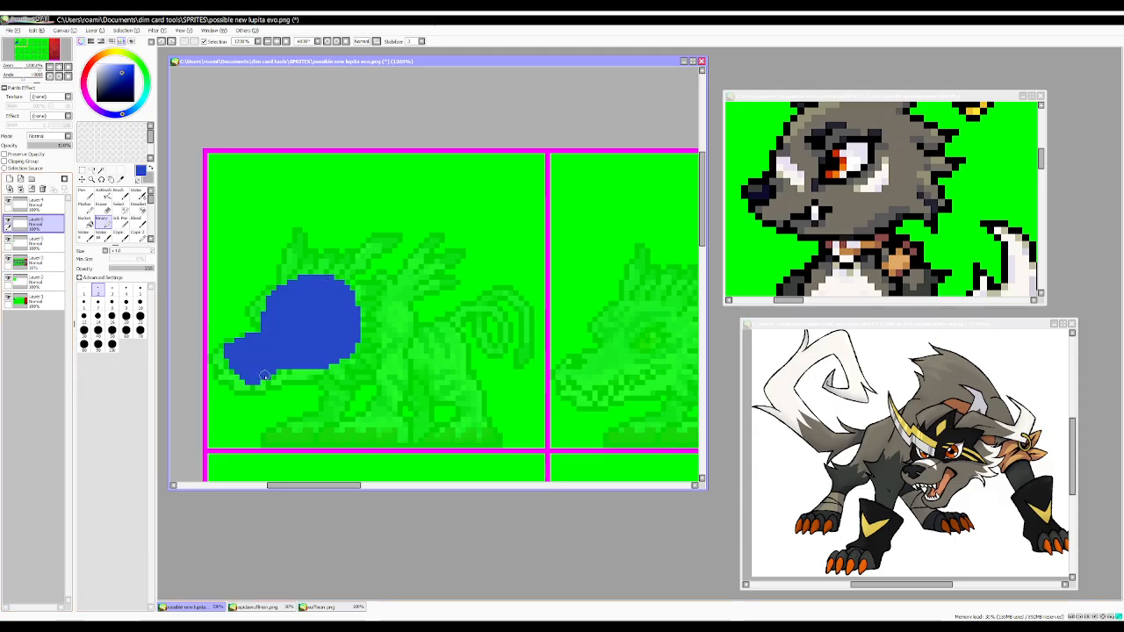
{"action": "left_click_drag", "start_coordinate": [263, 375], "coordinate": [271, 384]}
{"action": "key", "text": "ctrl+z"}
{"action": "key", "text": "ctrl+z"}
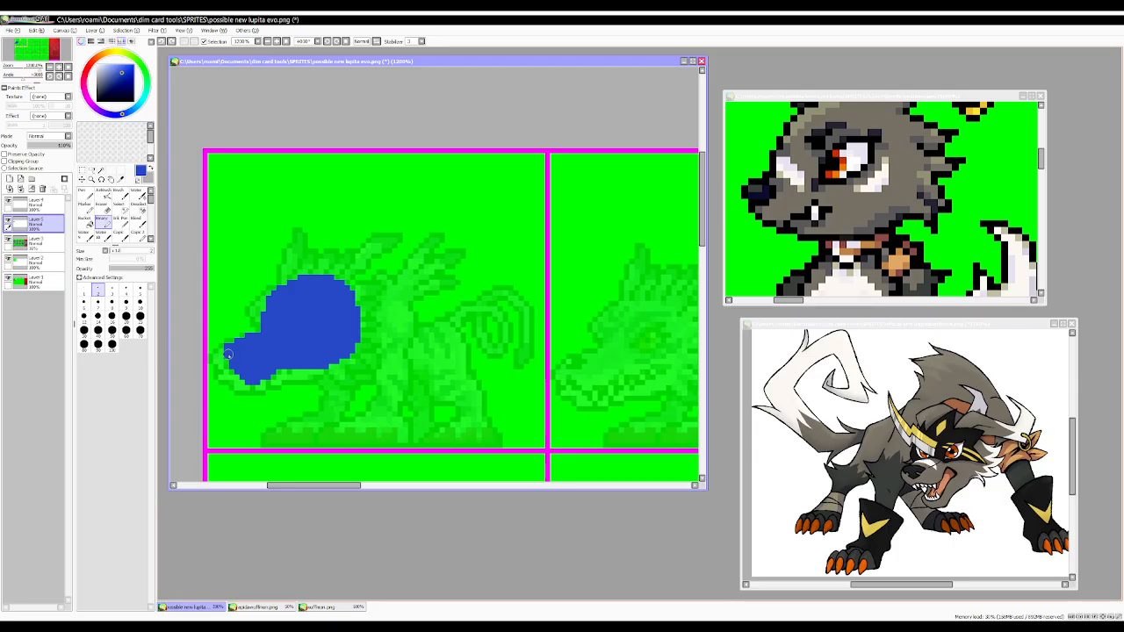
Extend the blue head silhouette with a longer snout, a fuller lower jaw, and a raised brow ending in a pointed tip.
{"action": "left_click_drag", "start_coordinate": [225, 351], "coordinate": [232, 366]}
{"action": "left_click_drag", "start_coordinate": [224, 351], "coordinate": [232, 376]}
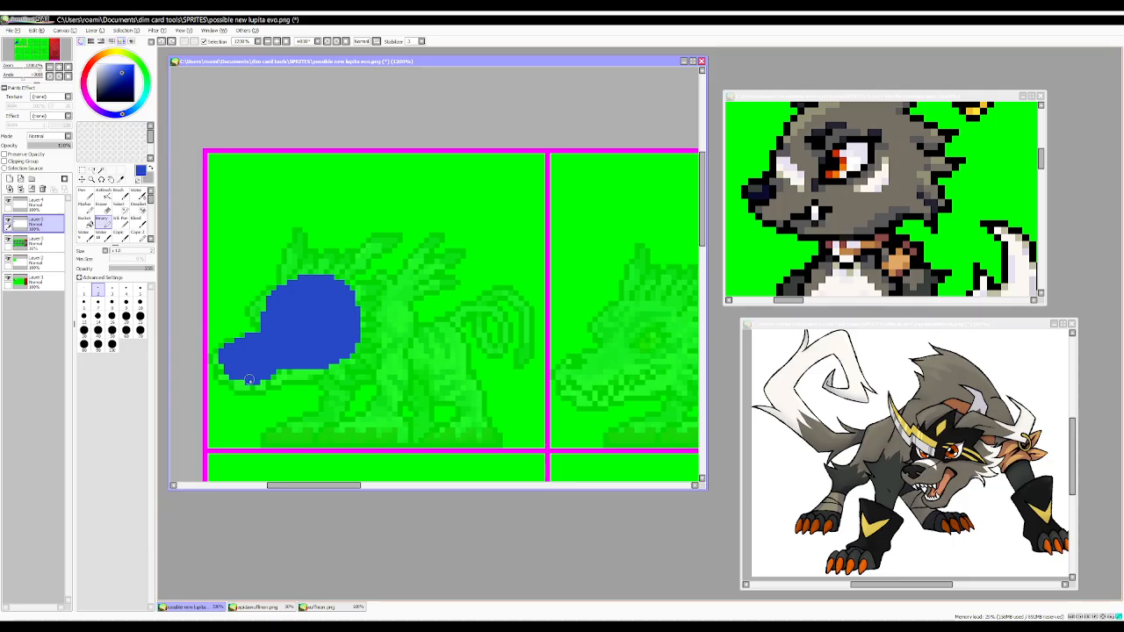
{"action": "mouse_move", "coordinate": [262, 388]}
{"action": "left_mouse_down"}
{"action": "mouse_move", "coordinate": [298, 372]}
{"action": "mouse_move", "coordinate": [261, 382]}
{"action": "mouse_move", "coordinate": [290, 368]}
{"action": "mouse_move", "coordinate": [274, 389]}
{"action": "mouse_move", "coordinate": [324, 371]}
{"action": "left_mouse_up"}
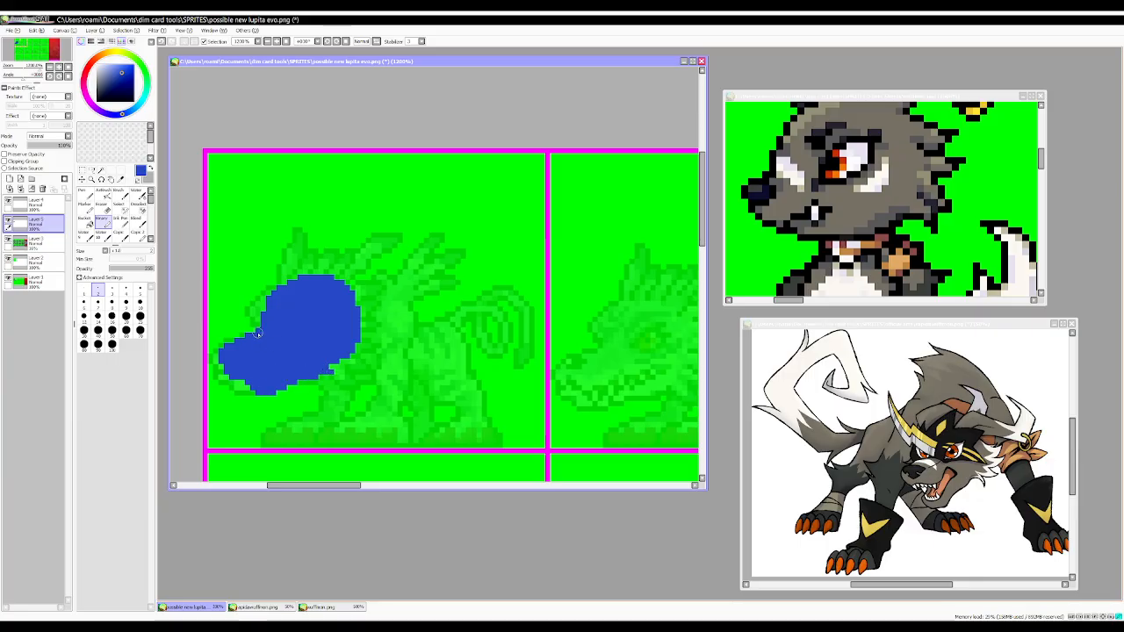
{"action": "mouse_move", "coordinate": [261, 336]}
{"action": "left_mouse_down"}
{"action": "mouse_move", "coordinate": [269, 286]}
{"action": "mouse_move", "coordinate": [294, 273]}
{"action": "left_mouse_up"}
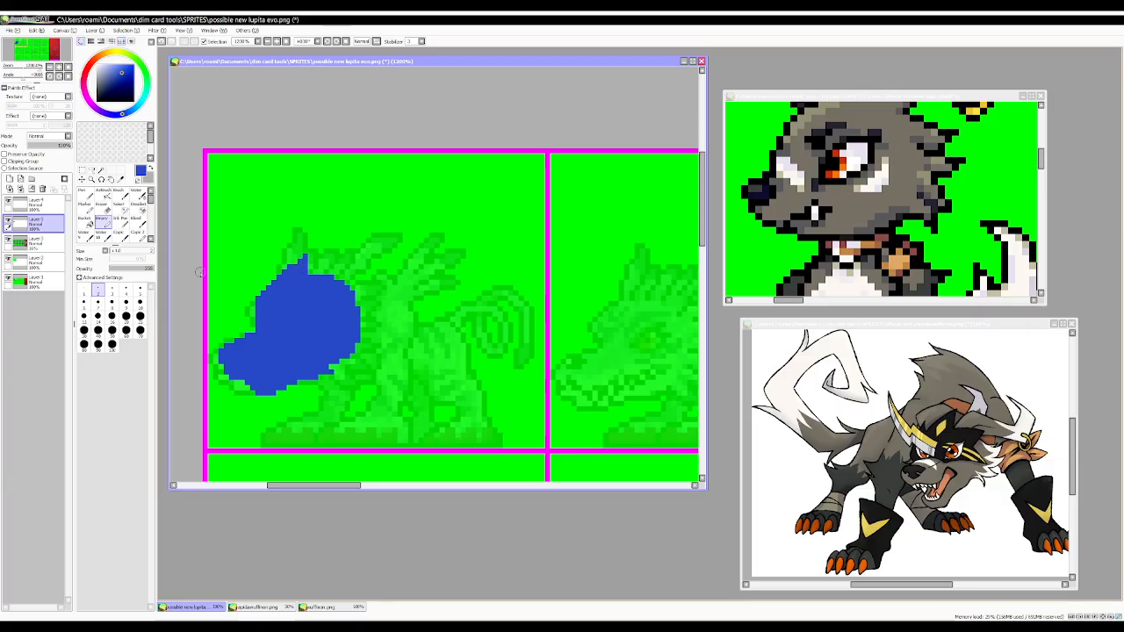
Add a layer above the blue head and draw the nose, mouth line and mouth corner in black with brush size 1.
{"action": "left_click", "coordinate": [9, 179]}
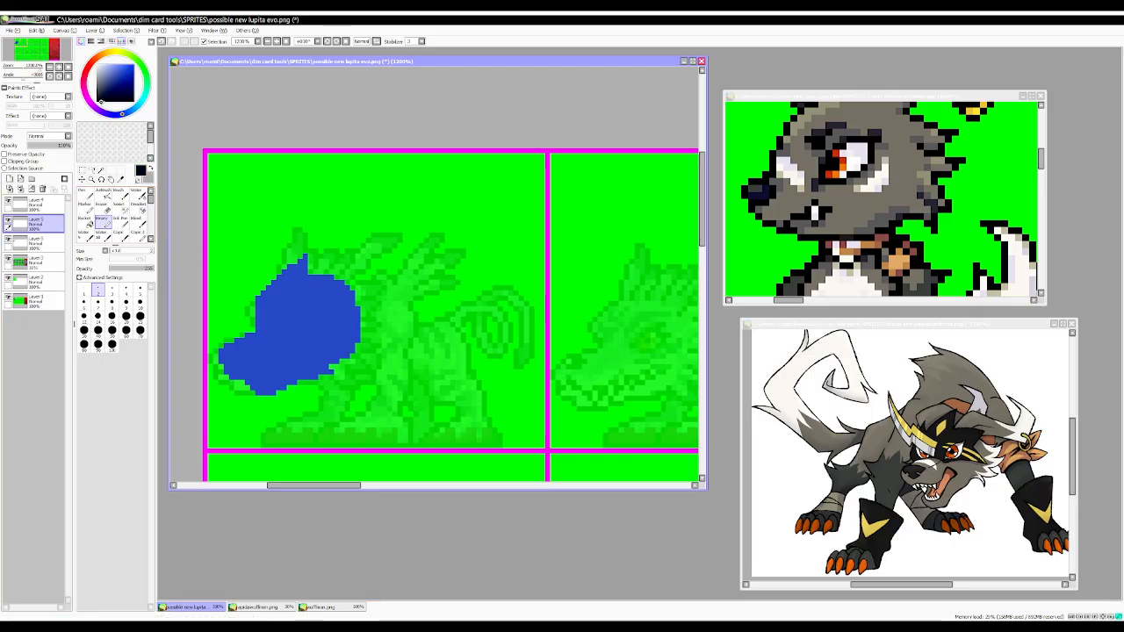
{"action": "left_click", "coordinate": [84, 290]}
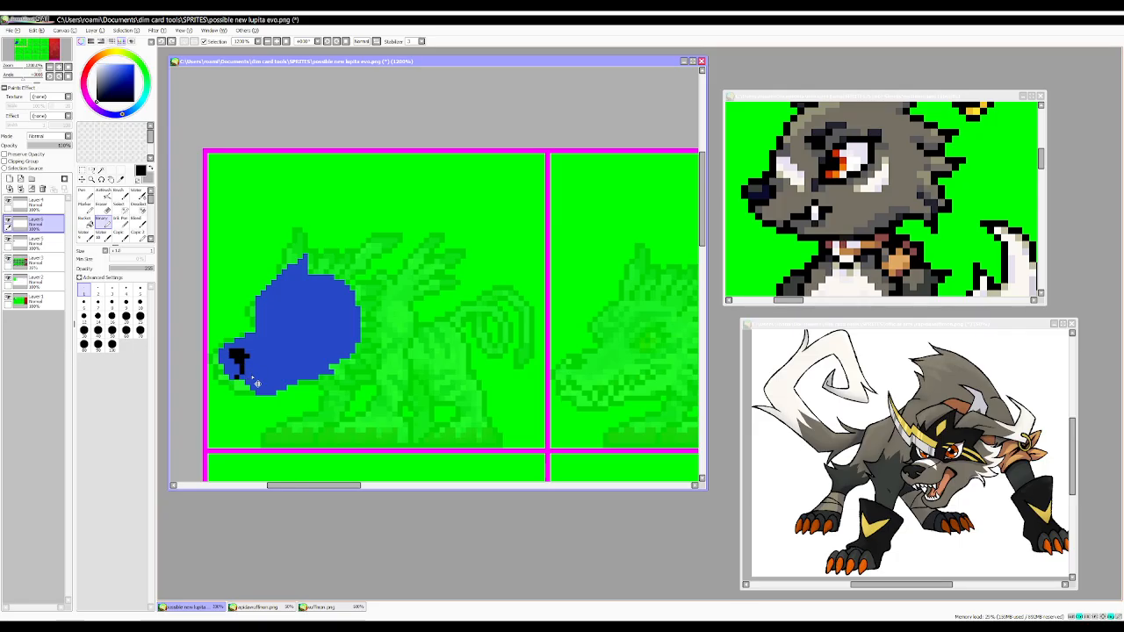
{"action": "left_click", "coordinate": [253, 376]}
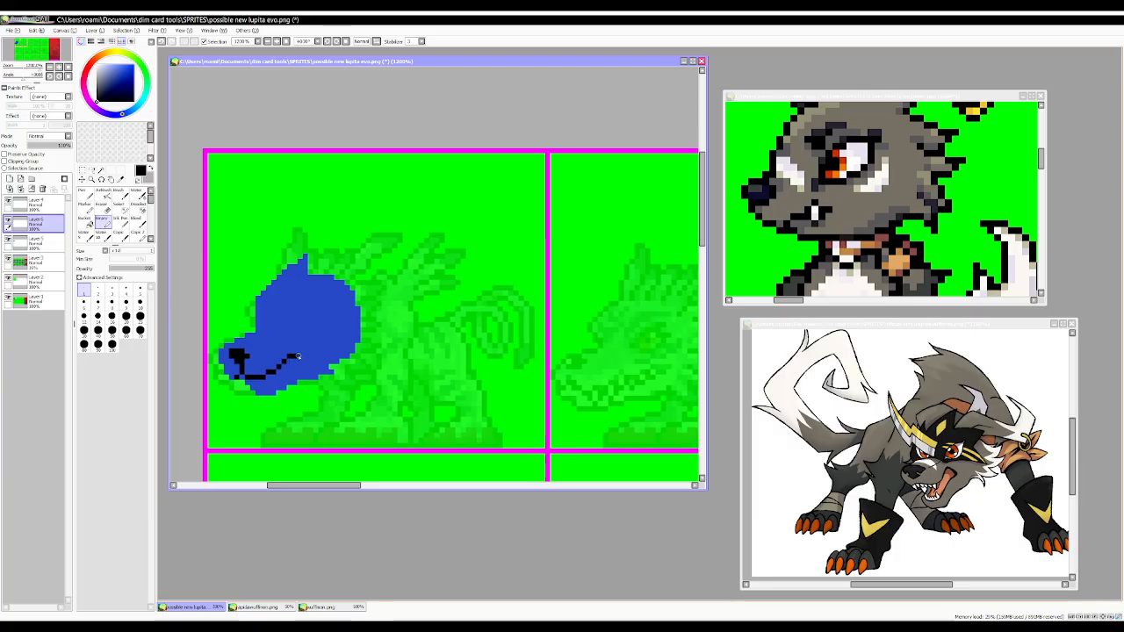
{"action": "left_click", "coordinate": [299, 360]}
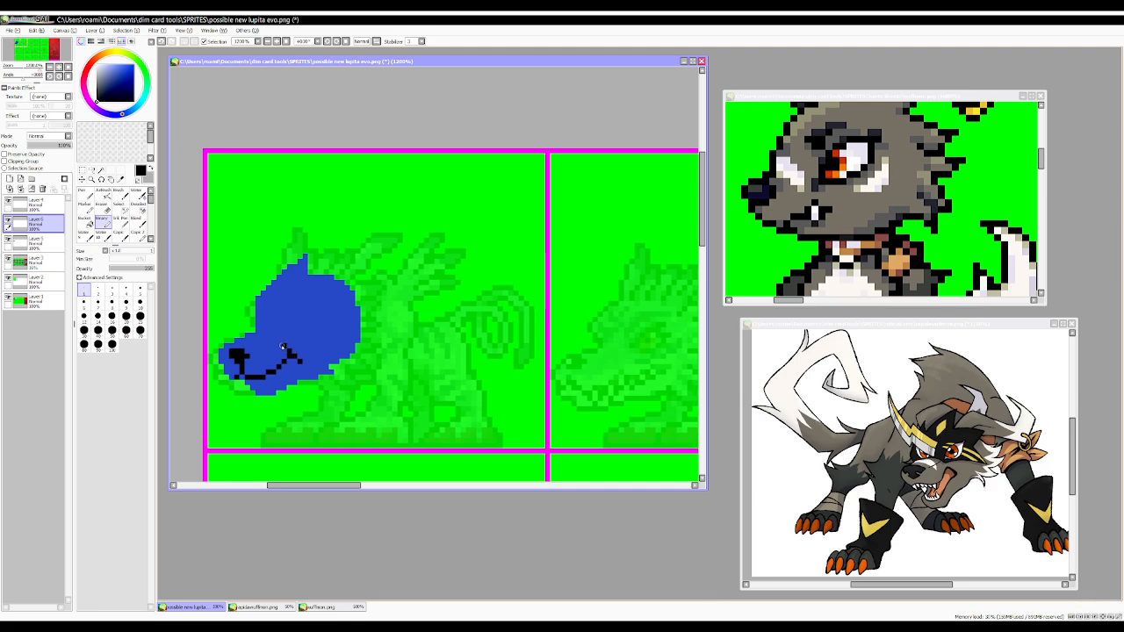
Add one more short black stroke to the wolf's mouth corner.
{"action": "left_click_drag", "start_coordinate": [279, 346], "coordinate": [281, 362]}
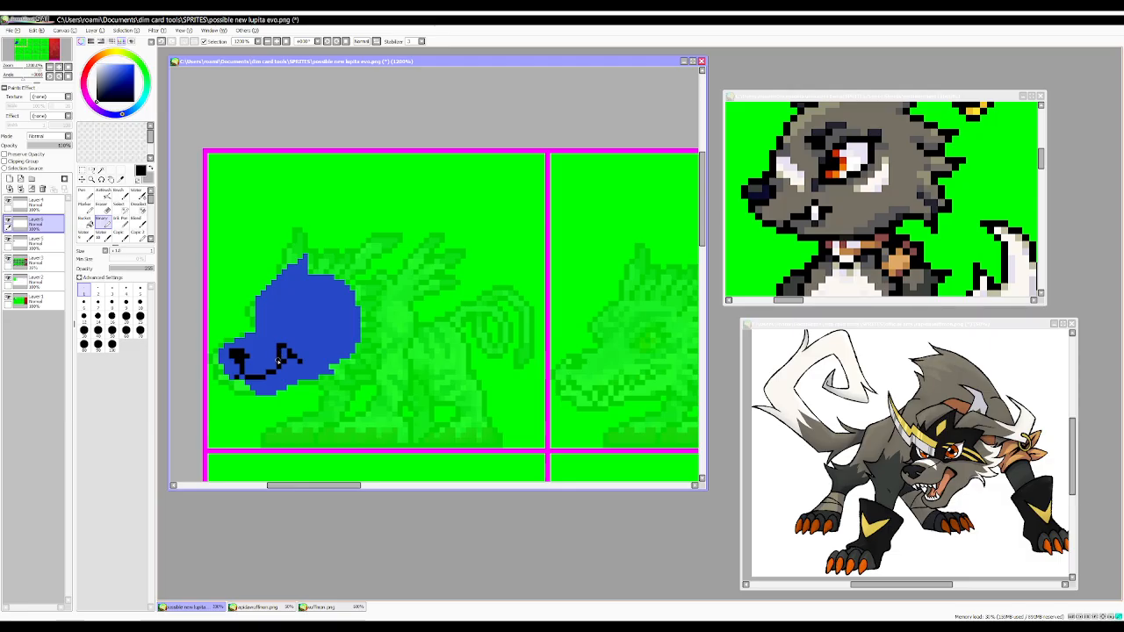
{"action": "scroll", "coordinate": [318, 288], "scroll_direction": "down", "scroll_amount": 4}
{"action": "scroll", "coordinate": [290, 307], "scroll_direction": "up", "scroll_amount": 5}
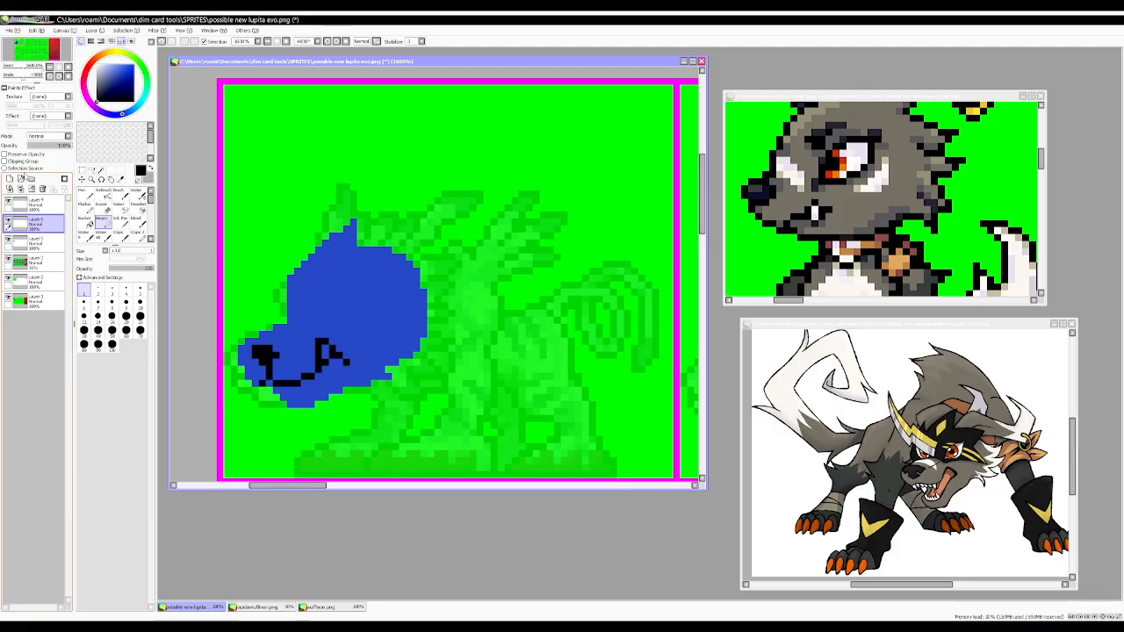
Add a layer above the facial lines and outline the lower edge of an eye mask in cyan with brush size 1.
{"action": "left_click", "coordinate": [10, 180]}
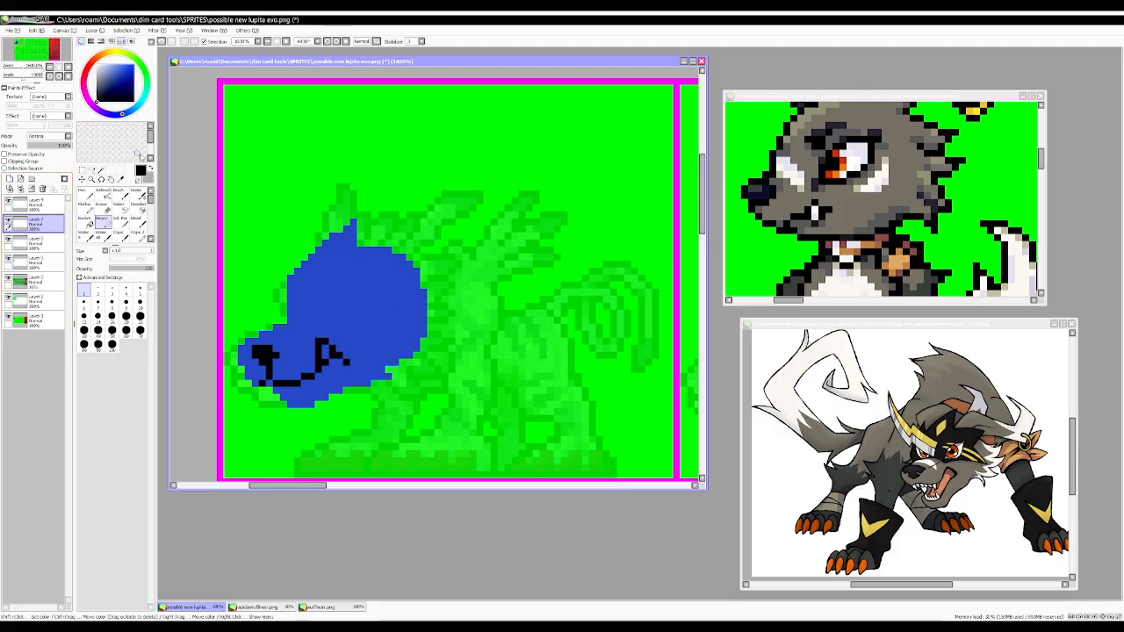
{"action": "left_click", "coordinate": [139, 103]}
{"action": "left_click", "coordinate": [126, 66]}
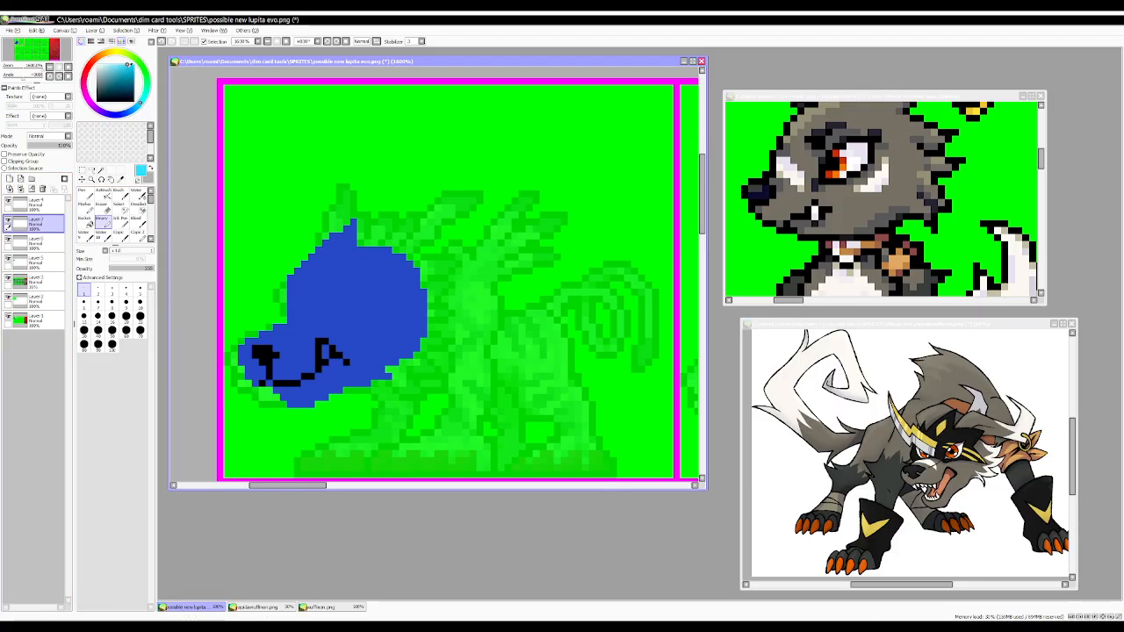
{"action": "left_click", "coordinate": [97, 289]}
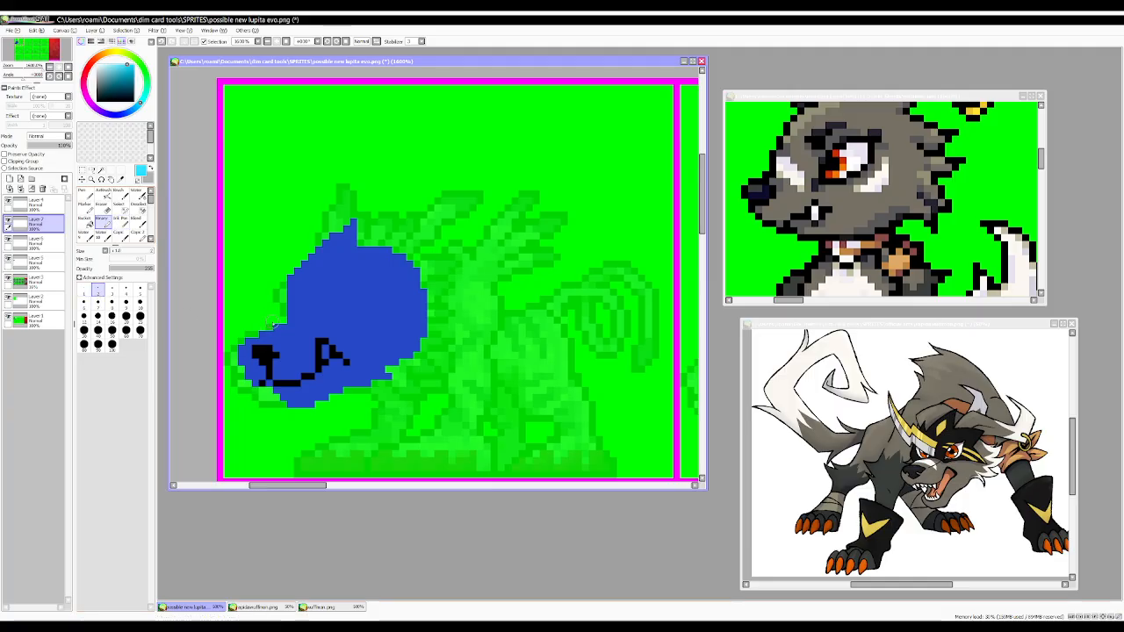
{"action": "key", "text": "bracketleft"}
{"action": "mouse_move", "coordinate": [290, 314]}
{"action": "left_mouse_down"}
{"action": "mouse_move", "coordinate": [343, 327]}
{"action": "mouse_move", "coordinate": [306, 315]}
{"action": "mouse_move", "coordinate": [339, 333]}
{"action": "left_mouse_up"}
{"action": "key", "text": "ctrl+z"}
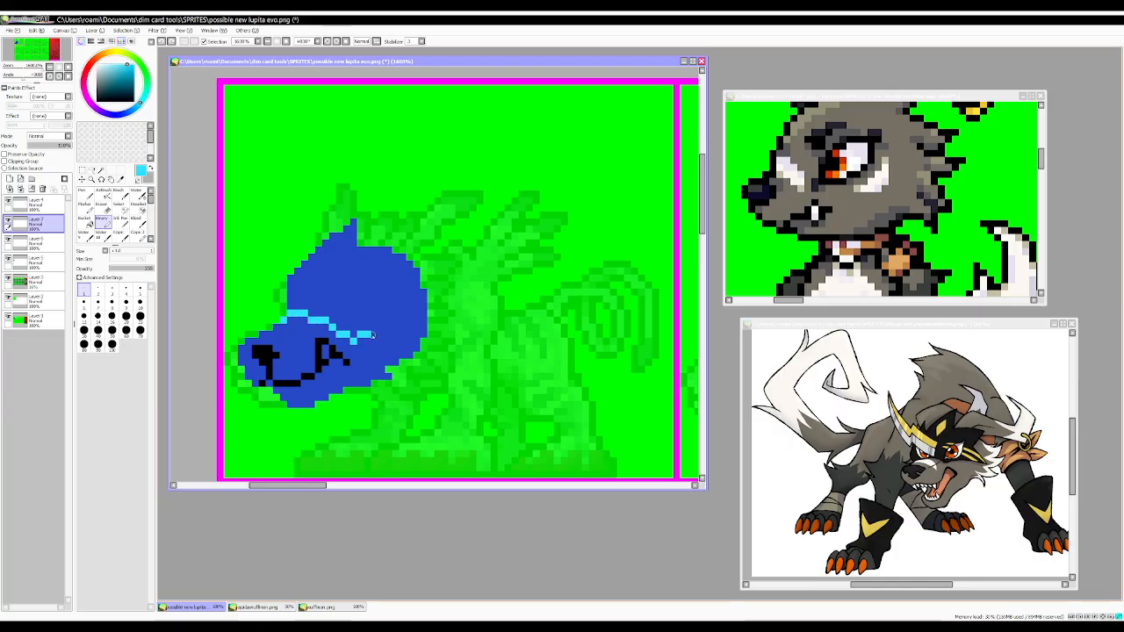
{"action": "key", "text": "ctrl+z"}
{"action": "mouse_move", "coordinate": [366, 339]}
{"action": "left_mouse_down"}
{"action": "mouse_move", "coordinate": [403, 319]}
{"action": "mouse_move", "coordinate": [381, 311]}
{"action": "mouse_move", "coordinate": [403, 318]}
{"action": "mouse_move", "coordinate": [373, 307]}
{"action": "left_mouse_up"}
{"action": "key", "text": "ctrl+z"}
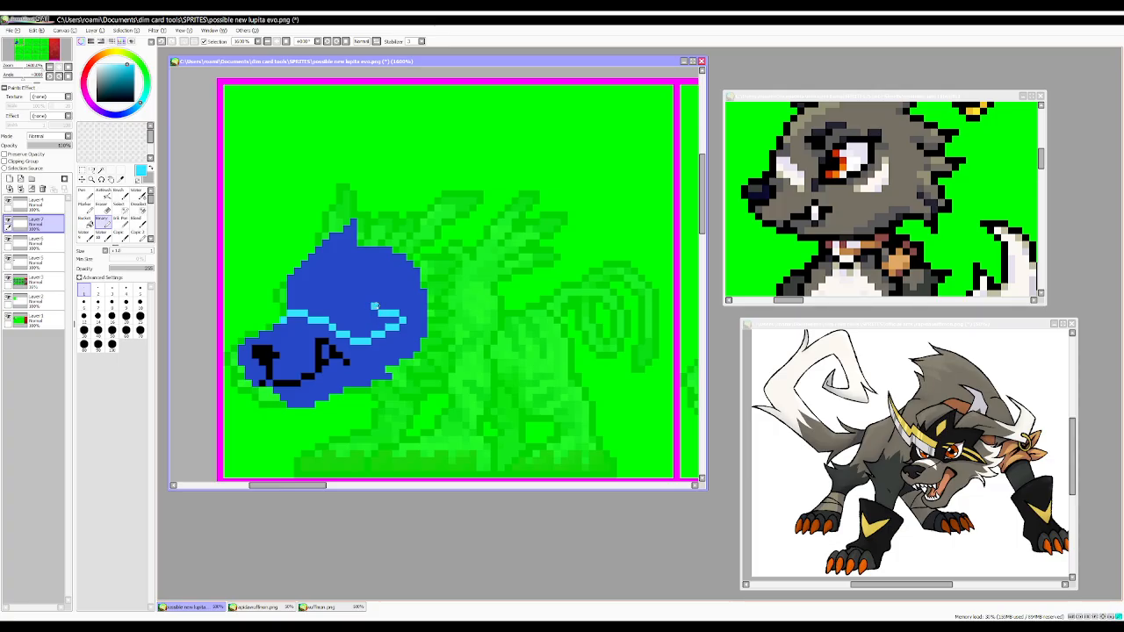
Fill the outlined eye mask with a cyan band running from its rear tip to the snout bridge.
{"action": "key", "text": "bracketright"}
{"action": "key", "text": "bracketright"}
{"action": "mouse_move", "coordinate": [387, 318]}
{"action": "left_mouse_down"}
{"action": "mouse_move", "coordinate": [360, 330]}
{"action": "mouse_move", "coordinate": [295, 300]}
{"action": "left_mouse_up"}
{"action": "key", "text": "bracketleft"}
{"action": "key", "text": "bracketleft"}
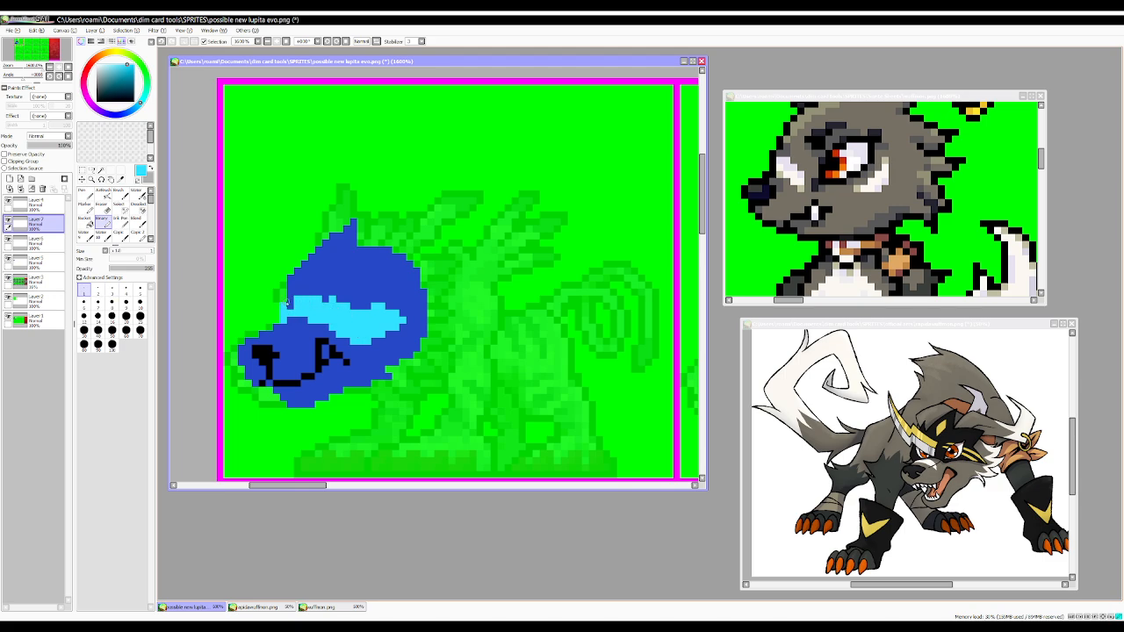
Thicken the cyan mask upward with brush size 4 so its upper edge slopes down to the rear tip.
{"action": "key", "text": "bracketright"}
{"action": "key", "text": "bracketright"}
{"action": "key", "text": "bracketright"}
{"action": "mouse_move", "coordinate": [369, 303]}
{"action": "left_mouse_down"}
{"action": "mouse_move", "coordinate": [301, 301]}
{"action": "mouse_move", "coordinate": [302, 291]}
{"action": "mouse_move", "coordinate": [329, 289]}
{"action": "mouse_move", "coordinate": [375, 315]}
{"action": "left_mouse_up"}
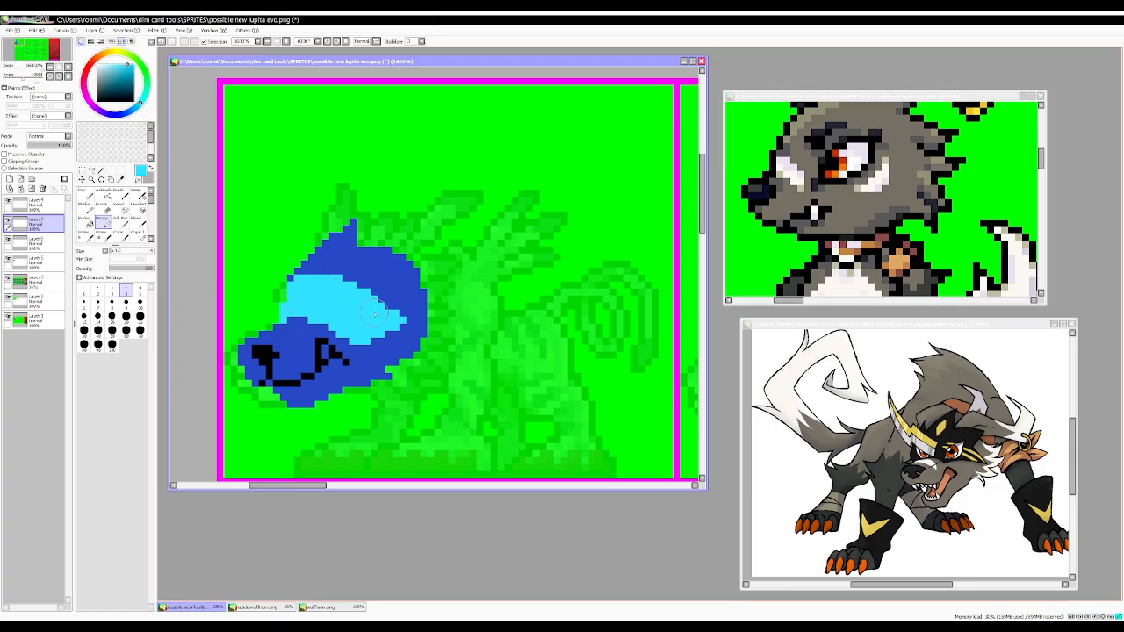
{"action": "key", "text": "bracketleft"}
{"action": "key", "text": "bracketleft"}
{"action": "key", "text": "bracketleft"}
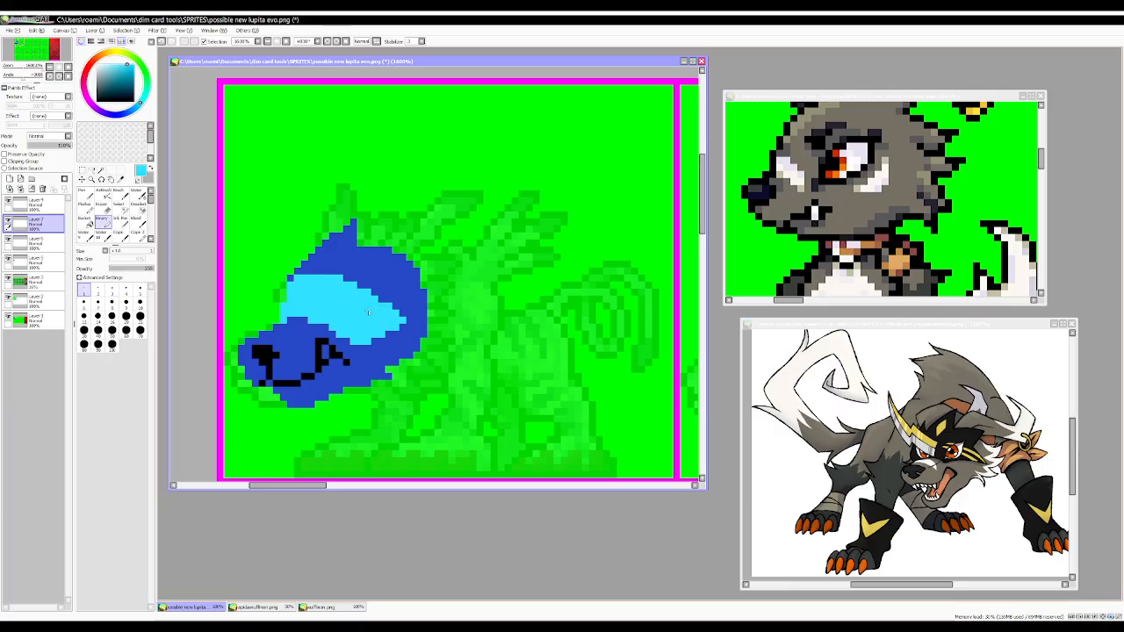
{"action": "left_click", "coordinate": [396, 302], "text": "alt"}
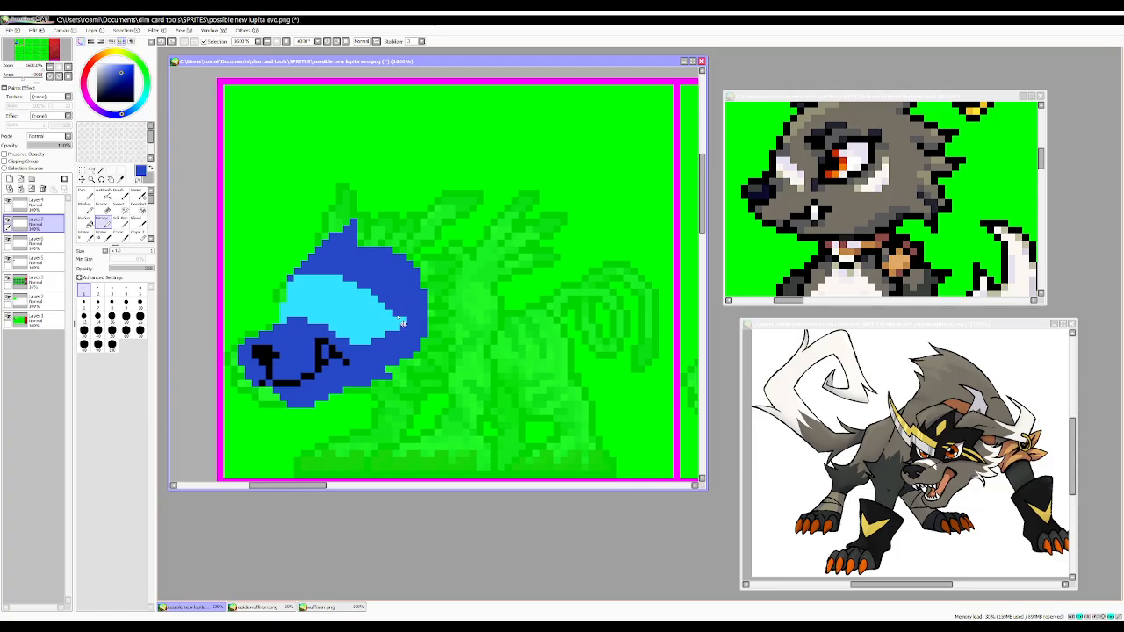
{"action": "left_click", "coordinate": [393, 313], "text": "alt"}
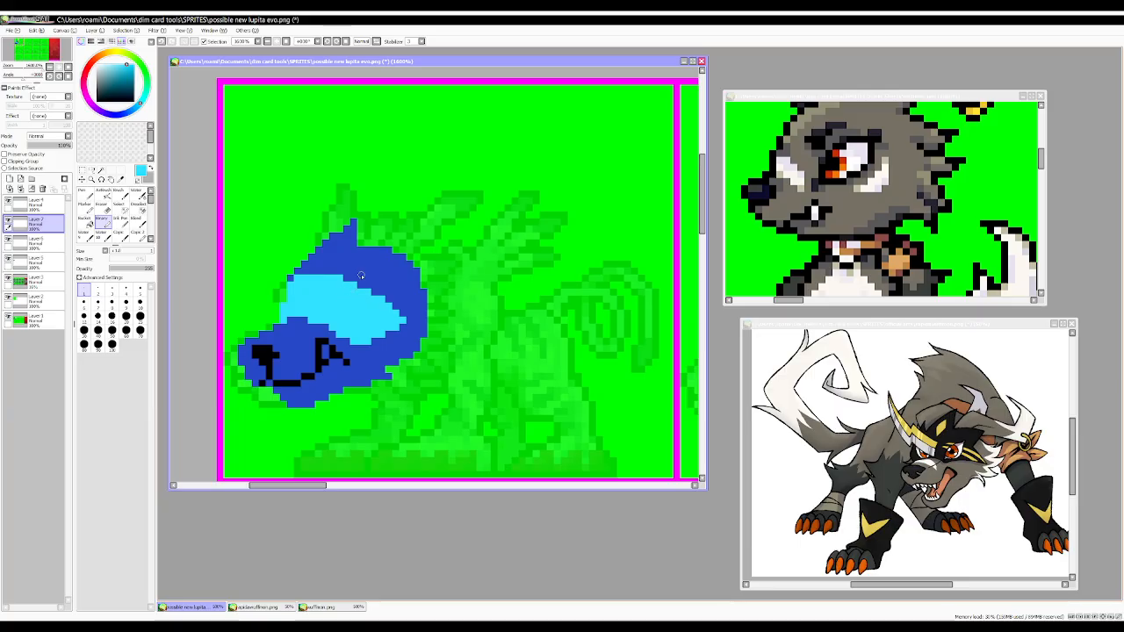
Extend the cyan mask over the forehead, with a second point at the back above a notch.
{"action": "left_click_drag", "start_coordinate": [312, 258], "coordinate": [392, 264]}
{"action": "key", "text": "ctrl+z"}
{"action": "left_click_drag", "start_coordinate": [307, 267], "coordinate": [405, 265]}
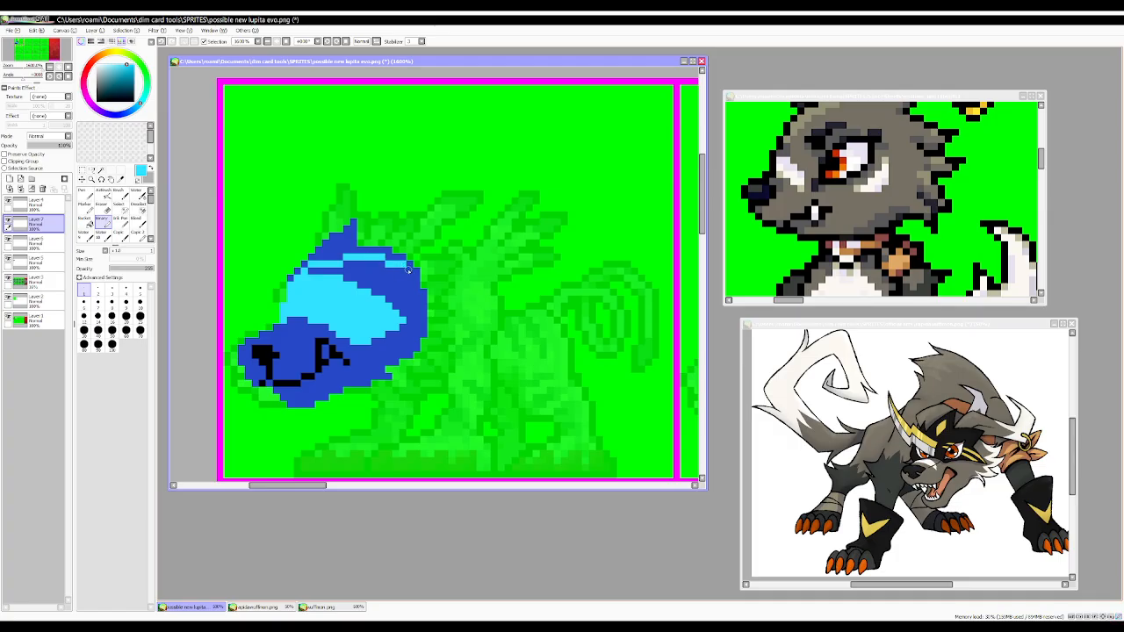
{"action": "key", "text": "ctrl+z"}
{"action": "mouse_move", "coordinate": [310, 273]}
{"action": "left_mouse_down"}
{"action": "mouse_move", "coordinate": [402, 263]}
{"action": "mouse_move", "coordinate": [379, 303]}
{"action": "mouse_move", "coordinate": [376, 281]}
{"action": "mouse_move", "coordinate": [392, 279]}
{"action": "mouse_move", "coordinate": [370, 296]}
{"action": "mouse_move", "coordinate": [373, 287]}
{"action": "mouse_move", "coordinate": [332, 280]}
{"action": "mouse_move", "coordinate": [366, 276]}
{"action": "mouse_move", "coordinate": [312, 270]}
{"action": "left_mouse_up"}
{"action": "key", "text": "bracketright"}
{"action": "key", "text": "bracketright"}
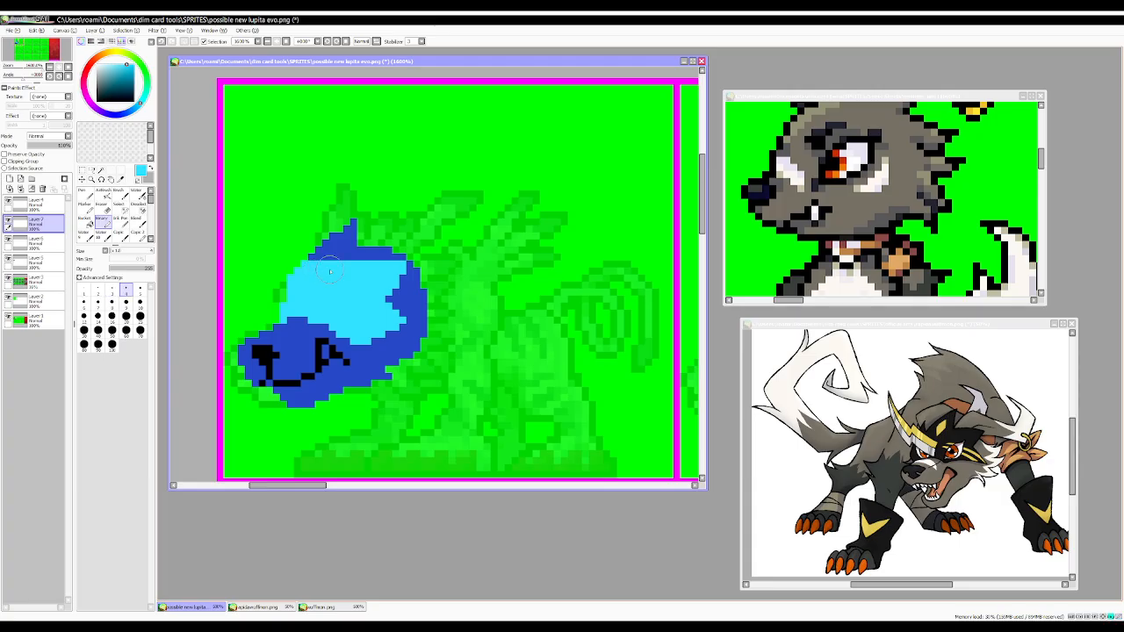
{"action": "key", "text": "bracketright"}
{"action": "key", "text": "bracketright"}
{"action": "key", "text": "bracketright"}
Cover the pointed ear tip with cyan down to the forehead, filling the remaining blue gaps.
{"action": "key", "text": "bracketleft"}
{"action": "key", "text": "bracketleft"}
{"action": "key", "text": "bracketleft"}
{"action": "key", "text": "bracketleft"}
{"action": "key", "text": "bracketleft"}
{"action": "mouse_move", "coordinate": [351, 225]}
{"action": "left_mouse_down"}
{"action": "mouse_move", "coordinate": [353, 266]}
{"action": "mouse_move", "coordinate": [354, 223]}
{"action": "mouse_move", "coordinate": [325, 260]}
{"action": "mouse_move", "coordinate": [311, 255]}
{"action": "mouse_move", "coordinate": [334, 241]}
{"action": "left_mouse_up"}
{"action": "key", "text": "bracketright"}
{"action": "key", "text": "bracketright"}
{"action": "key", "text": "bracketleft"}
{"action": "key", "text": "bracketleft"}
{"action": "left_click", "coordinate": [326, 243]}
{"action": "left_click", "coordinate": [312, 256]}
{"action": "left_click", "coordinate": [339, 250]}
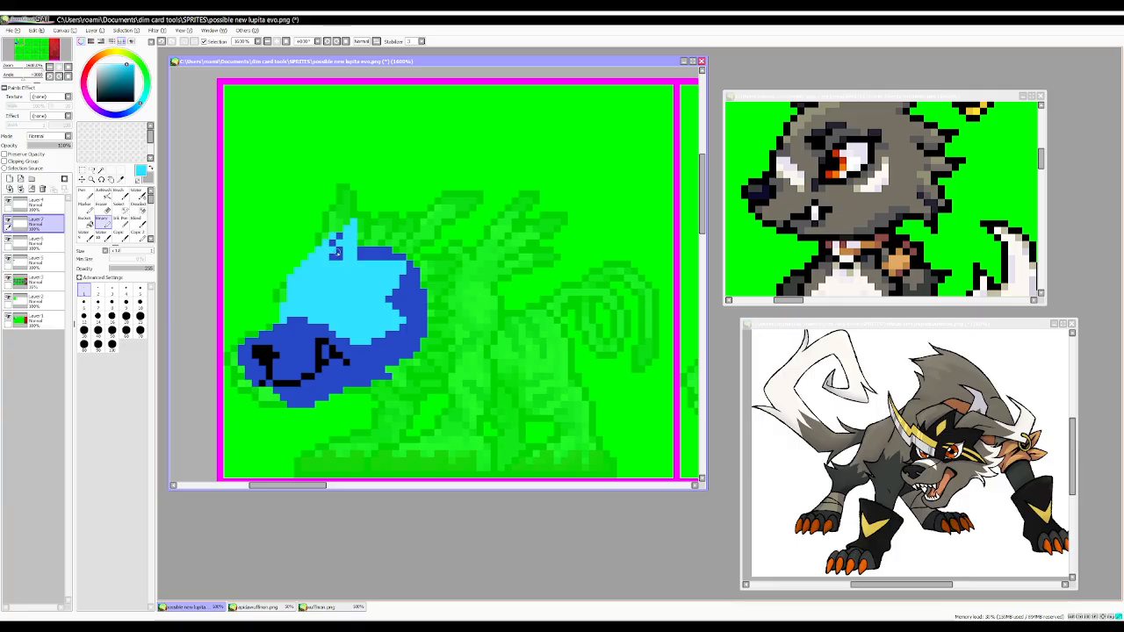
{"action": "left_click", "coordinate": [339, 257]}
Recolour the cyan mask to orange with a bucket fill.
{"action": "left_click_drag", "start_coordinate": [136, 106], "coordinate": [79, 42]}
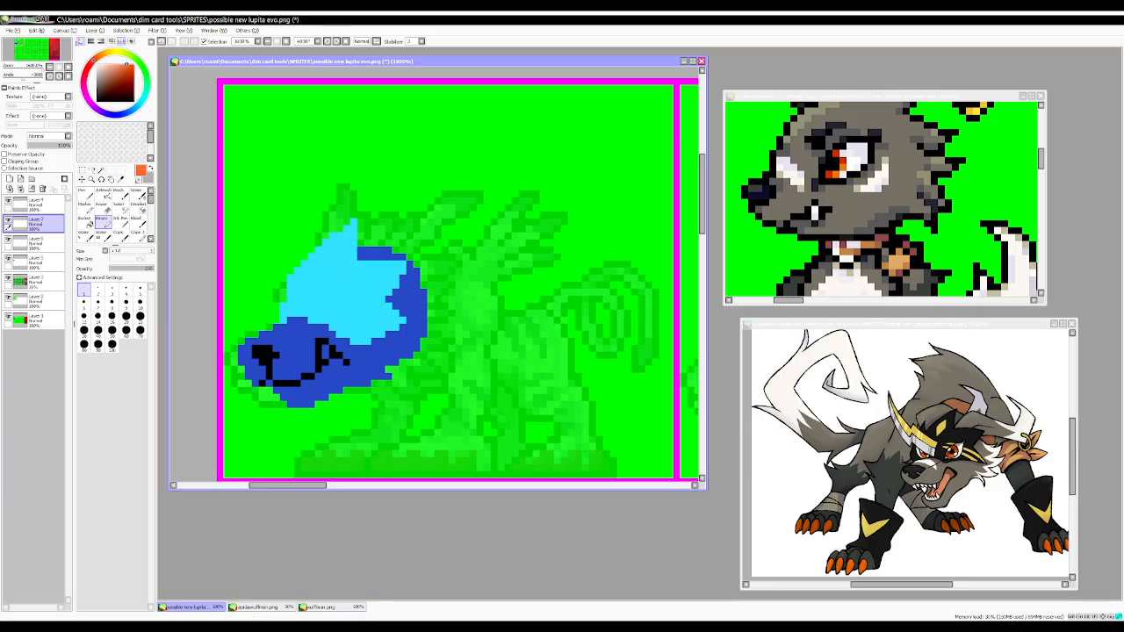
{"action": "left_click", "coordinate": [87, 220]}
{"action": "left_click", "coordinate": [334, 293]}
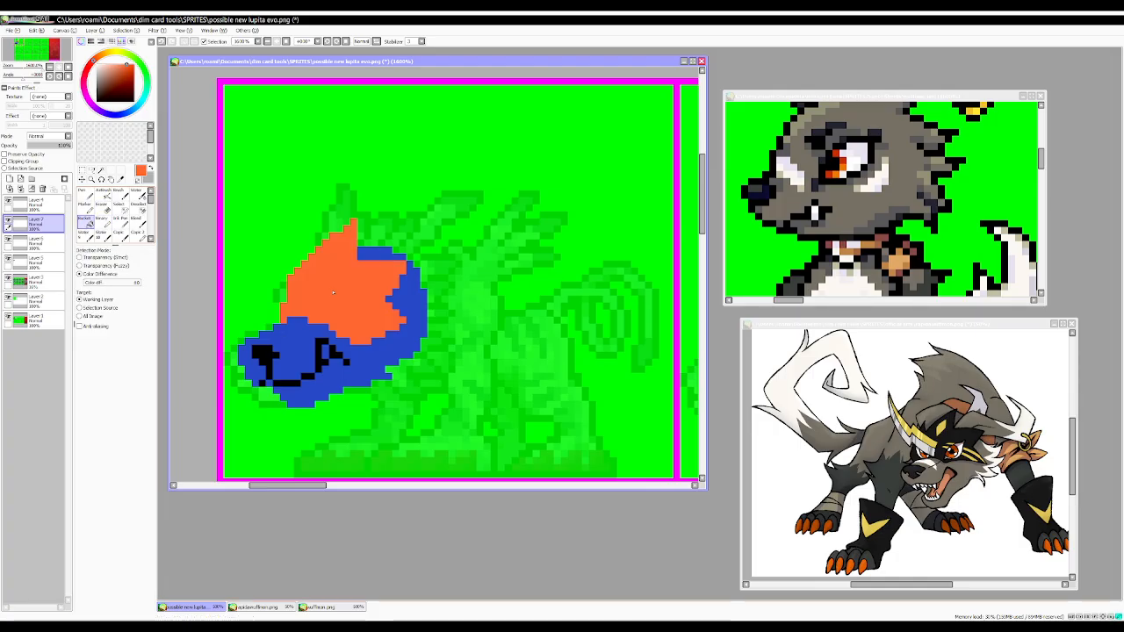
Recolour the face mask to purple with a bucket fill.
{"action": "left_click", "coordinate": [102, 223]}
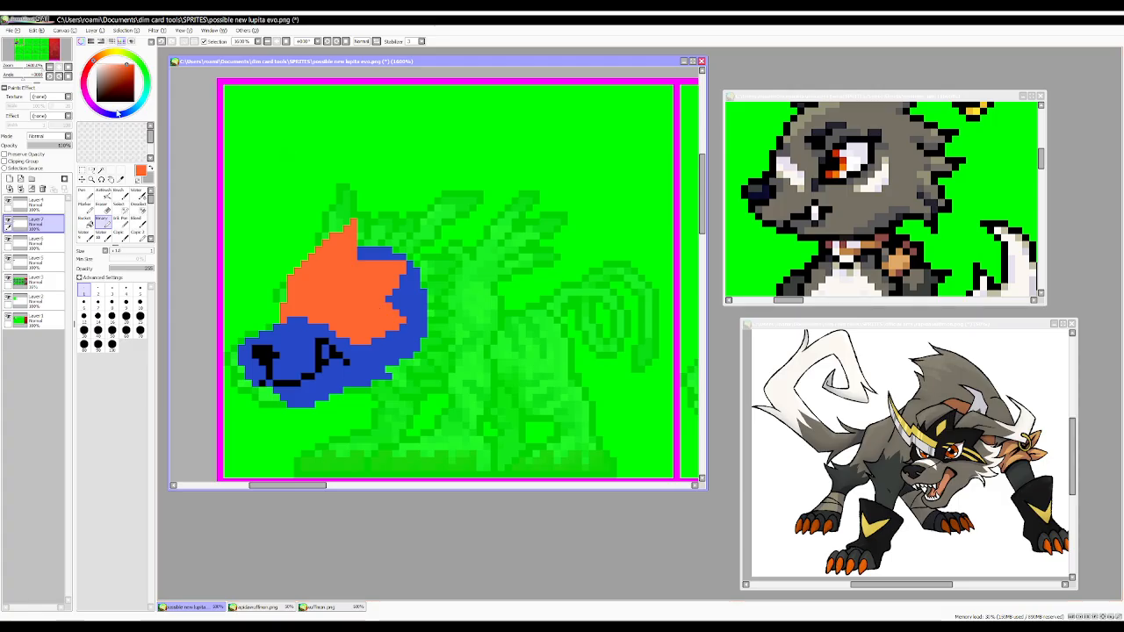
{"action": "left_click", "coordinate": [96, 108]}
{"action": "left_click", "coordinate": [86, 222]}
{"action": "left_click", "coordinate": [328, 304]}
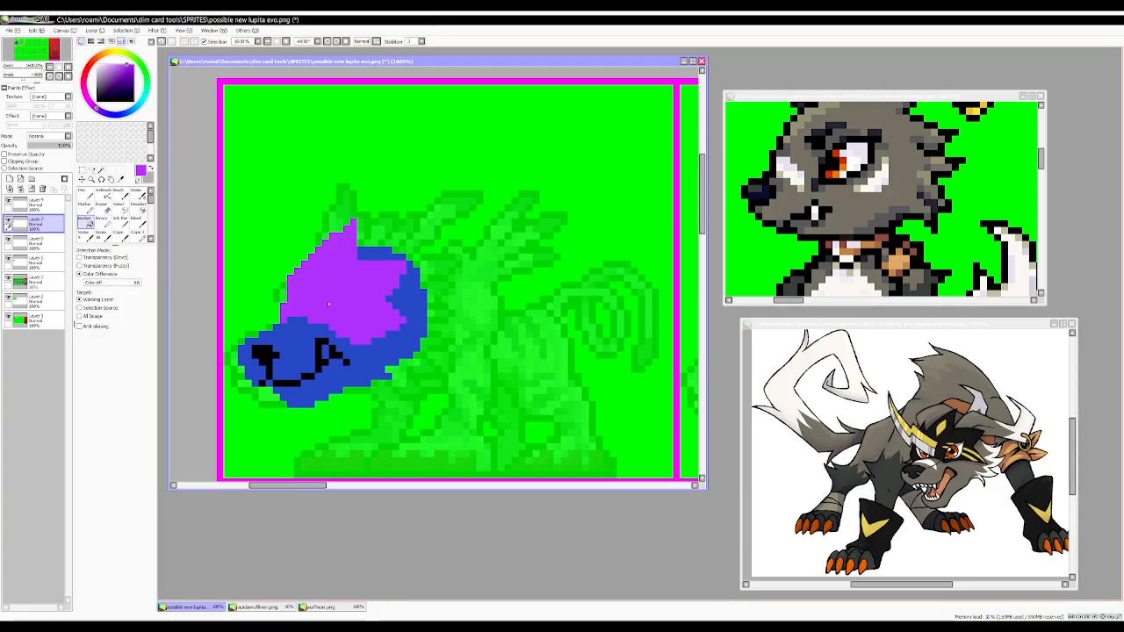
Add a layer above the purple mask and outline the base of a lightning-bolt horn in yellow on the forehead.
{"action": "left_click", "coordinate": [9, 179]}
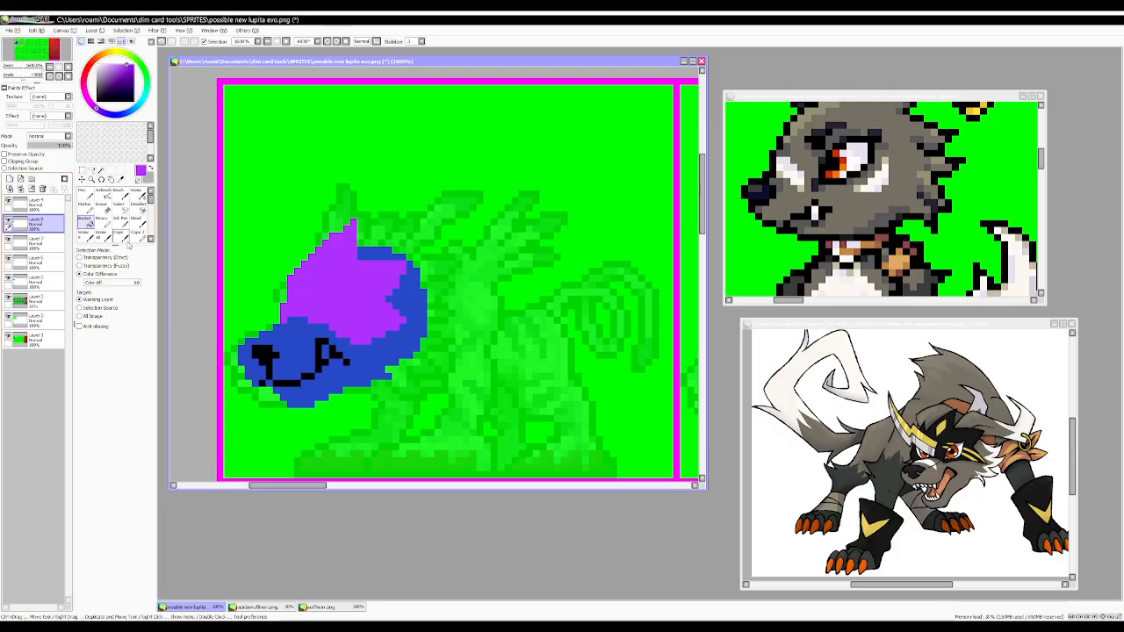
{"action": "left_click", "coordinate": [102, 220]}
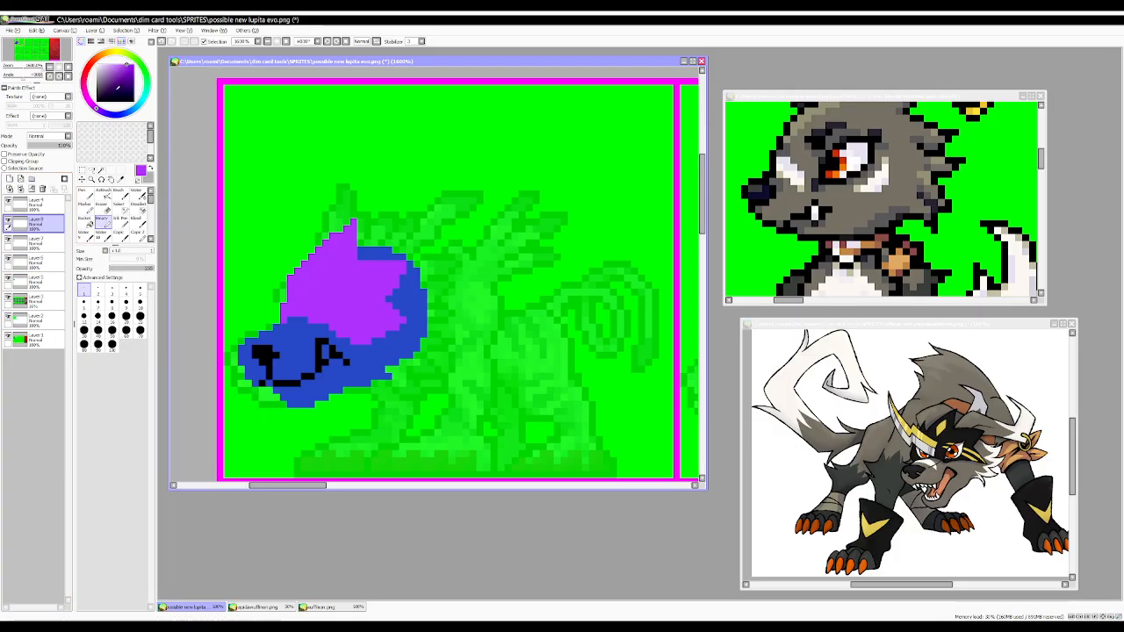
{"action": "left_click_drag", "start_coordinate": [100, 60], "coordinate": [110, 55]}
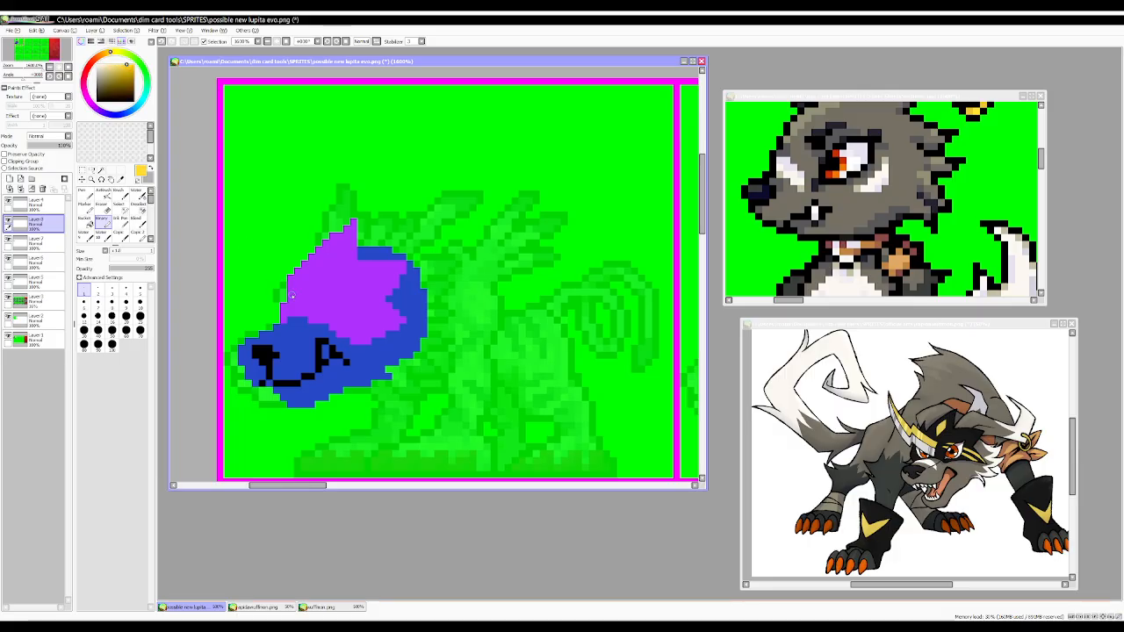
{"action": "left_click_drag", "start_coordinate": [297, 302], "coordinate": [267, 270]}
{"action": "key", "text": "ctrl+z"}
{"action": "mouse_move", "coordinate": [297, 305]}
{"action": "left_mouse_down"}
{"action": "mouse_move", "coordinate": [274, 270]}
{"action": "mouse_move", "coordinate": [317, 284]}
{"action": "mouse_move", "coordinate": [282, 251]}
{"action": "mouse_move", "coordinate": [268, 292]}
{"action": "mouse_move", "coordinate": [276, 284]}
{"action": "left_mouse_up"}
{"action": "key", "text": "ctrl+z"}
{"action": "left_click", "coordinate": [269, 286]}
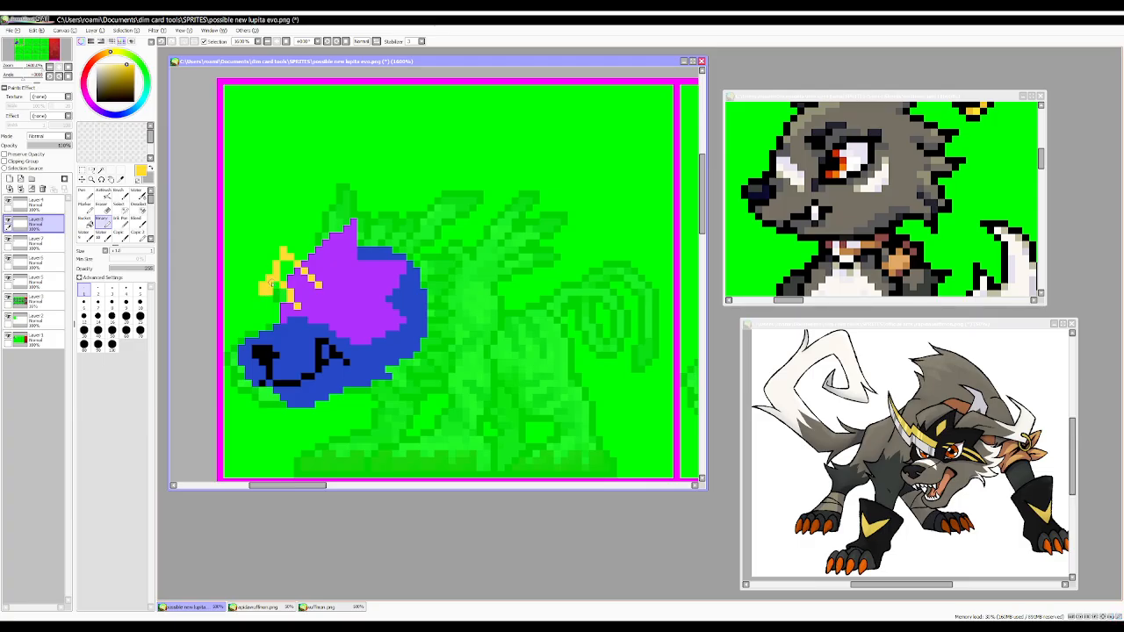
Fill the horn base with yellow and extend it up as a jagged lightning bolt ending in a pointed tip.
{"action": "key", "text": "bracketright"}
{"action": "key", "text": "bracketright"}
{"action": "mouse_move", "coordinate": [293, 289]}
{"action": "left_mouse_down"}
{"action": "mouse_move", "coordinate": [300, 300]}
{"action": "mouse_move", "coordinate": [306, 292]}
{"action": "mouse_move", "coordinate": [247, 247]}
{"action": "mouse_move", "coordinate": [246, 225]}
{"action": "left_mouse_up"}
{"action": "key", "text": "bracketleft"}
{"action": "key", "text": "bracketleft"}
{"action": "key", "text": "ctrl+z"}
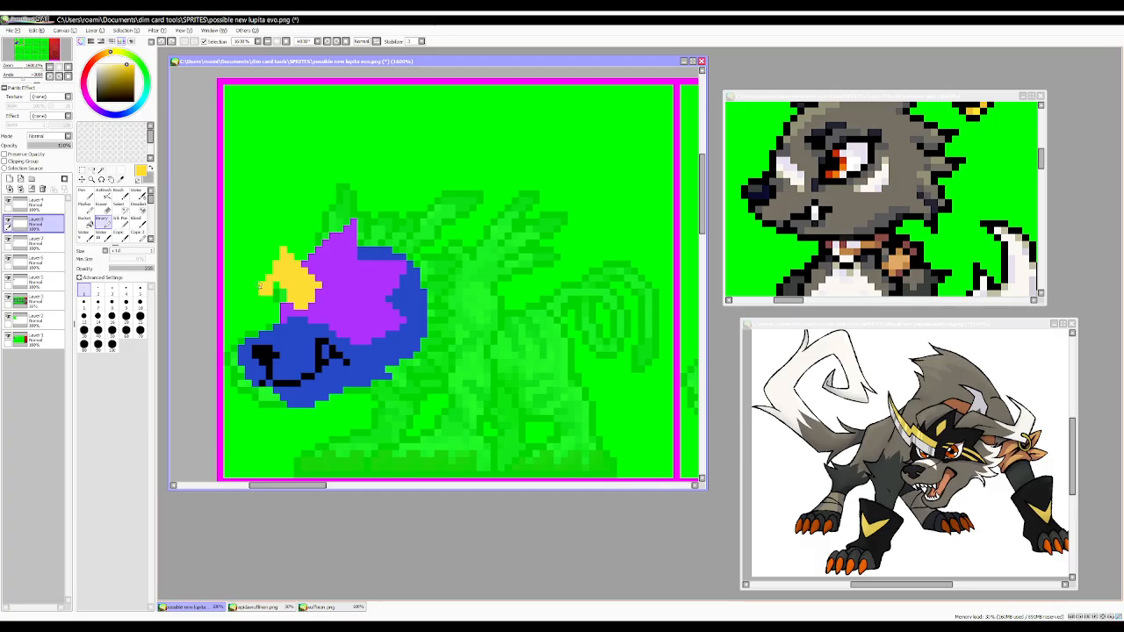
{"action": "left_click_drag", "start_coordinate": [261, 290], "coordinate": [246, 216]}
{"action": "mouse_move", "coordinate": [250, 266]}
{"action": "left_mouse_down"}
{"action": "mouse_move", "coordinate": [243, 209]}
{"action": "mouse_move", "coordinate": [273, 266]}
{"action": "mouse_move", "coordinate": [252, 239]}
{"action": "mouse_move", "coordinate": [265, 276]}
{"action": "left_mouse_up"}
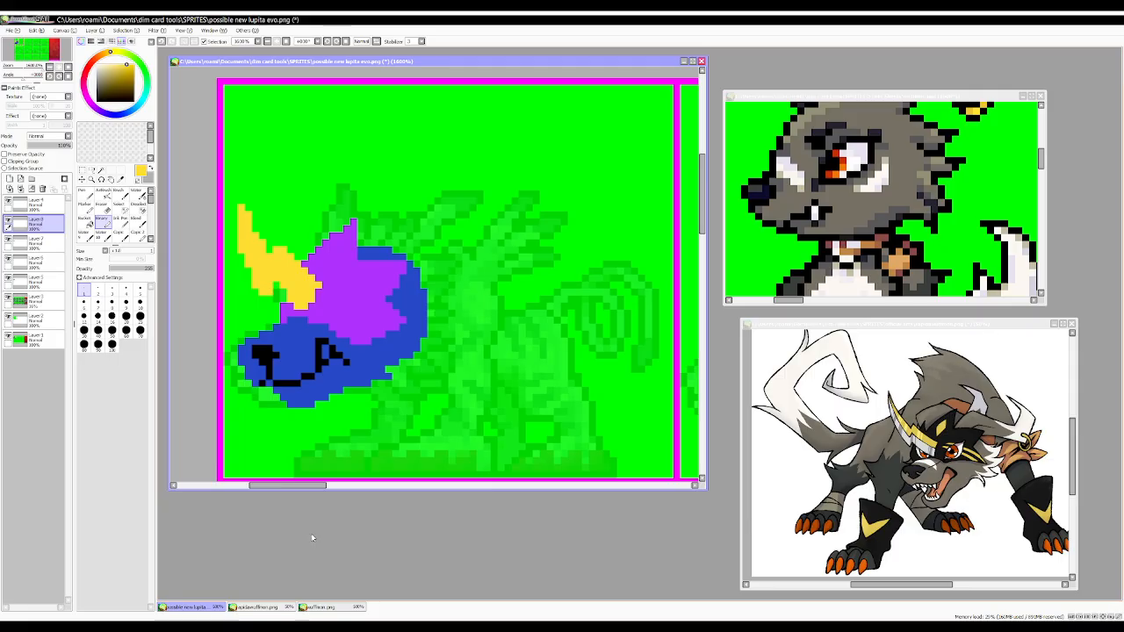
Open GraceNovamon.png from the Sprite Sheets folder and enlarge its window.
{"action": "left_click", "coordinate": [255, 607]}
{"action": "left_click", "coordinate": [305, 608]}
{"action": "left_click", "coordinate": [289, 608]}
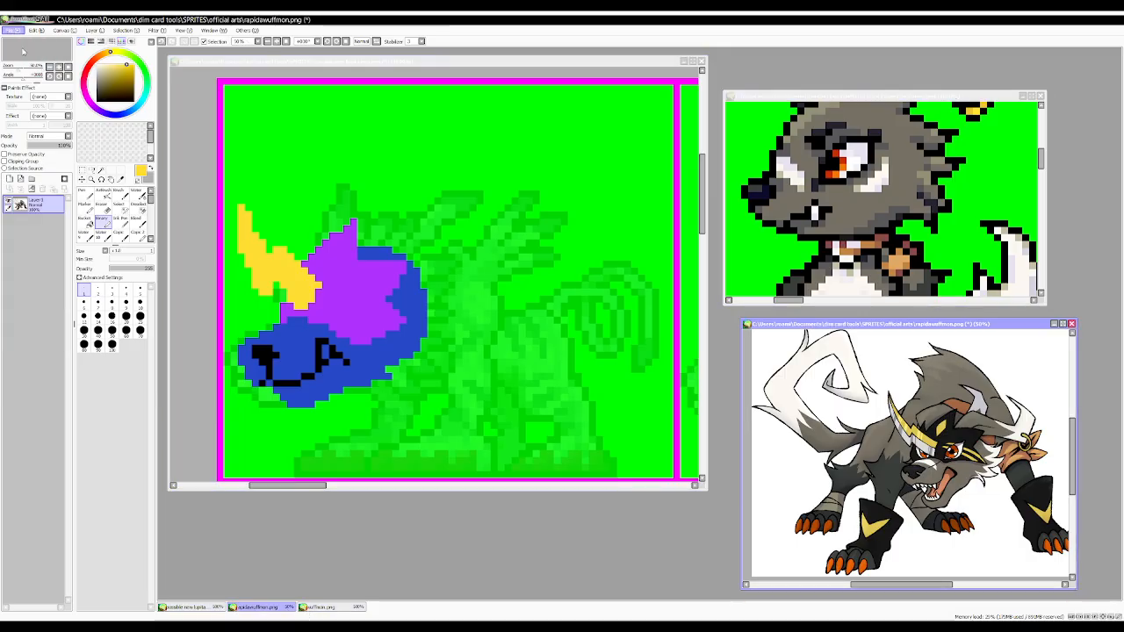
{"action": "key", "text": "alt+Tab"}
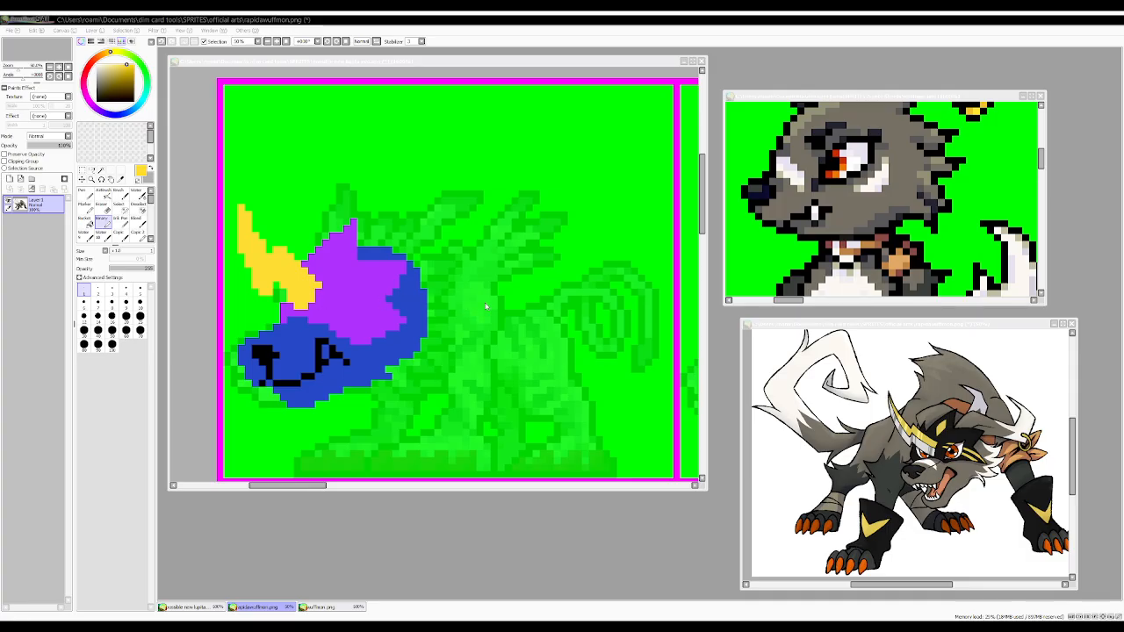
{"action": "double_click", "coordinate": [433, 425]}
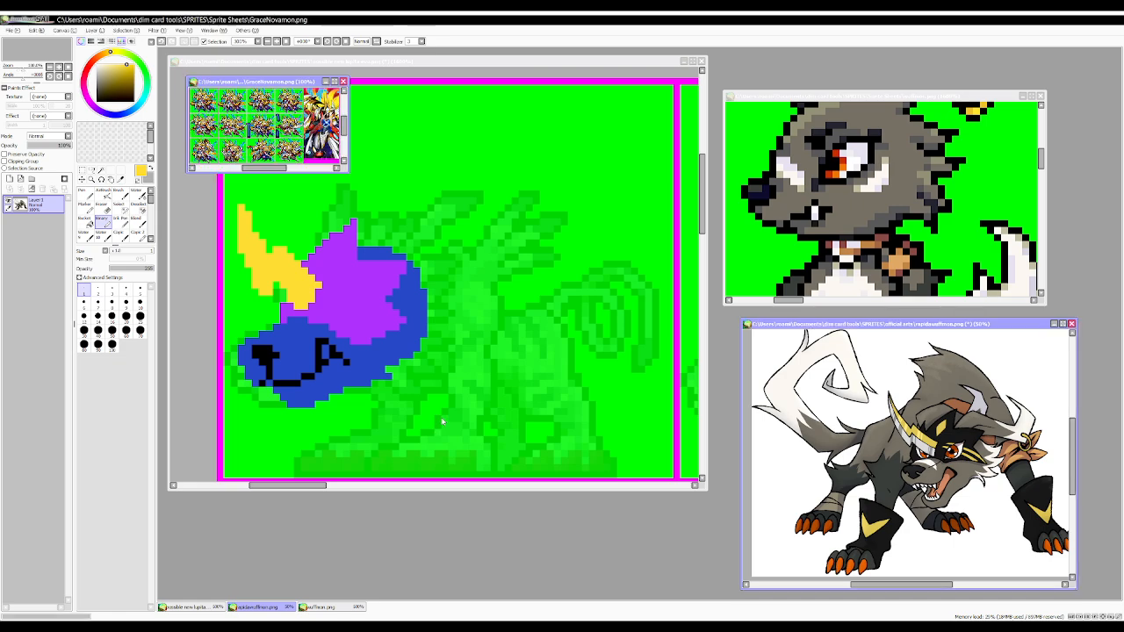
{"action": "scroll", "coordinate": [267, 127], "scroll_direction": "up", "scroll_amount": 3}
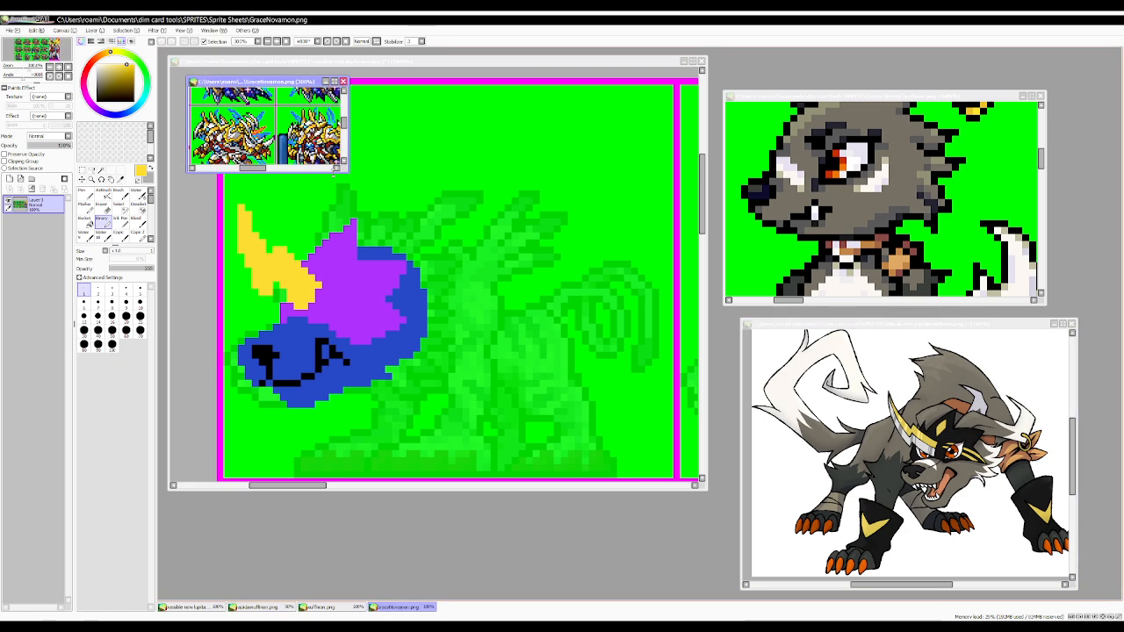
{"action": "left_click_drag", "start_coordinate": [348, 172], "coordinate": [579, 403]}
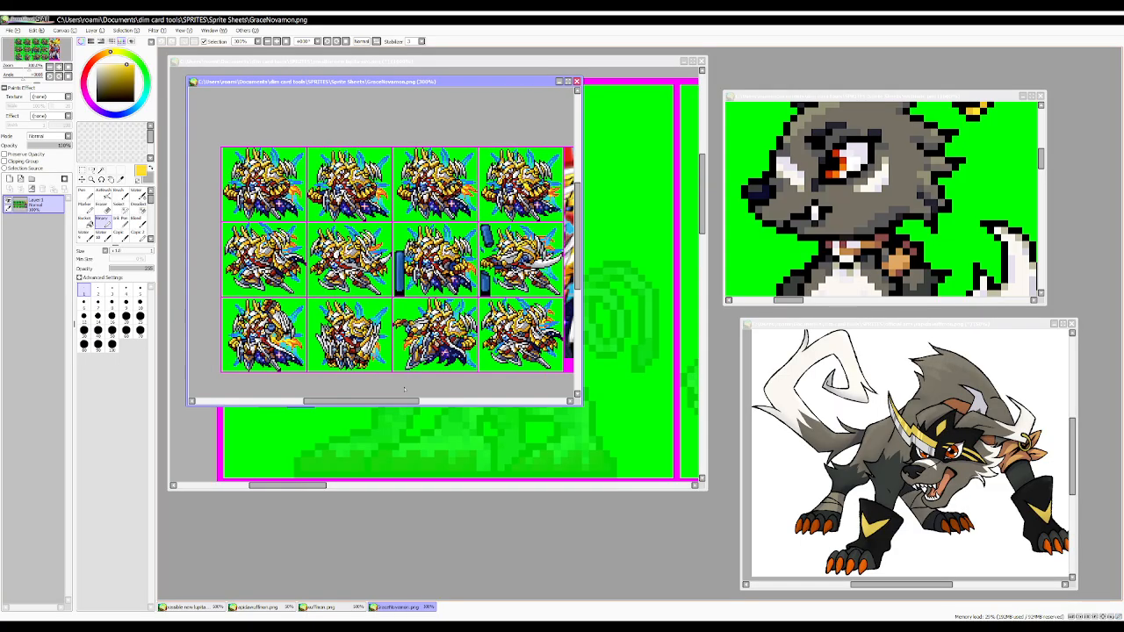
Examine the GraceNovamon sprites up close, then close that sheet.
{"action": "scroll", "coordinate": [310, 350], "scroll_direction": "up", "scroll_amount": 2}
{"action": "scroll", "coordinate": [242, 328], "scroll_direction": "up", "scroll_amount": 3}
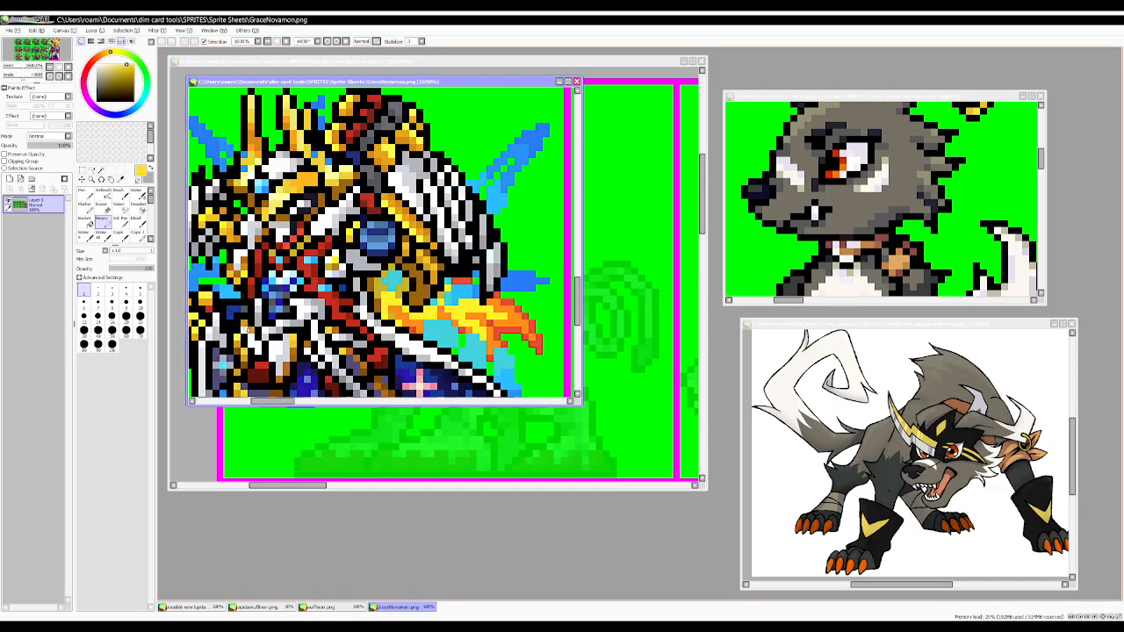
{"action": "scroll", "coordinate": [242, 329], "scroll_direction": "down", "scroll_amount": 2}
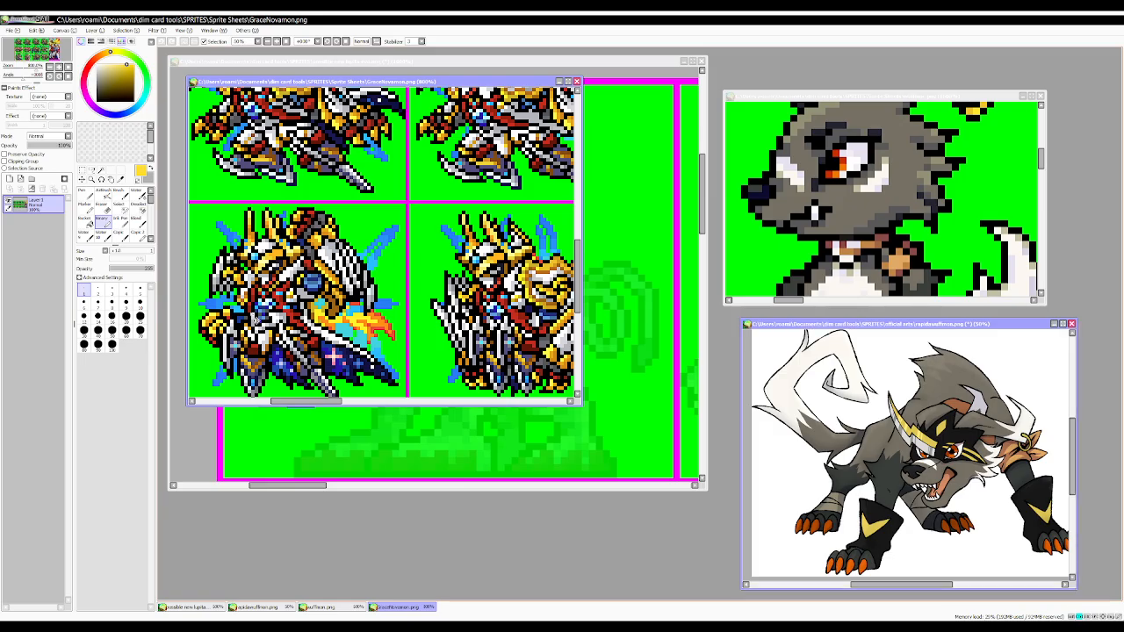
{"action": "left_click", "coordinate": [577, 81]}
Open weregarurumon.png from the Sprite Sheets folder in an enlarged window and show one wolf sprite up close.
{"action": "left_click", "coordinate": [19, 30]}
{"action": "left_click", "coordinate": [24, 48]}
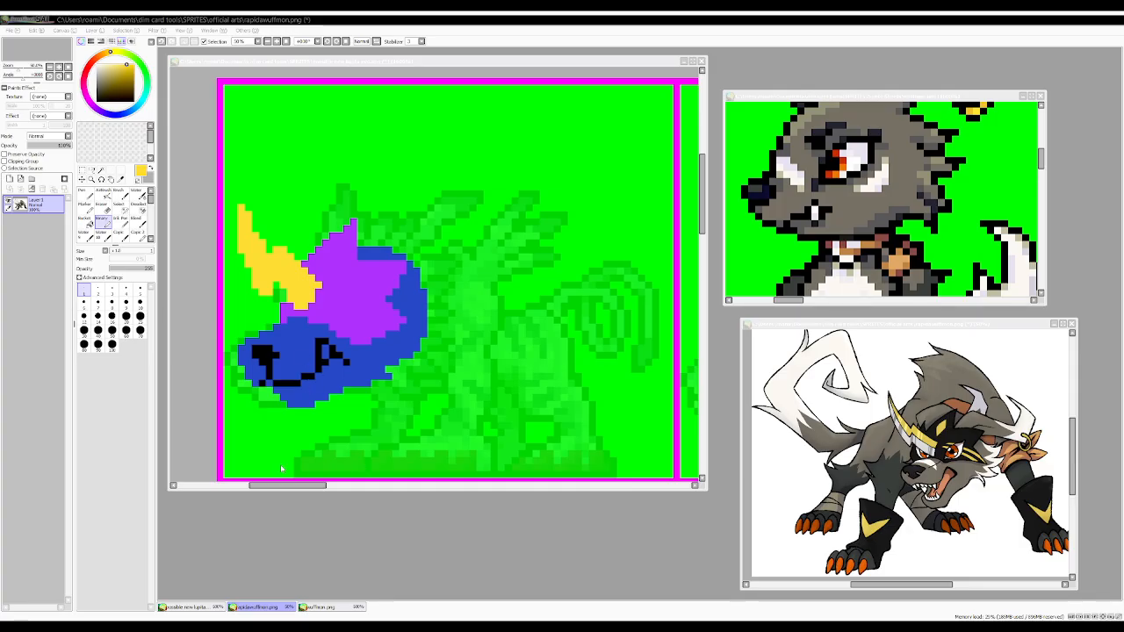
{"action": "double_click", "coordinate": [623, 408]}
{"action": "left_click_drag", "start_coordinate": [321, 143], "coordinate": [703, 418]}
{"action": "scroll", "coordinate": [381, 242], "scroll_direction": "down", "scroll_amount": 1}
{"action": "scroll", "coordinate": [461, 256], "scroll_direction": "up", "scroll_amount": 8}
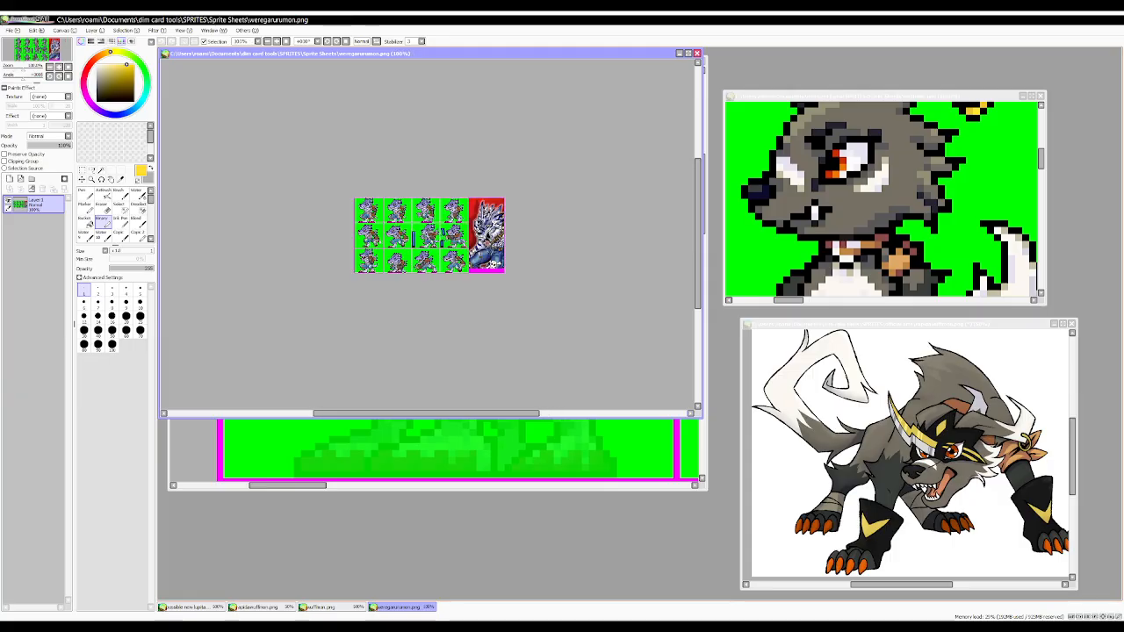
{"action": "scroll", "coordinate": [340, 247], "scroll_direction": "up", "scroll_amount": 1}
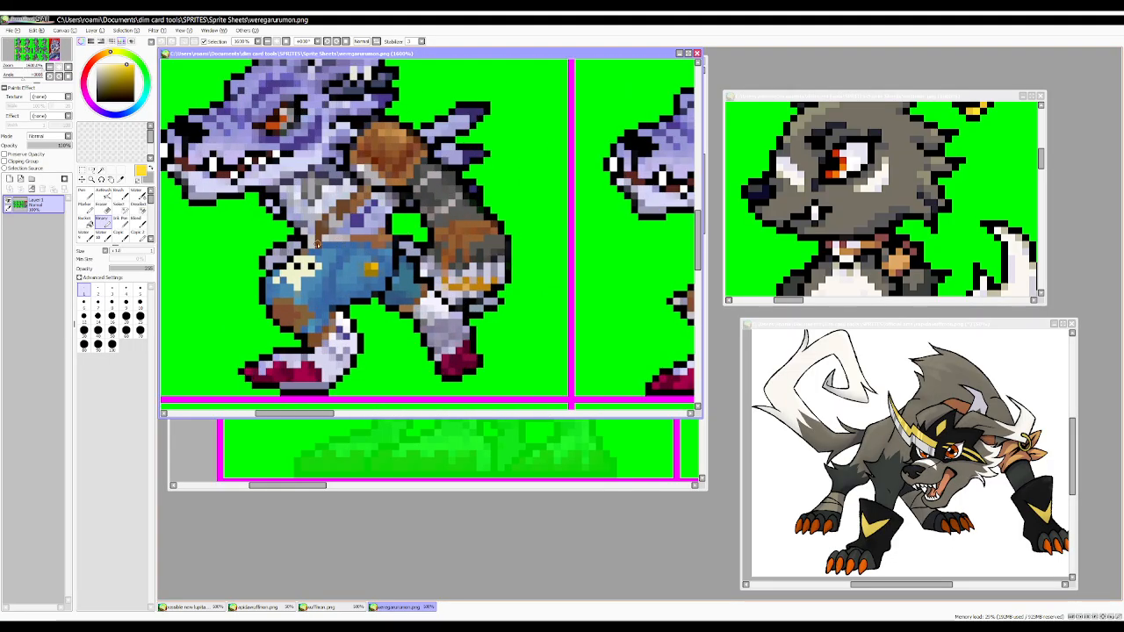
Examine the wolf sprites' pose and head in weregarurumon.png up close and from afar, then close that sheet and return to the wolf drawing.
{"action": "left_click_drag", "start_coordinate": [311, 241], "coordinate": [390, 243]}
{"action": "key", "text": "ctrl+z"}
{"action": "left_click_drag", "start_coordinate": [354, 186], "coordinate": [344, 199]}
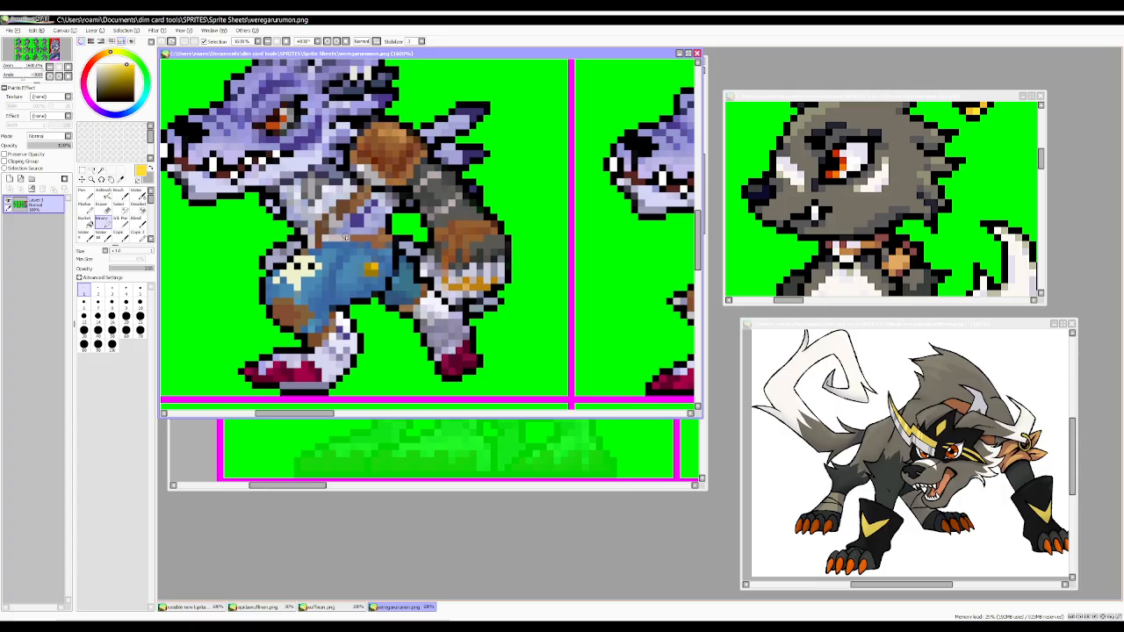
{"action": "scroll", "coordinate": [347, 250], "scroll_direction": "down", "scroll_amount": 4}
{"action": "scroll", "coordinate": [386, 243], "scroll_direction": "up", "scroll_amount": 3}
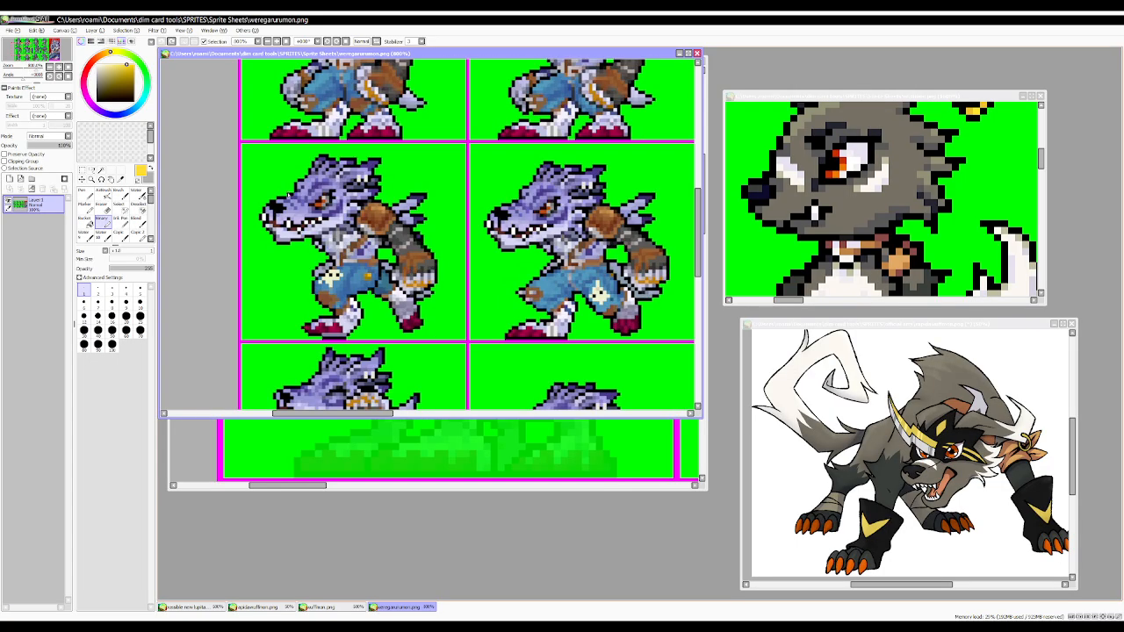
{"action": "scroll", "coordinate": [444, 258], "scroll_direction": "down", "scroll_amount": 4}
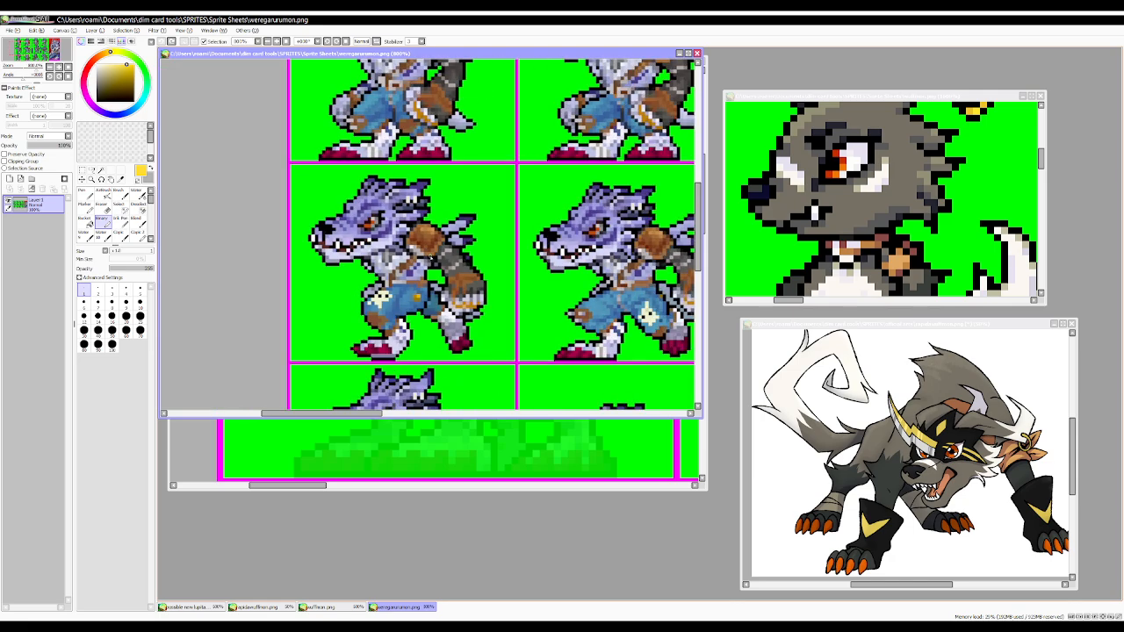
{"action": "scroll", "coordinate": [445, 273], "scroll_direction": "up", "scroll_amount": 4}
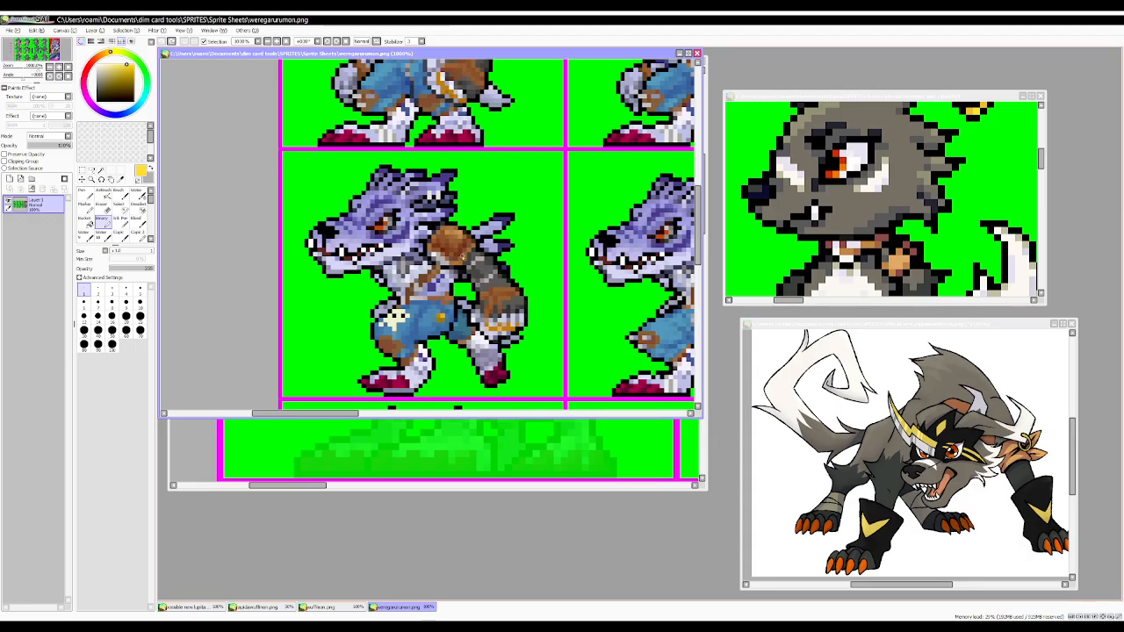
{"action": "left_click_drag", "start_coordinate": [464, 266], "coordinate": [477, 247]}
{"action": "mouse_move", "coordinate": [489, 285]}
{"action": "left_mouse_down"}
{"action": "mouse_move", "coordinate": [523, 281]}
{"action": "mouse_move", "coordinate": [515, 295]}
{"action": "left_mouse_up"}
{"action": "key", "text": "ctrl+z"}
{"action": "key", "text": "ctrl+z"}
{"action": "scroll", "coordinate": [515, 295], "scroll_direction": "down", "scroll_amount": 6}
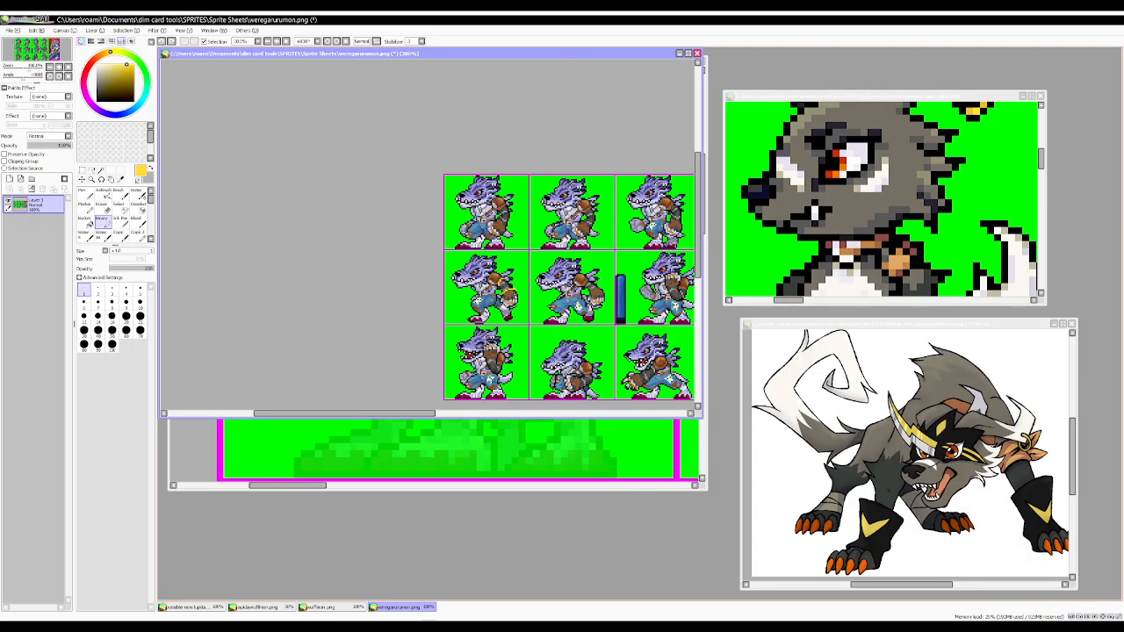
{"action": "scroll", "coordinate": [516, 295], "scroll_direction": "up", "scroll_amount": 6}
{"action": "scroll", "coordinate": [518, 295], "scroll_direction": "up", "scroll_amount": 2}
{"action": "key", "text": "ctrl+z"}
{"action": "scroll", "coordinate": [518, 295], "scroll_direction": "down", "scroll_amount": 9}
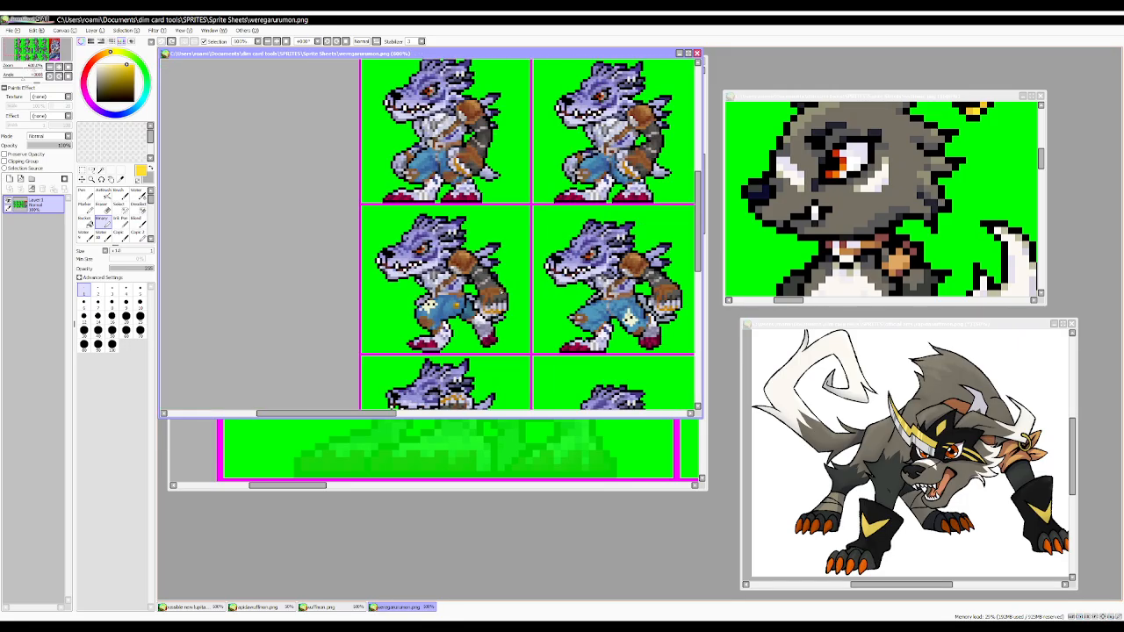
{"action": "left_click", "coordinate": [696, 52]}
{"action": "left_click", "coordinate": [452, 317]}
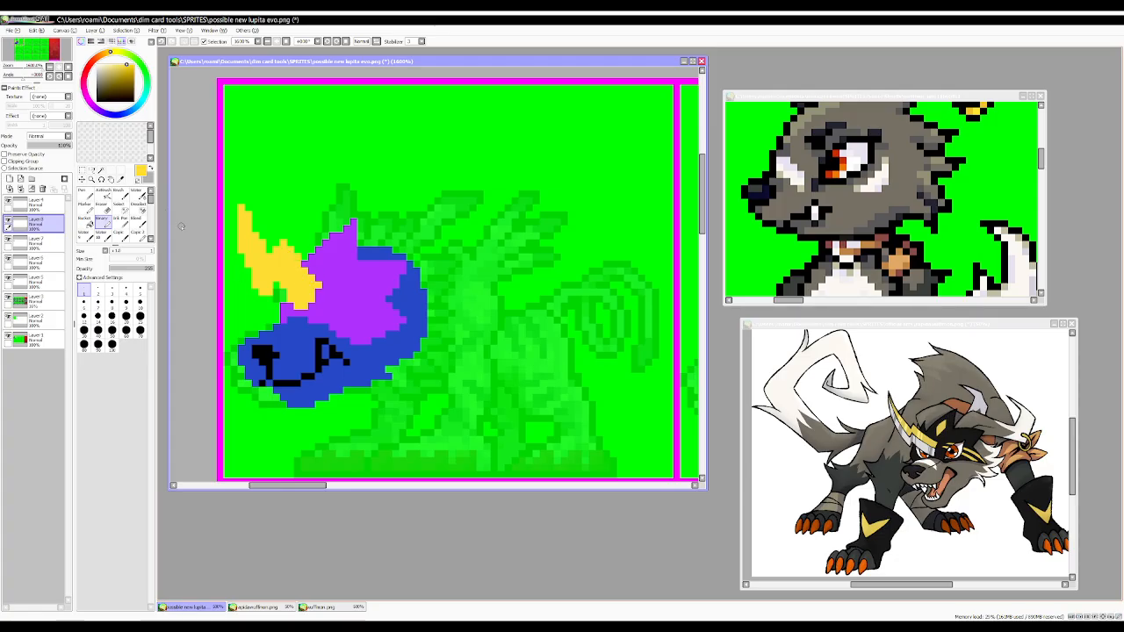
Sample the head's blue and merge the separate coloured head layers into a single layer.
{"action": "left_click", "coordinate": [404, 300], "text": "alt"}
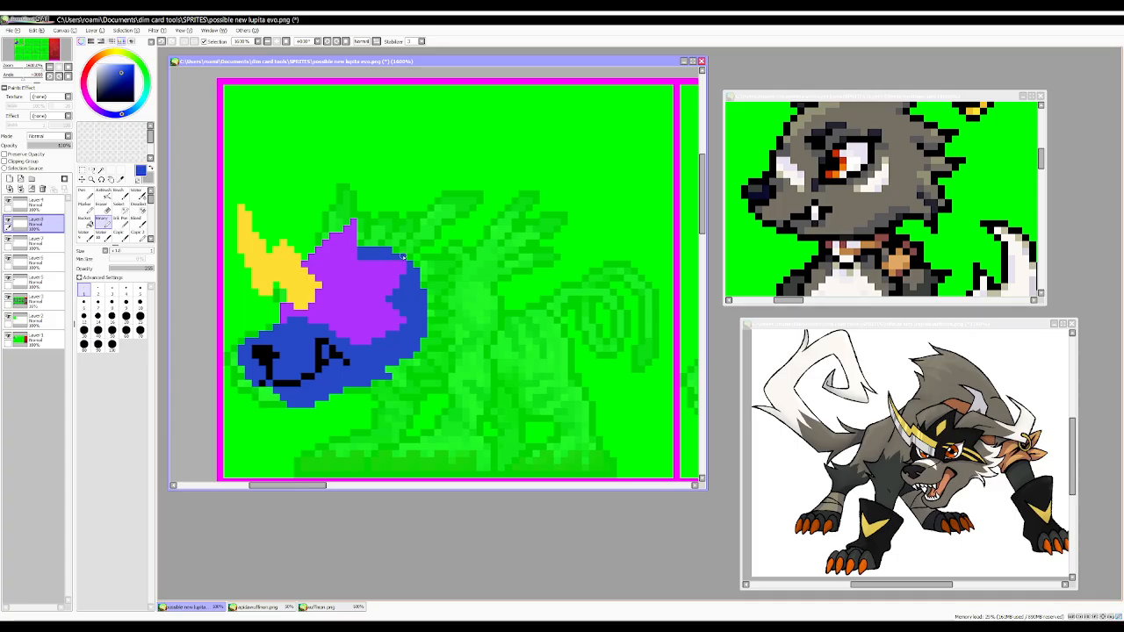
{"action": "mouse_move", "coordinate": [403, 256]}
{"action": "left_mouse_down"}
{"action": "mouse_move", "coordinate": [432, 222]}
{"action": "mouse_move", "coordinate": [480, 264]}
{"action": "mouse_move", "coordinate": [411, 243]}
{"action": "mouse_move", "coordinate": [445, 220]}
{"action": "left_mouse_up"}
{"action": "key", "text": "ctrl+z"}
{"action": "key", "text": "ctrl+z"}
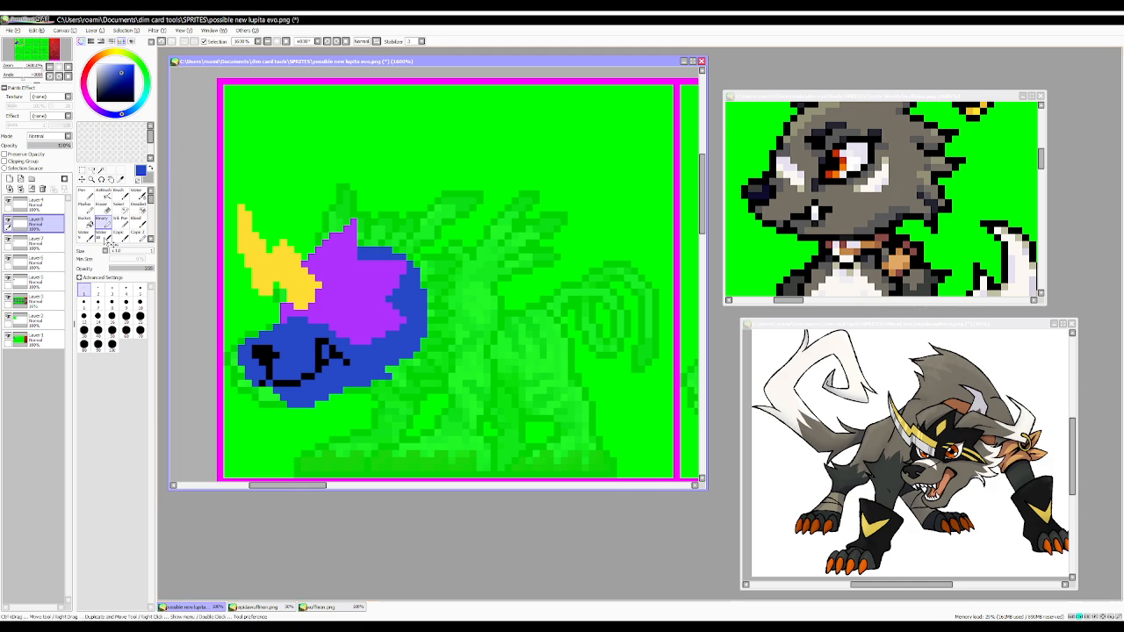
{"action": "key", "text": "ctrl+e"}
{"action": "key", "text": "ctrl+e"}
{"action": "key", "text": "ctrl+e"}
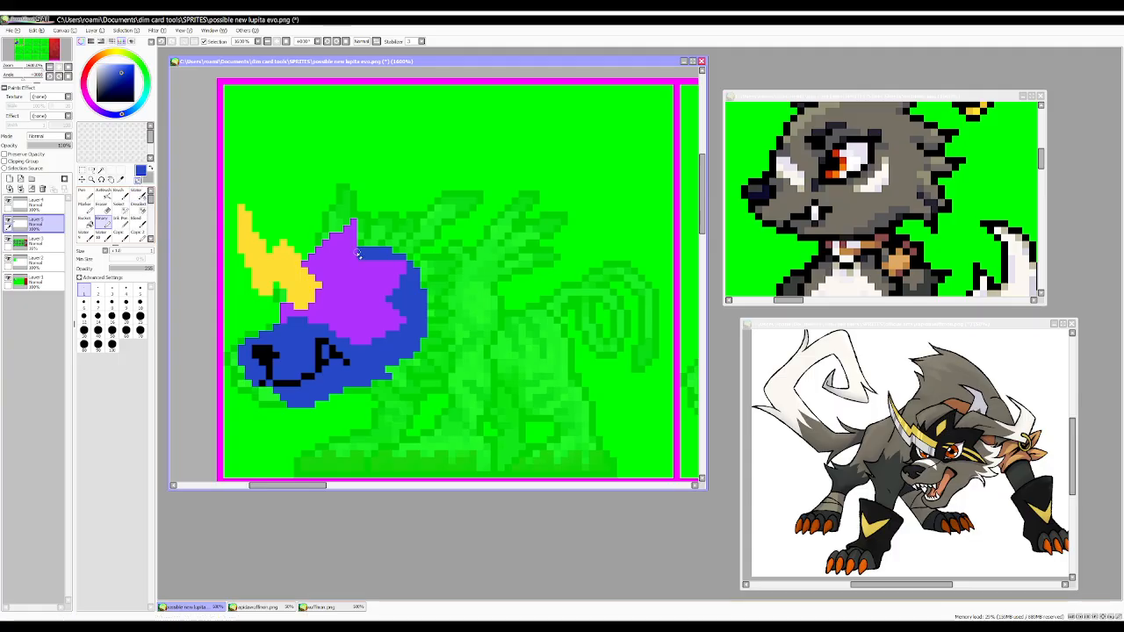
Trim the top of the blue head, outline a wavy horn sweeping back from it with an upturned tip, and fill it blue.
{"action": "left_click_drag", "start_coordinate": [358, 253], "coordinate": [392, 251]}
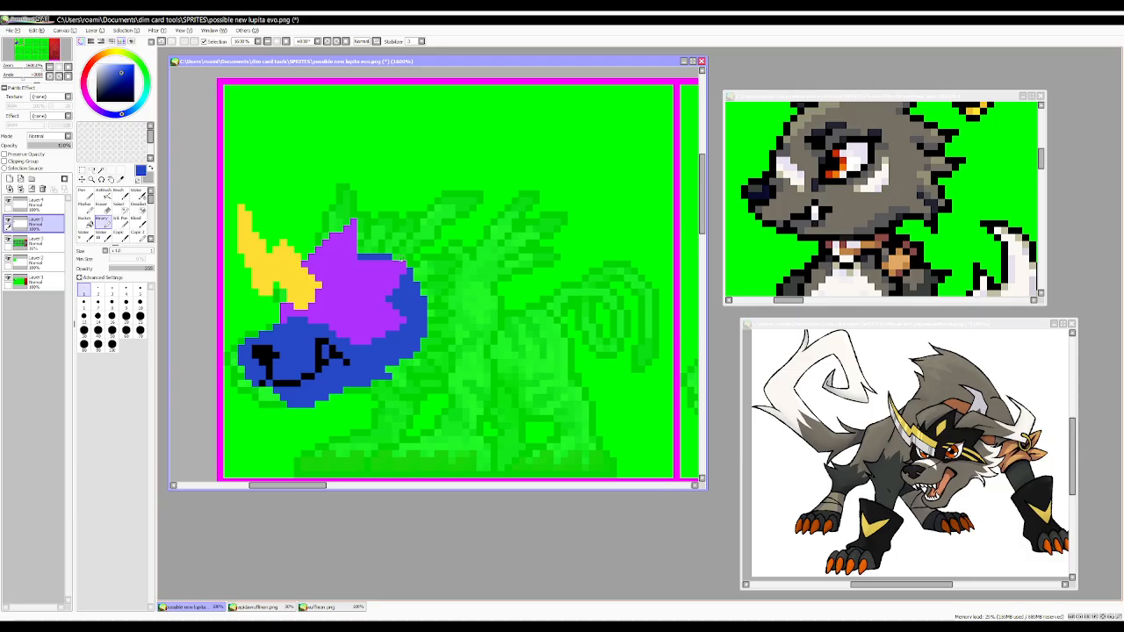
{"action": "mouse_move", "coordinate": [395, 251]}
{"action": "left_mouse_down"}
{"action": "mouse_move", "coordinate": [425, 230]}
{"action": "mouse_move", "coordinate": [403, 235]}
{"action": "mouse_move", "coordinate": [423, 222]}
{"action": "mouse_move", "coordinate": [494, 241]}
{"action": "left_mouse_up"}
{"action": "key", "text": "ctrl+z"}
{"action": "key", "text": "ctrl+z"}
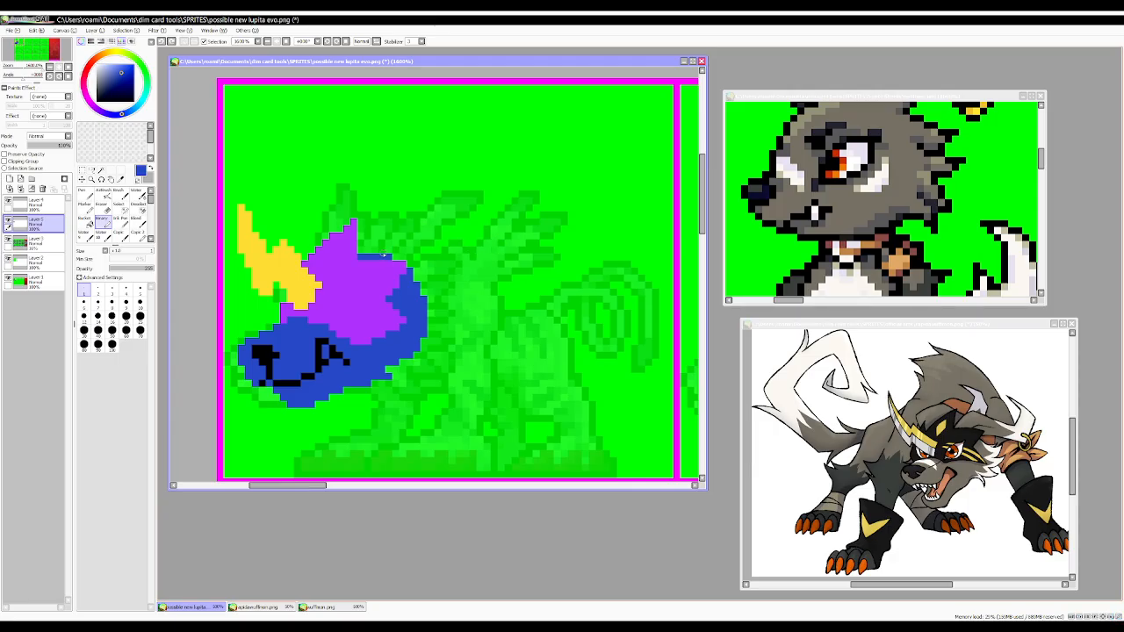
{"action": "mouse_move", "coordinate": [381, 254]}
{"action": "left_mouse_down"}
{"action": "mouse_move", "coordinate": [428, 219]}
{"action": "mouse_move", "coordinate": [500, 261]}
{"action": "mouse_move", "coordinate": [500, 225]}
{"action": "mouse_move", "coordinate": [530, 260]}
{"action": "mouse_move", "coordinate": [514, 286]}
{"action": "mouse_move", "coordinate": [490, 293]}
{"action": "mouse_move", "coordinate": [418, 249]}
{"action": "mouse_move", "coordinate": [398, 263]}
{"action": "left_mouse_up"}
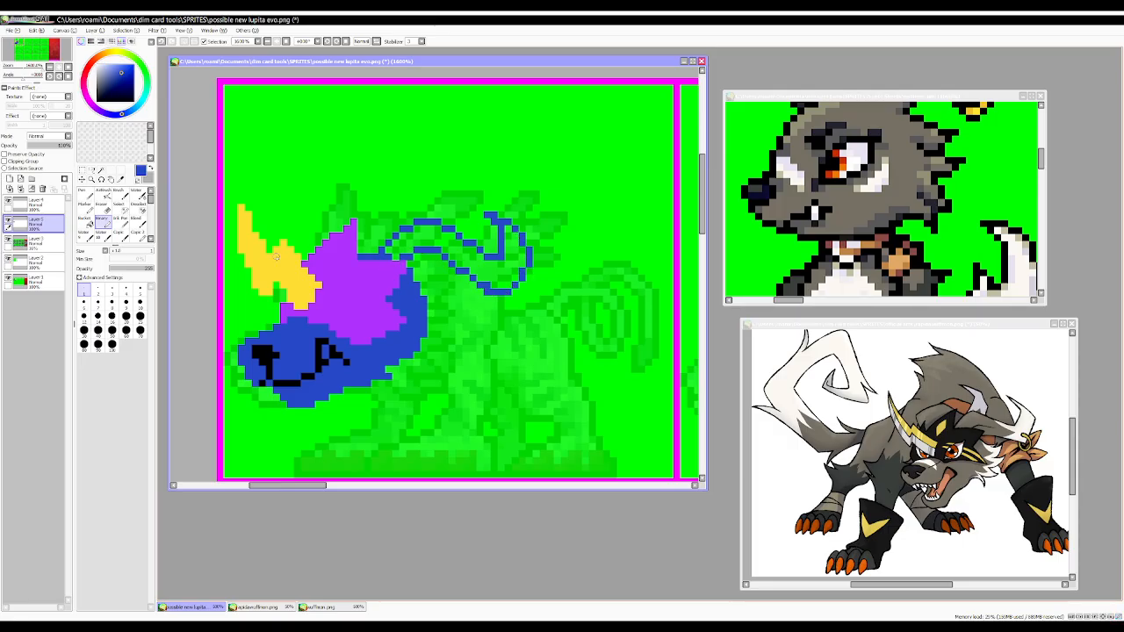
{"action": "left_click", "coordinate": [85, 214]}
{"action": "left_click", "coordinate": [475, 250]}
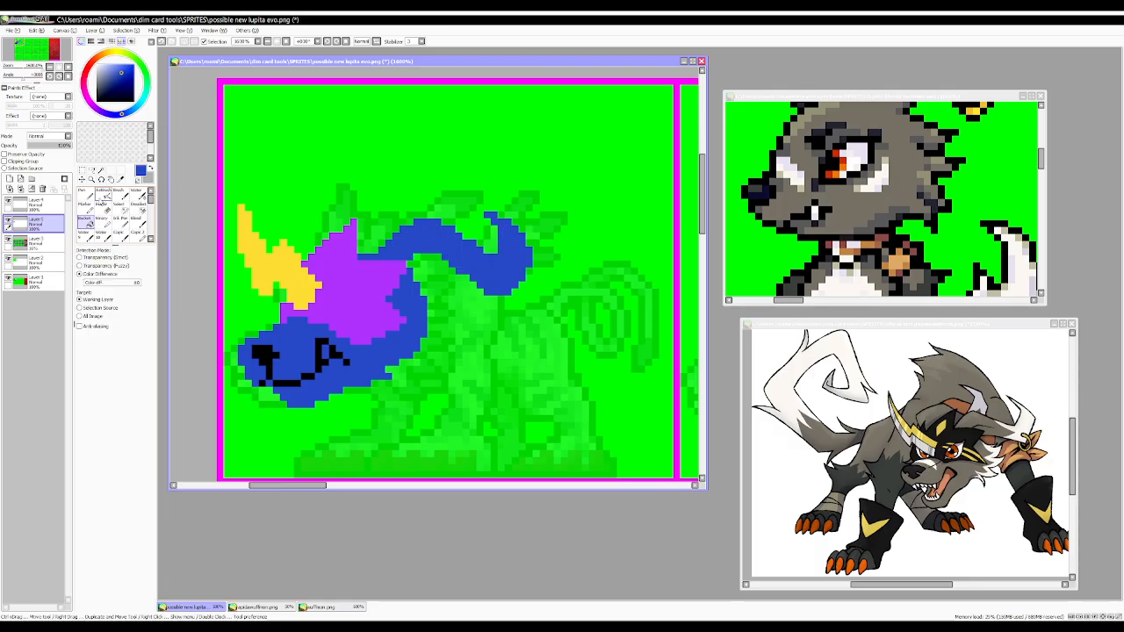
Select the outer half of the blue horn, shift it up and closer to the head, and deselect it.
{"action": "left_click", "coordinate": [81, 170]}
{"action": "left_click_drag", "start_coordinate": [575, 176], "coordinate": [468, 318]}
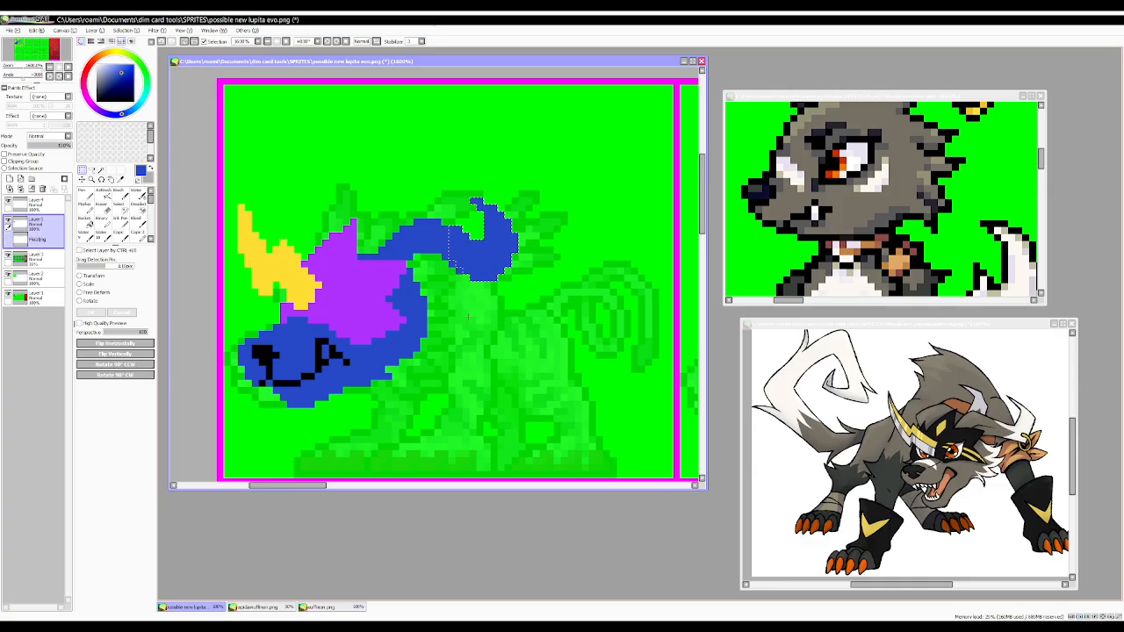
{"action": "key", "text": "ctrl+d"}
Draw a blue rim around the tip of the purple ear and trim its point slightly shorter.
{"action": "left_click", "coordinate": [104, 221]}
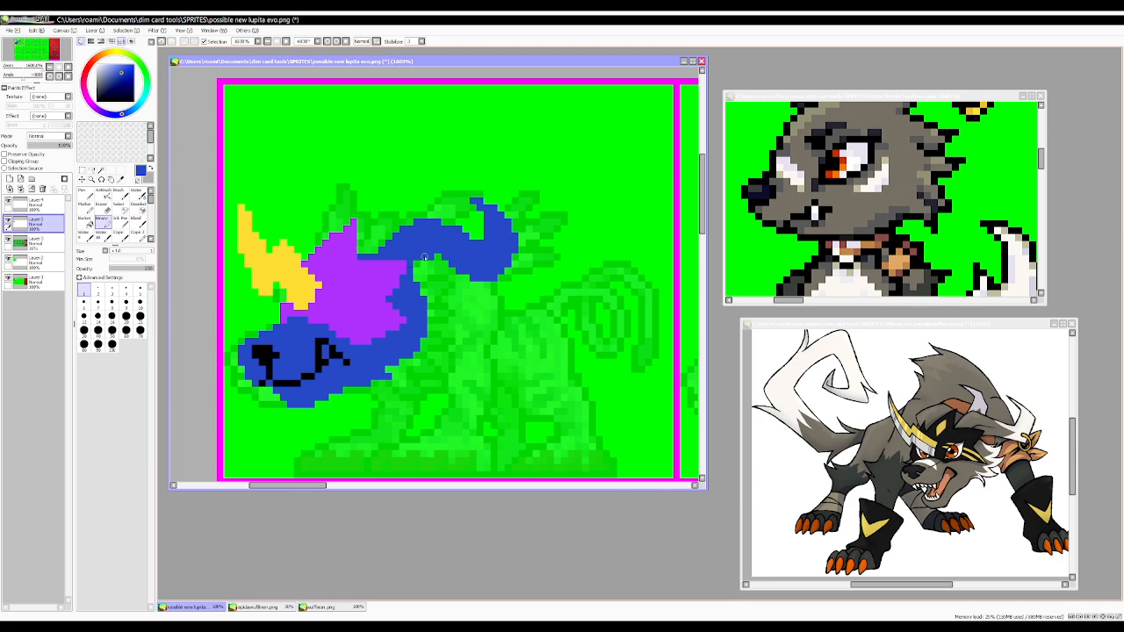
{"action": "mouse_move", "coordinate": [320, 245]}
{"action": "left_mouse_down"}
{"action": "mouse_move", "coordinate": [335, 210]}
{"action": "mouse_move", "coordinate": [363, 208]}
{"action": "left_mouse_up"}
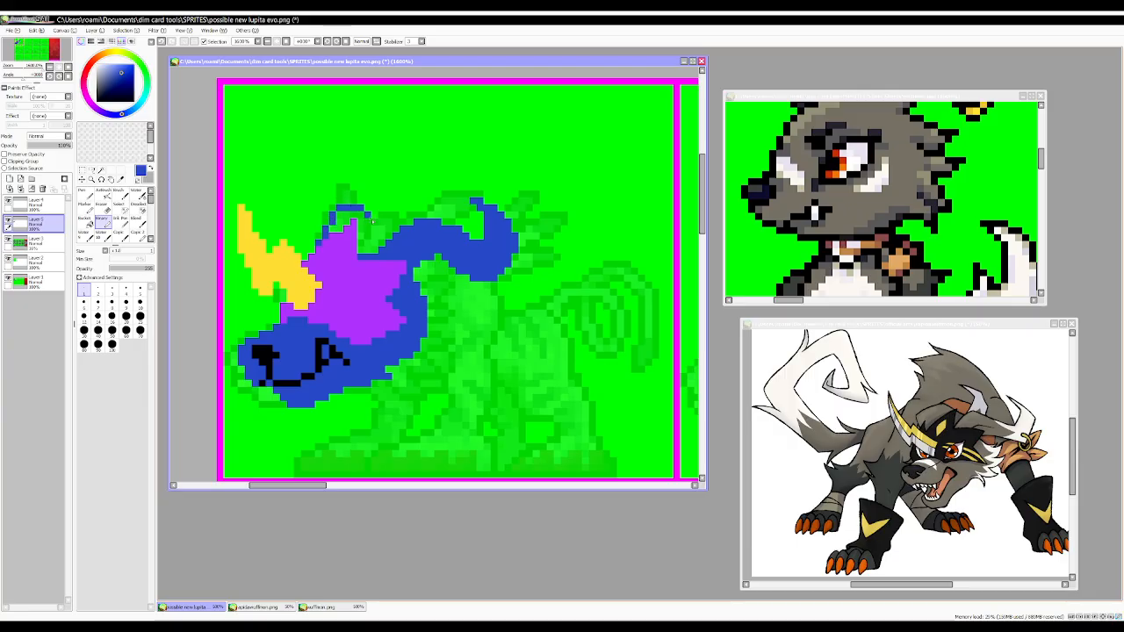
{"action": "key", "text": "ctrl+z"}
{"action": "left_click_drag", "start_coordinate": [333, 228], "coordinate": [351, 209]}
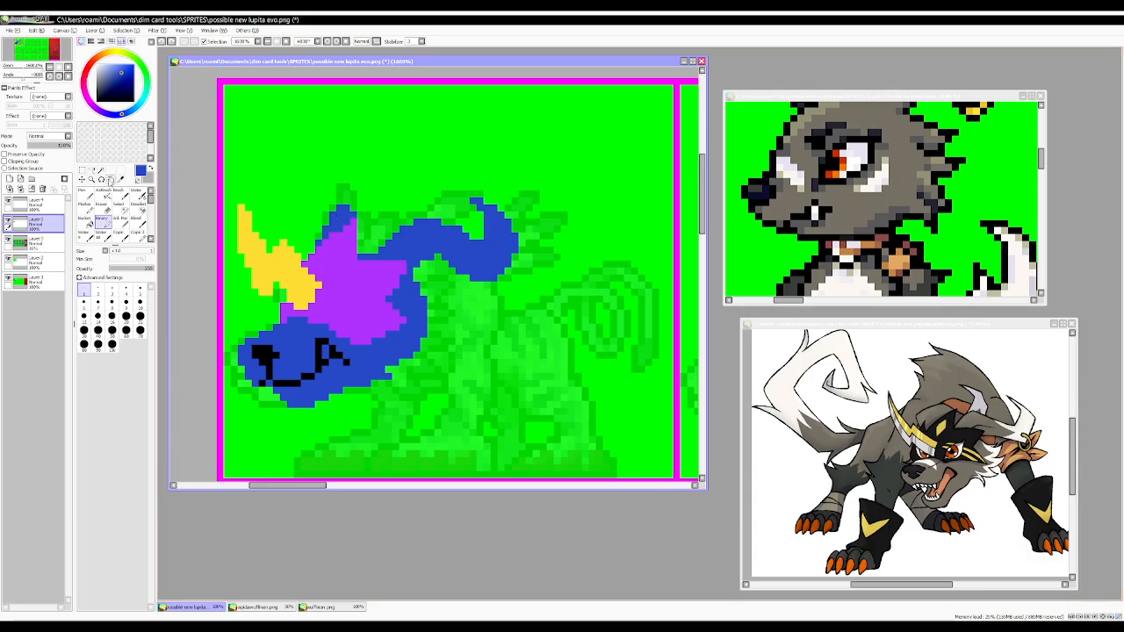
{"action": "left_click", "coordinate": [137, 180]}
{"action": "mouse_move", "coordinate": [331, 223]}
{"action": "left_mouse_down"}
{"action": "mouse_move", "coordinate": [356, 212]}
{"action": "mouse_move", "coordinate": [367, 244]}
{"action": "left_mouse_up"}
{"action": "left_click", "coordinate": [355, 215]}
{"action": "right_click", "coordinate": [343, 219]}
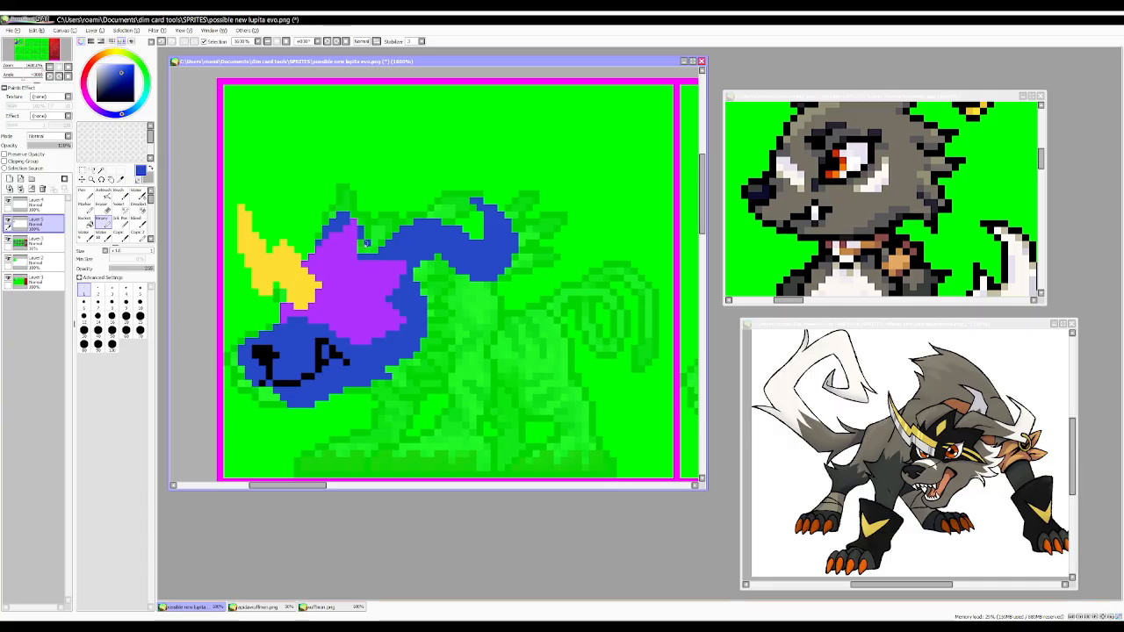
{"action": "left_click", "coordinate": [337, 221]}
Choose a darker blue and paint a solid shape between the ear and the horn, rising to a thin pointed tip.
{"action": "left_click", "coordinate": [124, 85]}
{"action": "mouse_move", "coordinate": [360, 242]}
{"action": "left_mouse_down"}
{"action": "mouse_move", "coordinate": [374, 249]}
{"action": "mouse_move", "coordinate": [362, 229]}
{"action": "mouse_move", "coordinate": [396, 223]}
{"action": "mouse_move", "coordinate": [409, 193]}
{"action": "left_mouse_up"}
{"action": "left_click", "coordinate": [366, 237]}
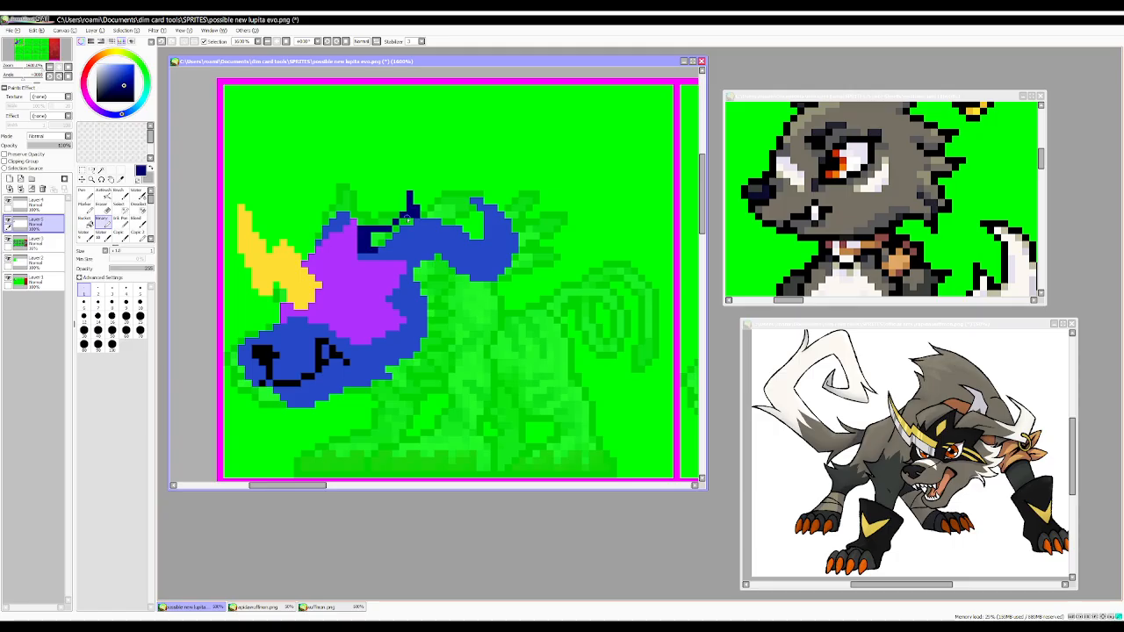
{"action": "left_click", "coordinate": [408, 219]}
{"action": "mouse_move", "coordinate": [396, 227]}
{"action": "left_mouse_down"}
{"action": "mouse_move", "coordinate": [377, 245]}
{"action": "mouse_move", "coordinate": [367, 243]}
{"action": "mouse_move", "coordinate": [383, 233]}
{"action": "mouse_move", "coordinate": [360, 223]}
{"action": "left_mouse_up"}
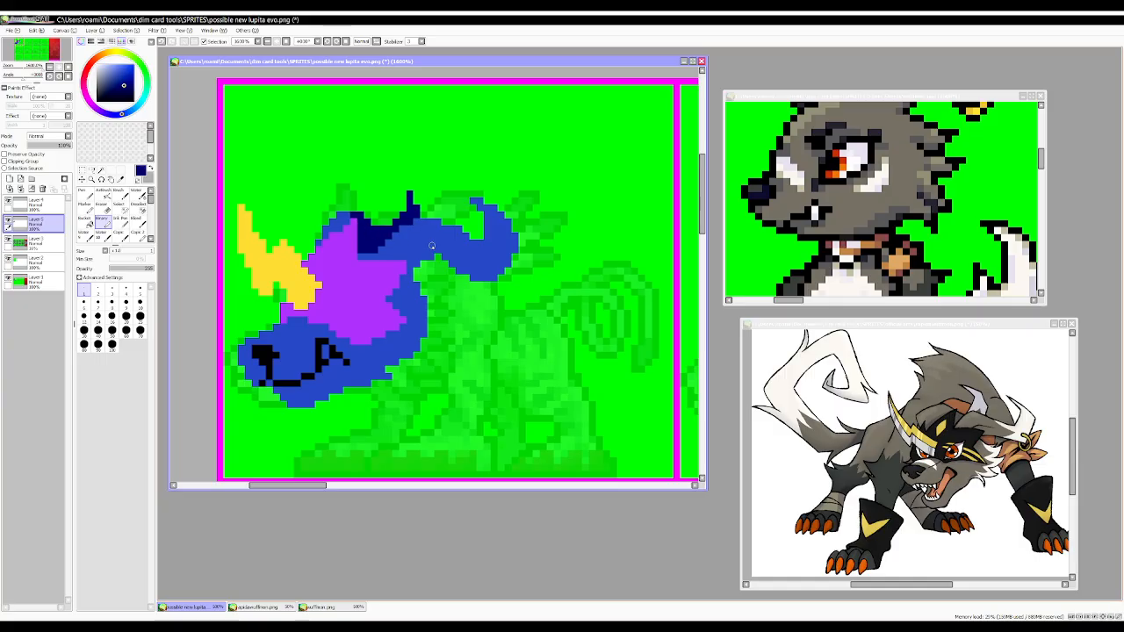
Outline a slanted eye in black on the purple face marking and clean its edges with the marking's purple.
{"action": "scroll", "coordinate": [433, 246], "scroll_direction": "down", "scroll_amount": 5}
{"action": "scroll", "coordinate": [423, 272], "scroll_direction": "up", "scroll_amount": 2}
{"action": "scroll", "coordinate": [432, 295], "scroll_direction": "up", "scroll_amount": 1}
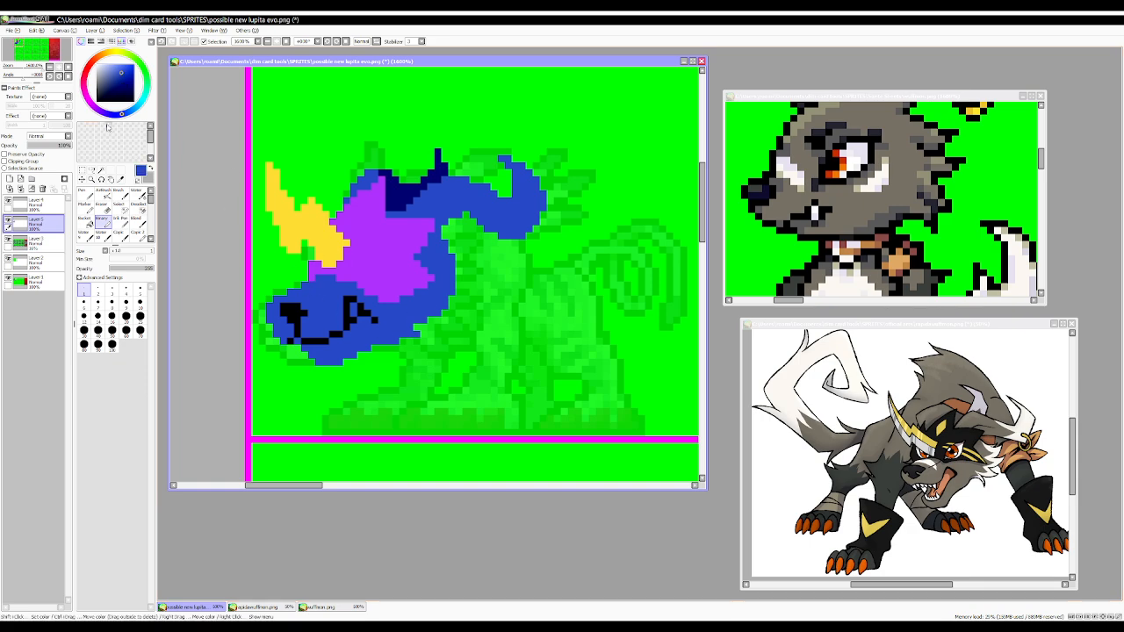
{"action": "left_click", "coordinate": [106, 99]}
{"action": "left_click_drag", "start_coordinate": [106, 99], "coordinate": [97, 102]}
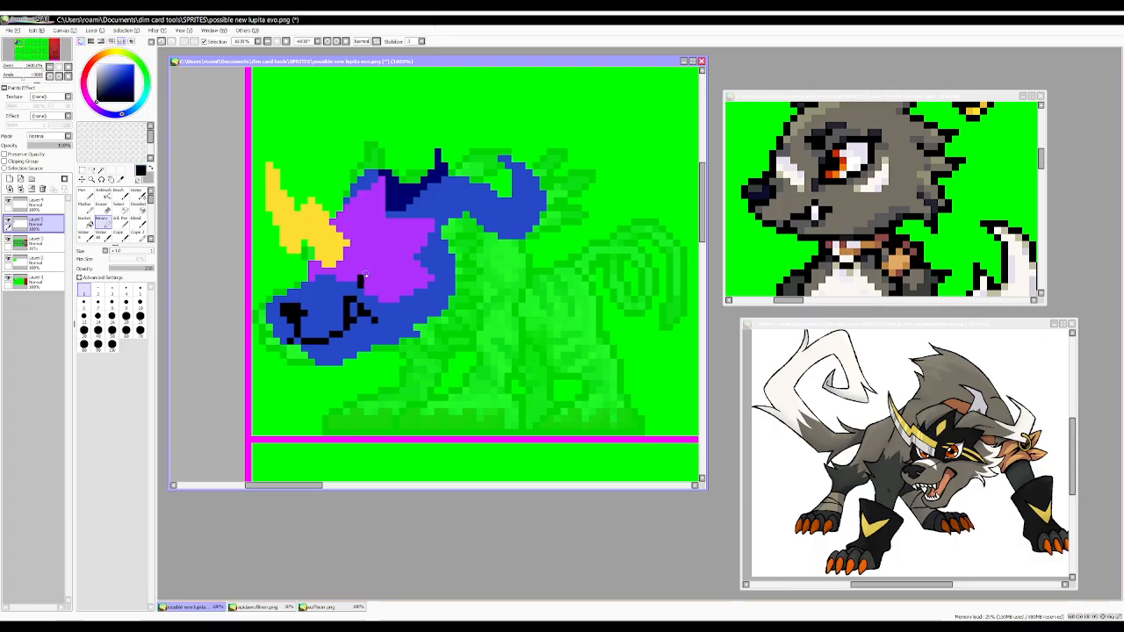
{"action": "mouse_move", "coordinate": [364, 276]}
{"action": "left_mouse_down"}
{"action": "mouse_move", "coordinate": [385, 251]}
{"action": "mouse_move", "coordinate": [409, 250]}
{"action": "mouse_move", "coordinate": [406, 263]}
{"action": "left_mouse_up"}
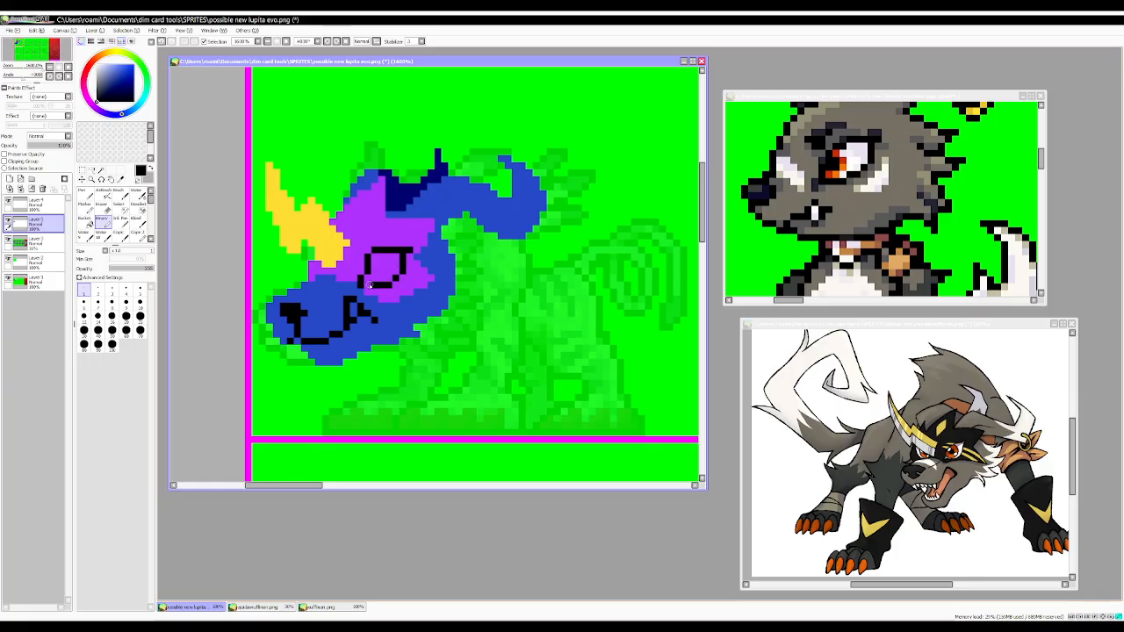
{"action": "left_click", "coordinate": [367, 286], "text": "alt"}
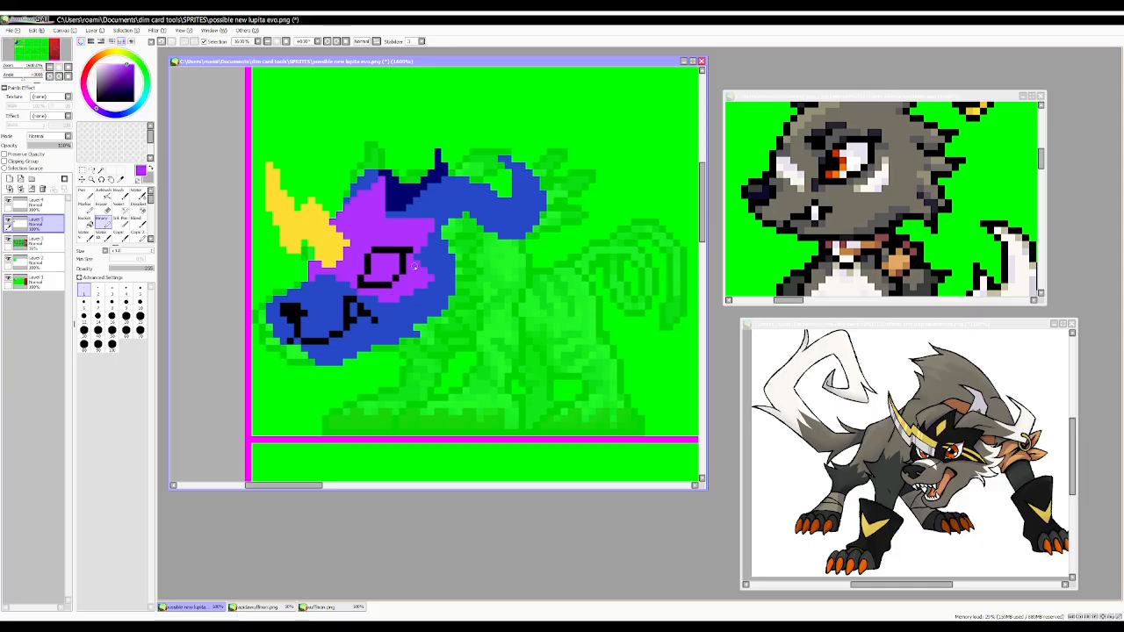
Colour the eye with a white sclera, a red and orange iris sampled from the reference sprite, and a black pupil.
{"action": "left_click", "coordinate": [365, 261], "text": "alt"}
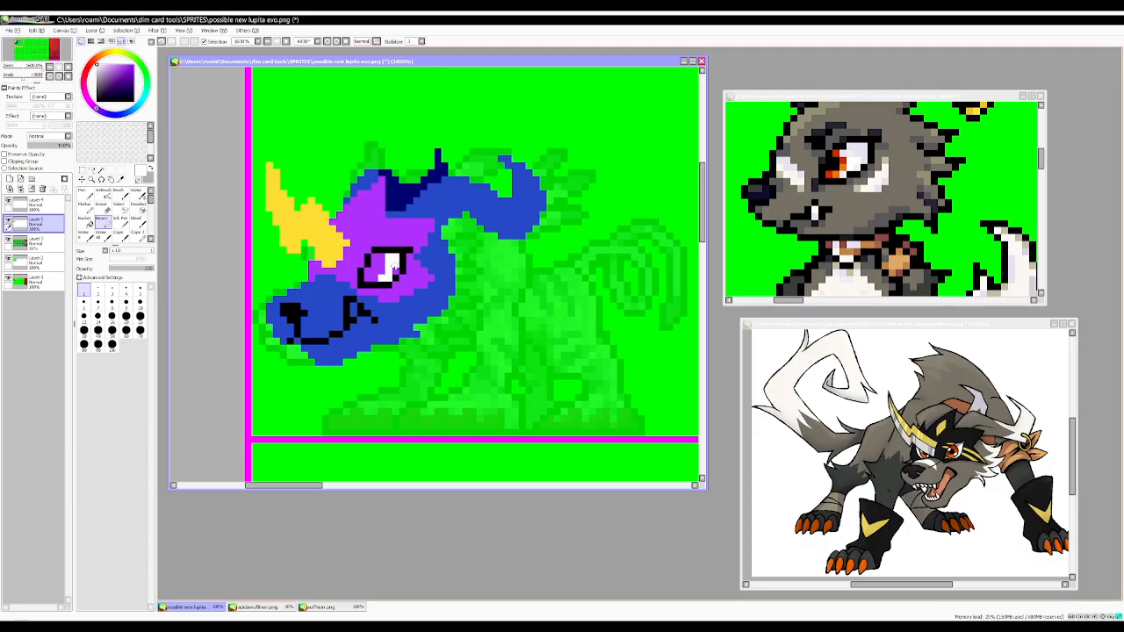
{"action": "left_click", "coordinate": [830, 174], "text": "alt"}
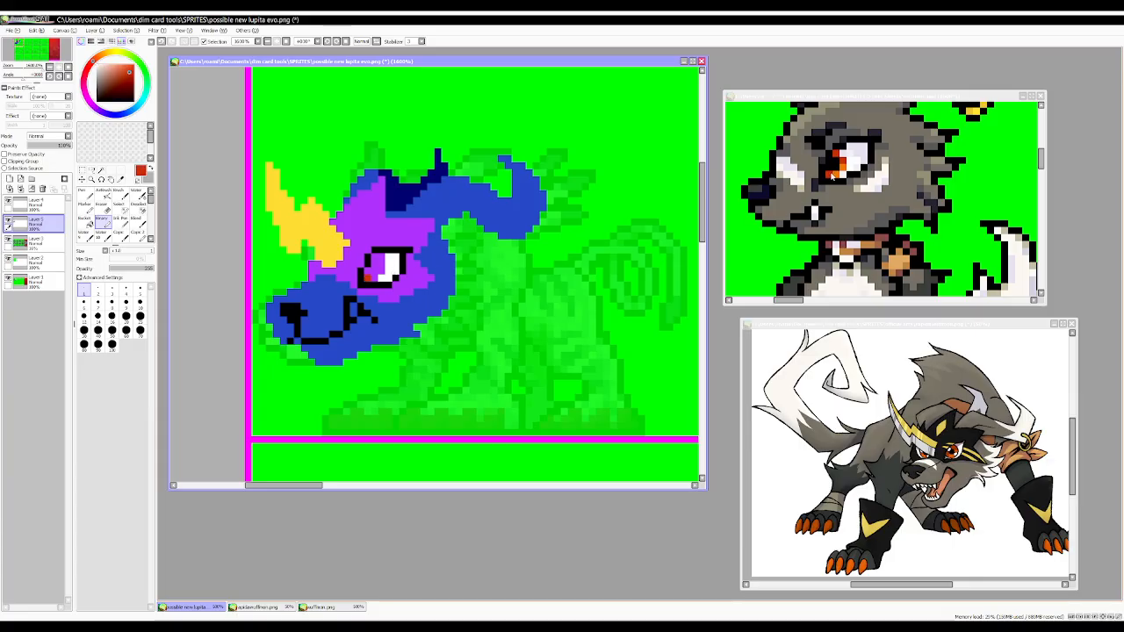
{"action": "left_click", "coordinate": [829, 175], "text": "alt"}
{"action": "left_click", "coordinate": [373, 277]}
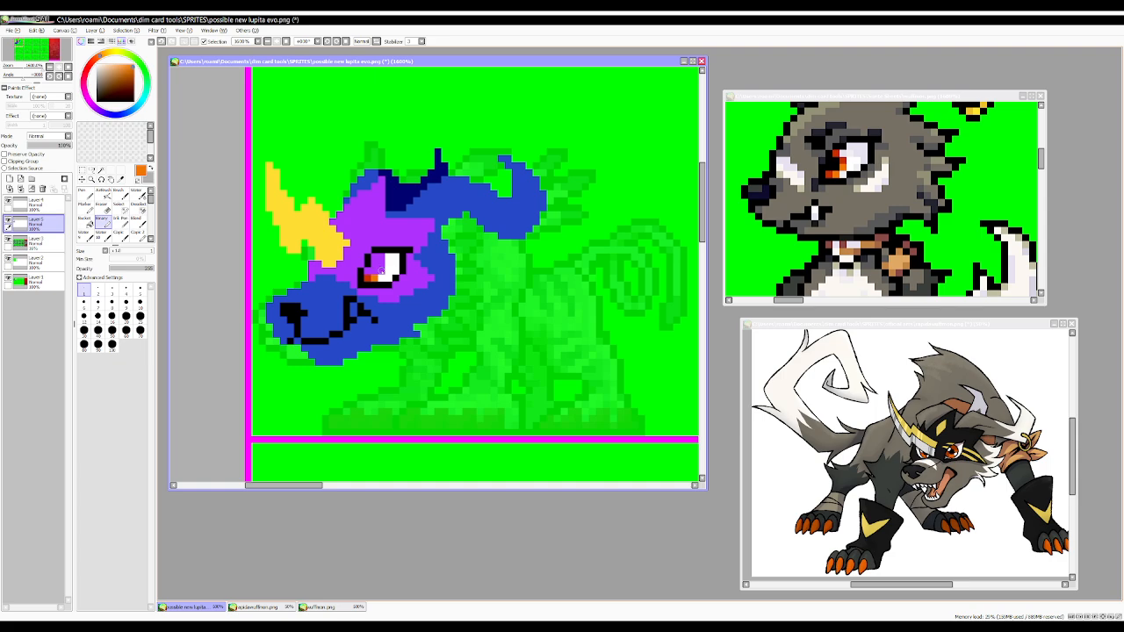
{"action": "left_click", "coordinate": [366, 278], "text": "alt"}
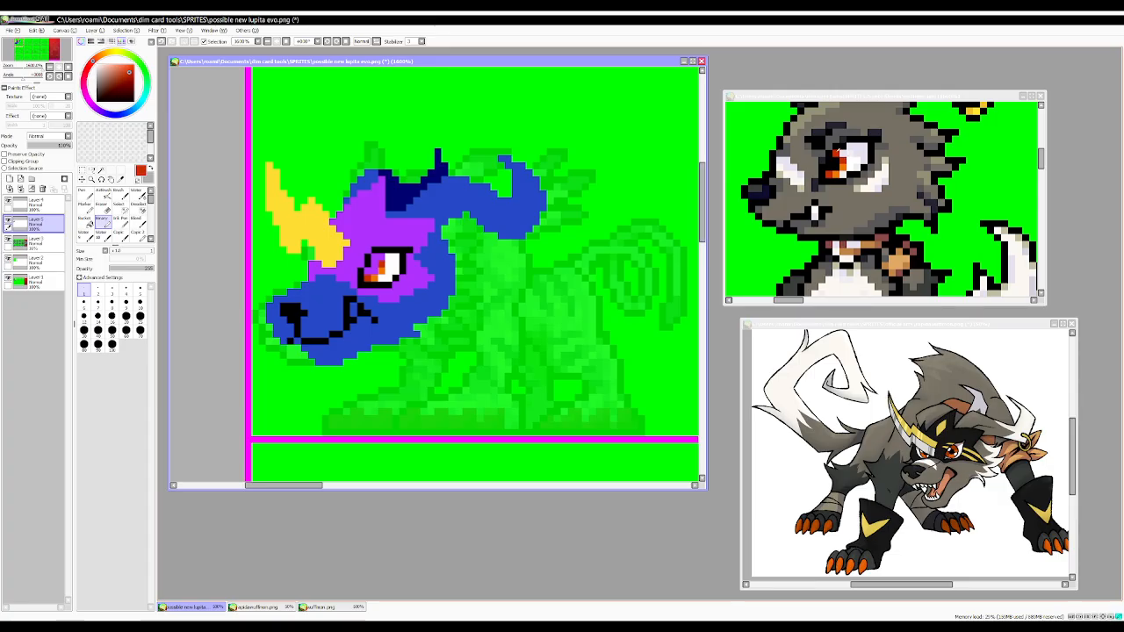
{"action": "left_click", "coordinate": [400, 261], "text": "alt"}
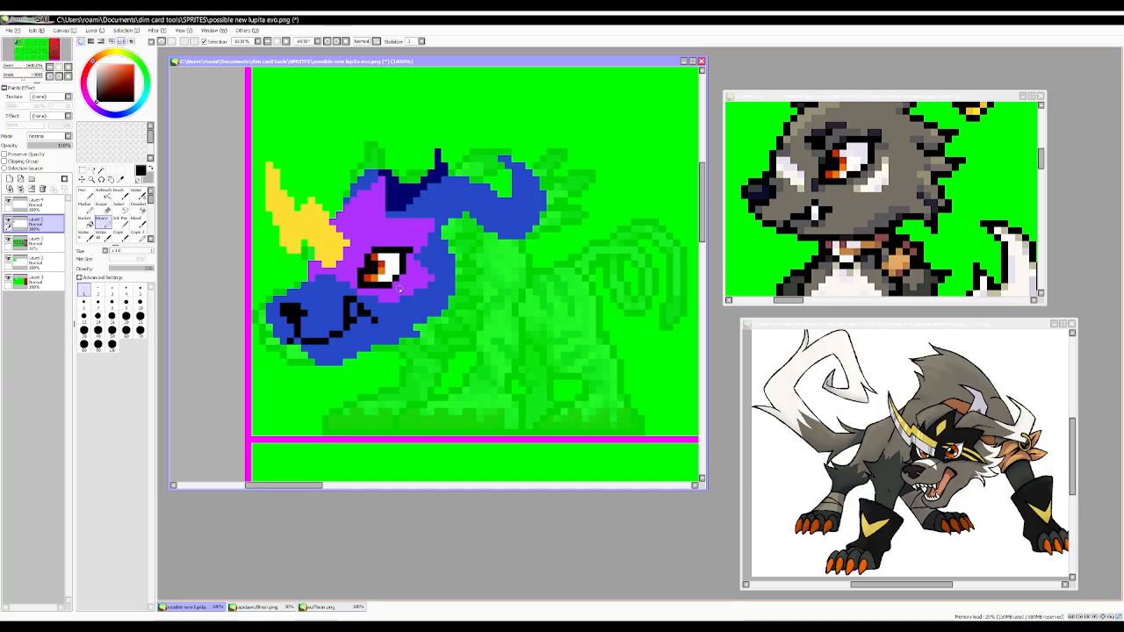
Refine the eye's outline, thinning the outer and lower edges with purple and darkening the inner corner with black.
{"action": "left_click", "coordinate": [397, 282], "text": "alt"}
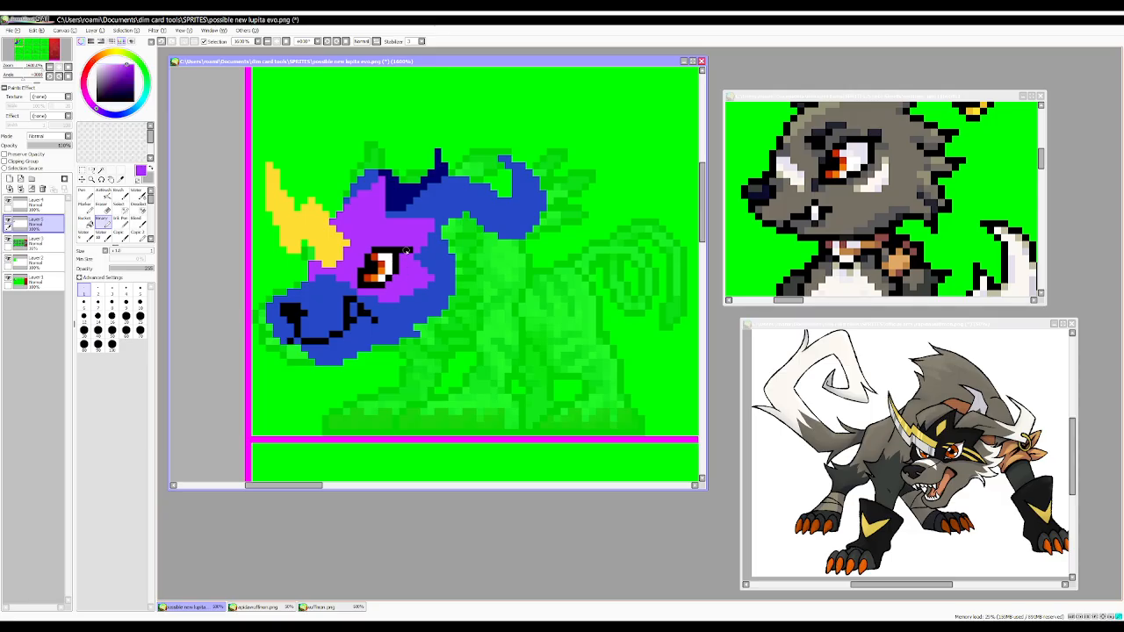
{"action": "scroll", "coordinate": [349, 252], "scroll_direction": "down", "scroll_amount": 1}
{"action": "scroll", "coordinate": [356, 255], "scroll_direction": "up", "scroll_amount": 1}
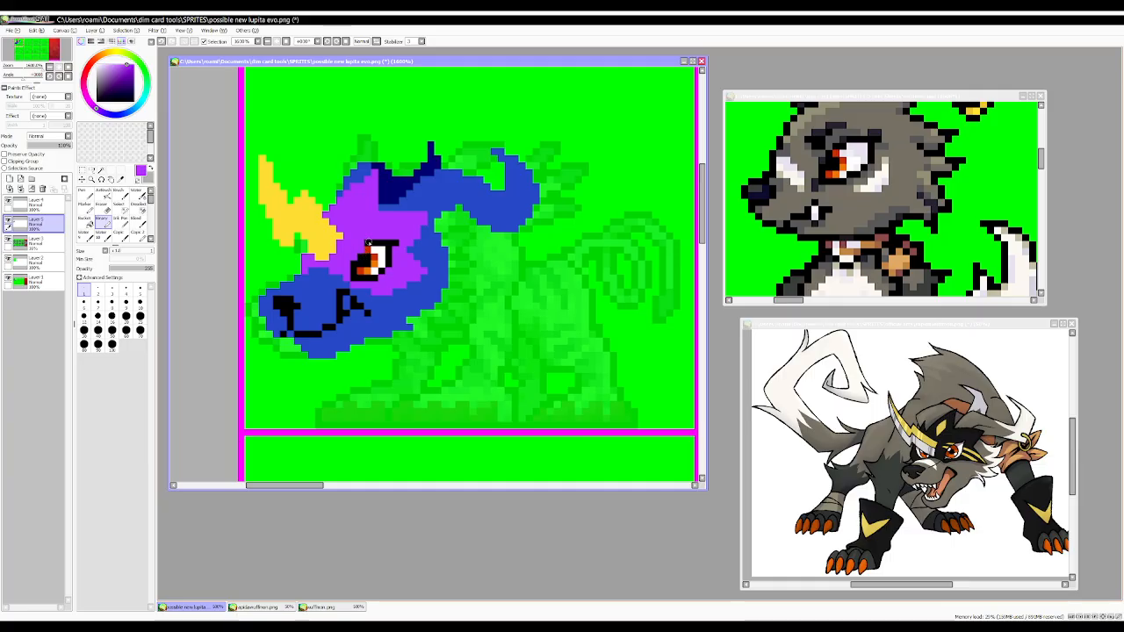
{"action": "left_click", "coordinate": [367, 250], "text": "alt"}
{"action": "left_click_drag", "start_coordinate": [367, 250], "coordinate": [398, 242]}
{"action": "key", "text": "ctrl+z"}
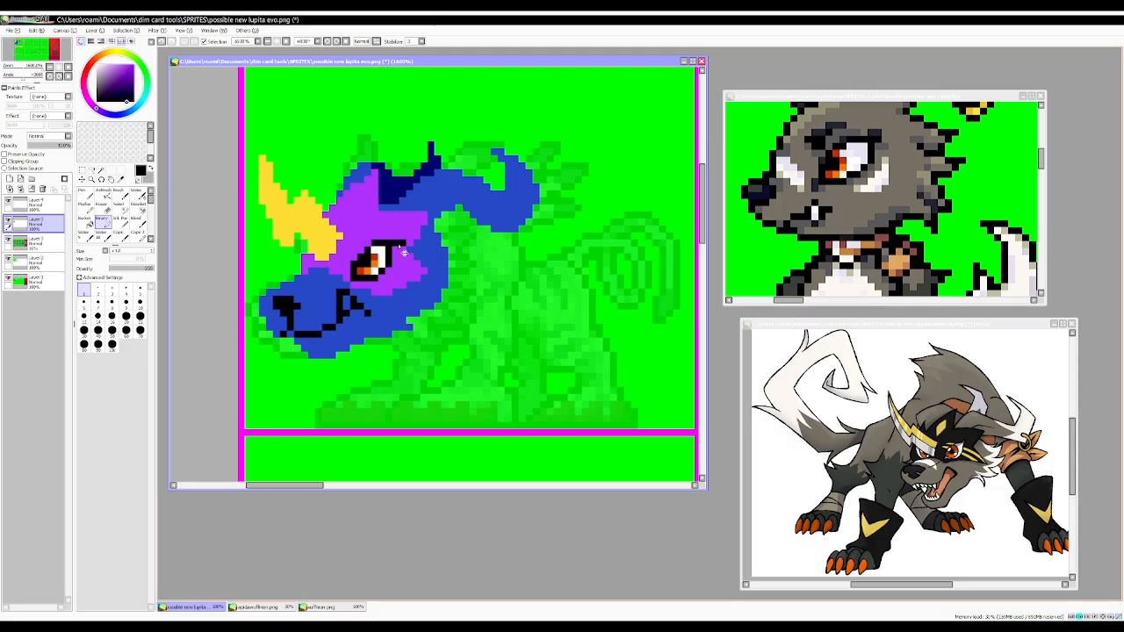
{"action": "left_click_drag", "start_coordinate": [360, 252], "coordinate": [353, 258]}
{"action": "left_click", "coordinate": [346, 279], "text": "alt"}
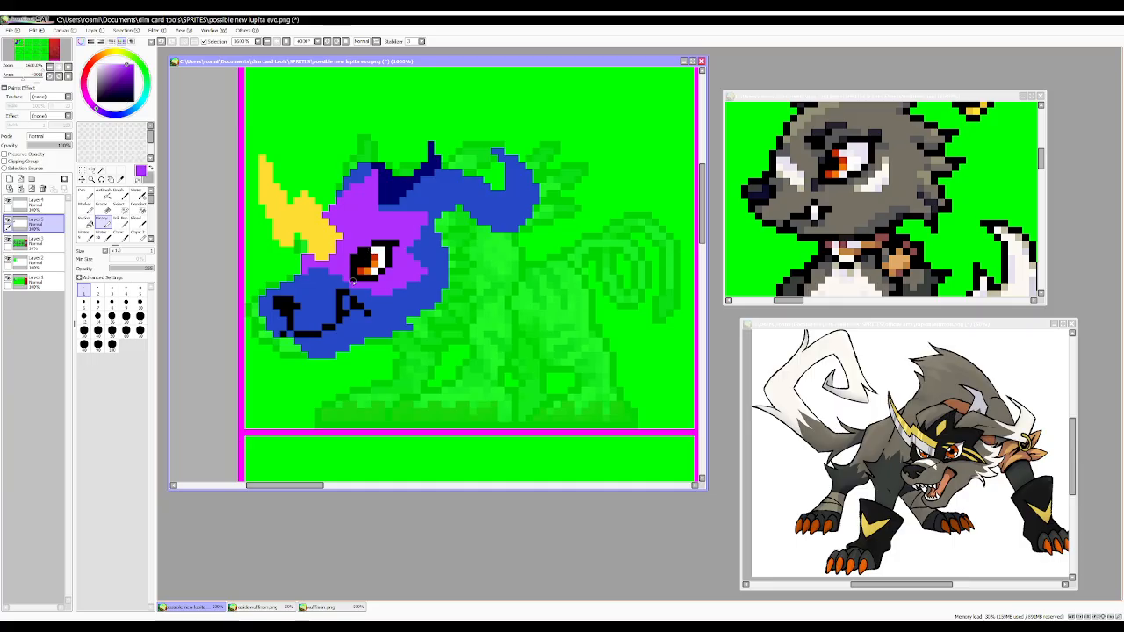
{"action": "scroll", "coordinate": [329, 277], "scroll_direction": "down", "scroll_amount": 2}
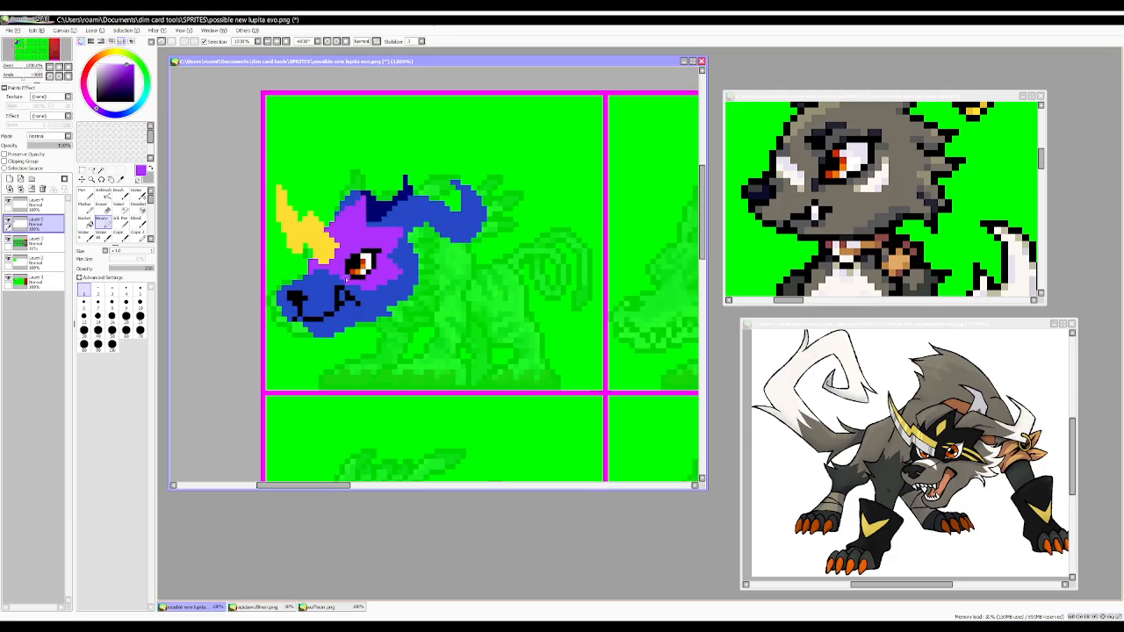
Sample the horn's yellow and paint small accent marks around the eye, with two short stripes trailing behind it.
{"action": "scroll", "coordinate": [340, 277], "scroll_direction": "up", "scroll_amount": 2}
{"action": "left_click", "coordinate": [371, 284], "text": "alt"}
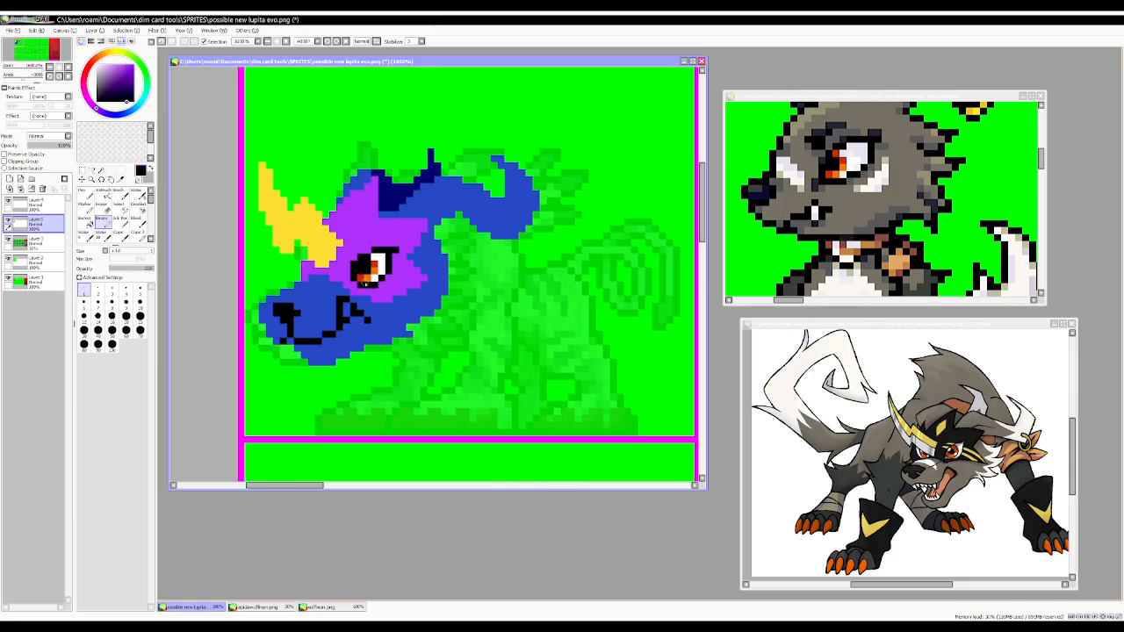
{"action": "left_click", "coordinate": [339, 273], "text": "alt"}
{"action": "left_click", "coordinate": [337, 255], "text": "alt"}
{"action": "mouse_move", "coordinate": [387, 291]}
{"action": "left_mouse_down"}
{"action": "mouse_move", "coordinate": [402, 293]}
{"action": "mouse_move", "coordinate": [395, 278]}
{"action": "mouse_move", "coordinate": [424, 278]}
{"action": "left_mouse_up"}
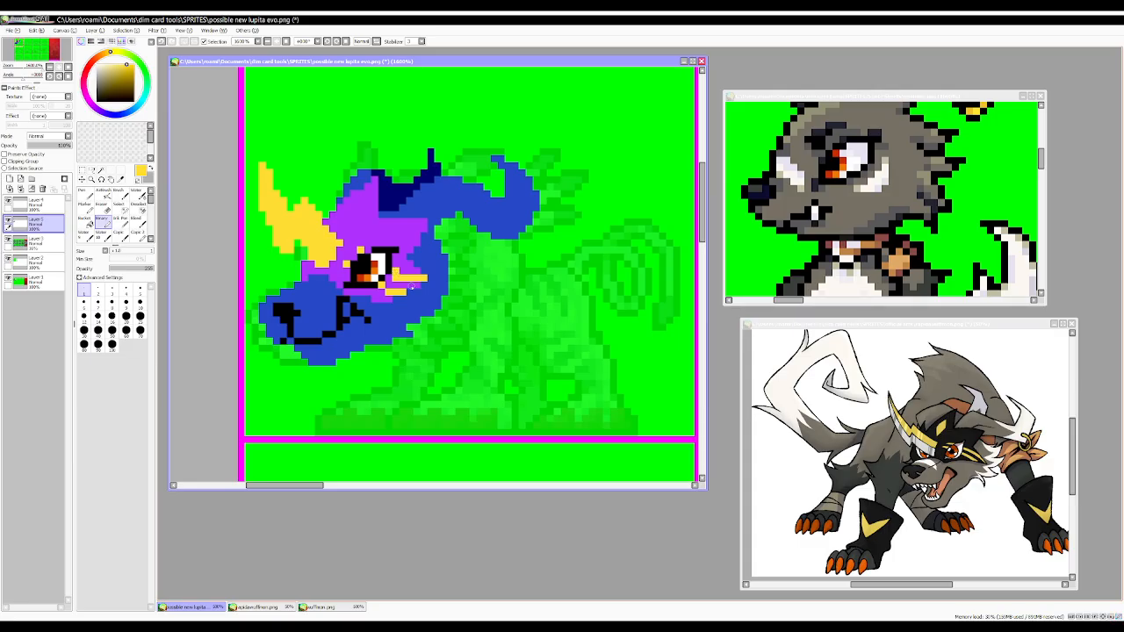
{"action": "left_click", "coordinate": [406, 272], "text": "alt"}
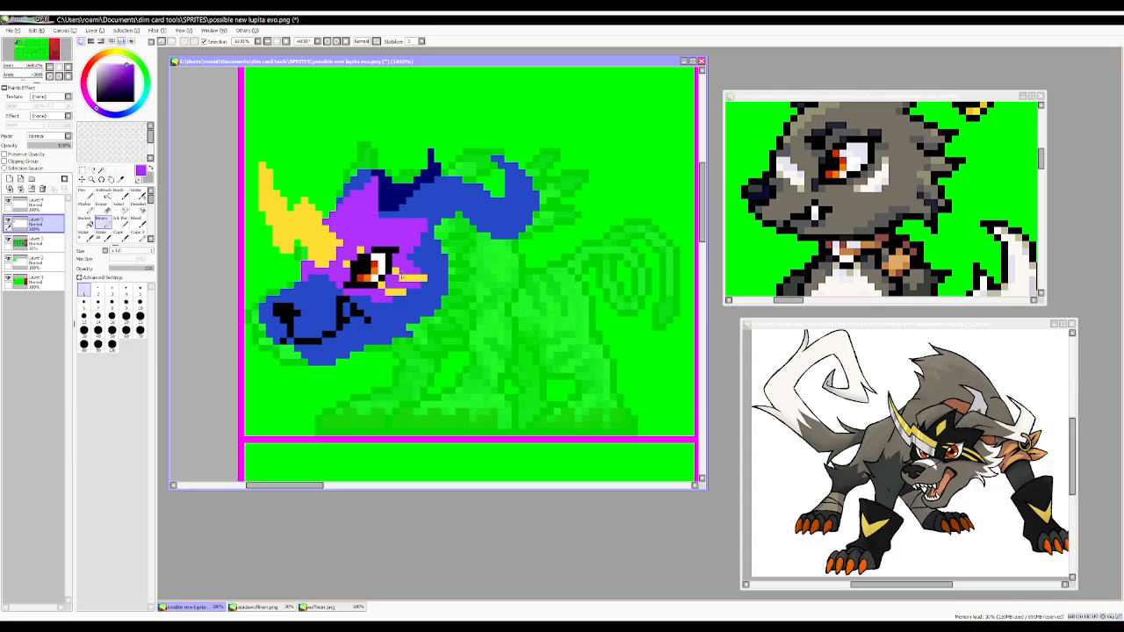
{"action": "left_click", "coordinate": [412, 278], "text": "alt"}
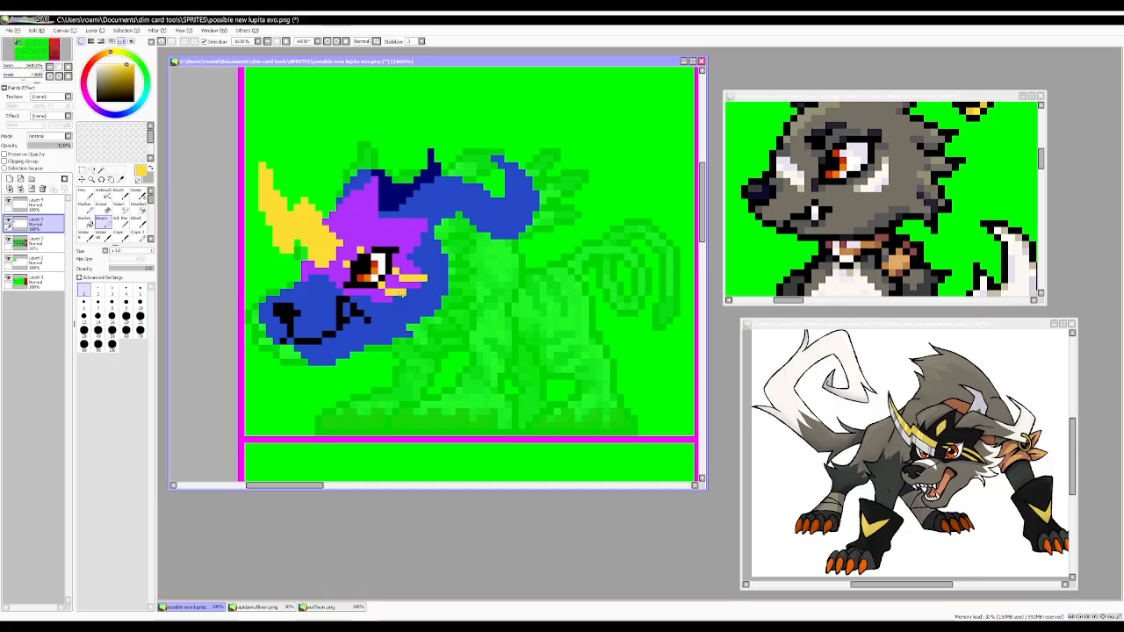
Sample the white of the eye and paint a small fang at the corner of the mouth.
{"action": "scroll", "coordinate": [345, 352], "scroll_direction": "down", "scroll_amount": 4}
{"action": "scroll", "coordinate": [345, 342], "scroll_direction": "up", "scroll_amount": 4}
{"action": "left_click", "coordinate": [373, 277], "text": "alt"}
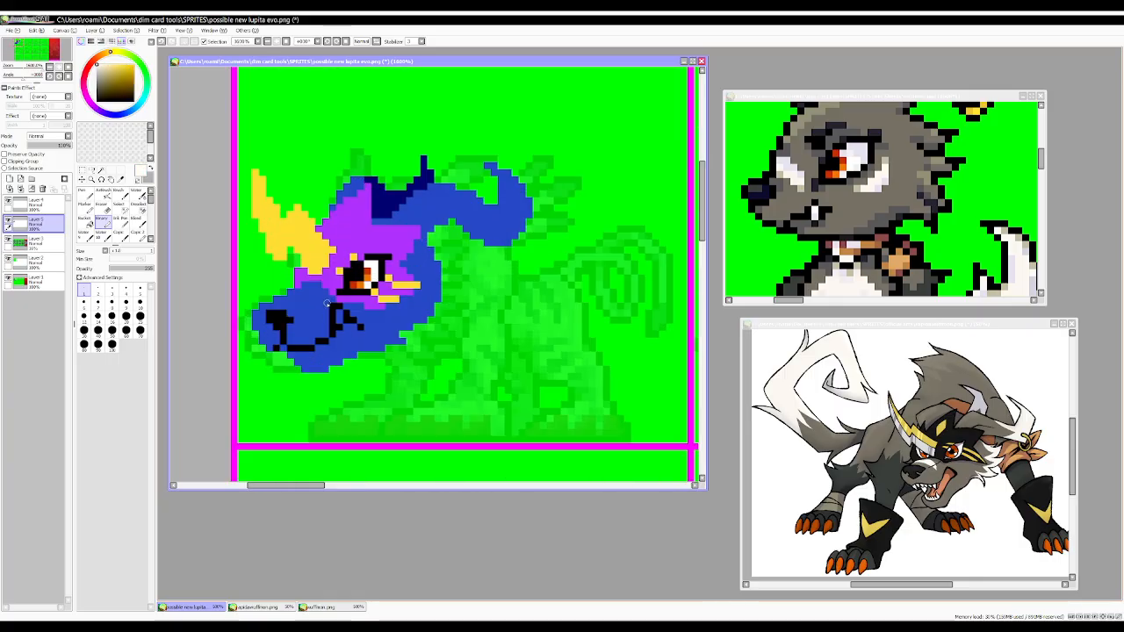
{"action": "left_click_drag", "start_coordinate": [337, 321], "coordinate": [339, 310]}
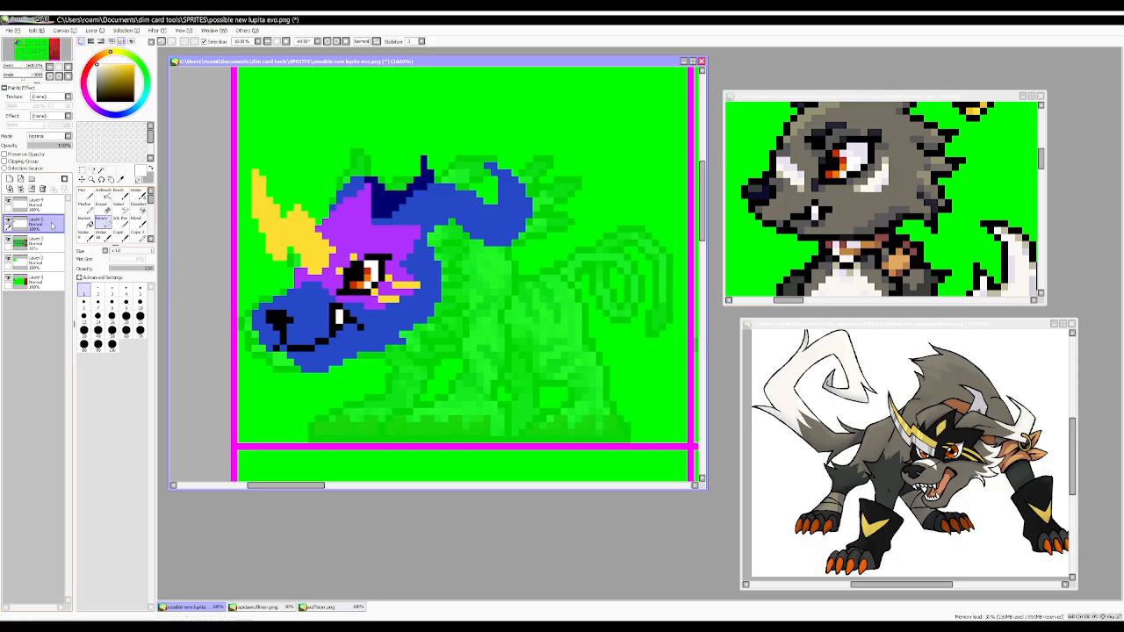
Create a layer set, move the sprite's drawing layer into it, and rename that layer head.
{"action": "left_click", "coordinate": [31, 179]}
{"action": "left_click_drag", "start_coordinate": [35, 243], "coordinate": [38, 229]}
{"action": "scroll", "coordinate": [405, 330], "scroll_direction": "down", "scroll_amount": 4}
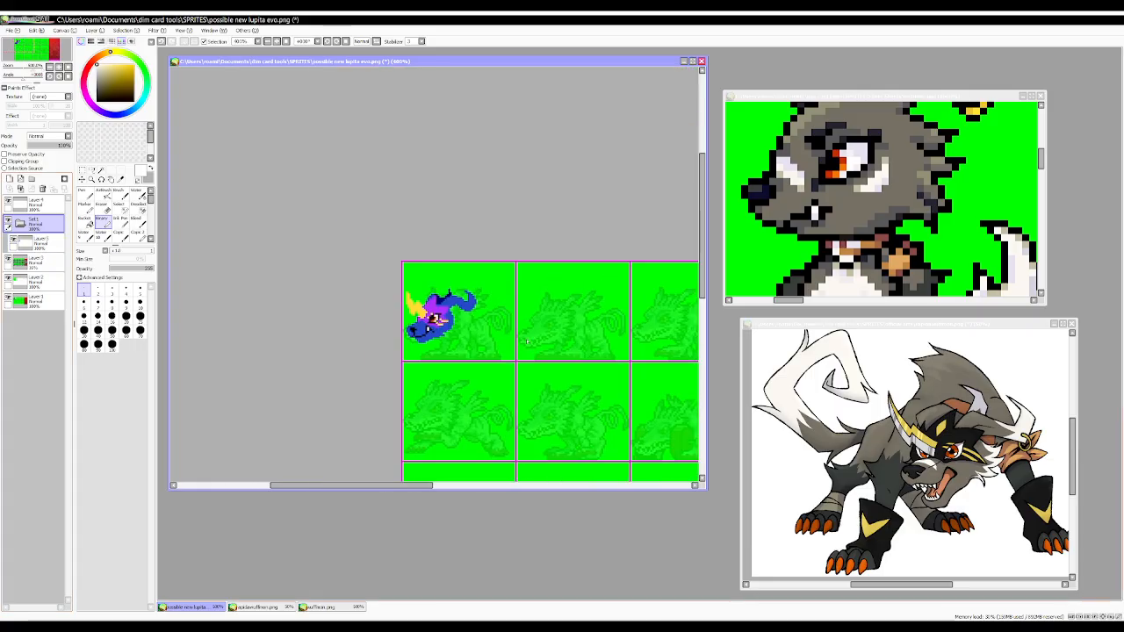
{"action": "scroll", "coordinate": [525, 336], "scroll_direction": "up", "scroll_amount": 2}
{"action": "scroll", "coordinate": [481, 332], "scroll_direction": "up", "scroll_amount": 1}
{"action": "left_click", "coordinate": [38, 243]}
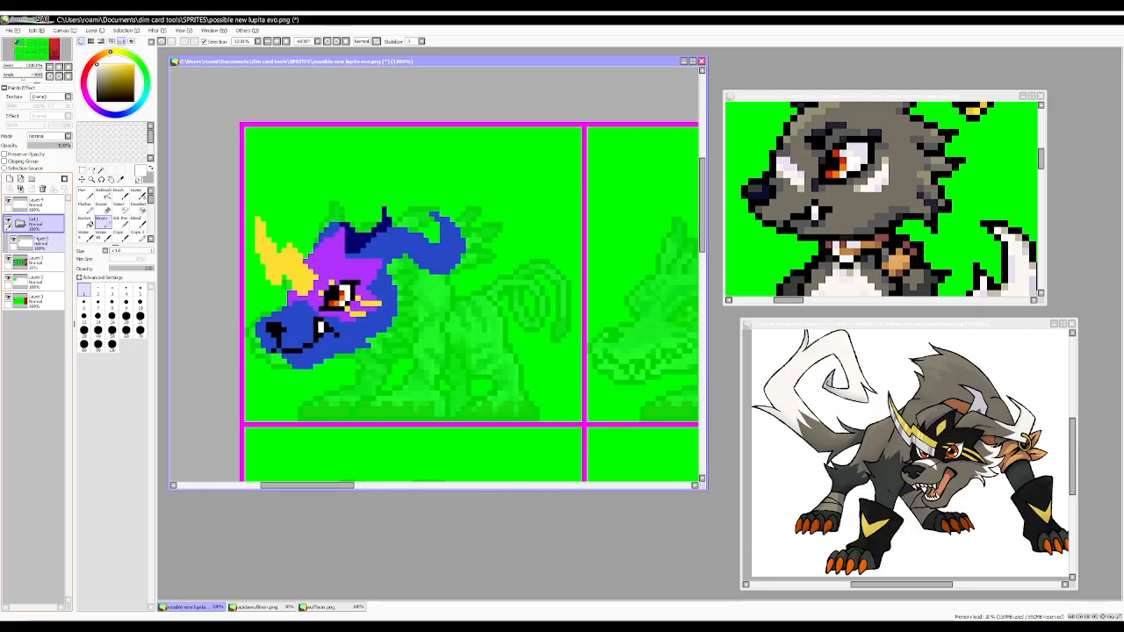
{"action": "double_click", "coordinate": [41, 243]}
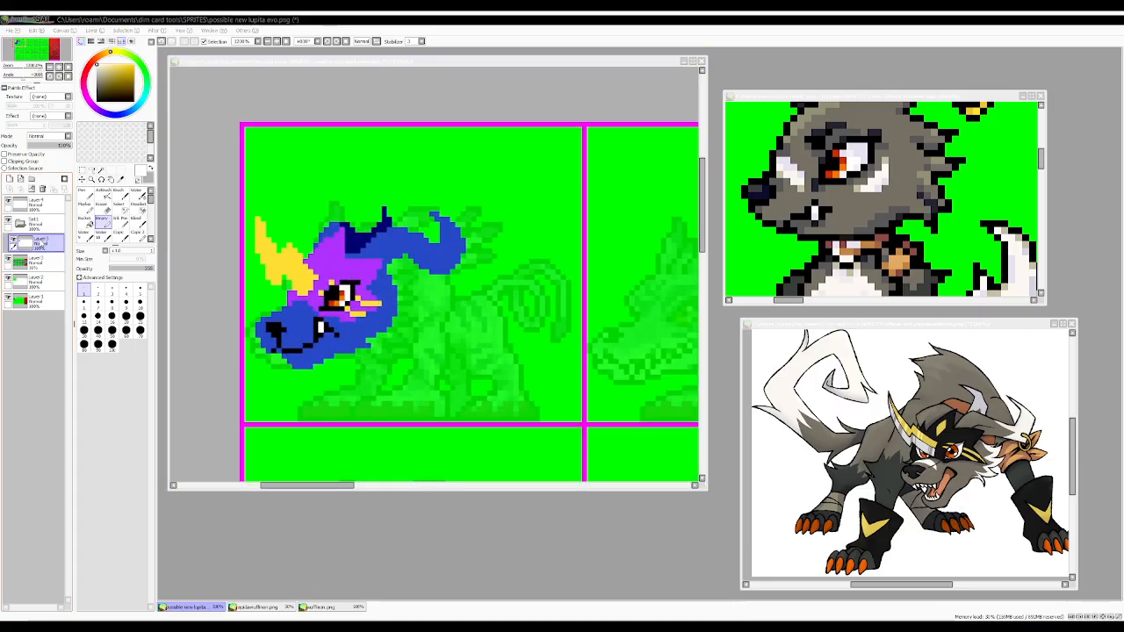
{"action": "type", "text": "head"}
{"action": "key", "text": "Return"}
Add two blank layers inside the layer set, both placed below the head layer.
{"action": "left_click", "coordinate": [10, 179]}
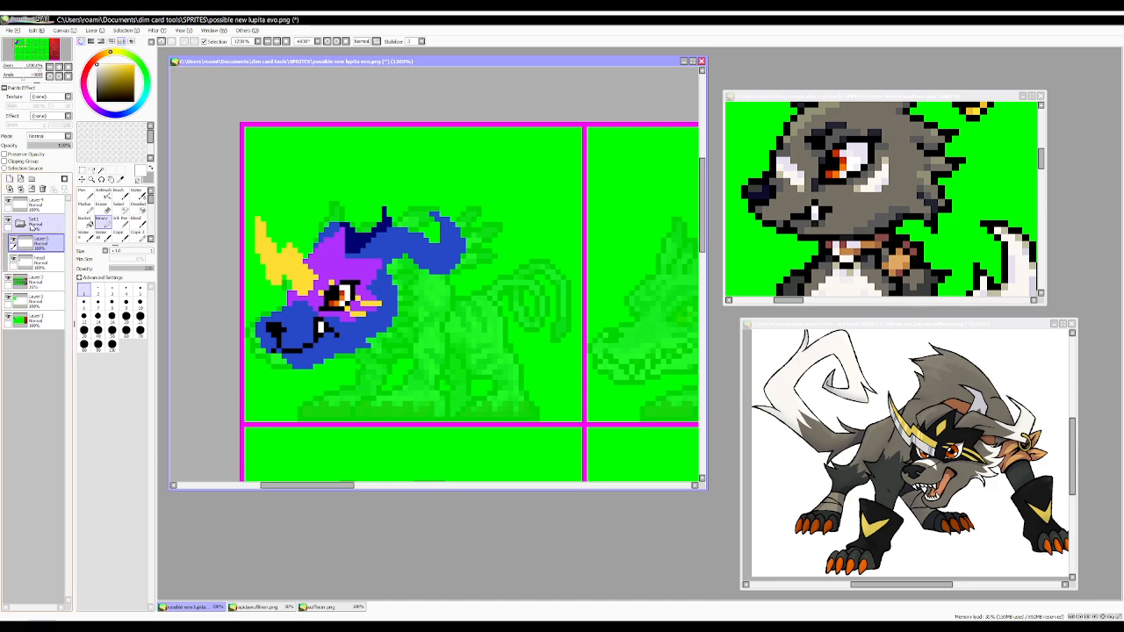
{"action": "left_click_drag", "start_coordinate": [42, 243], "coordinate": [50, 272]}
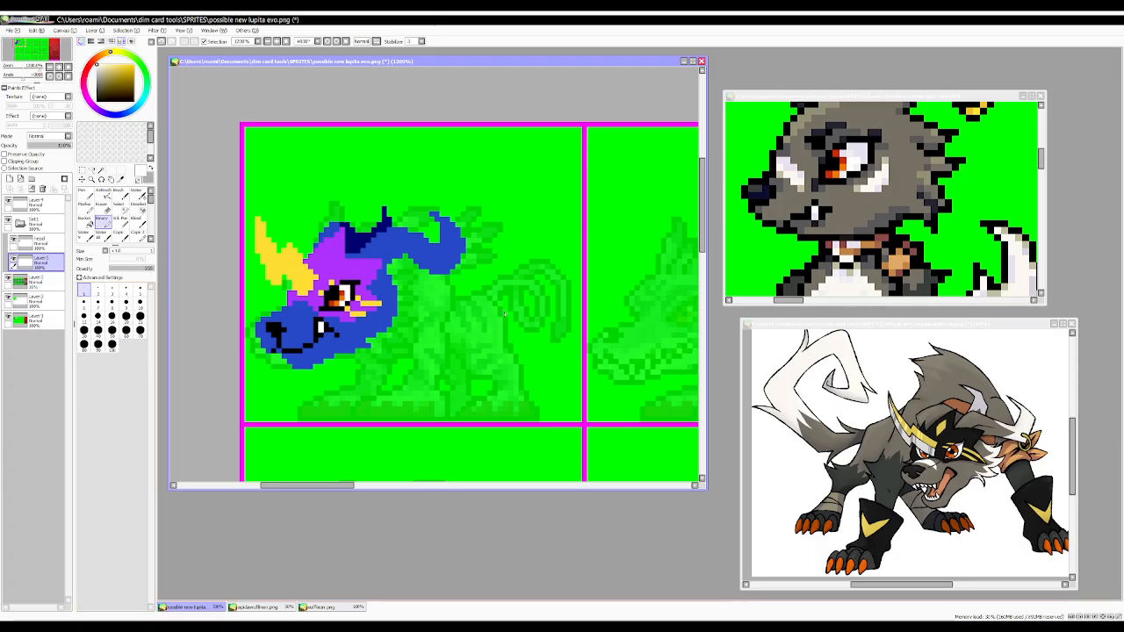
{"action": "scroll", "coordinate": [508, 303], "scroll_direction": "down", "scroll_amount": 6}
{"action": "scroll", "coordinate": [596, 300], "scroll_direction": "up", "scroll_amount": 1}
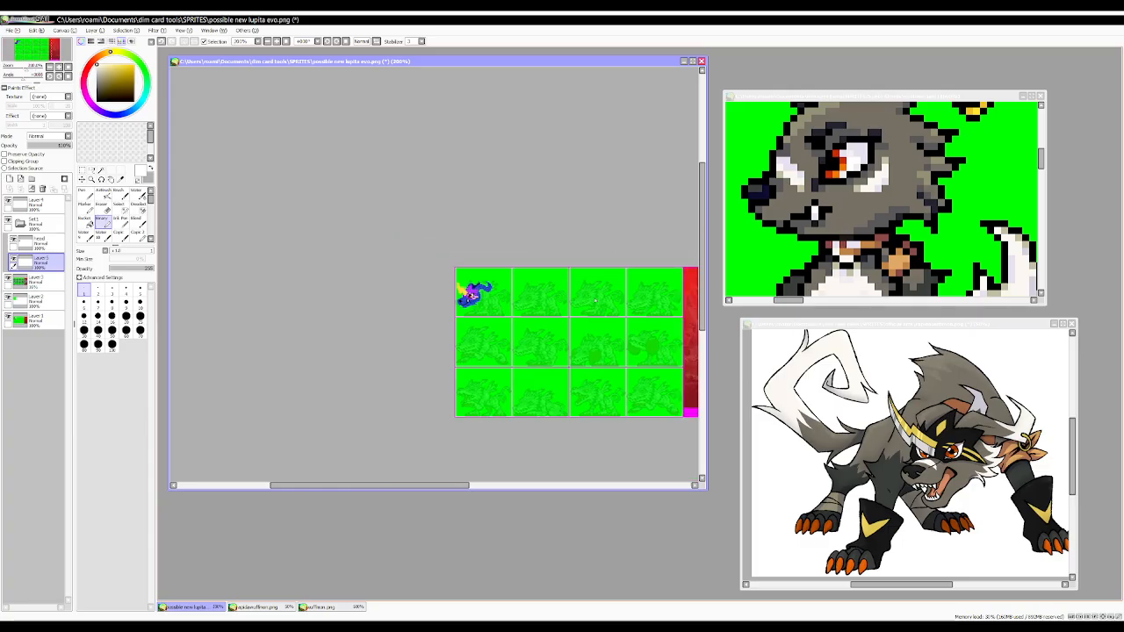
{"action": "scroll", "coordinate": [595, 300], "scroll_direction": "up", "scroll_amount": 2}
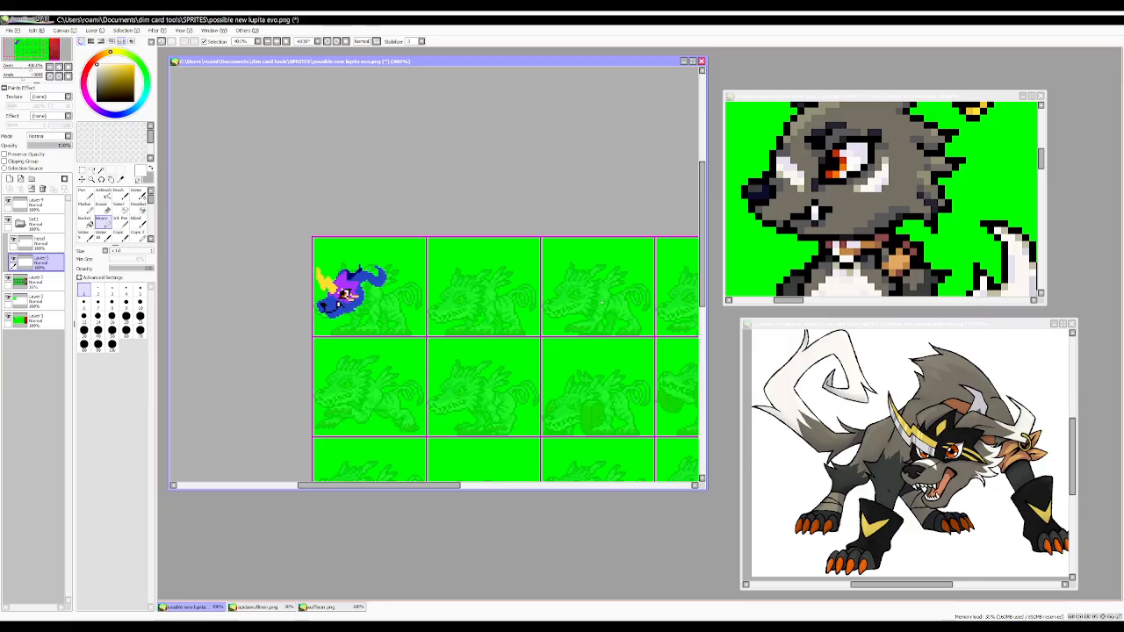
{"action": "scroll", "coordinate": [337, 294], "scroll_direction": "up", "scroll_amount": 2}
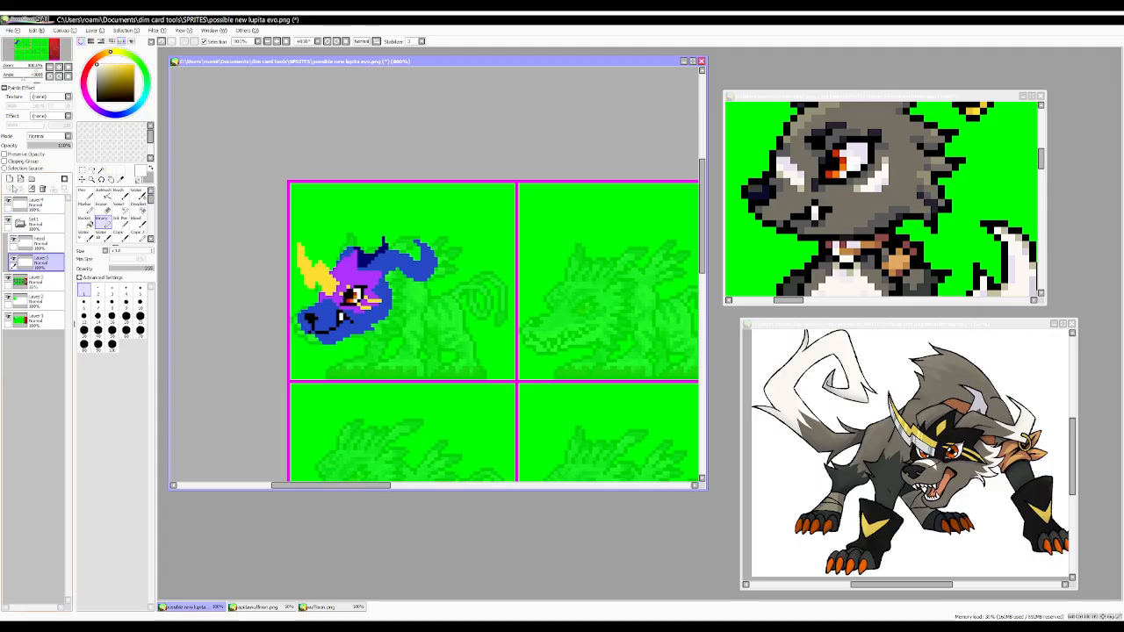
{"action": "left_click", "coordinate": [10, 180]}
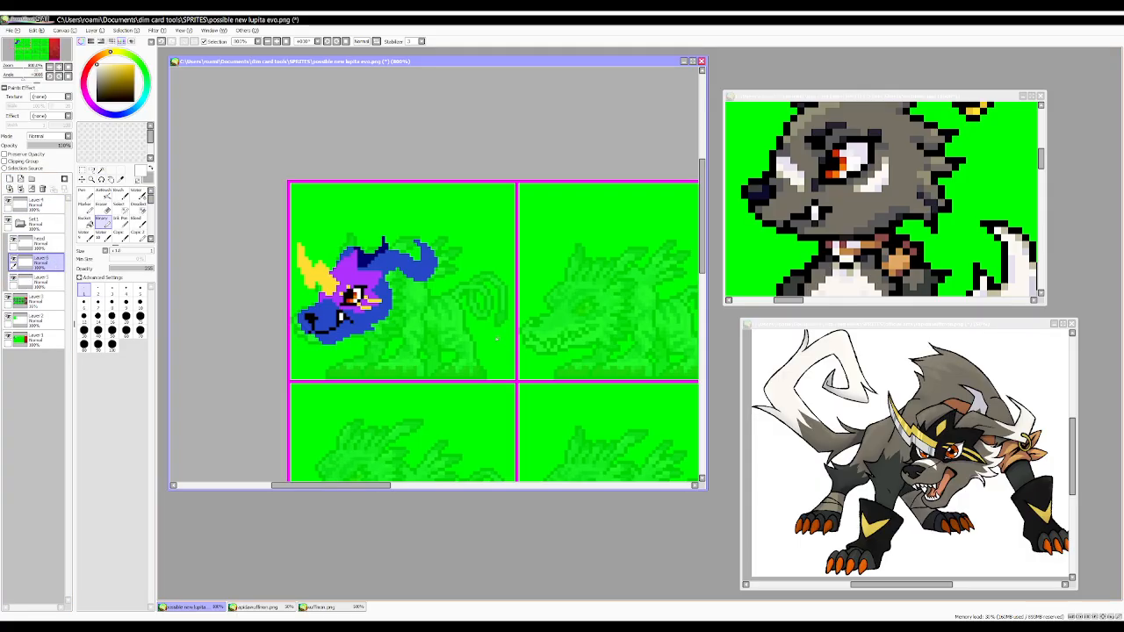
Make the head layer semi-transparent, and make the blank layer directly beneath it active with a light blue colour.
{"action": "scroll", "coordinate": [416, 299], "scroll_direction": "up", "scroll_amount": 1}
{"action": "right_click", "coordinate": [361, 288]}
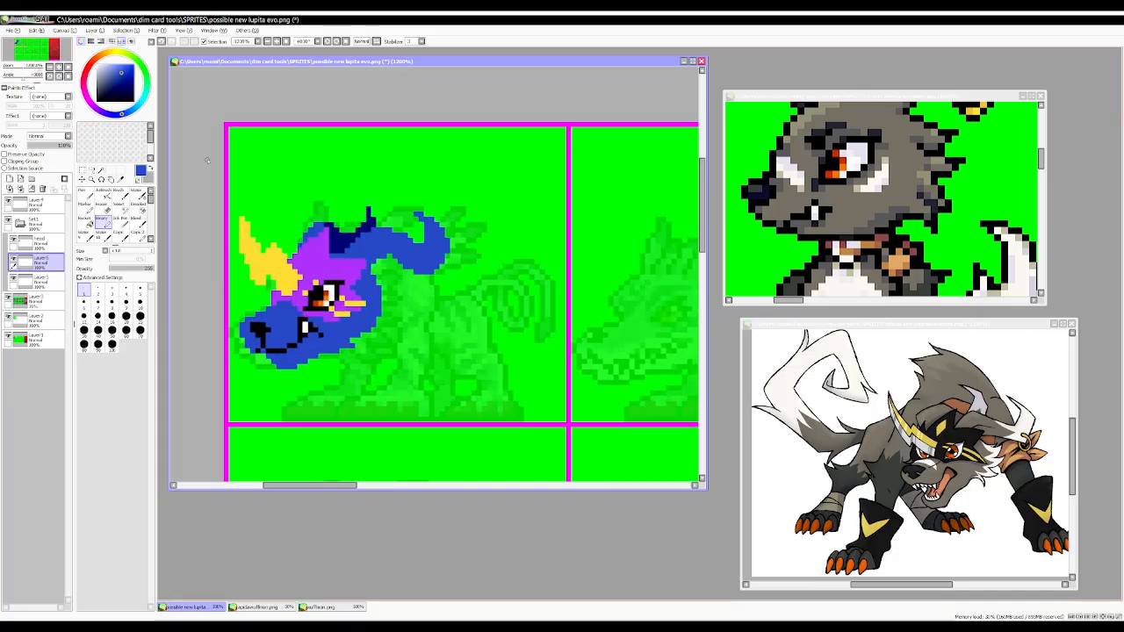
{"action": "left_click", "coordinate": [137, 105]}
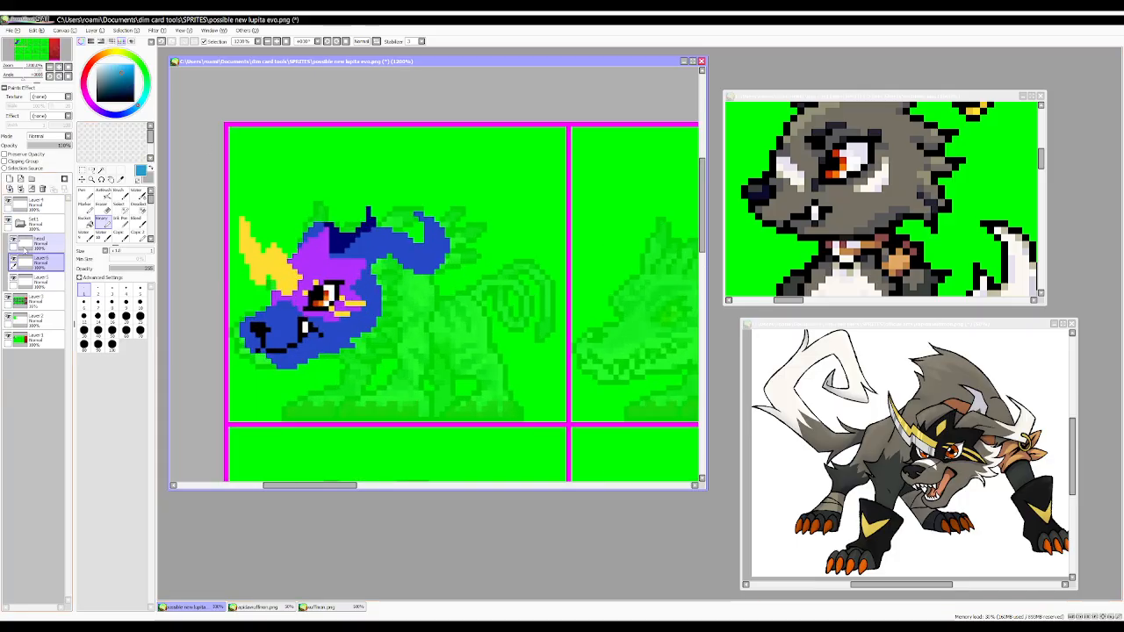
{"action": "left_click", "coordinate": [42, 243]}
{"action": "left_click_drag", "start_coordinate": [46, 147], "coordinate": [56, 145]}
{"action": "left_click", "coordinate": [35, 261]}
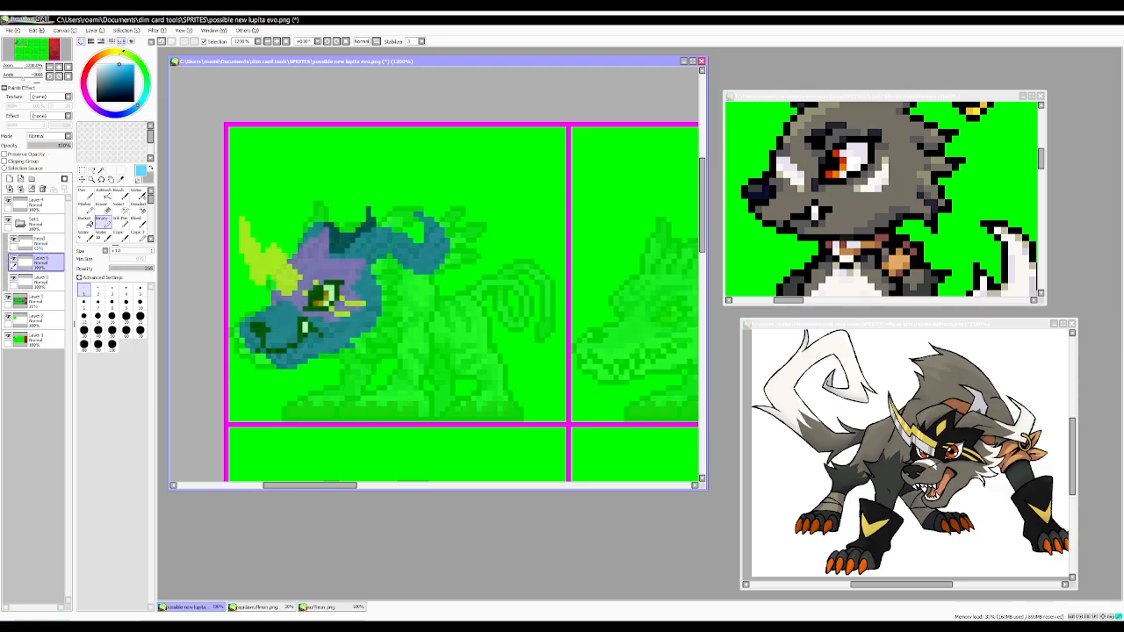
Hide the head layer and try a light blue size 3 stroke on the template's chest, undoing the stroke.
{"action": "left_click", "coordinate": [98, 303]}
{"action": "left_click", "coordinate": [112, 289]}
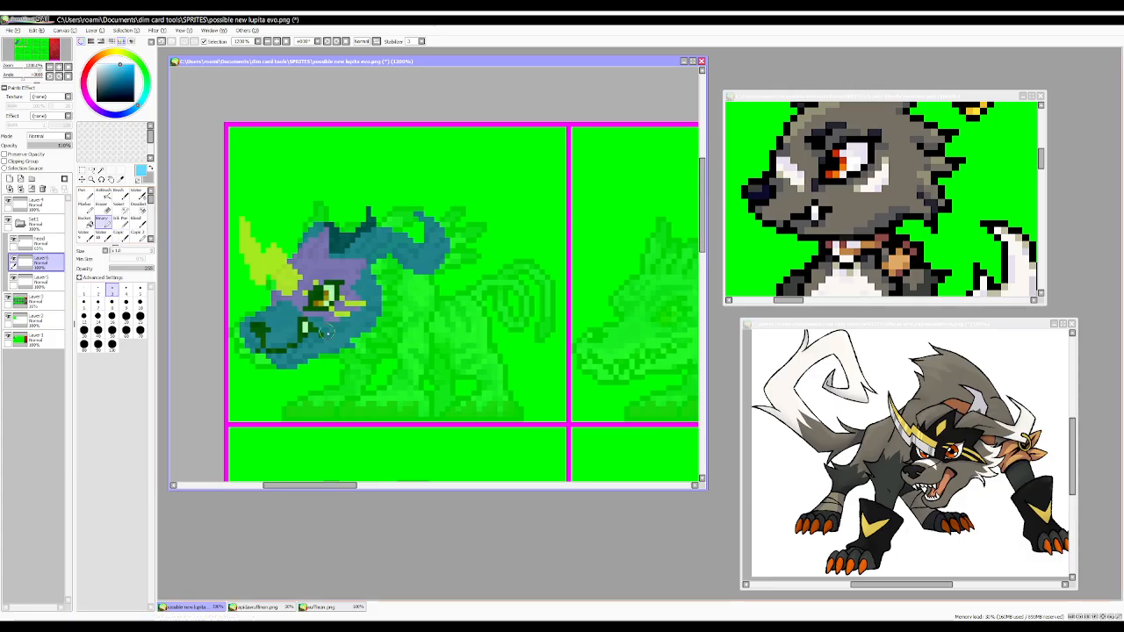
{"action": "left_click", "coordinate": [15, 239]}
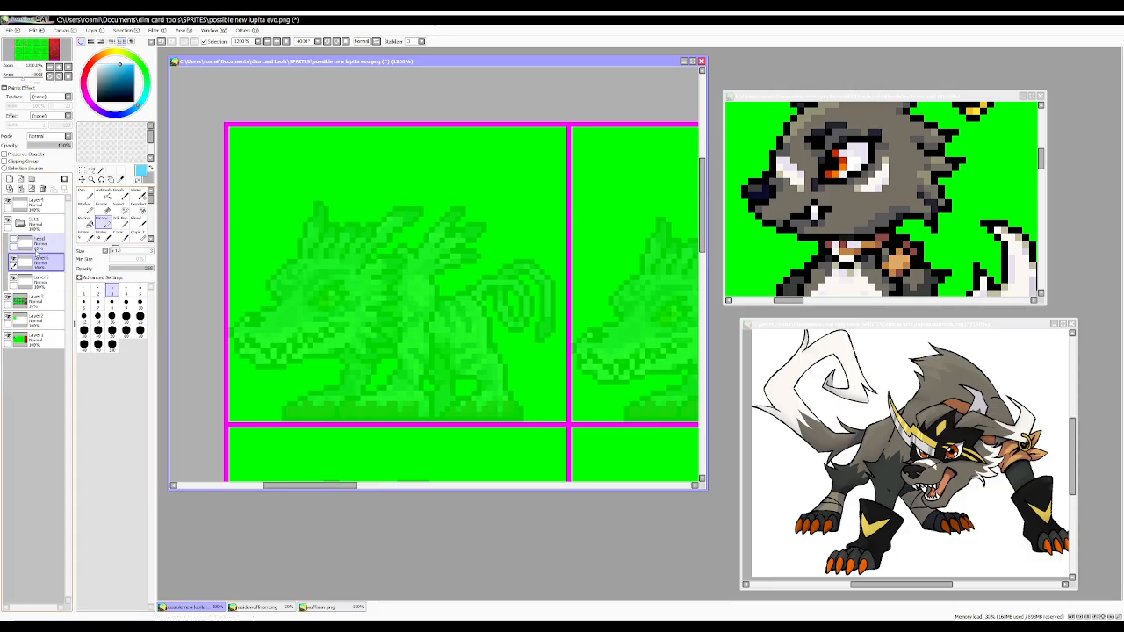
{"action": "left_click_drag", "start_coordinate": [329, 327], "coordinate": [352, 351]}
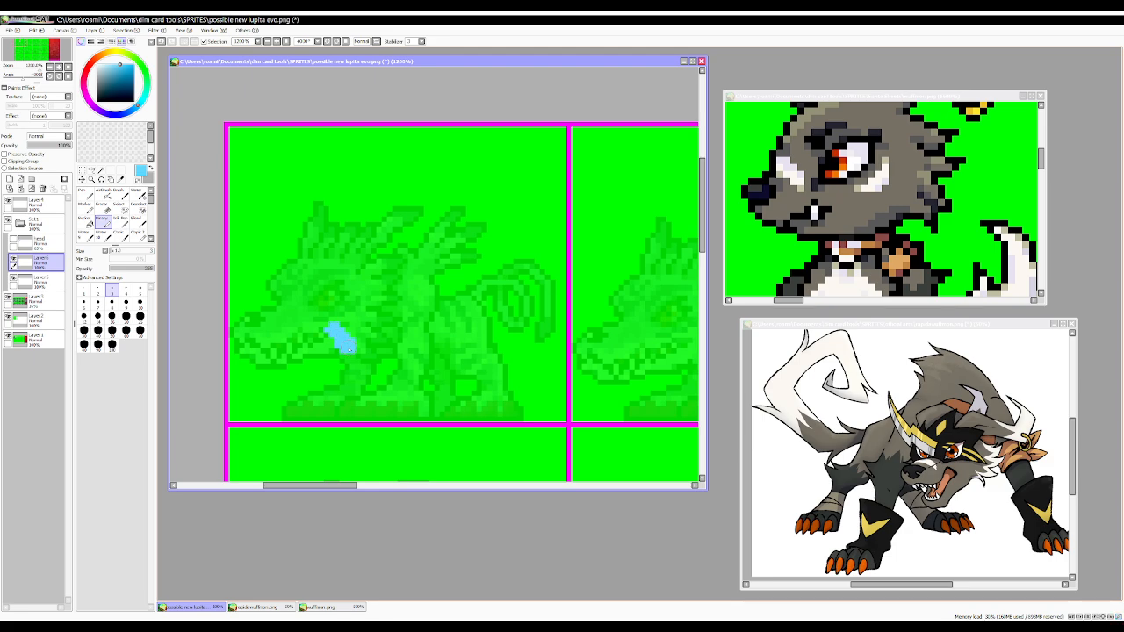
{"action": "key", "text": "ctrl+z"}
Outline a peanut-shaped torso in pink over the template's body and fill it solid with the Bucket.
{"action": "left_click", "coordinate": [107, 114]}
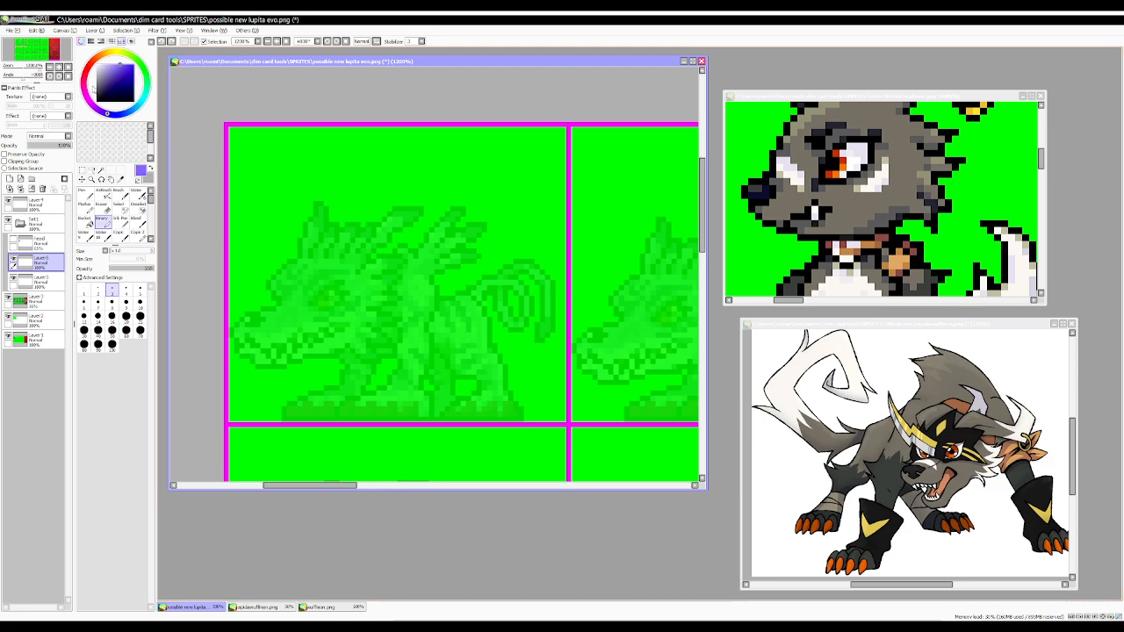
{"action": "left_click", "coordinate": [84, 84]}
{"action": "mouse_move", "coordinate": [349, 328]}
{"action": "left_mouse_down"}
{"action": "mouse_move", "coordinate": [380, 367]}
{"action": "mouse_move", "coordinate": [439, 343]}
{"action": "left_mouse_up"}
{"action": "key", "text": "ctrl+z"}
{"action": "mouse_move", "coordinate": [344, 339]}
{"action": "left_mouse_down"}
{"action": "mouse_move", "coordinate": [375, 362]}
{"action": "mouse_move", "coordinate": [423, 350]}
{"action": "mouse_move", "coordinate": [454, 367]}
{"action": "mouse_move", "coordinate": [480, 347]}
{"action": "mouse_move", "coordinate": [479, 321]}
{"action": "mouse_move", "coordinate": [468, 302]}
{"action": "mouse_move", "coordinate": [397, 314]}
{"action": "mouse_move", "coordinate": [359, 291]}
{"action": "mouse_move", "coordinate": [336, 315]}
{"action": "mouse_move", "coordinate": [351, 346]}
{"action": "left_mouse_up"}
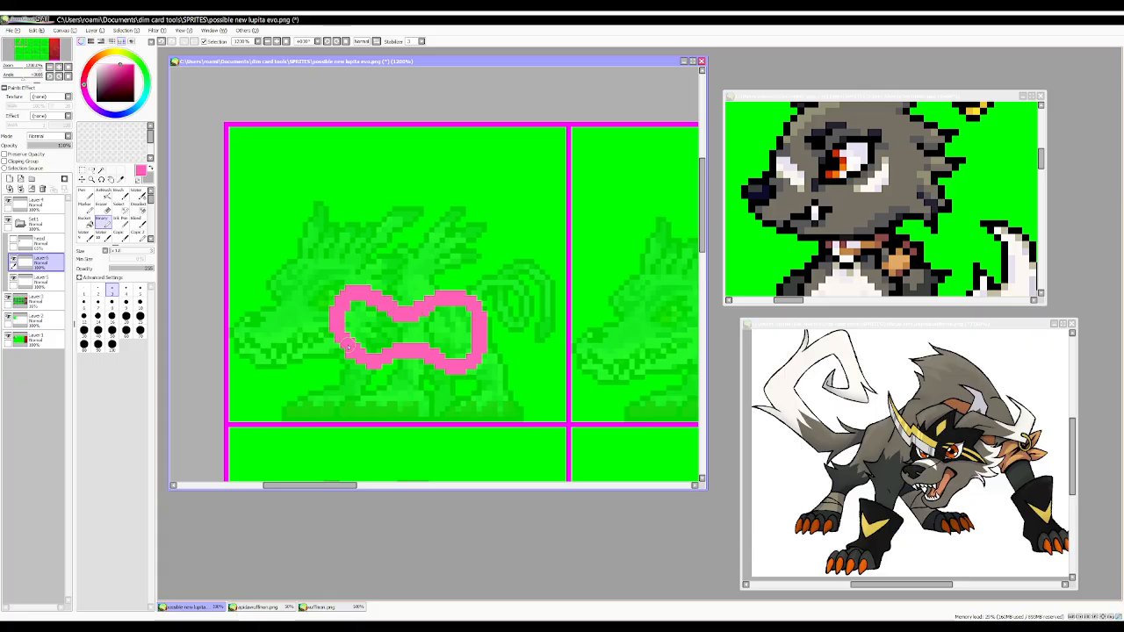
{"action": "key", "text": "g"}
{"action": "left_click", "coordinate": [360, 338]}
{"action": "scroll", "coordinate": [450, 343], "scroll_direction": "down", "scroll_amount": 4}
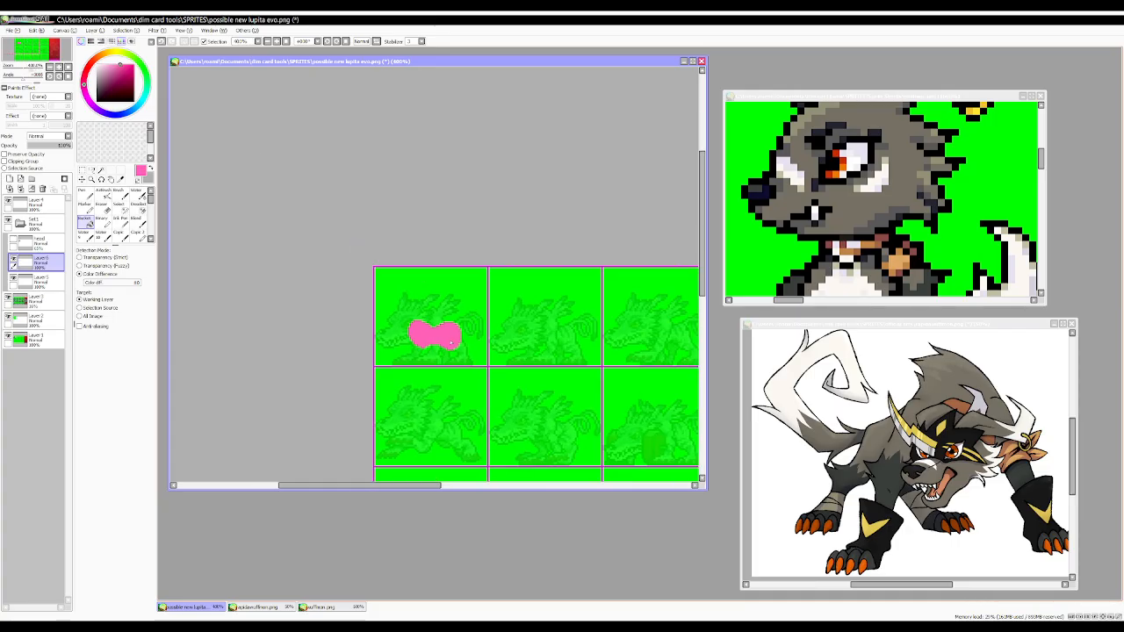
{"action": "scroll", "coordinate": [468, 337], "scroll_direction": "up", "scroll_amount": 3}
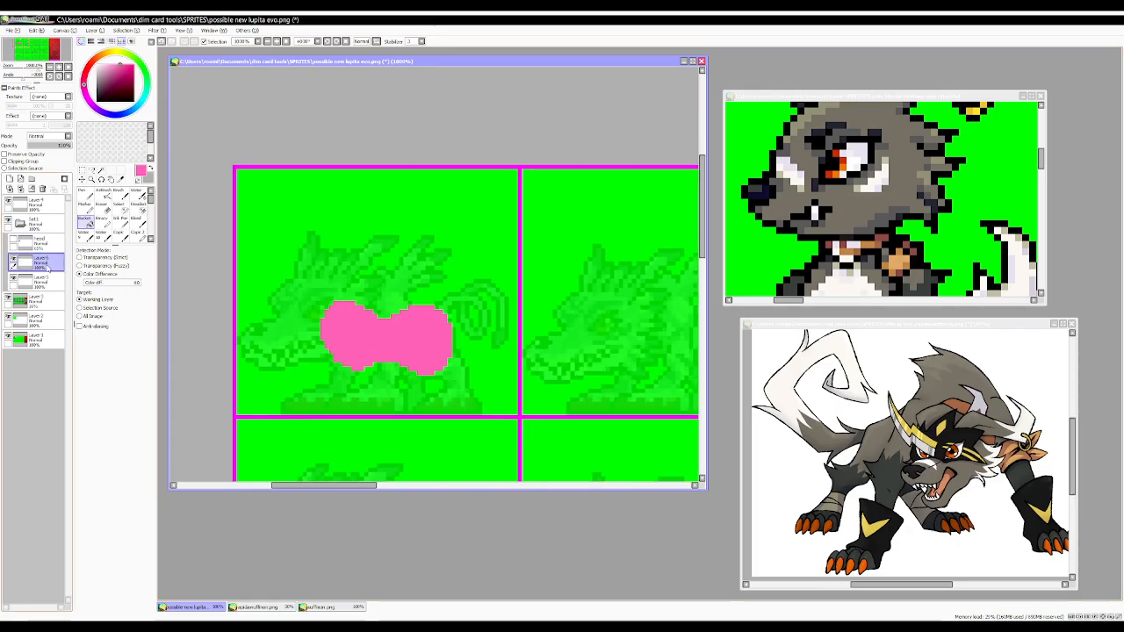
Return to the Binary pen and make the head layer visible over the pink torso.
{"action": "left_click", "coordinate": [102, 221]}
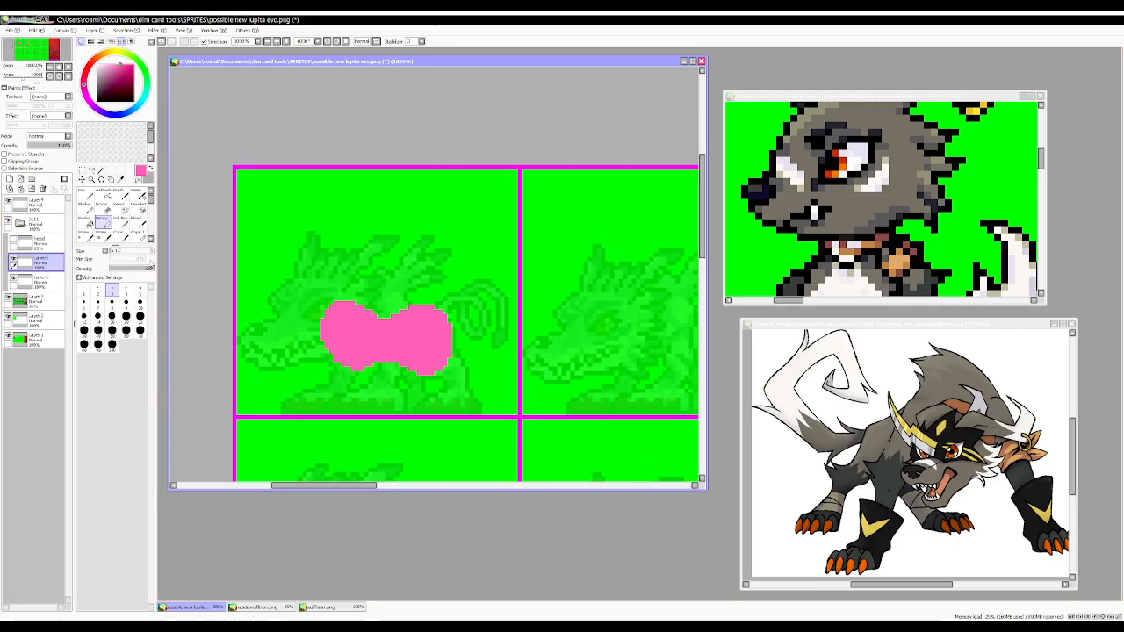
{"action": "left_click", "coordinate": [13, 241]}
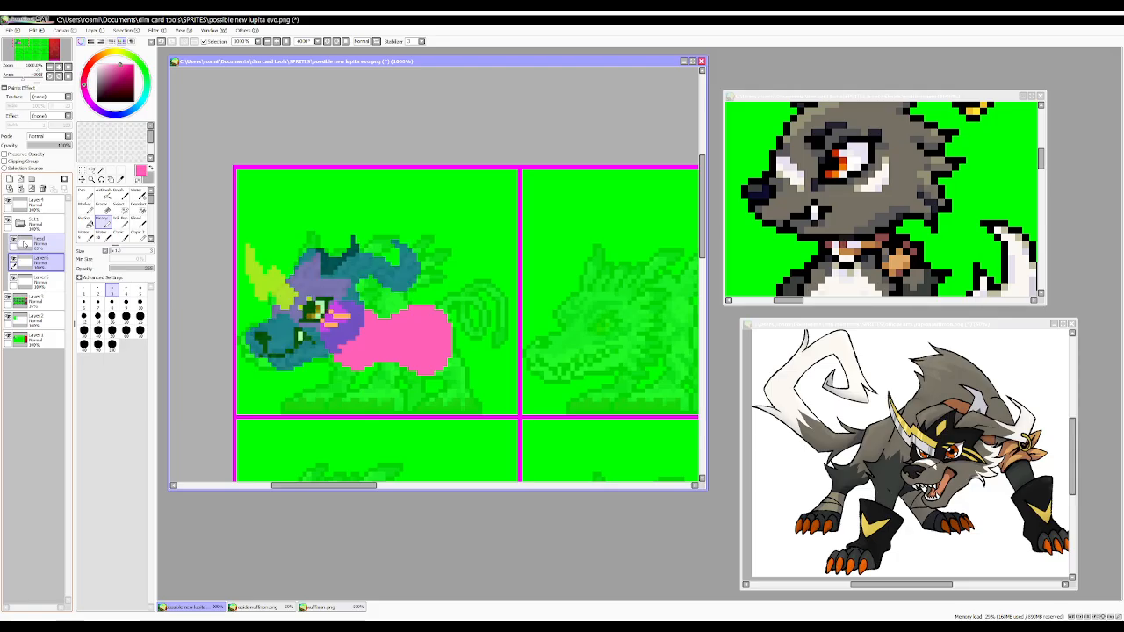
{"action": "left_click", "coordinate": [13, 242]}
{"action": "left_click", "coordinate": [13, 242]}
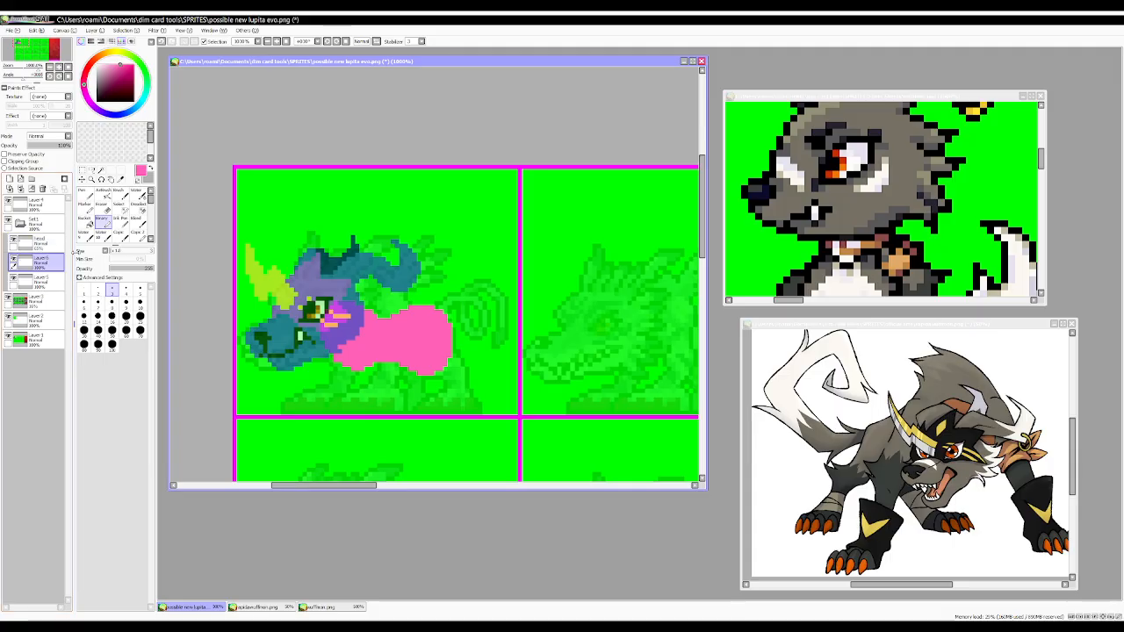
Paint a light blue neck with a size 2 brush where the back of the head meets the pink torso.
{"action": "left_click", "coordinate": [85, 290]}
{"action": "left_click", "coordinate": [130, 112]}
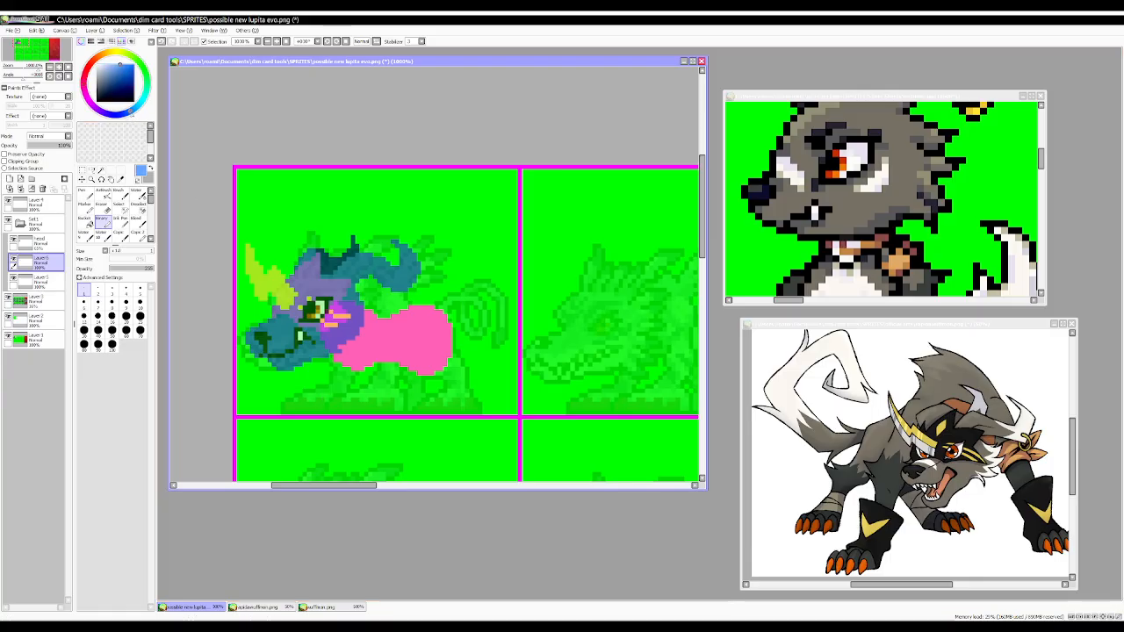
{"action": "left_click", "coordinate": [97, 289]}
{"action": "left_click_drag", "start_coordinate": [362, 310], "coordinate": [336, 359]}
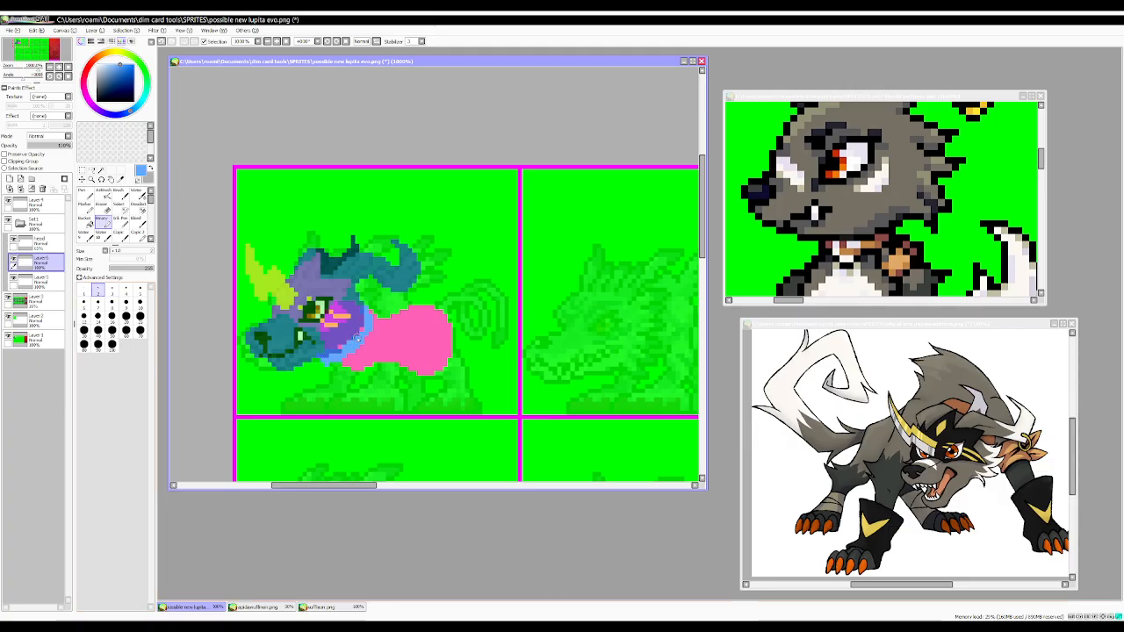
{"action": "left_click_drag", "start_coordinate": [360, 323], "coordinate": [351, 299]}
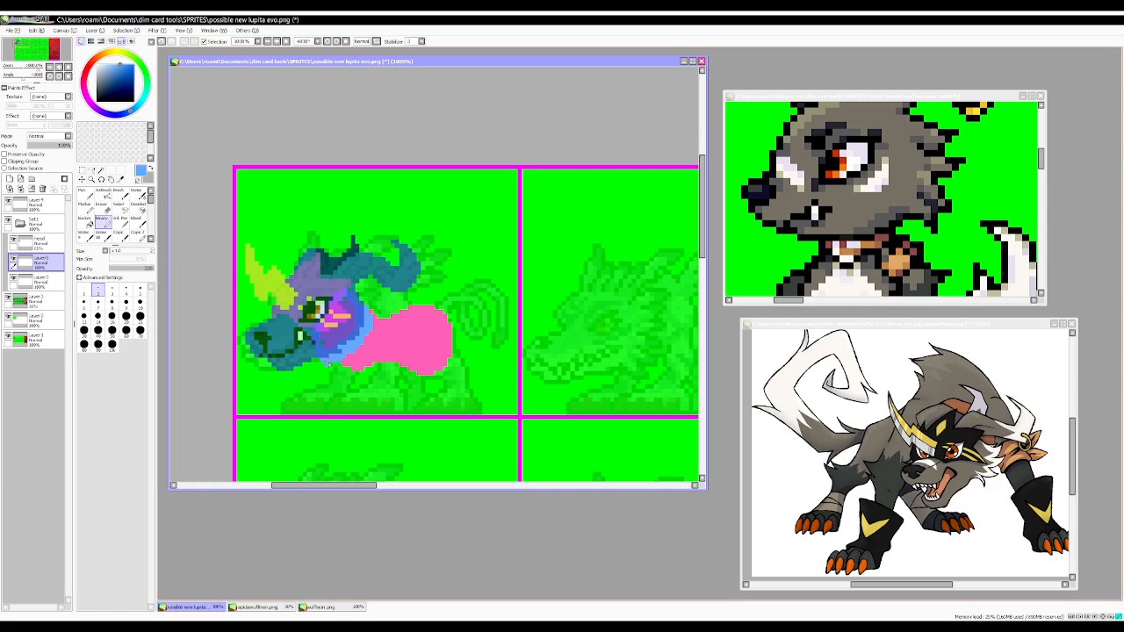
{"action": "left_click_drag", "start_coordinate": [339, 368], "coordinate": [356, 346]}
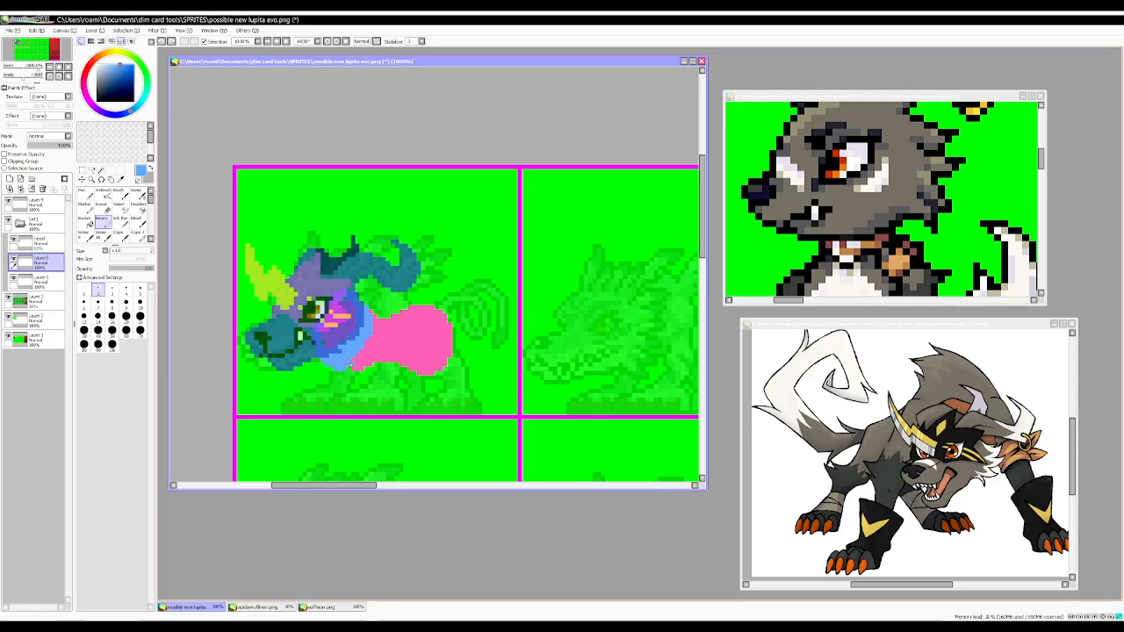
{"action": "left_click_drag", "start_coordinate": [364, 340], "coordinate": [365, 335]}
Restore the head layer to full opacity.
{"action": "left_click", "coordinate": [44, 243]}
{"action": "left_click_drag", "start_coordinate": [52, 145], "coordinate": [105, 151]}
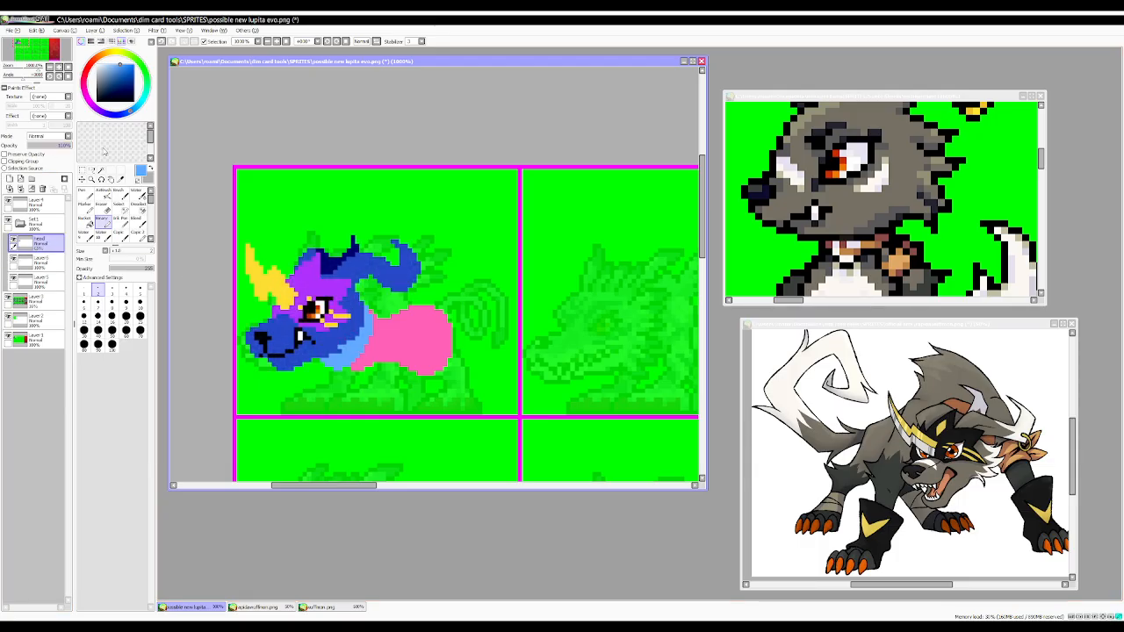
{"action": "left_click", "coordinate": [376, 342], "text": "alt"}
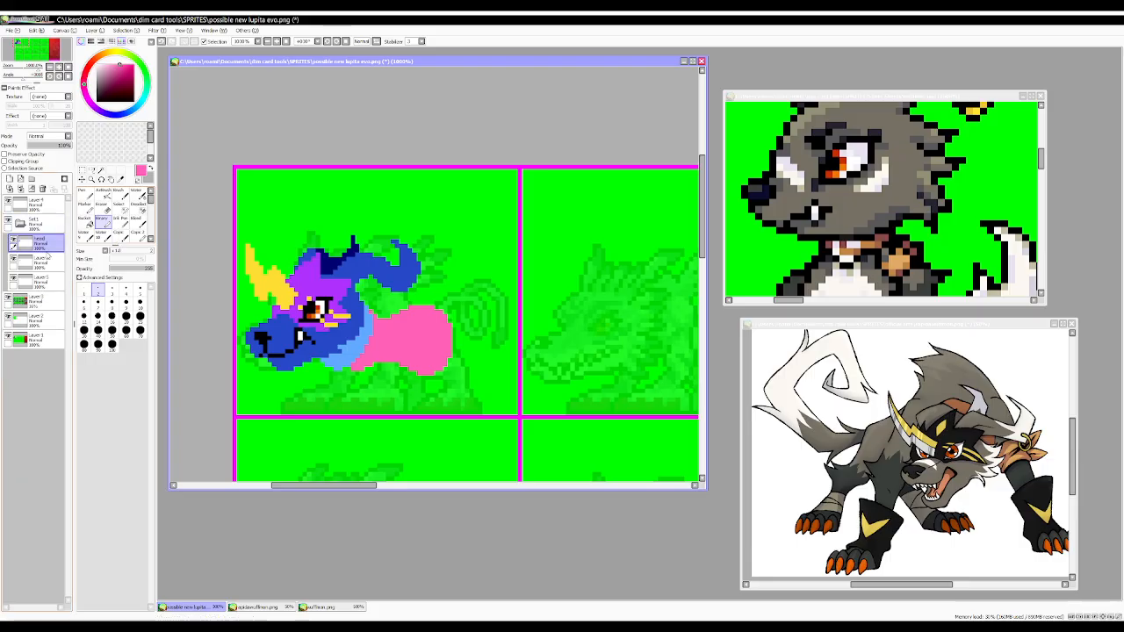
{"action": "left_click_drag", "start_coordinate": [349, 307], "coordinate": [345, 275]}
{"action": "key", "text": "ctrl+z"}
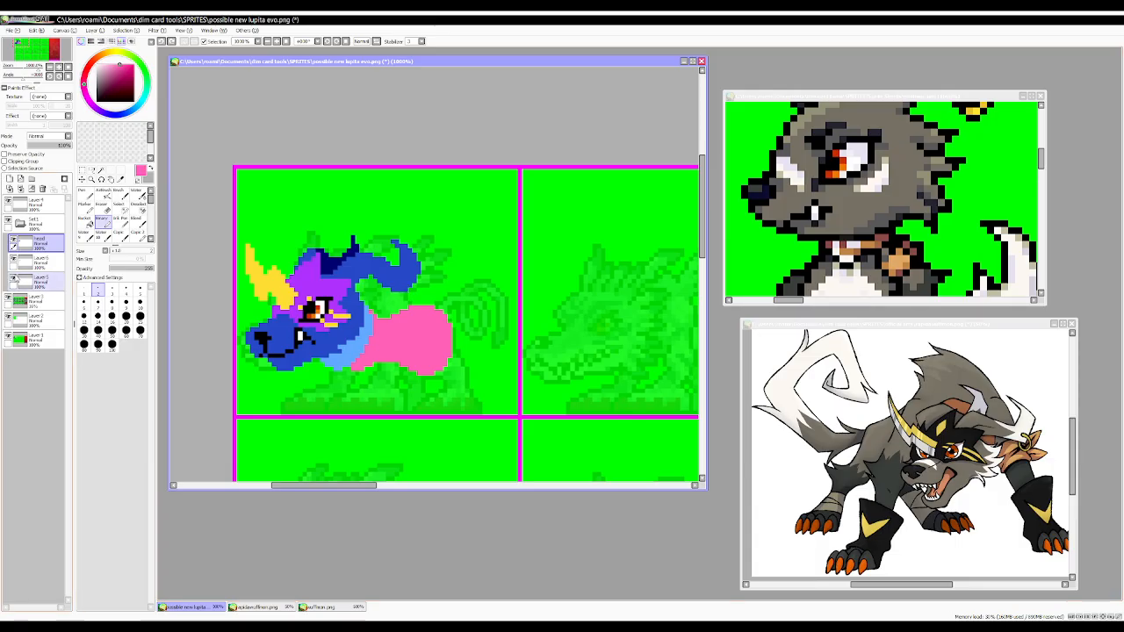
Hide the head layer and clear the light blue neck and pink torso drawings from their layers.
{"action": "left_click", "coordinate": [14, 243]}
{"action": "left_click", "coordinate": [21, 278]}
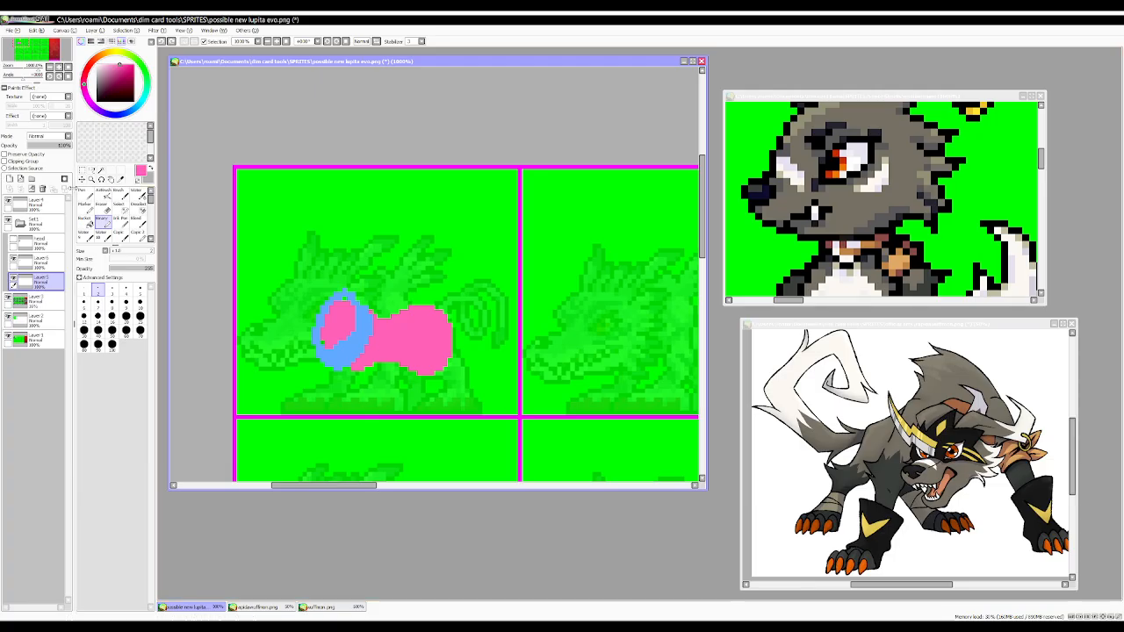
{"action": "left_click", "coordinate": [112, 303]}
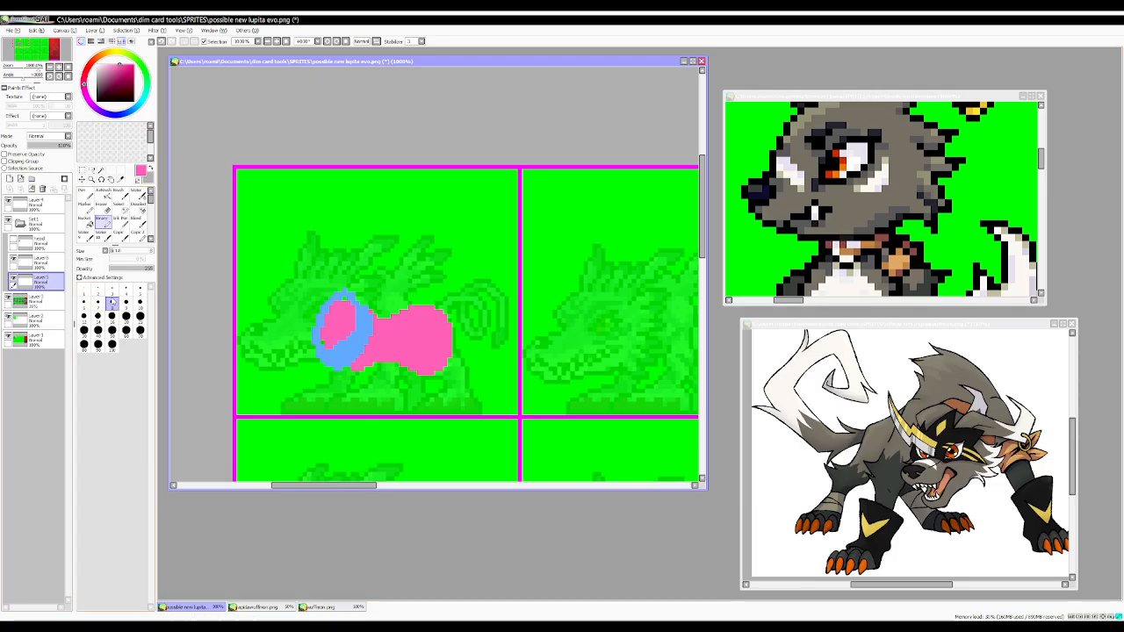
{"action": "left_click", "coordinate": [35, 260]}
{"action": "left_click", "coordinate": [31, 179]}
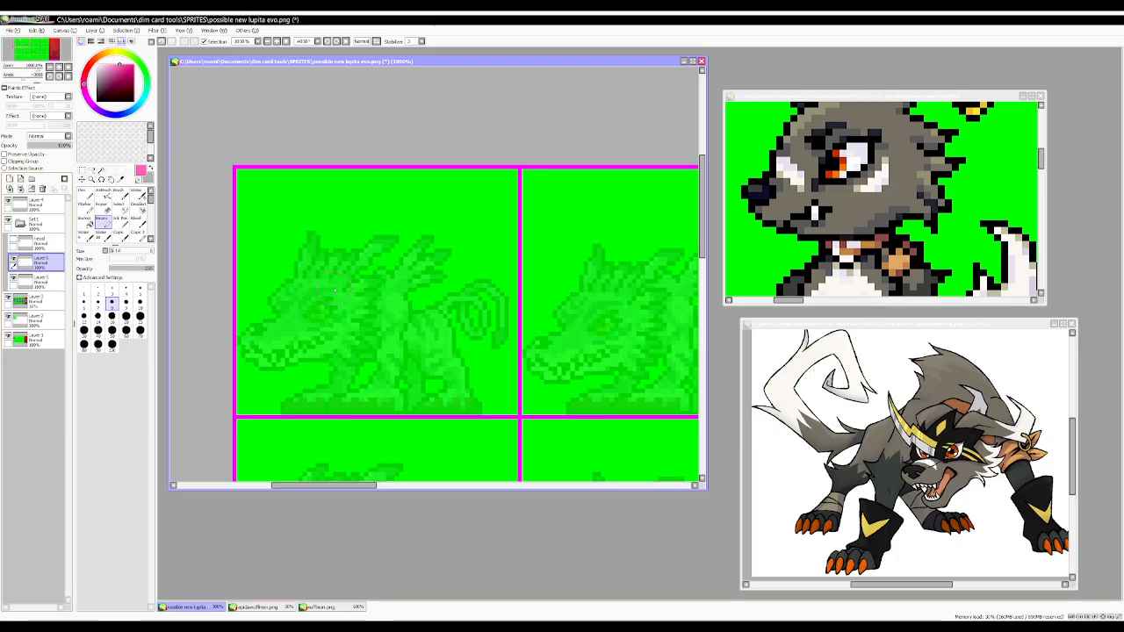
Repaint the body in pink on the layer directly beneath the head, with a bulky chest, rounded rump and small fur tufts above the shoulders.
{"action": "mouse_move", "coordinate": [343, 296]}
{"action": "left_mouse_down"}
{"action": "mouse_move", "coordinate": [382, 322]}
{"action": "mouse_move", "coordinate": [333, 325]}
{"action": "mouse_move", "coordinate": [348, 349]}
{"action": "mouse_move", "coordinate": [388, 339]}
{"action": "mouse_move", "coordinate": [432, 353]}
{"action": "mouse_move", "coordinate": [429, 327]}
{"action": "mouse_move", "coordinate": [348, 312]}
{"action": "mouse_move", "coordinate": [392, 322]}
{"action": "left_mouse_up"}
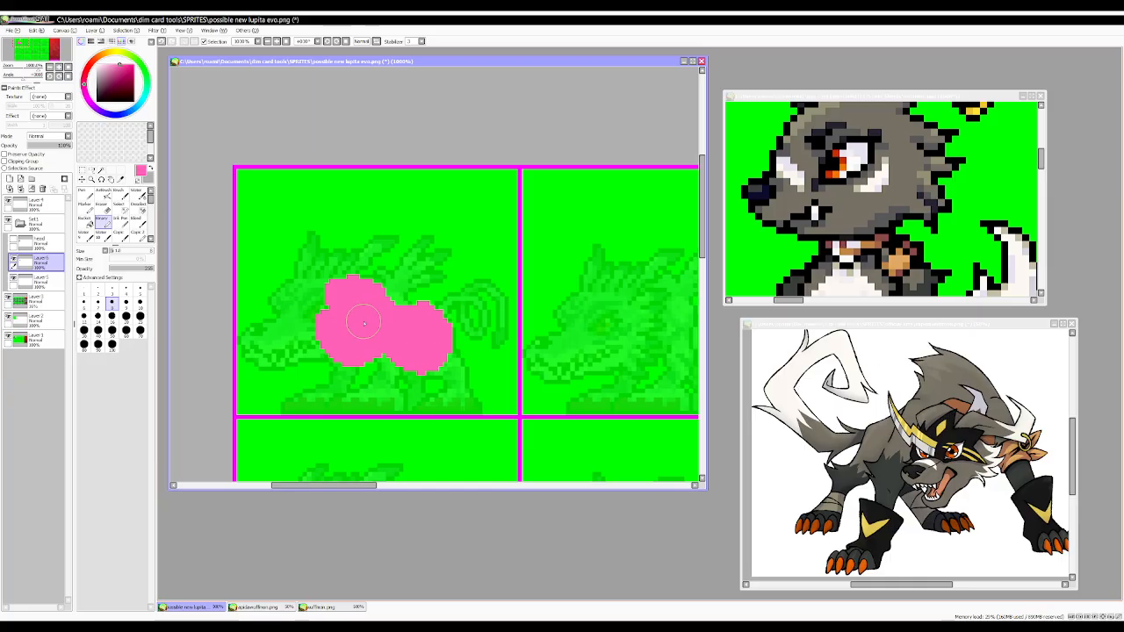
{"action": "key", "text": "bracketleft"}
{"action": "key", "text": "bracketleft"}
{"action": "key", "text": "bracketleft"}
{"action": "left_click_drag", "start_coordinate": [339, 280], "coordinate": [395, 265]}
{"action": "key", "text": "ctrl+z"}
{"action": "key", "text": "bracketleft"}
{"action": "key", "text": "bracketleft"}
{"action": "key", "text": "bracketleft"}
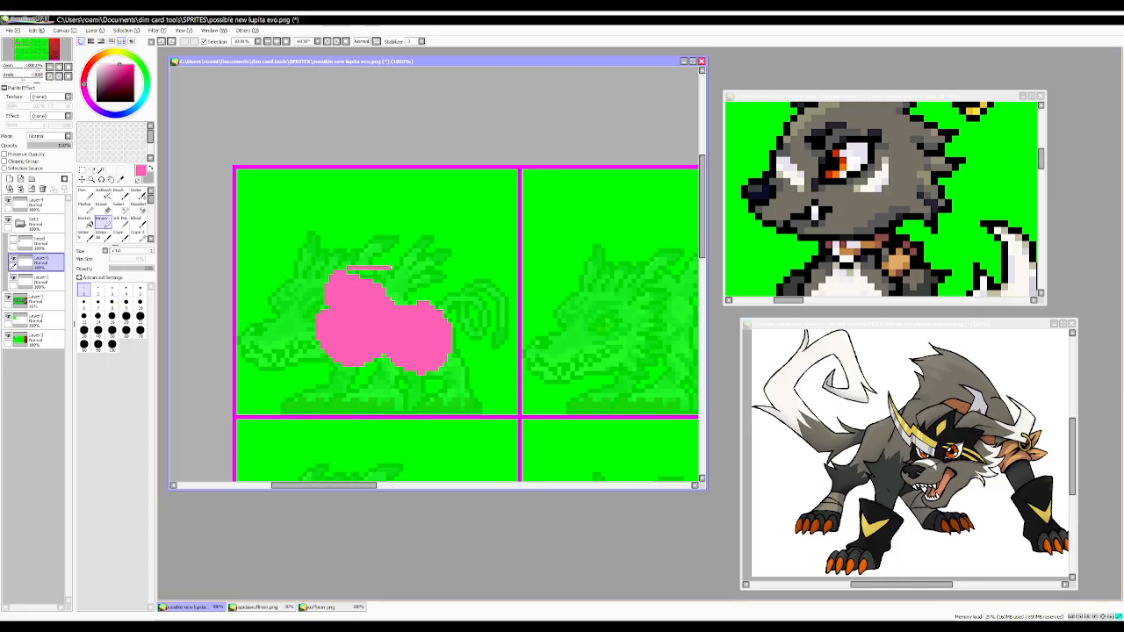
{"action": "left_click_drag", "start_coordinate": [385, 264], "coordinate": [333, 275]}
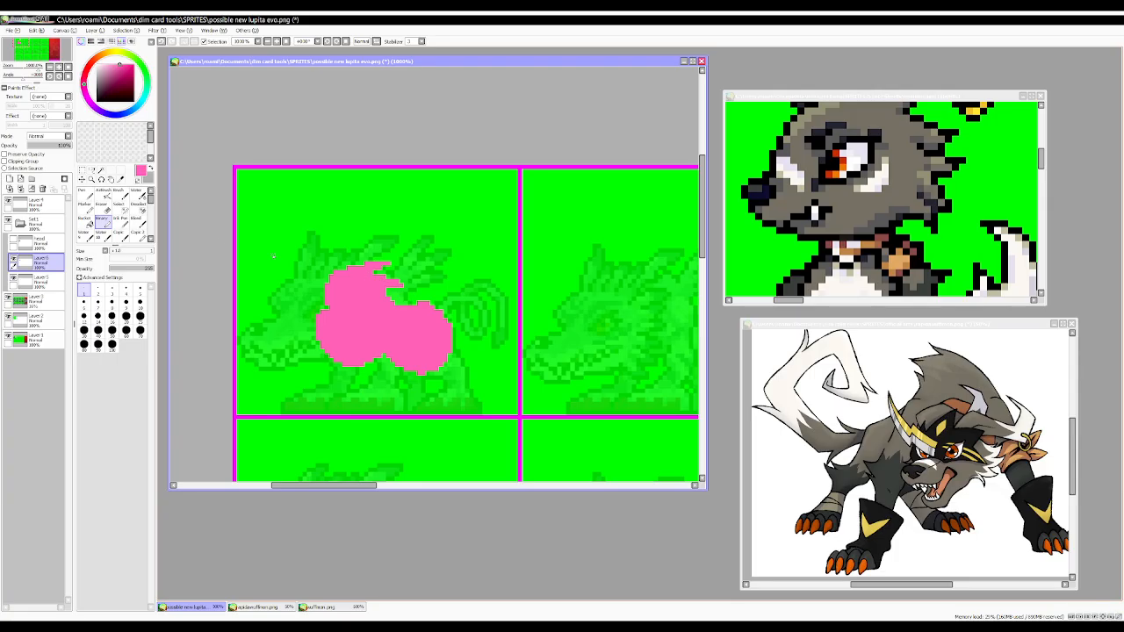
Make the head layer visible over the new pink body.
{"action": "left_click", "coordinate": [14, 241]}
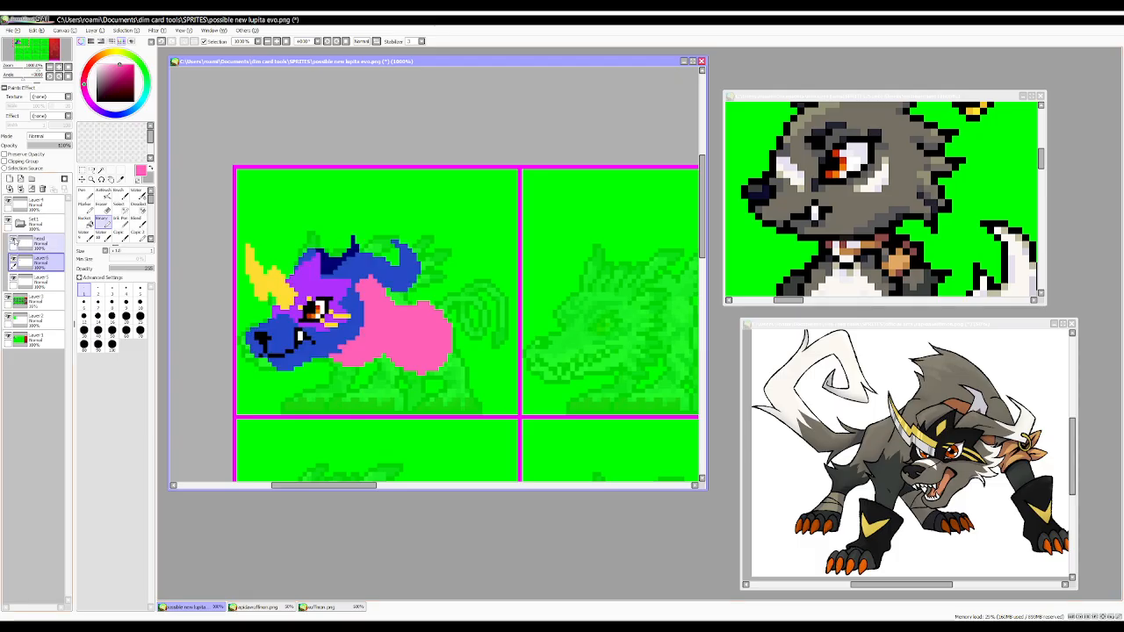
{"action": "left_click", "coordinate": [14, 241]}
{"action": "left_click", "coordinate": [14, 240]}
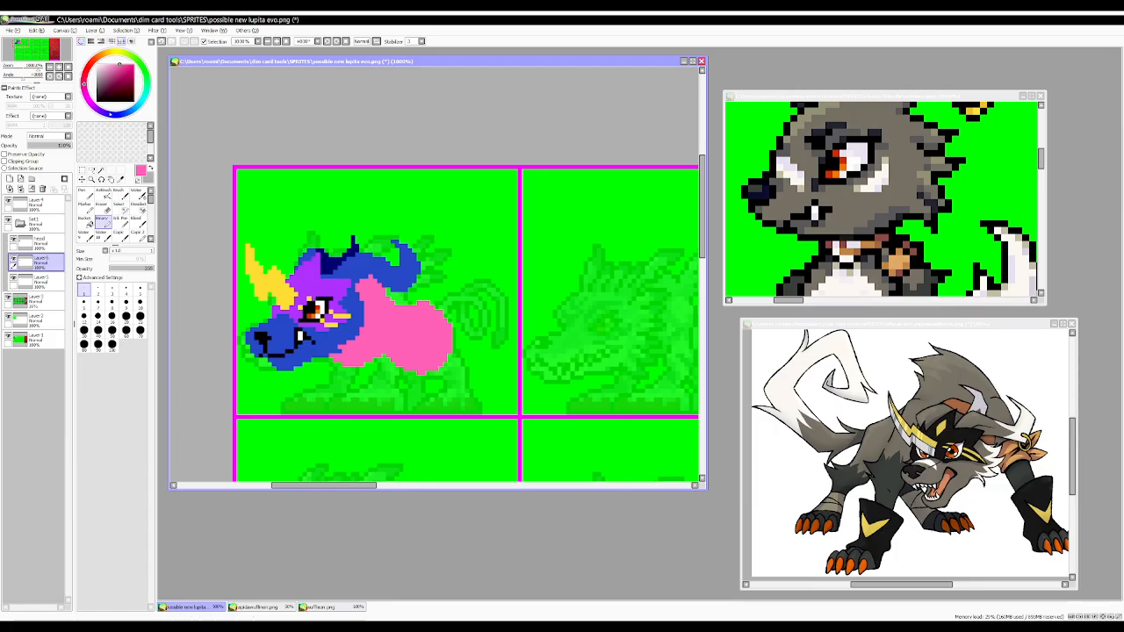
Try a light blue neck edge behind and under the jaw with a size 2 brush.
{"action": "left_click", "coordinate": [119, 115]}
{"action": "left_click", "coordinate": [97, 290]}
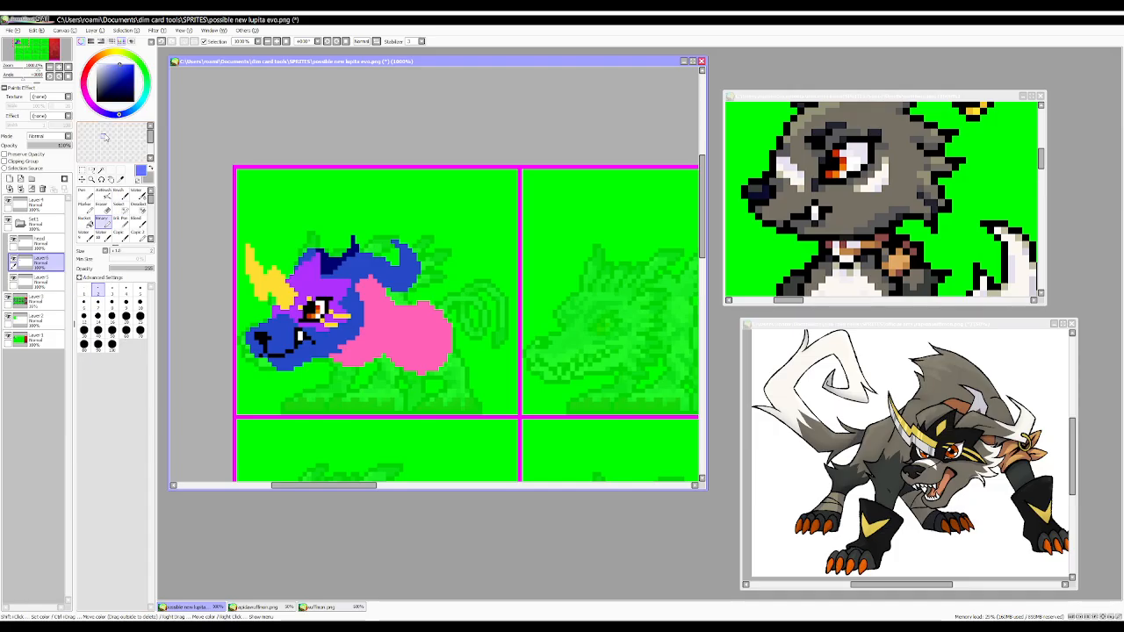
{"action": "left_click", "coordinate": [134, 113]}
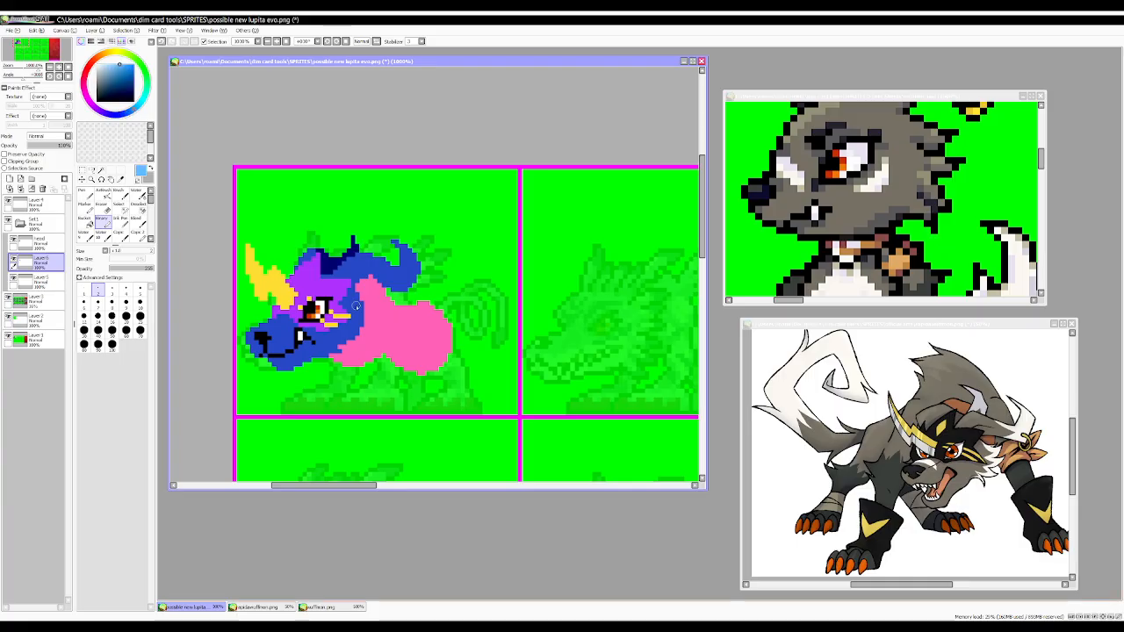
{"action": "left_click_drag", "start_coordinate": [359, 336], "coordinate": [334, 360]}
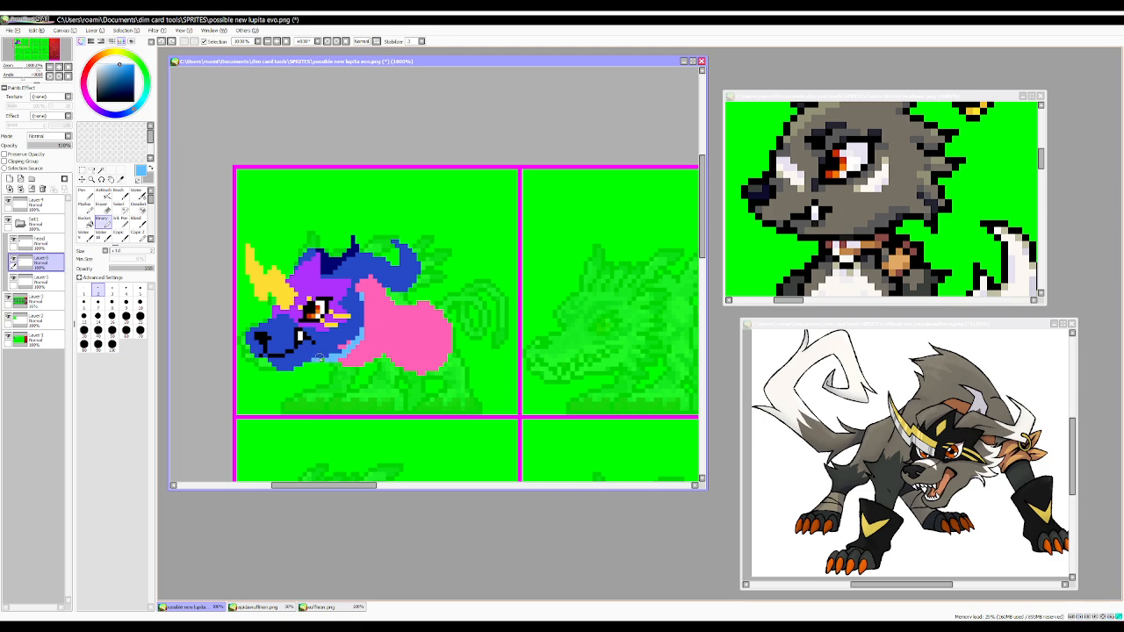
{"action": "right_click", "coordinate": [327, 297]}
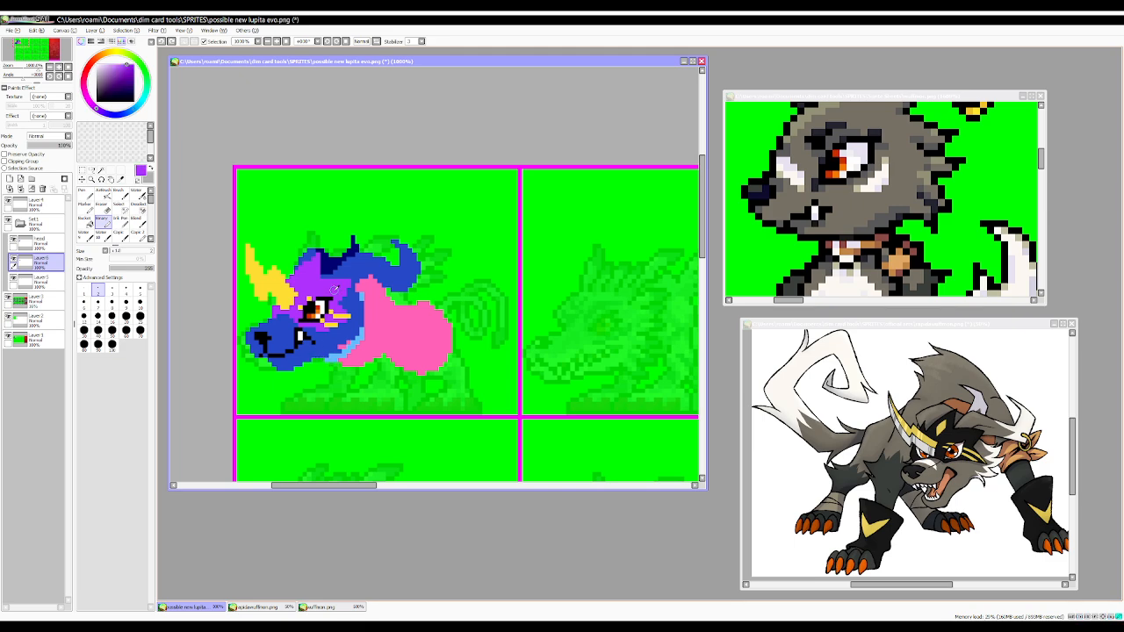
{"action": "key", "text": "ctrl+z"}
Paint a purple throat area over the pink body, curving under and behind the jaw.
{"action": "left_click_drag", "start_coordinate": [325, 355], "coordinate": [332, 362]}
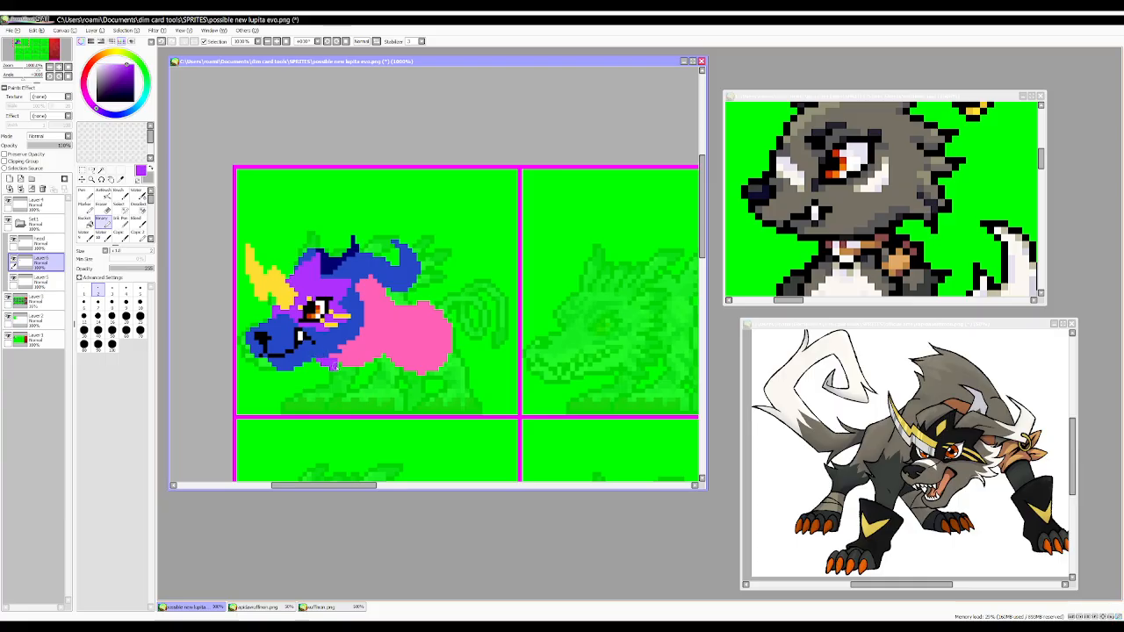
{"action": "mouse_move", "coordinate": [345, 358]}
{"action": "left_mouse_down"}
{"action": "mouse_move", "coordinate": [362, 316]}
{"action": "mouse_move", "coordinate": [350, 353]}
{"action": "left_mouse_up"}
{"action": "key", "text": "ctrl+z"}
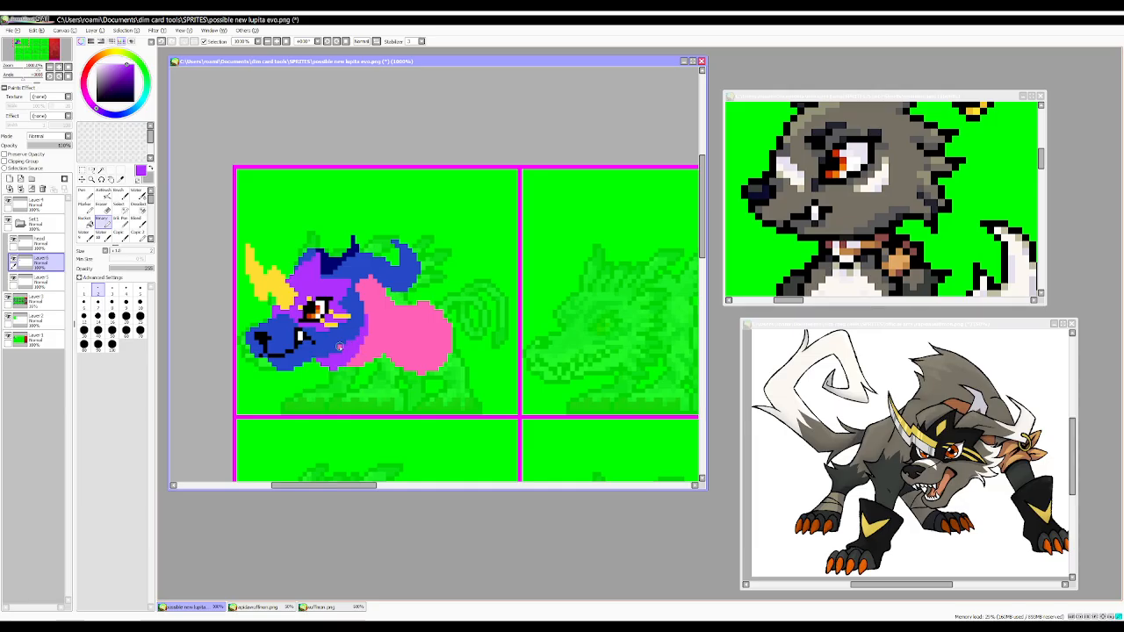
Trim the back of the jaw on the head layer and redraw it as jagged blue cheek fur with a size 1 brush.
{"action": "left_click", "coordinate": [35, 240]}
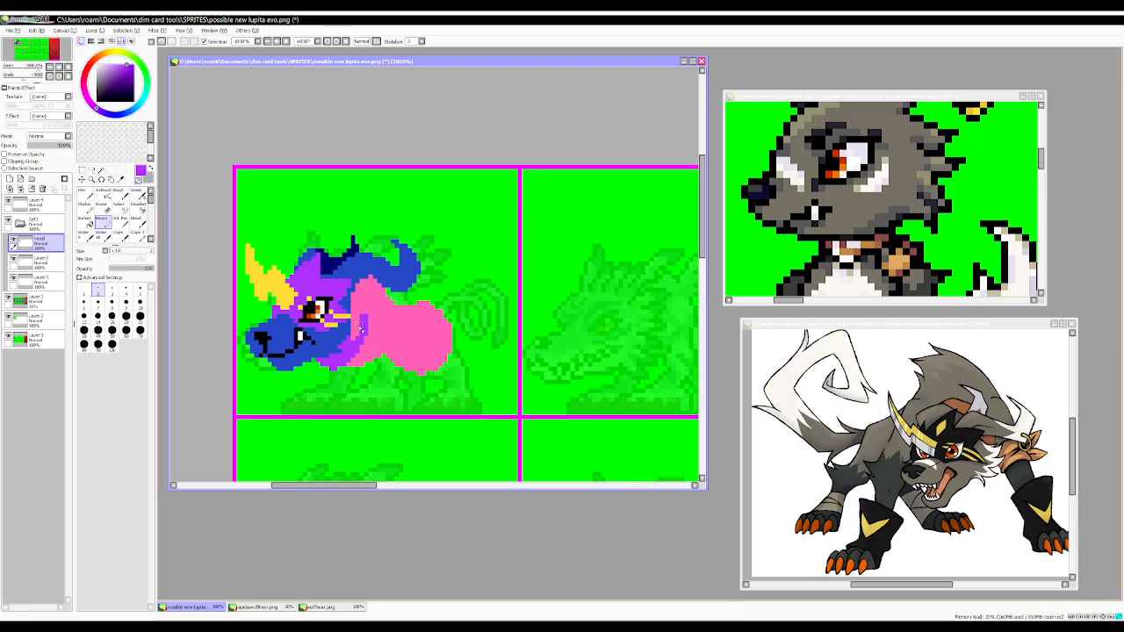
{"action": "right_click", "coordinate": [339, 328]}
{"action": "left_click", "coordinate": [84, 290]}
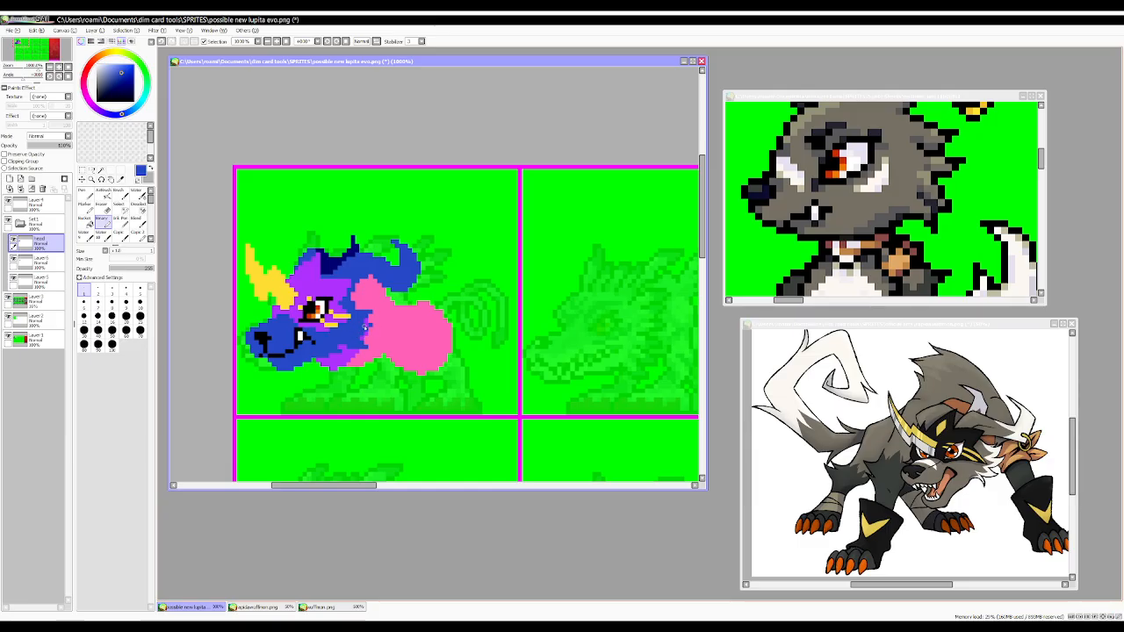
{"action": "scroll", "coordinate": [332, 339], "scroll_direction": "down", "scroll_amount": 1}
{"action": "scroll", "coordinate": [335, 330], "scroll_direction": "up", "scroll_amount": 2}
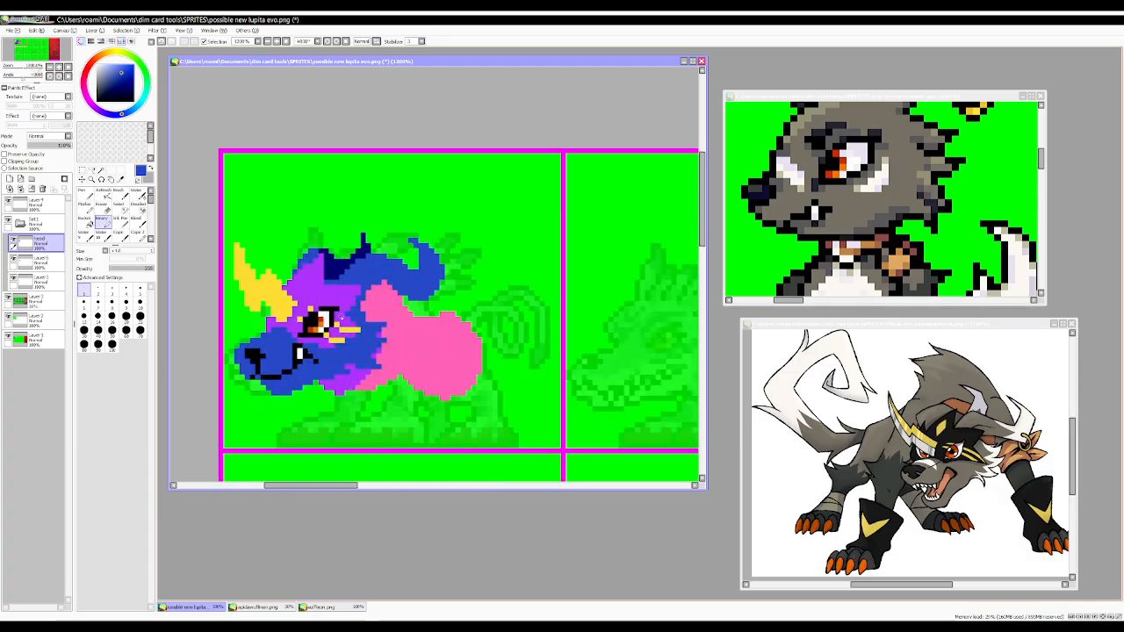
Move the selected lower cheek fur on the head layer, deselect it, and refine the blue jaw edge with the Binary pen.
{"action": "left_click", "coordinate": [81, 171]}
{"action": "mouse_move", "coordinate": [386, 369]}
{"action": "left_mouse_down"}
{"action": "mouse_move", "coordinate": [356, 338]}
{"action": "mouse_move", "coordinate": [362, 346]}
{"action": "left_mouse_up"}
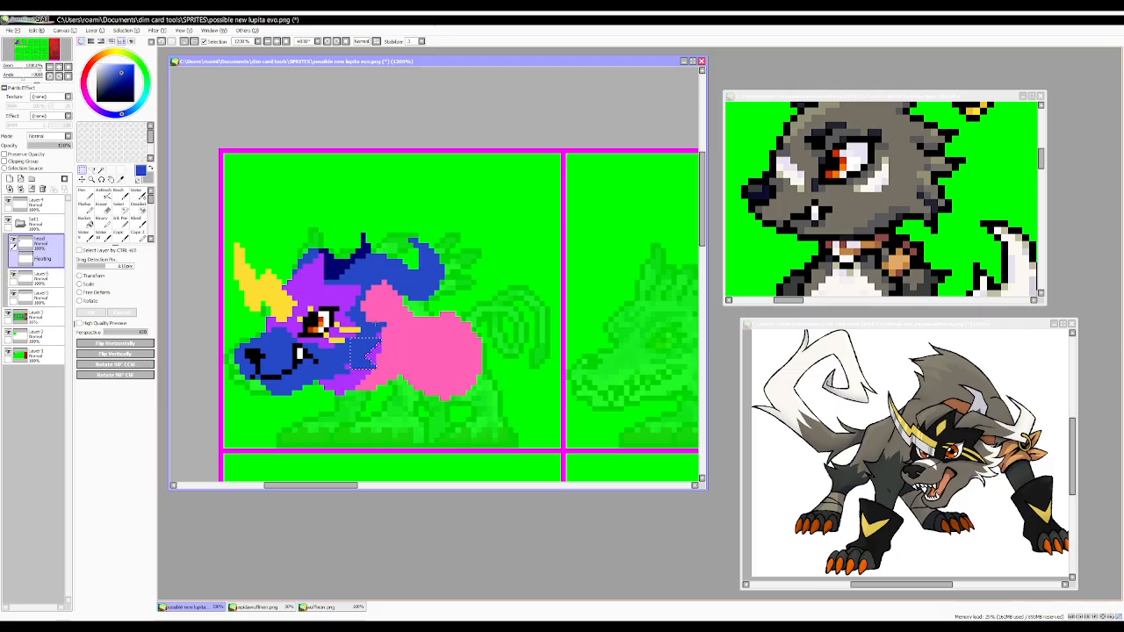
{"action": "key", "text": "ctrl+d"}
{"action": "scroll", "coordinate": [392, 319], "scroll_direction": "down", "scroll_amount": 1}
{"action": "scroll", "coordinate": [392, 320], "scroll_direction": "up", "scroll_amount": 2}
{"action": "left_click", "coordinate": [103, 219]}
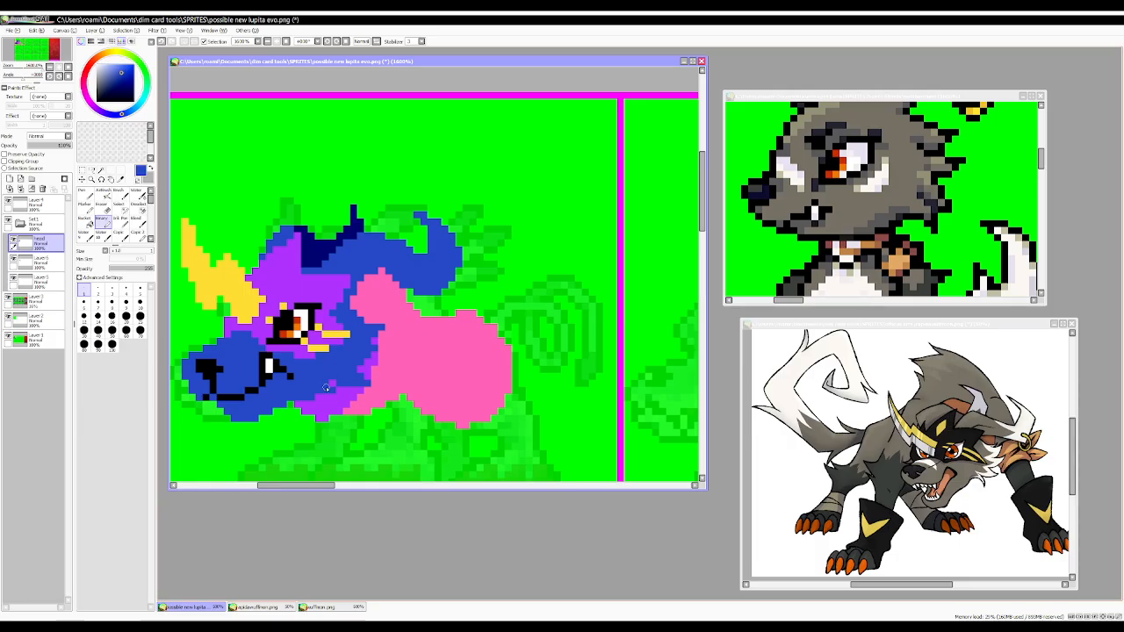
{"action": "scroll", "coordinate": [340, 377], "scroll_direction": "down", "scroll_amount": 3}
{"action": "scroll", "coordinate": [333, 383], "scroll_direction": "up", "scroll_amount": 2}
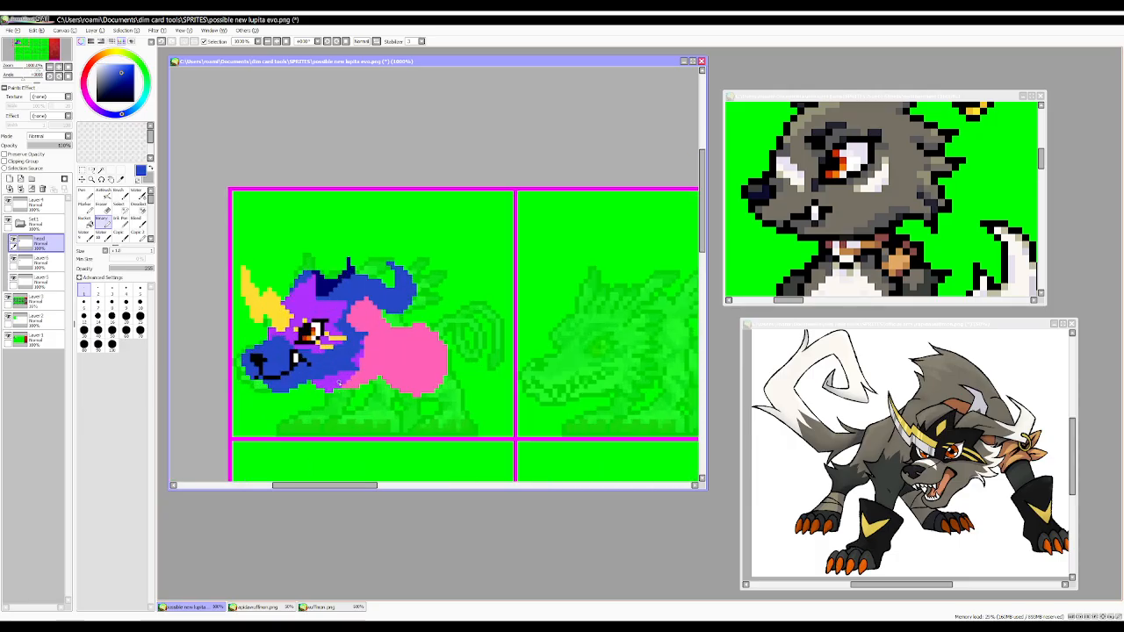
Extend the head's purple onto the pink body layer behind the cheek, and set the brush size to 3.
{"action": "right_click", "coordinate": [339, 383]}
{"action": "left_click", "coordinate": [39, 262]}
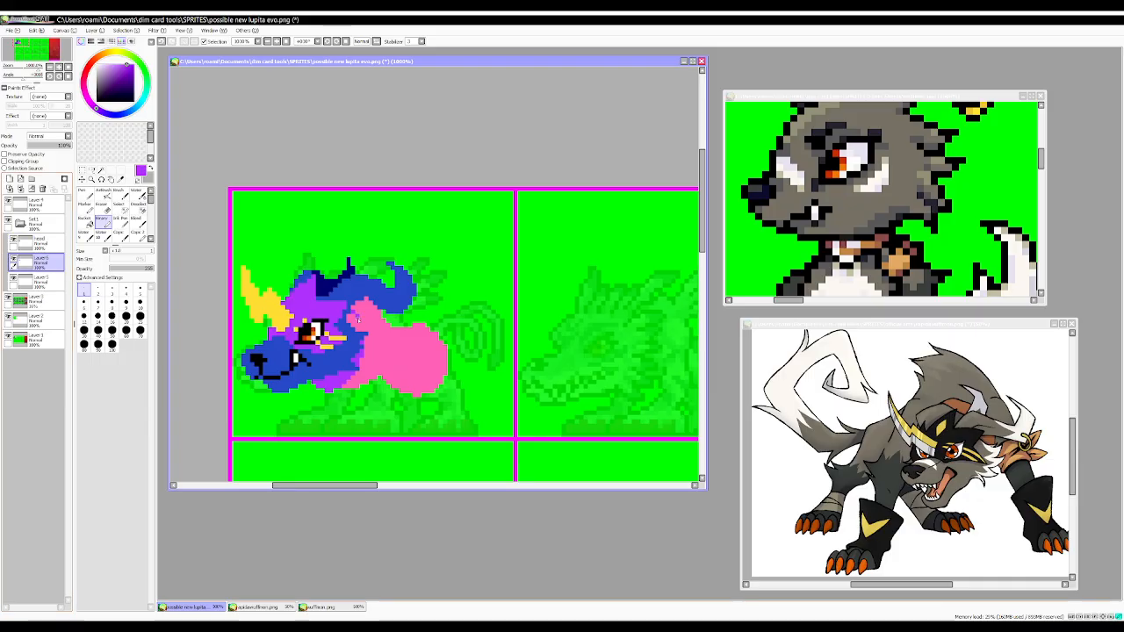
{"action": "key", "text": "bracketright"}
{"action": "key", "text": "bracketright"}
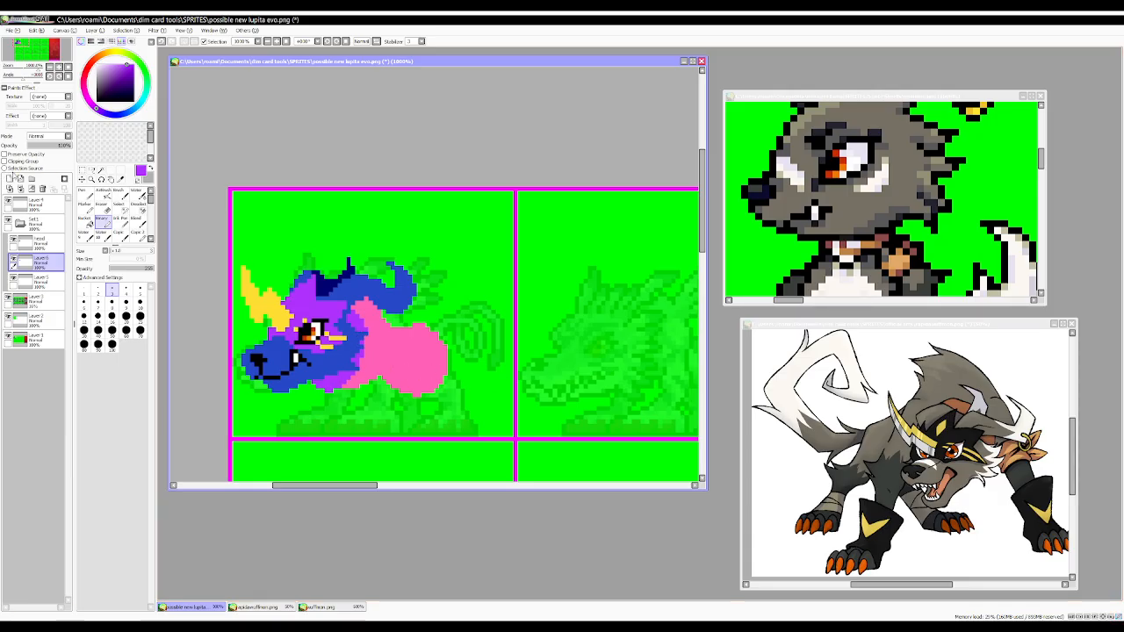
Add a new layer above the pink torso layer and rename the torso layer "body".
{"action": "left_click", "coordinate": [9, 178]}
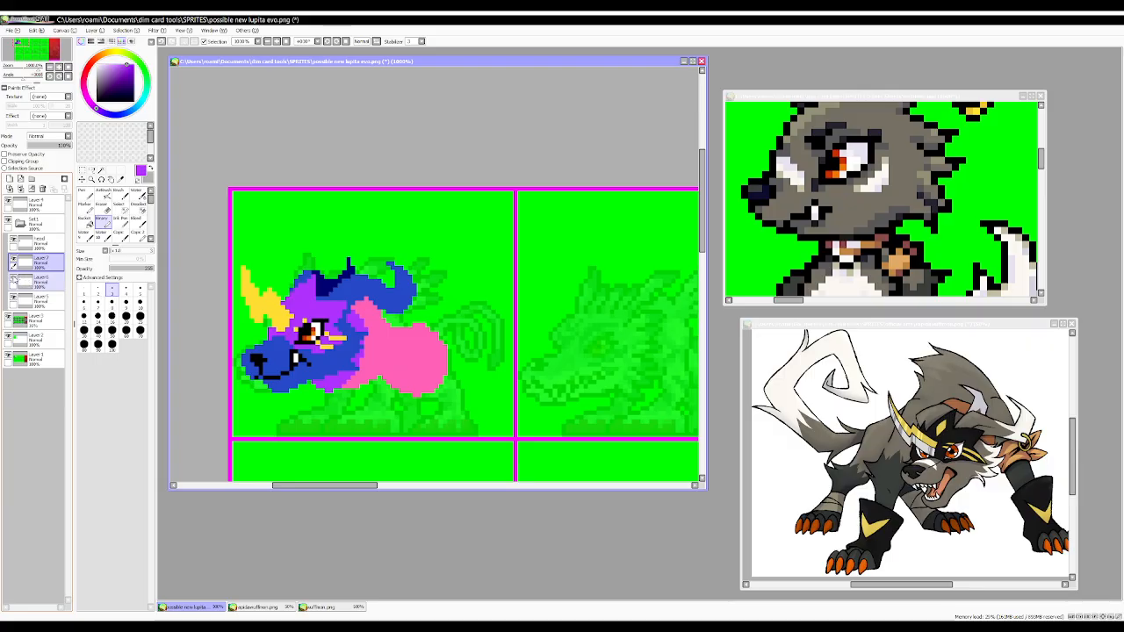
{"action": "left_click", "coordinate": [39, 283]}
{"action": "double_click", "coordinate": [39, 283]}
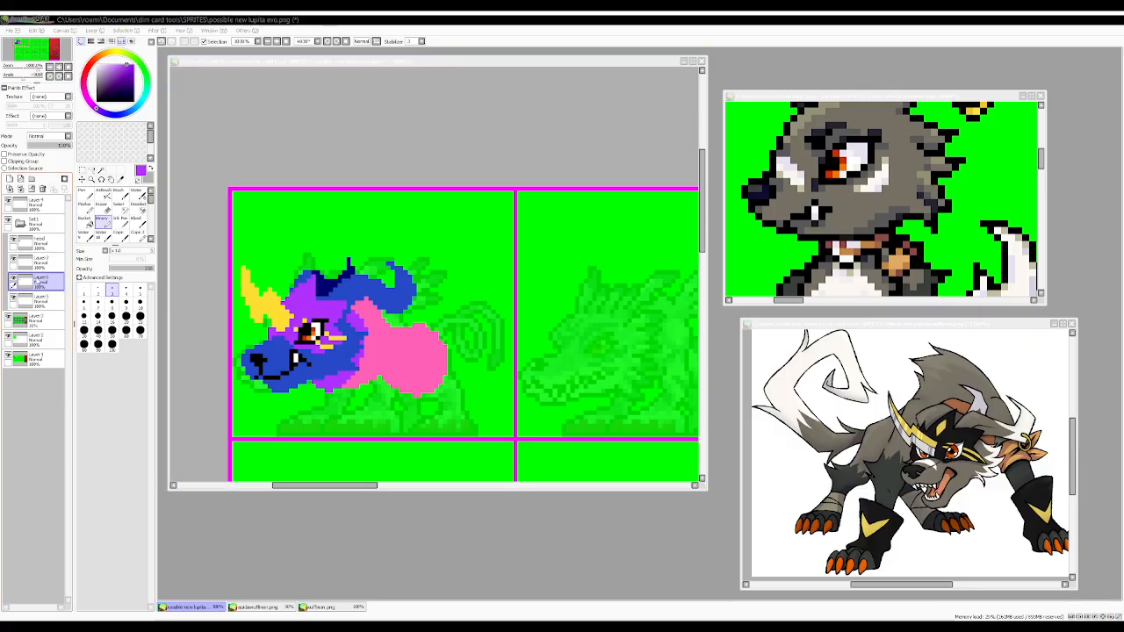
{"action": "type", "text": "body"}
{"action": "key", "text": "Return"}
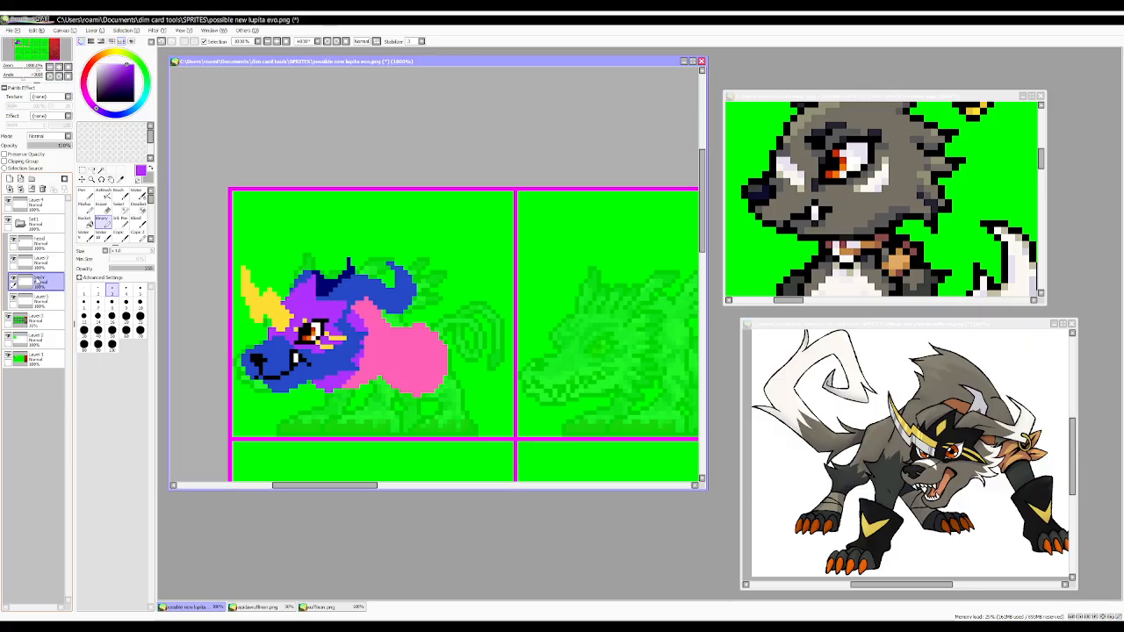
Hide the body layer and paint a blue foreleg with a forward-facing paw on the new layer, reaching the frame's lower edge.
{"action": "left_click", "coordinate": [38, 262]}
{"action": "left_click", "coordinate": [12, 279]}
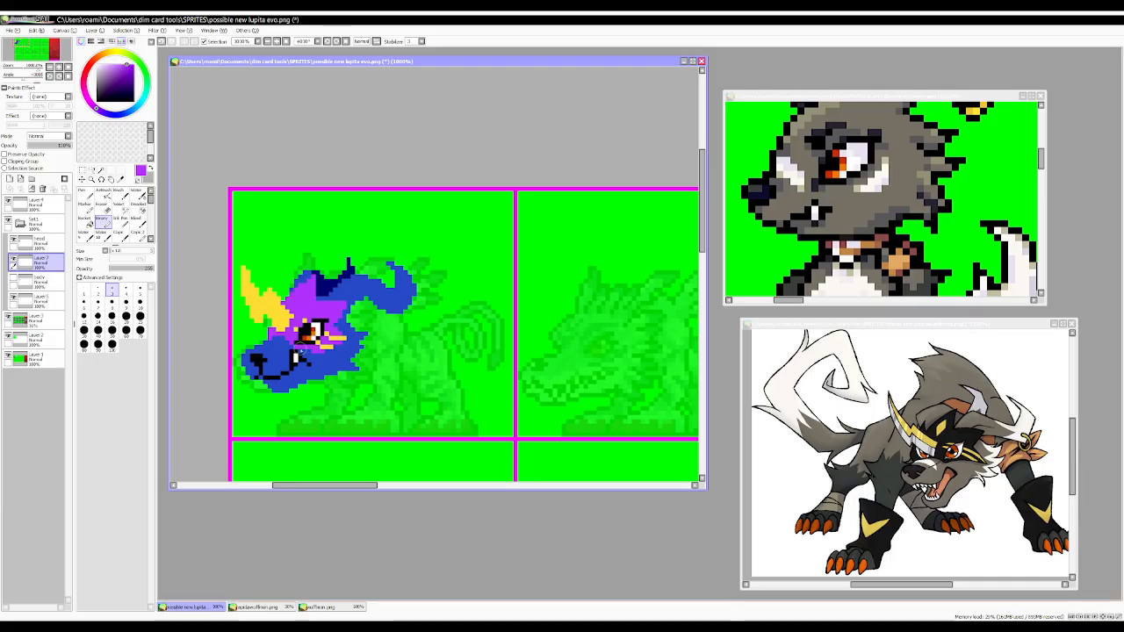
{"action": "right_click", "coordinate": [328, 357]}
{"action": "mouse_move", "coordinate": [371, 318]}
{"action": "left_mouse_down"}
{"action": "mouse_move", "coordinate": [387, 357]}
{"action": "mouse_move", "coordinate": [375, 321]}
{"action": "mouse_move", "coordinate": [390, 317]}
{"action": "mouse_move", "coordinate": [399, 336]}
{"action": "mouse_move", "coordinate": [392, 355]}
{"action": "mouse_move", "coordinate": [380, 351]}
{"action": "mouse_move", "coordinate": [382, 319]}
{"action": "mouse_move", "coordinate": [385, 370]}
{"action": "mouse_move", "coordinate": [369, 379]}
{"action": "mouse_move", "coordinate": [368, 393]}
{"action": "mouse_move", "coordinate": [392, 375]}
{"action": "mouse_move", "coordinate": [387, 365]}
{"action": "mouse_move", "coordinate": [369, 402]}
{"action": "mouse_move", "coordinate": [390, 368]}
{"action": "mouse_move", "coordinate": [394, 393]}
{"action": "mouse_move", "coordinate": [380, 414]}
{"action": "mouse_move", "coordinate": [386, 377]}
{"action": "mouse_move", "coordinate": [369, 415]}
{"action": "mouse_move", "coordinate": [380, 390]}
{"action": "mouse_move", "coordinate": [365, 418]}
{"action": "mouse_move", "coordinate": [335, 431]}
{"action": "mouse_move", "coordinate": [358, 416]}
{"action": "mouse_move", "coordinate": [388, 423]}
{"action": "mouse_move", "coordinate": [387, 412]}
{"action": "mouse_move", "coordinate": [394, 434]}
{"action": "mouse_move", "coordinate": [390, 418]}
{"action": "mouse_move", "coordinate": [393, 429]}
{"action": "mouse_move", "coordinate": [342, 428]}
{"action": "mouse_move", "coordinate": [379, 421]}
{"action": "mouse_move", "coordinate": [384, 388]}
{"action": "left_mouse_up"}
{"action": "key", "text": "ctrl+z"}
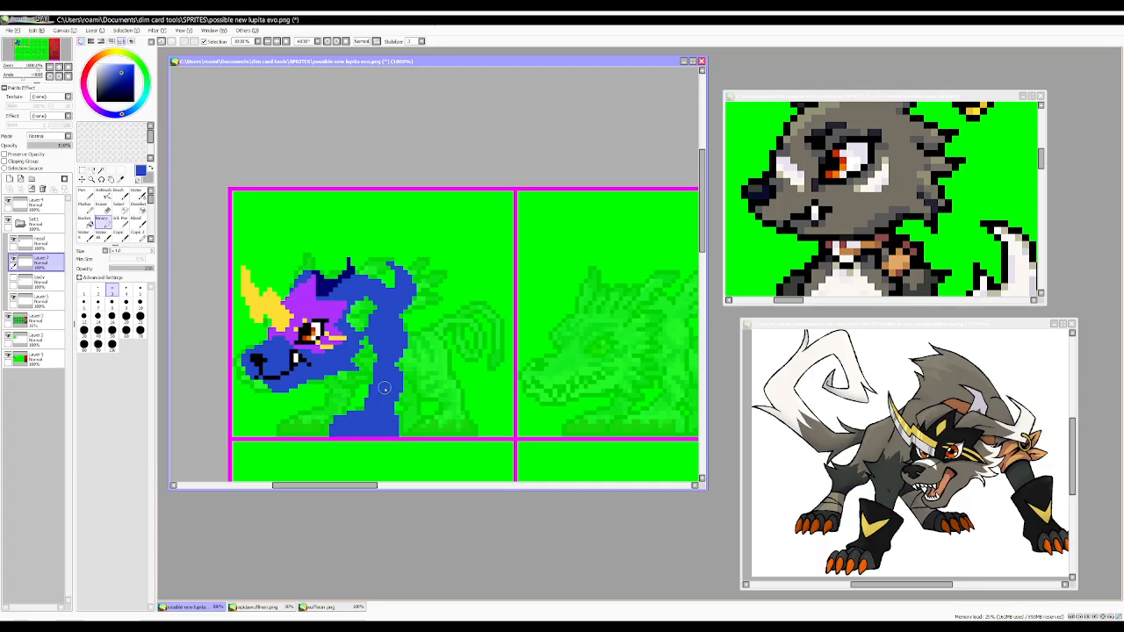
Examine the blue foreleg's shape and proportions against the head and dragon template at several magnifications.
{"action": "scroll", "coordinate": [387, 390], "scroll_direction": "down", "scroll_amount": 5}
{"action": "scroll", "coordinate": [383, 387], "scroll_direction": "up", "scroll_amount": 8}
{"action": "scroll", "coordinate": [350, 353], "scroll_direction": "down", "scroll_amount": 7}
{"action": "scroll", "coordinate": [332, 360], "scroll_direction": "up", "scroll_amount": 4}
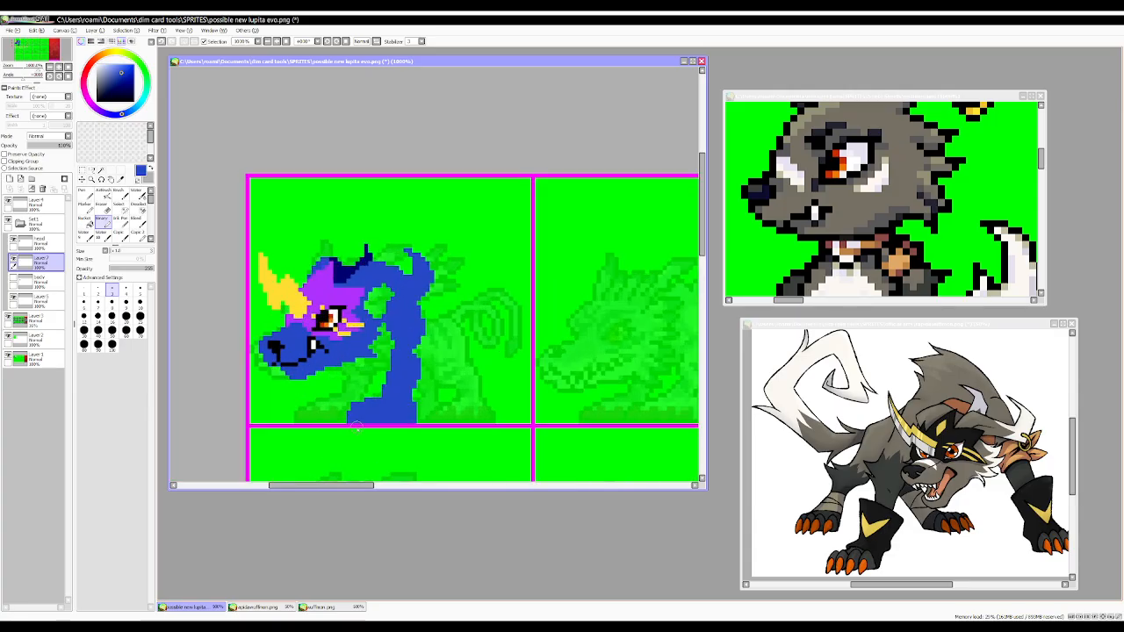
{"action": "scroll", "coordinate": [356, 427], "scroll_direction": "up", "scroll_amount": 2}
{"action": "scroll", "coordinate": [372, 365], "scroll_direction": "down", "scroll_amount": 1}
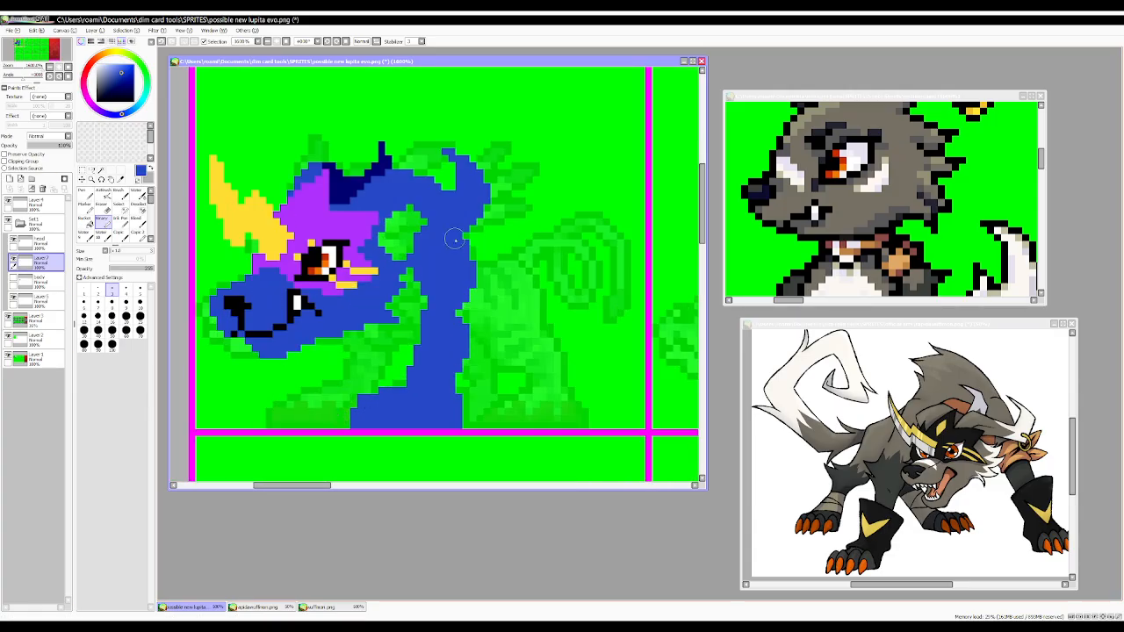
{"action": "scroll", "coordinate": [547, 227], "scroll_direction": "down", "scroll_amount": 3}
{"action": "scroll", "coordinate": [547, 226], "scroll_direction": "up", "scroll_amount": 3}
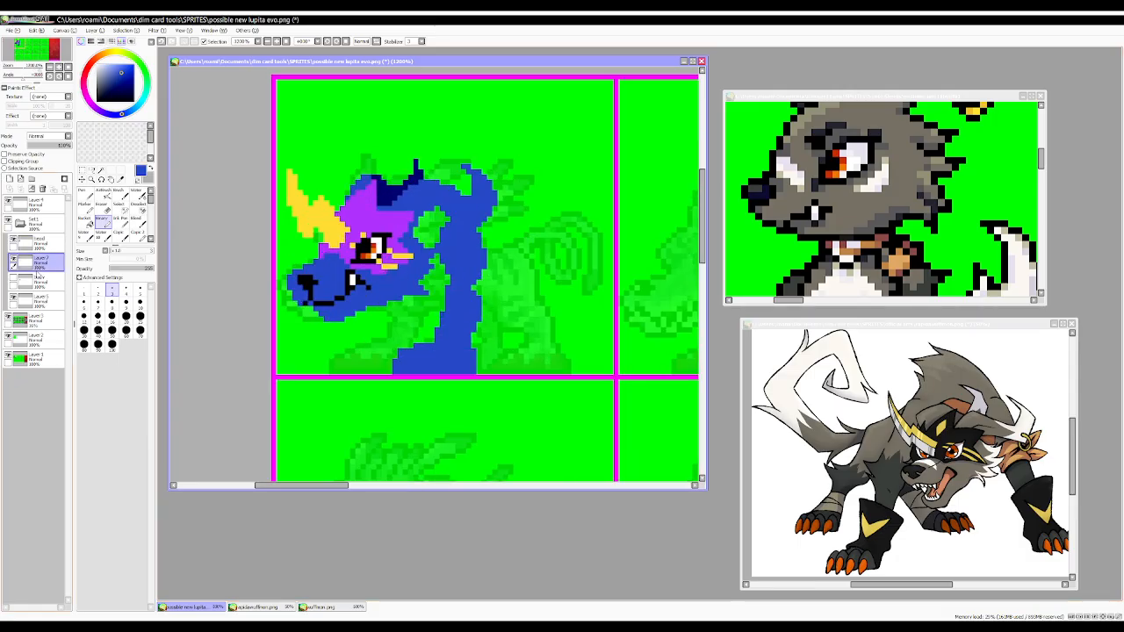
{"action": "scroll", "coordinate": [465, 270], "scroll_direction": "down", "scroll_amount": 2}
{"action": "scroll", "coordinate": [464, 265], "scroll_direction": "up", "scroll_amount": 1}
{"action": "scroll", "coordinate": [465, 265], "scroll_direction": "up", "scroll_amount": 3}
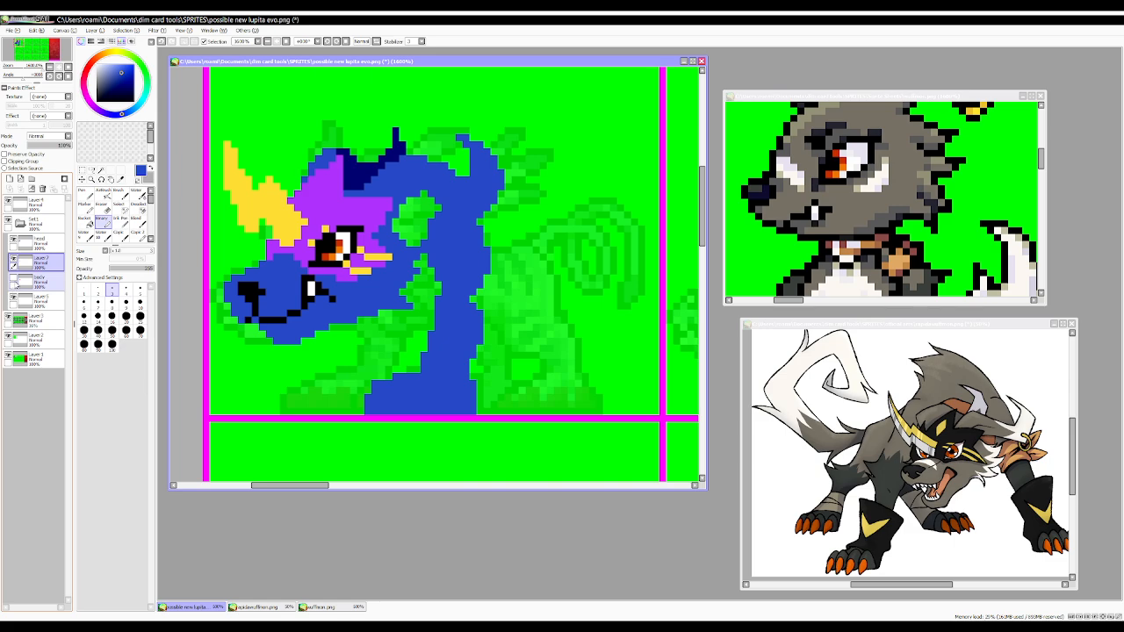
Make the body layer visible and active behind the blue foreleg.
{"action": "left_click", "coordinate": [18, 283]}
{"action": "left_click", "coordinate": [14, 262]}
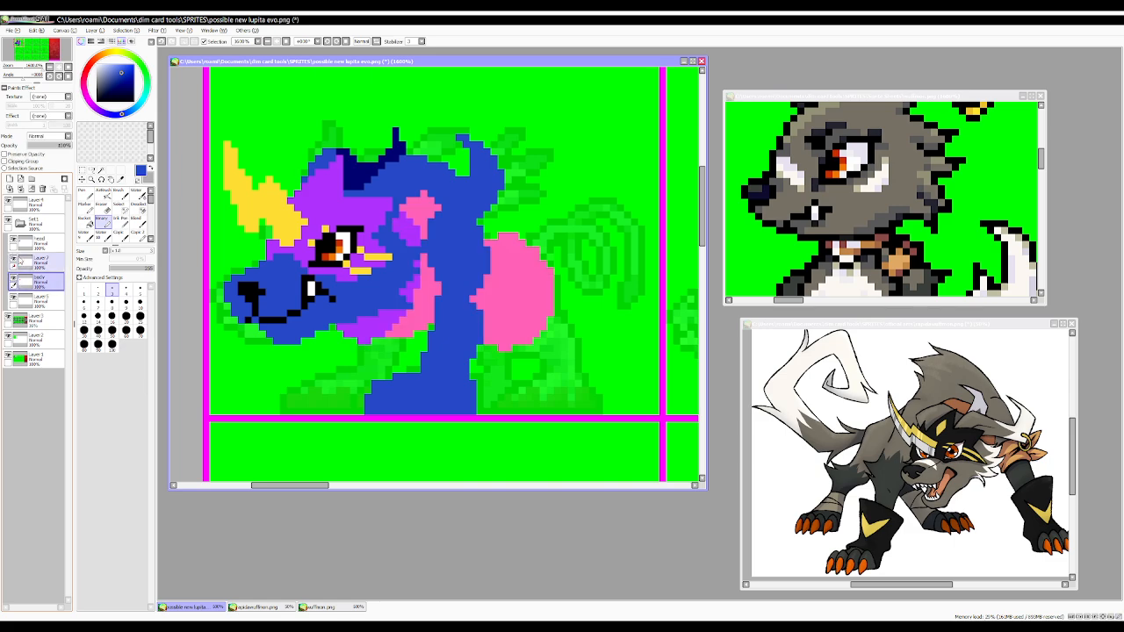
{"action": "scroll", "coordinate": [474, 298], "scroll_direction": "down", "scroll_amount": 4}
{"action": "scroll", "coordinate": [474, 299], "scroll_direction": "up", "scroll_amount": 4}
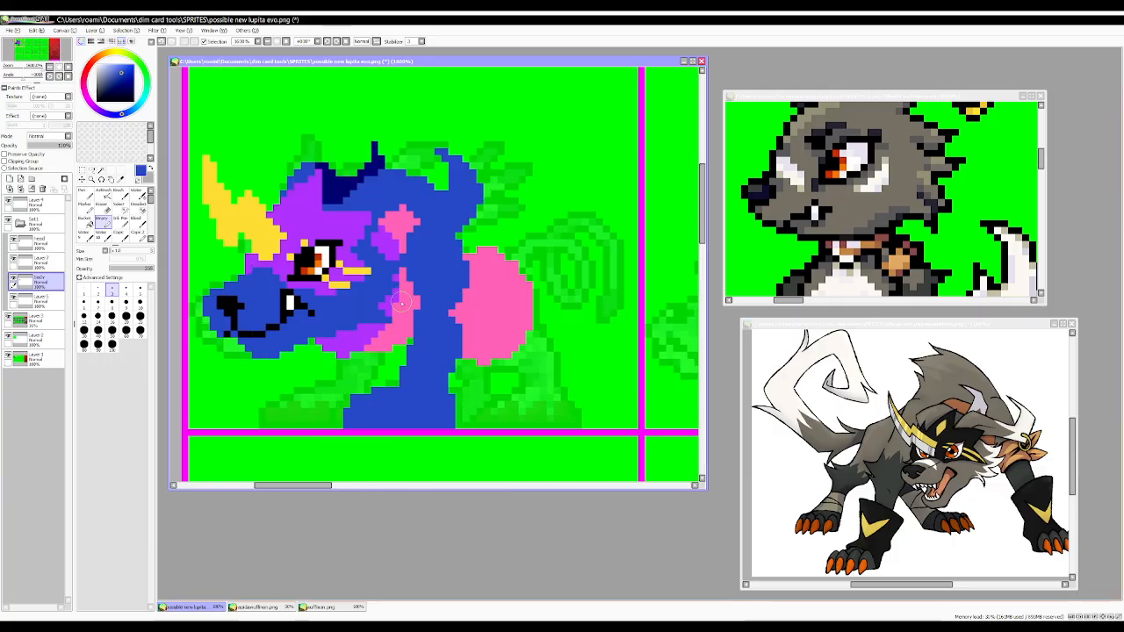
Paint the far foreleg in the horn's yellow on the layer beneath the body, reaching forward to the frame's lower edge.
{"action": "left_click", "coordinate": [39, 301]}
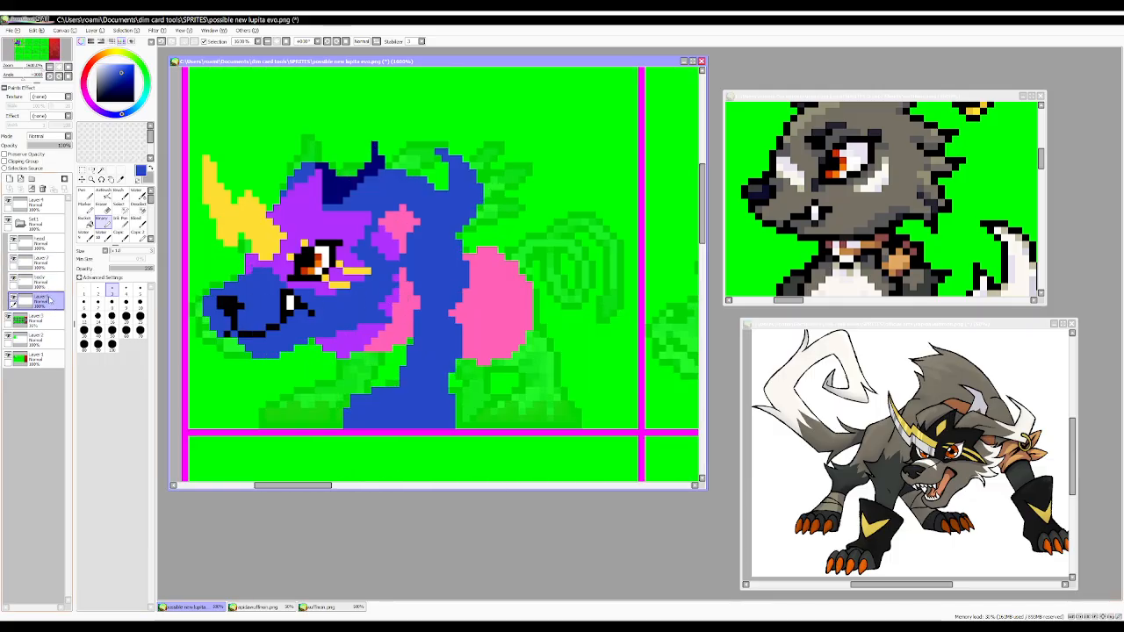
{"action": "right_click", "coordinate": [337, 229]}
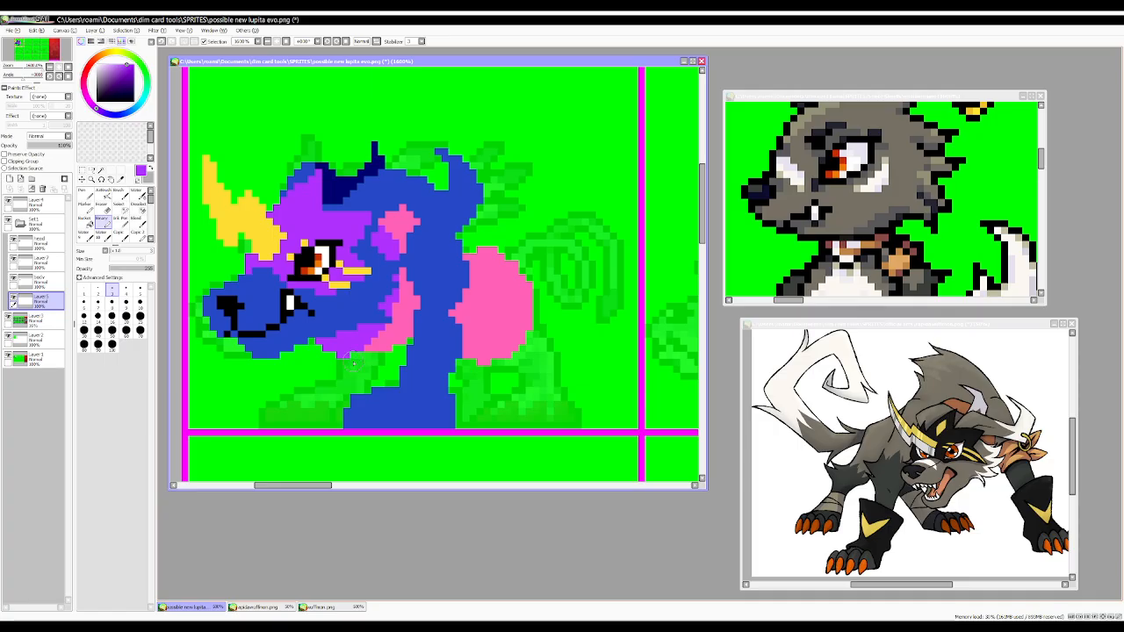
{"action": "right_click", "coordinate": [262, 231]}
{"action": "key", "text": "ctrl+z"}
{"action": "mouse_move", "coordinate": [351, 348]}
{"action": "left_mouse_down"}
{"action": "mouse_move", "coordinate": [321, 403]}
{"action": "mouse_move", "coordinate": [357, 385]}
{"action": "mouse_move", "coordinate": [342, 405]}
{"action": "mouse_move", "coordinate": [268, 421]}
{"action": "mouse_move", "coordinate": [301, 404]}
{"action": "mouse_move", "coordinate": [326, 417]}
{"action": "left_mouse_up"}
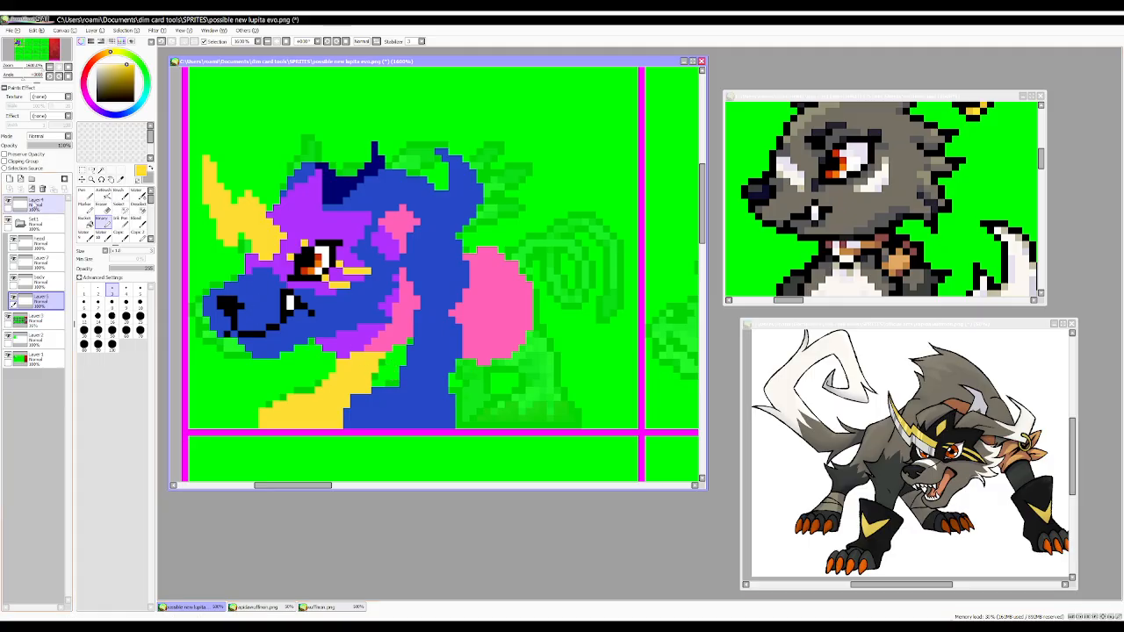
Add a new layer between the head and blue foreleg layers, and rename the foreleg layers "leg right" and "leg left".
{"action": "left_click", "coordinate": [35, 243]}
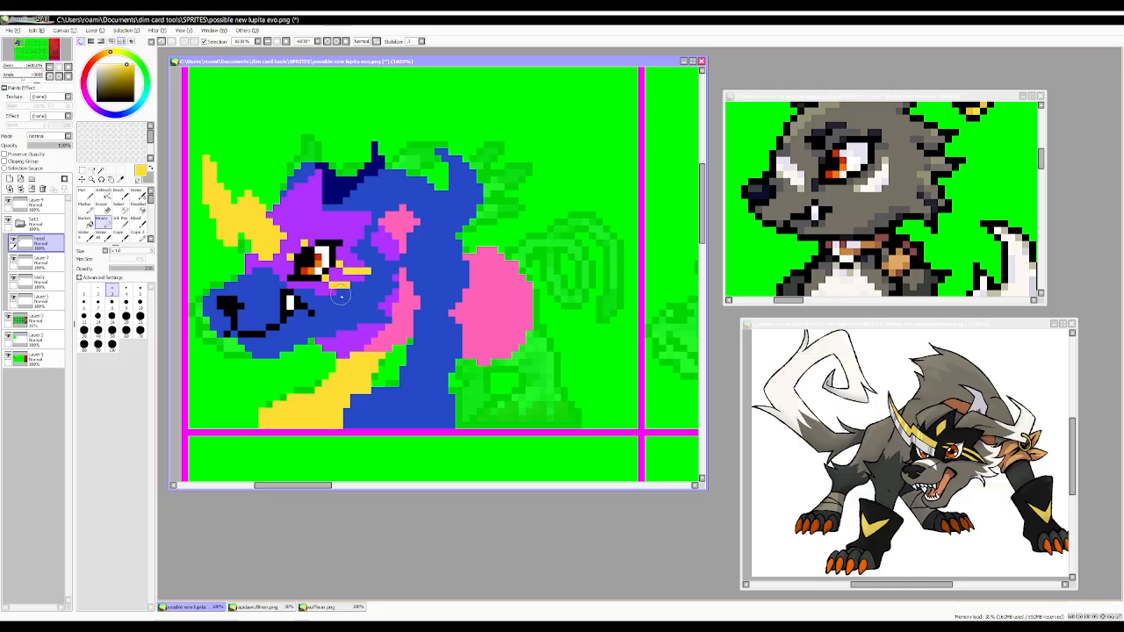
{"action": "left_click", "coordinate": [365, 332], "text": "alt"}
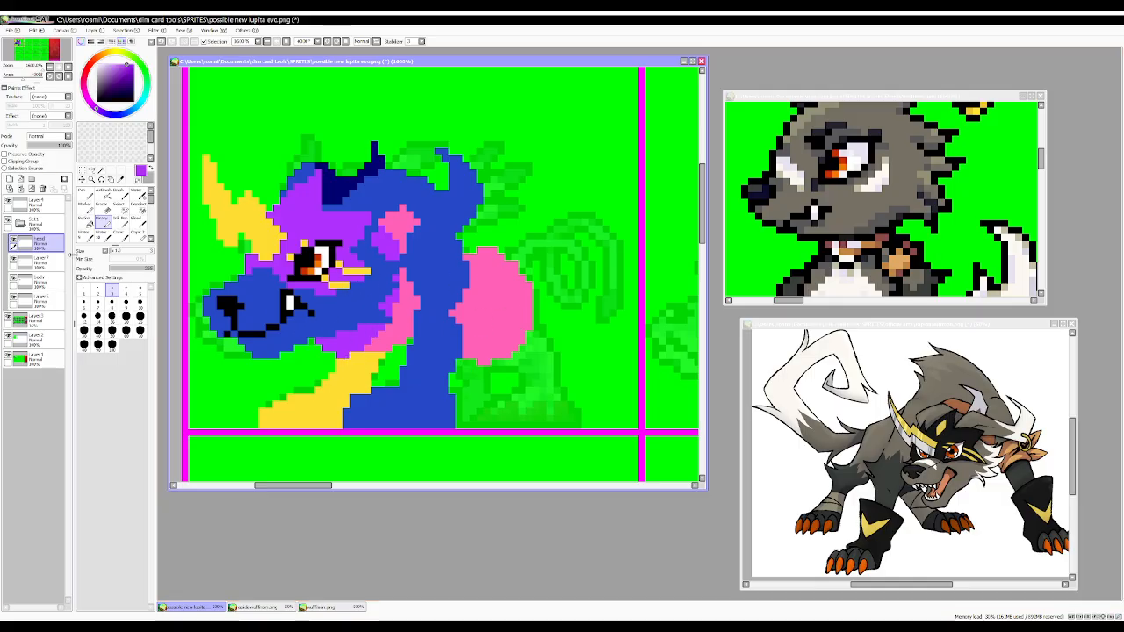
{"action": "left_click", "coordinate": [40, 261]}
{"action": "left_click", "coordinate": [9, 178]}
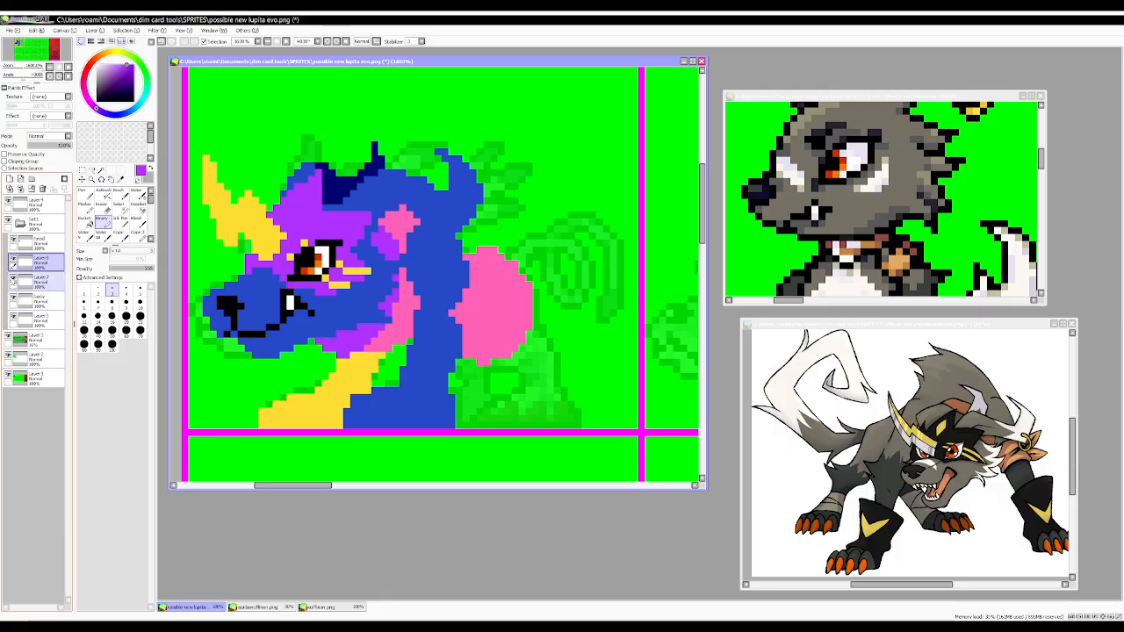
{"action": "left_click", "coordinate": [38, 281]}
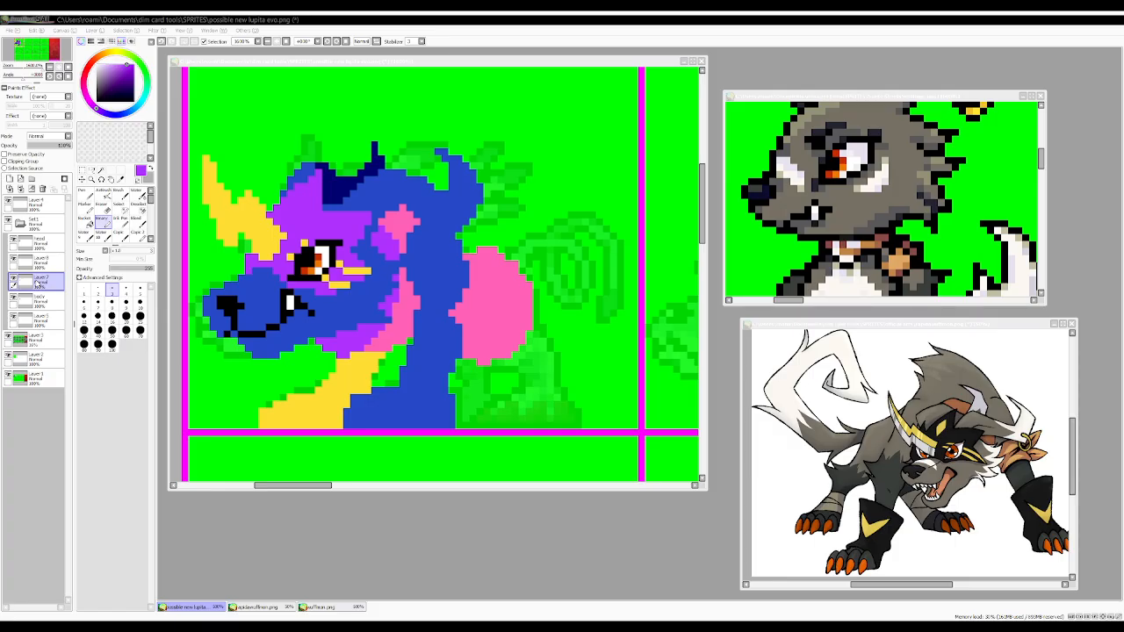
{"action": "left_click", "coordinate": [40, 320]}
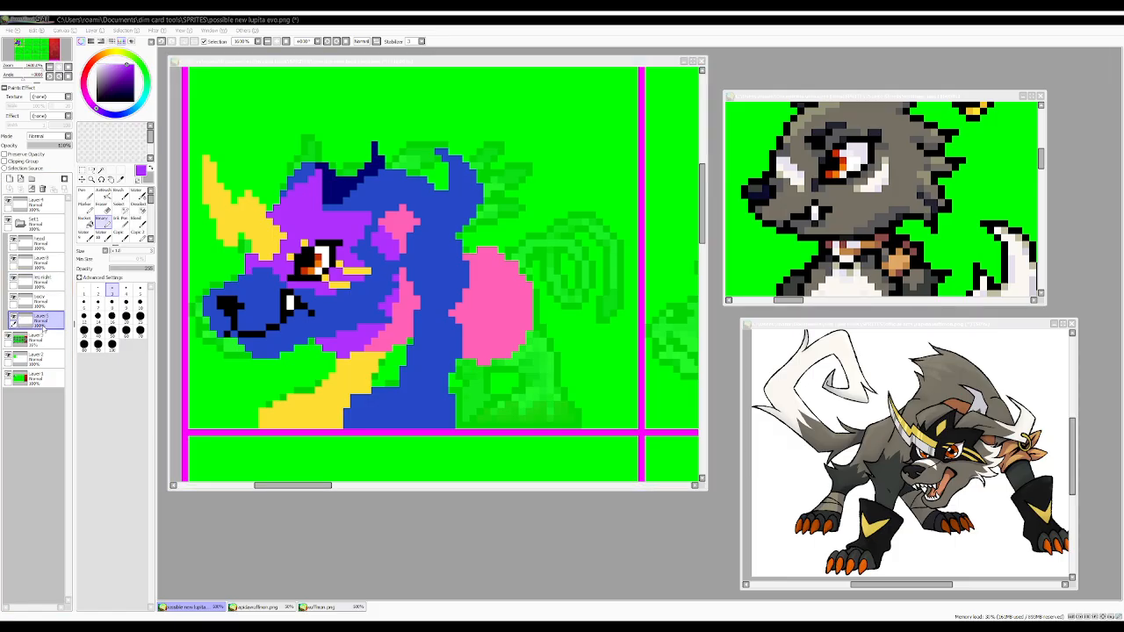
{"action": "key", "text": "Return"}
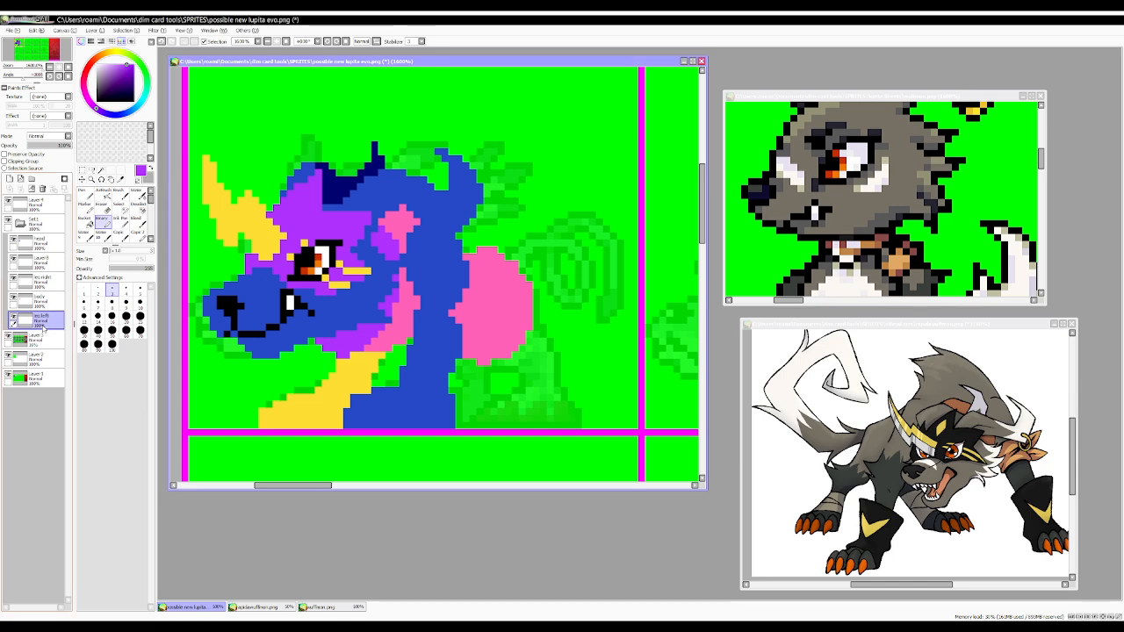
Paint a purple near hind leg on the new layer, with the thigh over the pink body and the paw at the frame's lower edge.
{"action": "left_click", "coordinate": [55, 261]}
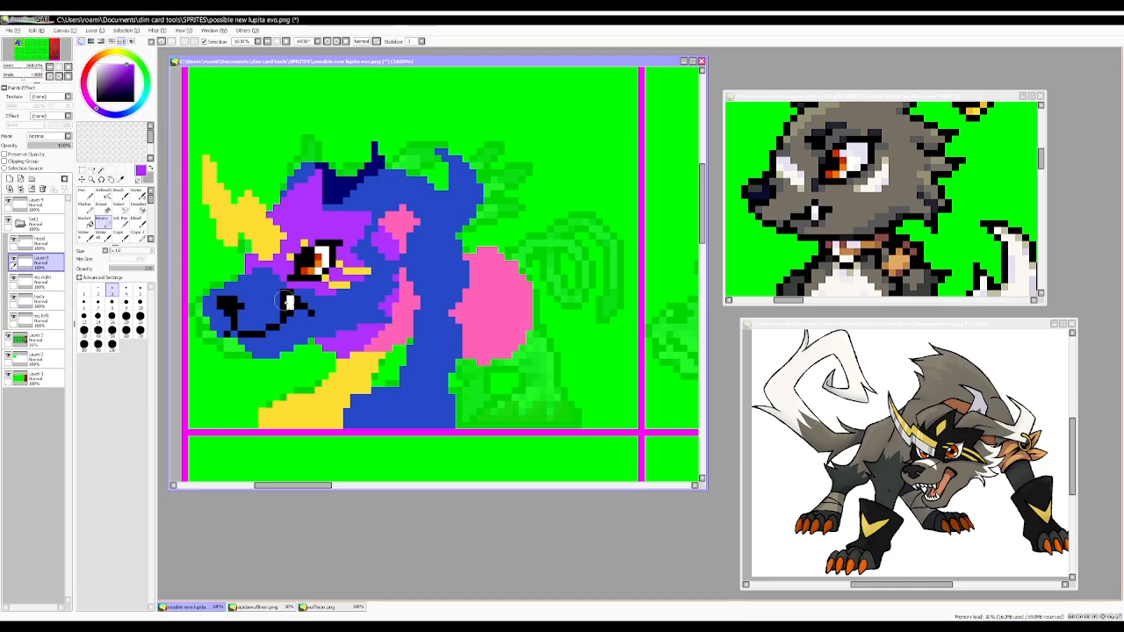
{"action": "left_click_drag", "start_coordinate": [487, 315], "coordinate": [508, 357]}
{"action": "key", "text": "ctrl+z"}
{"action": "mouse_move", "coordinate": [482, 307]}
{"action": "left_mouse_down"}
{"action": "mouse_move", "coordinate": [491, 360]}
{"action": "mouse_move", "coordinate": [510, 369]}
{"action": "mouse_move", "coordinate": [483, 310]}
{"action": "mouse_move", "coordinate": [494, 358]}
{"action": "mouse_move", "coordinate": [532, 351]}
{"action": "mouse_move", "coordinate": [502, 318]}
{"action": "mouse_move", "coordinate": [501, 348]}
{"action": "mouse_move", "coordinate": [506, 295]}
{"action": "mouse_move", "coordinate": [553, 357]}
{"action": "mouse_move", "coordinate": [552, 406]}
{"action": "mouse_move", "coordinate": [533, 369]}
{"action": "mouse_move", "coordinate": [525, 424]}
{"action": "mouse_move", "coordinate": [531, 410]}
{"action": "mouse_move", "coordinate": [497, 411]}
{"action": "left_mouse_up"}
{"action": "key", "text": "ctrl+z"}
{"action": "key", "text": "ctrl+z"}
{"action": "left_click", "coordinate": [481, 420]}
{"action": "mouse_move", "coordinate": [509, 404]}
{"action": "left_mouse_down"}
{"action": "mouse_move", "coordinate": [532, 417]}
{"action": "mouse_move", "coordinate": [567, 418]}
{"action": "mouse_move", "coordinate": [559, 399]}
{"action": "mouse_move", "coordinate": [571, 411]}
{"action": "mouse_move", "coordinate": [562, 423]}
{"action": "mouse_move", "coordinate": [534, 403]}
{"action": "left_mouse_up"}
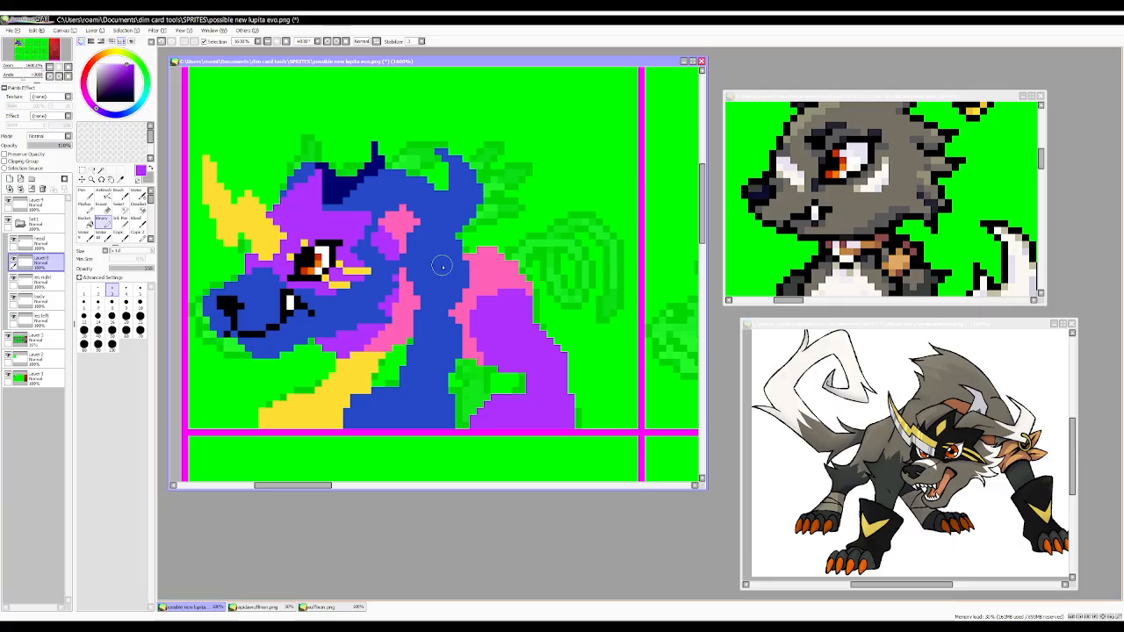
Trim the pink body's lower edge between the blue foreleg and the purple hind leg.
{"action": "left_click", "coordinate": [58, 299]}
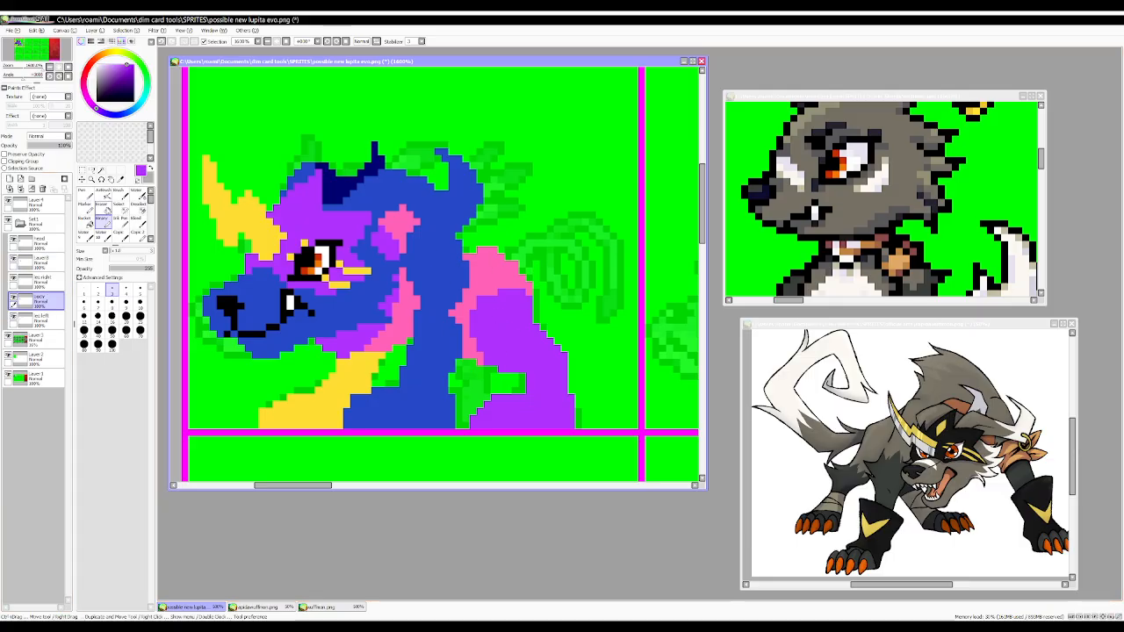
{"action": "mouse_move", "coordinate": [491, 364]}
{"action": "left_mouse_down"}
{"action": "mouse_move", "coordinate": [470, 359]}
{"action": "mouse_move", "coordinate": [500, 345]}
{"action": "mouse_move", "coordinate": [448, 360]}
{"action": "mouse_move", "coordinate": [461, 349]}
{"action": "left_mouse_up"}
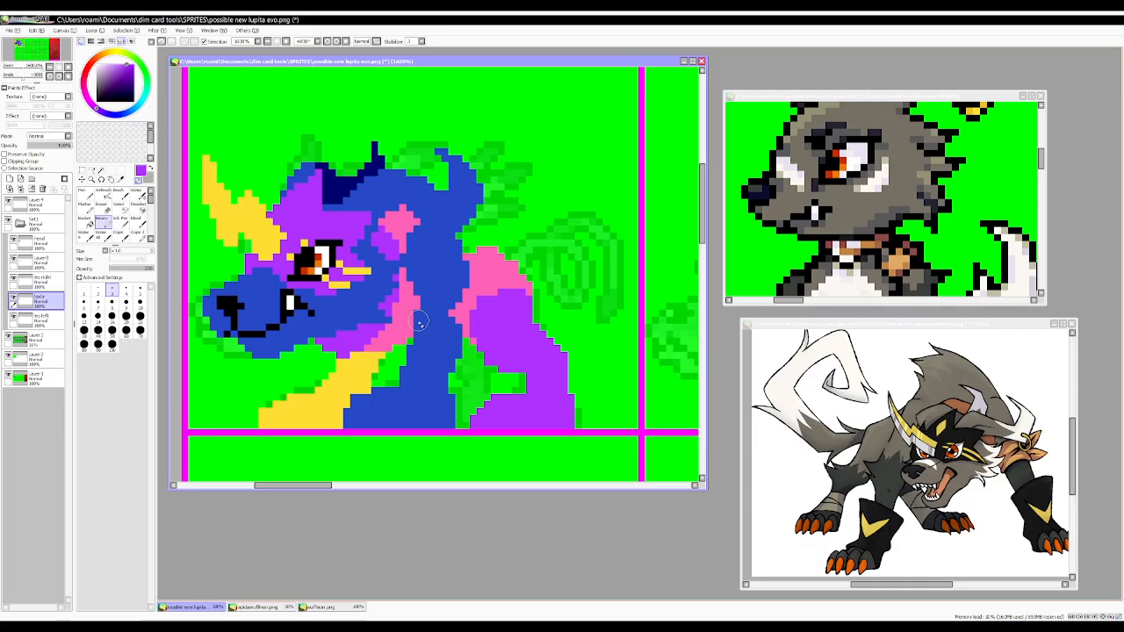
Try a blue elbow tuft on the "leg right" layer, with that layer moved above the purple hind leg layer.
{"action": "left_click", "coordinate": [39, 280]}
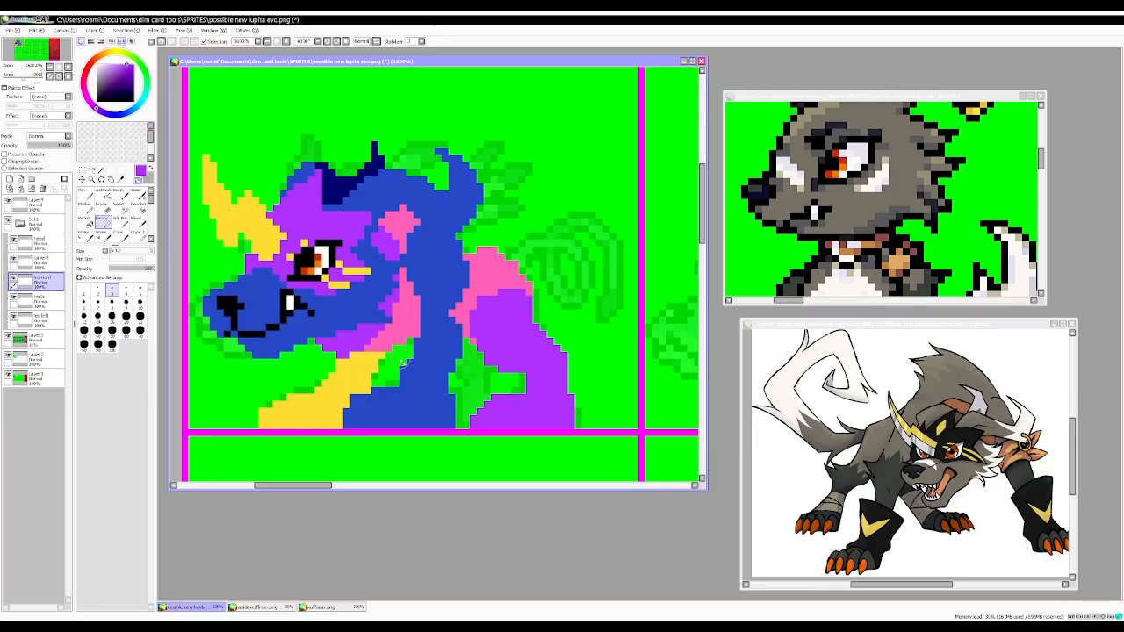
{"action": "left_click", "coordinate": [437, 338], "text": "alt"}
{"action": "key", "text": "bracketleft"}
{"action": "key", "text": "bracketleft"}
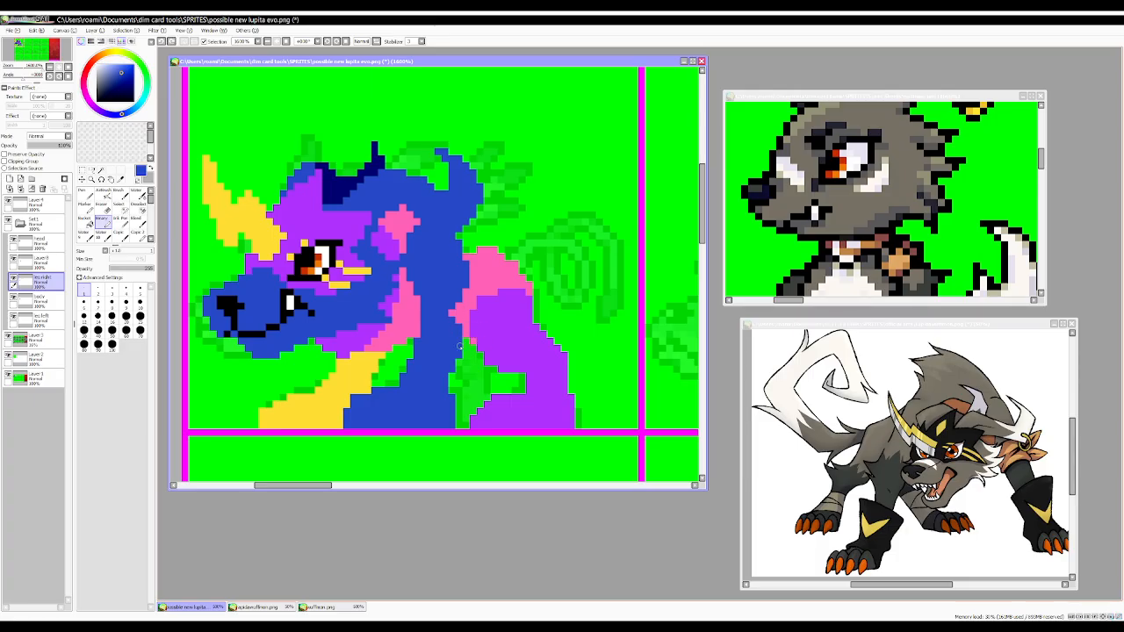
{"action": "left_click", "coordinate": [35, 260]}
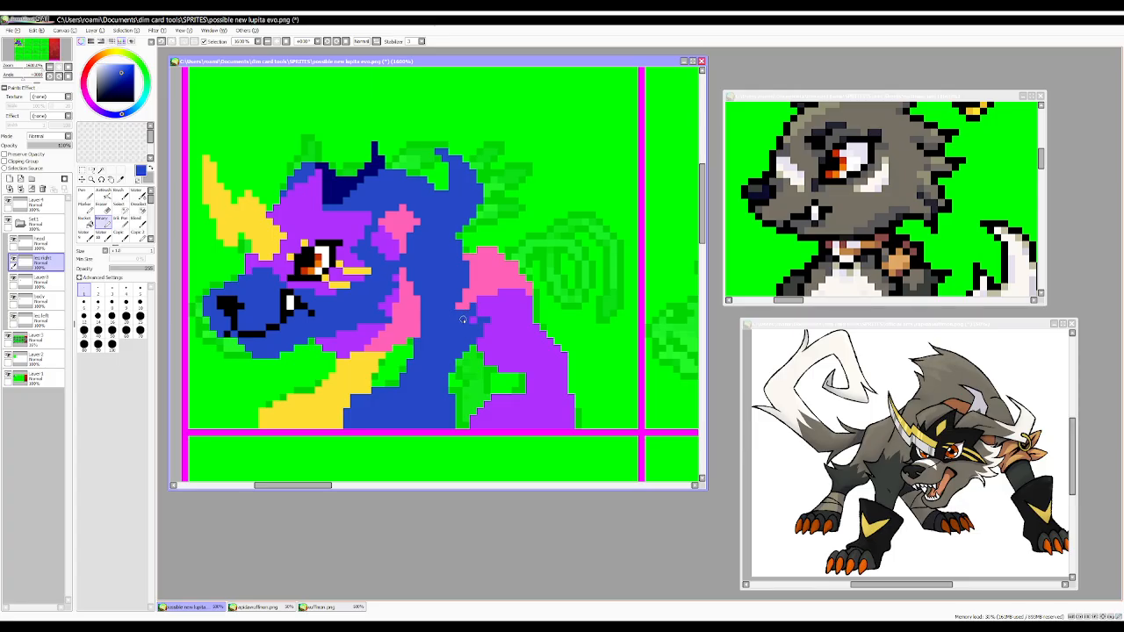
{"action": "scroll", "coordinate": [463, 319], "scroll_direction": "down", "scroll_amount": 4}
{"action": "scroll", "coordinate": [492, 334], "scroll_direction": "up", "scroll_amount": 5}
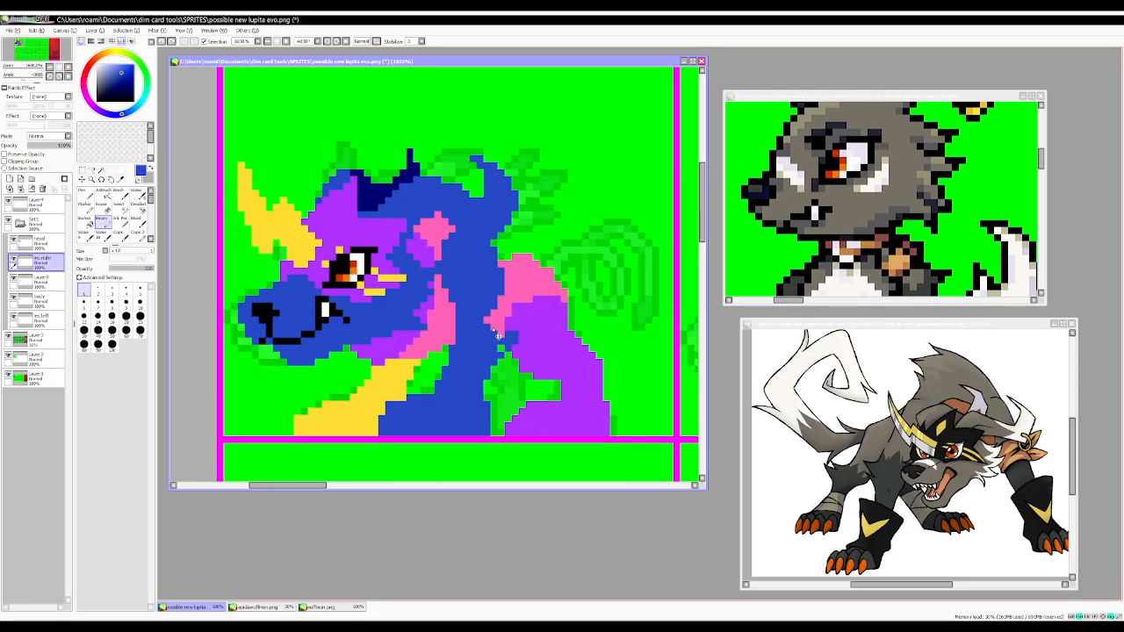
{"action": "key", "text": "ctrl+z"}
{"action": "key", "text": "ctrl+z"}
{"action": "key", "text": "ctrl+z"}
{"action": "key", "text": "ctrl+z"}
Place "leg right" above the purple hind leg layer and paint a small blue elbow point along the foreleg's rear edge.
{"action": "left_click_drag", "start_coordinate": [38, 282], "coordinate": [41, 262]}
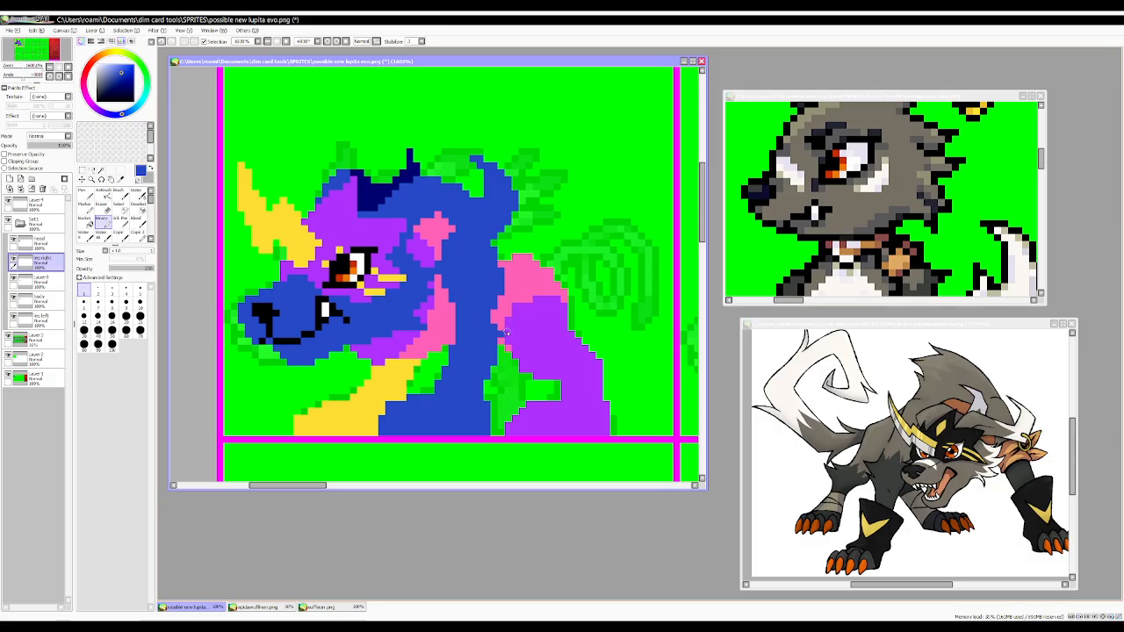
{"action": "left_click_drag", "start_coordinate": [508, 334], "coordinate": [500, 343]}
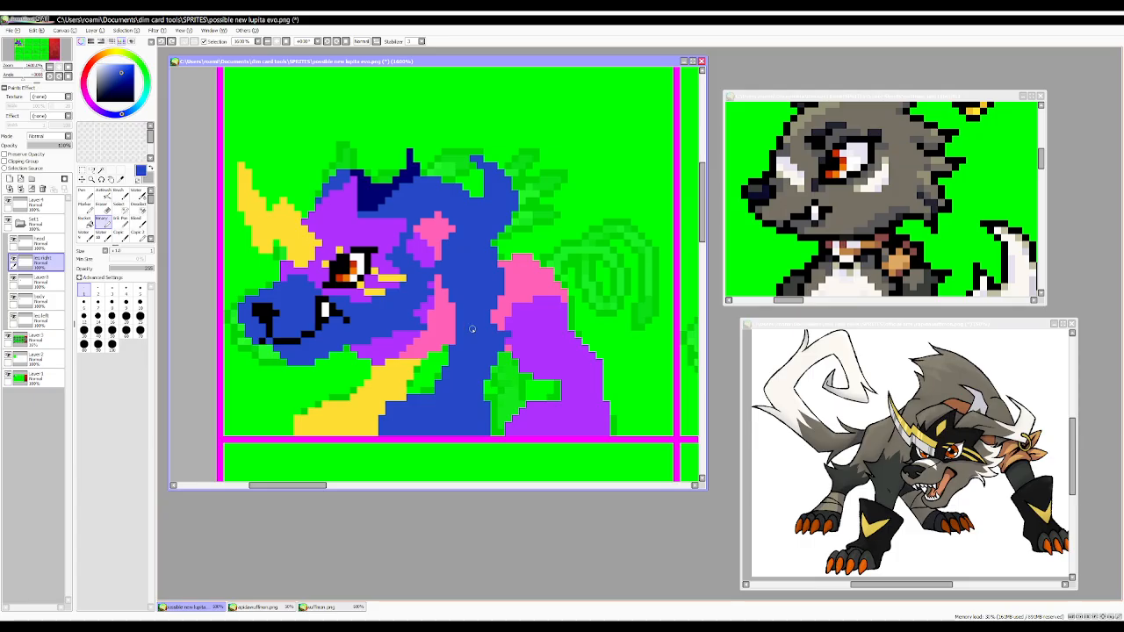
{"action": "left_click", "coordinate": [99, 290]}
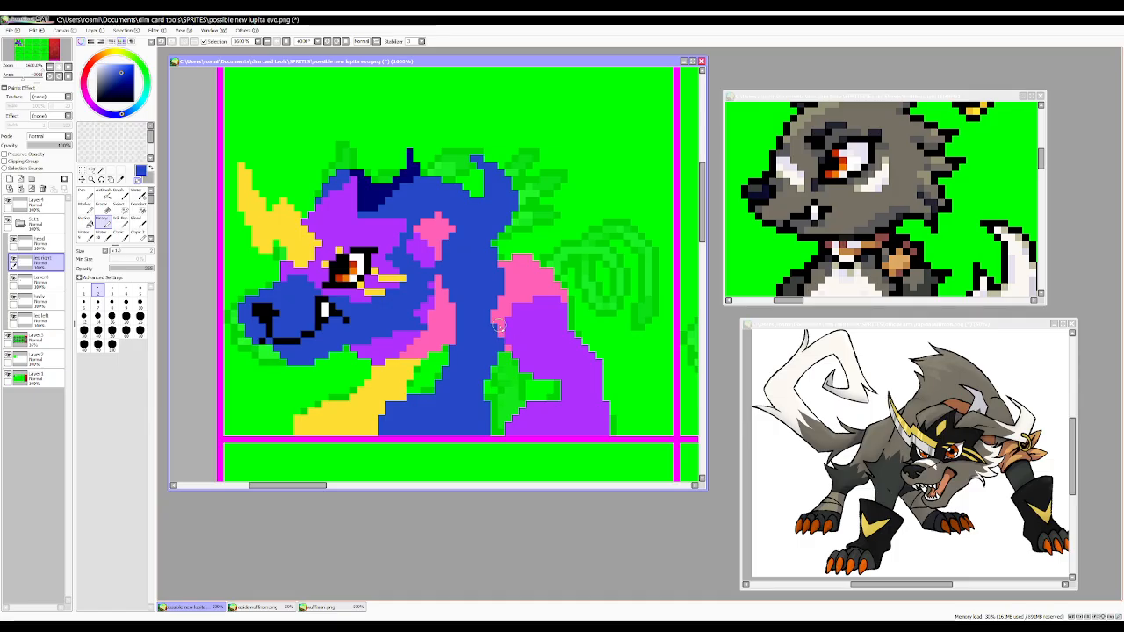
{"action": "left_click_drag", "start_coordinate": [486, 397], "coordinate": [489, 437]}
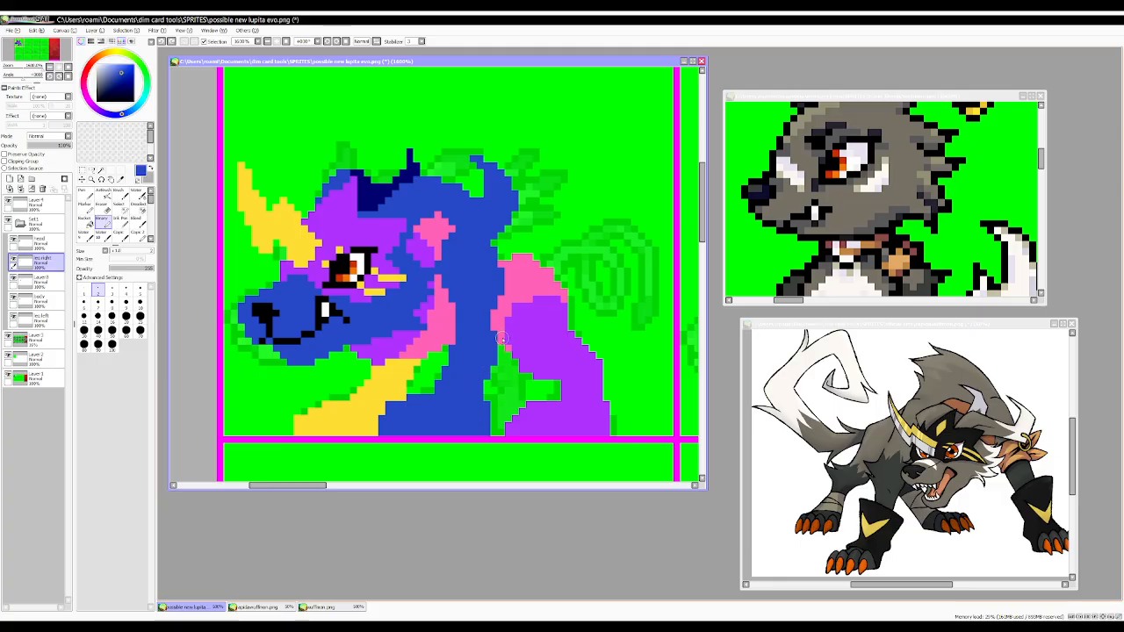
{"action": "key", "text": "bracketleft"}
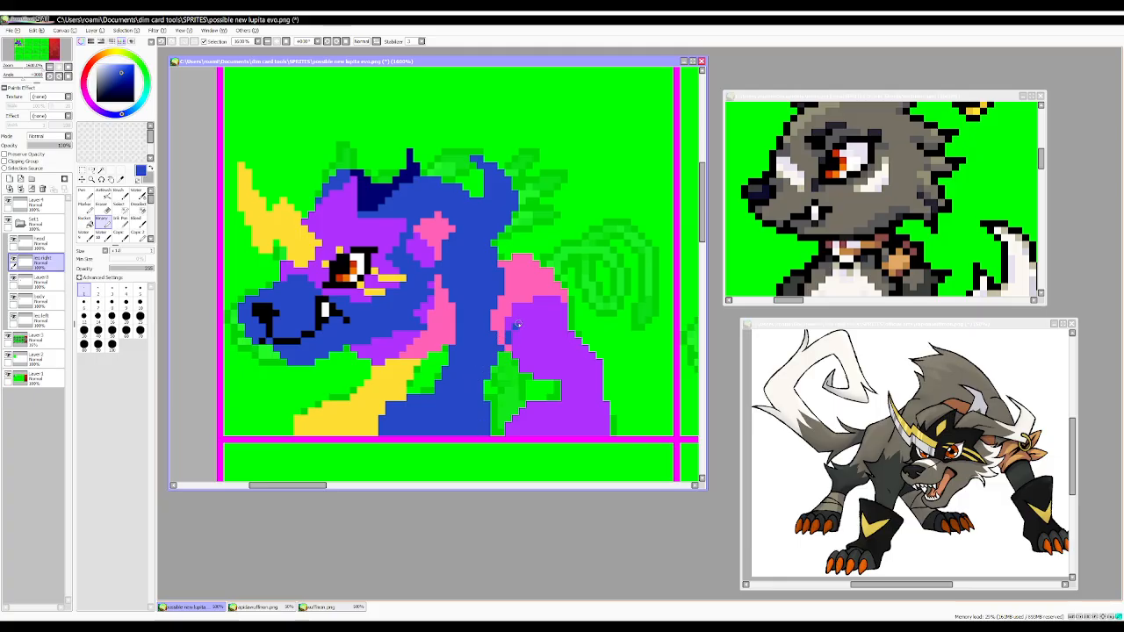
{"action": "left_click_drag", "start_coordinate": [517, 325], "coordinate": [508, 327]}
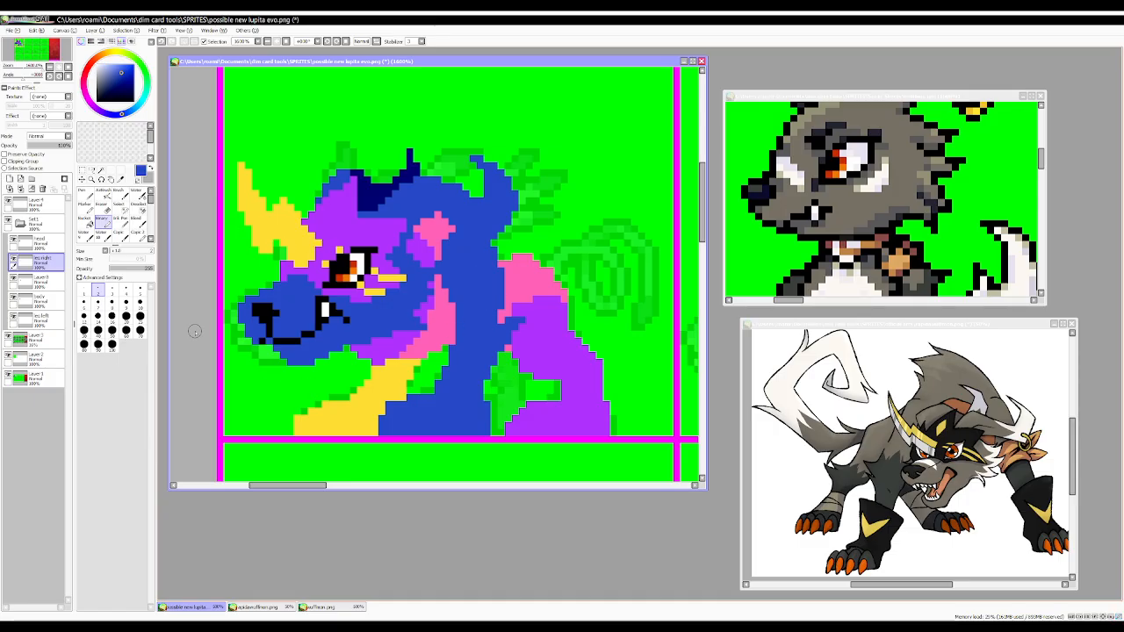
{"action": "left_click", "coordinate": [40, 300]}
{"action": "left_click", "coordinate": [35, 317]}
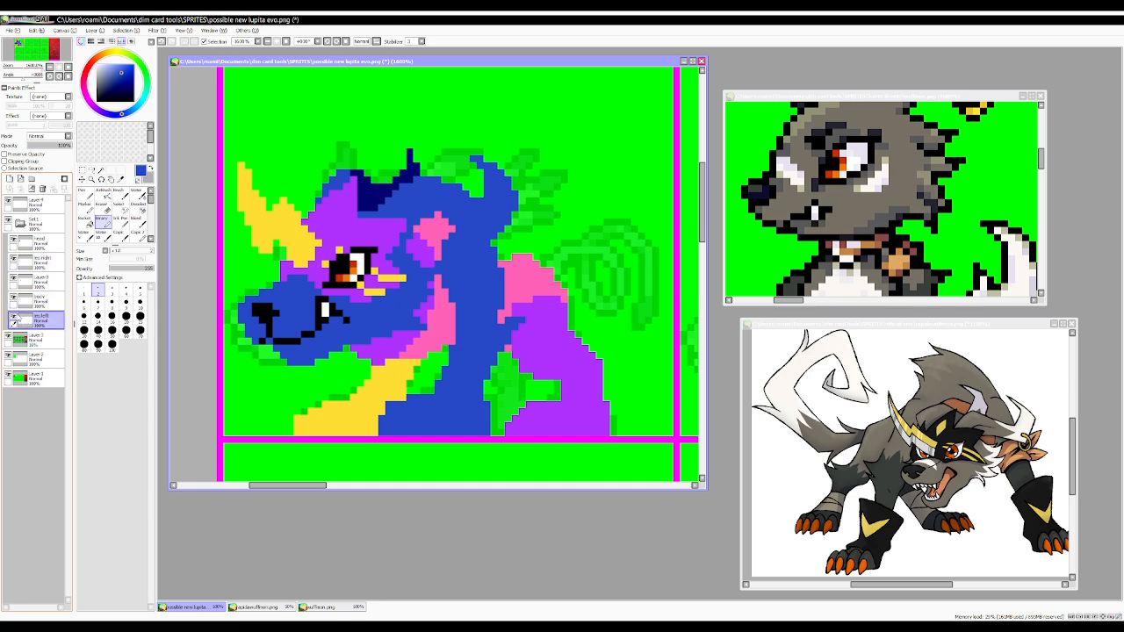
{"action": "left_click", "coordinate": [35, 281]}
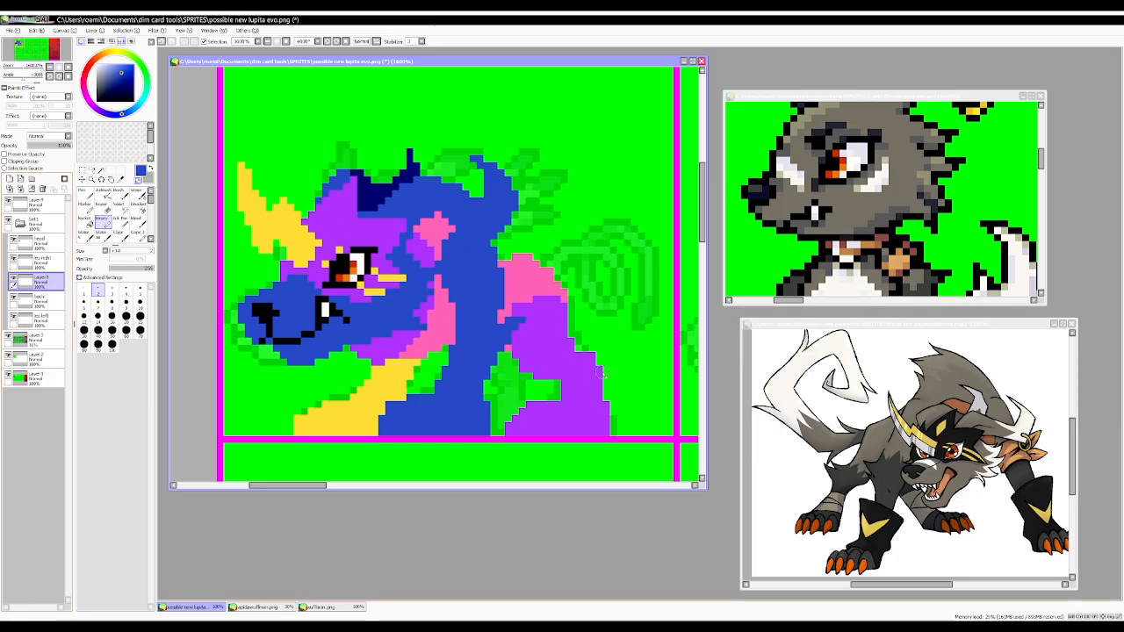
{"action": "mouse_move", "coordinate": [612, 406]}
{"action": "left_mouse_down"}
{"action": "mouse_move", "coordinate": [601, 439]}
{"action": "mouse_move", "coordinate": [613, 417]}
{"action": "left_mouse_up"}
{"action": "key", "text": "ctrl+z"}
{"action": "key", "text": "ctrl+z"}
{"action": "key", "text": "ctrl+z"}
{"action": "key", "text": "ctrl+z"}
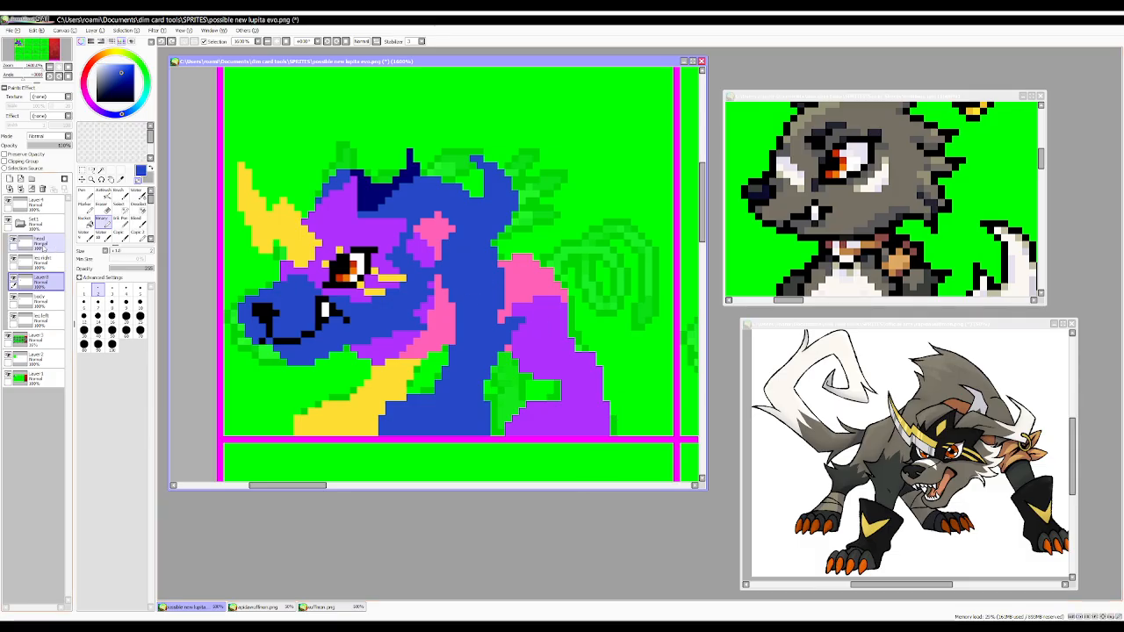
Rename the purple leg layer "hind leg front" and add a layer named "hind leg back" below the Set1 folder.
{"action": "double_click", "coordinate": [35, 276]}
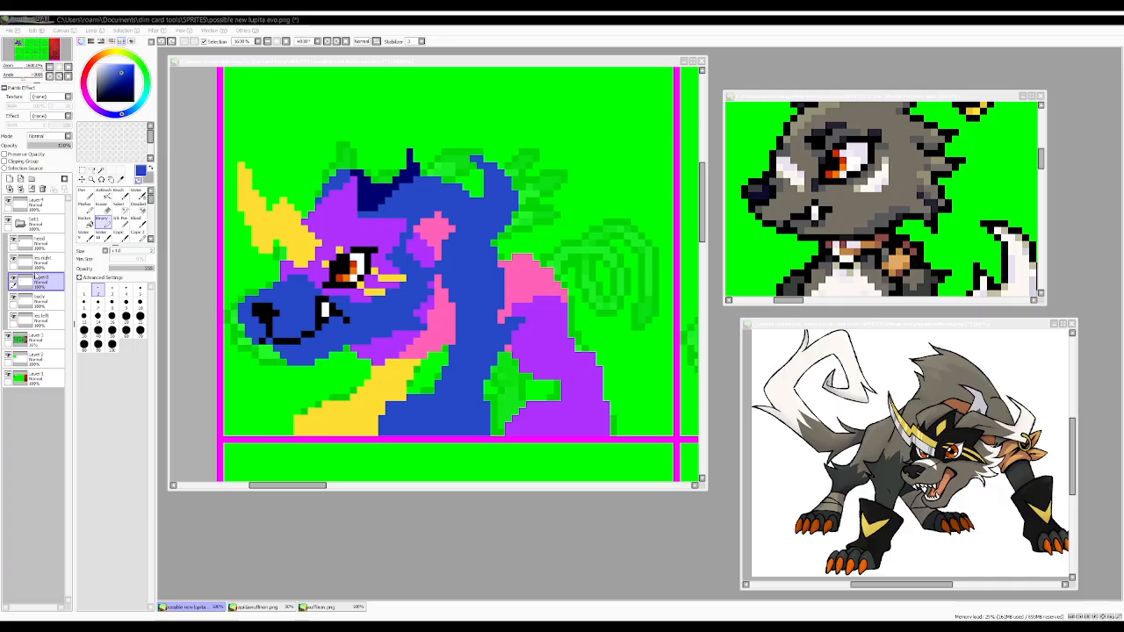
{"action": "key", "text": "Return"}
{"action": "left_click", "coordinate": [39, 320]}
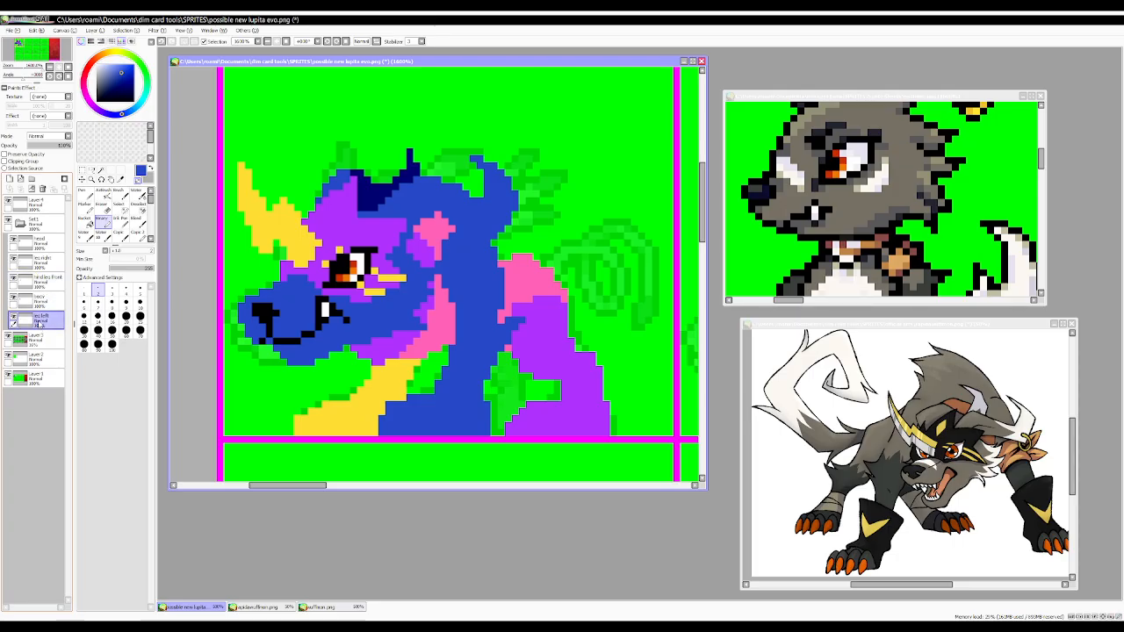
{"action": "left_click", "coordinate": [9, 178]}
{"action": "left_click_drag", "start_coordinate": [37, 320], "coordinate": [38, 351]}
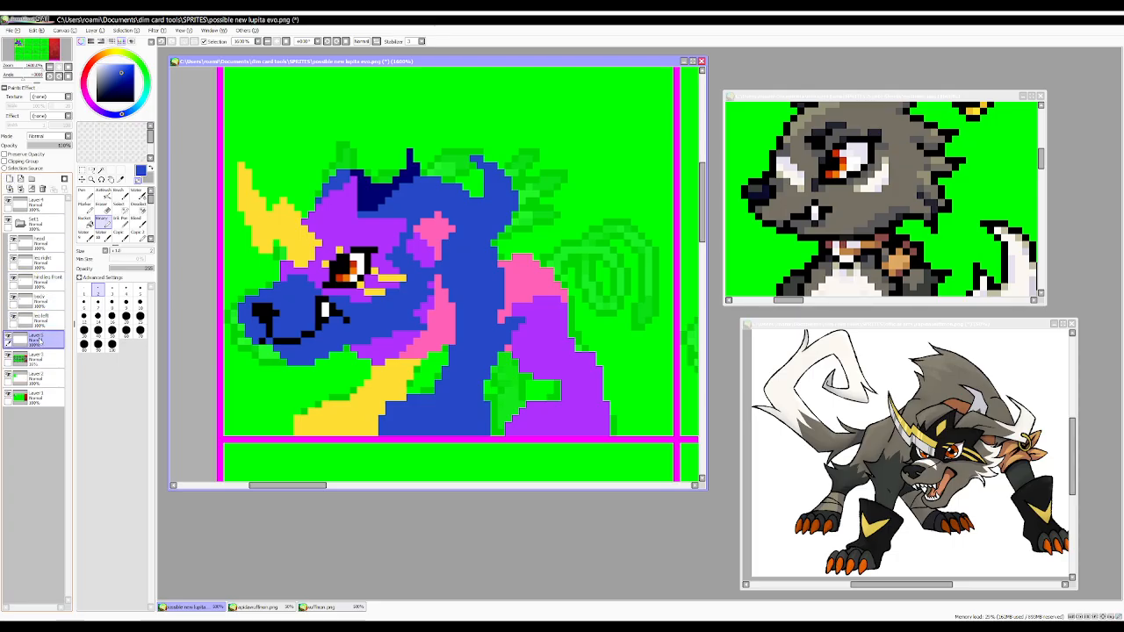
{"action": "double_click", "coordinate": [39, 341]}
{"action": "type", "text": "hind leg back"}
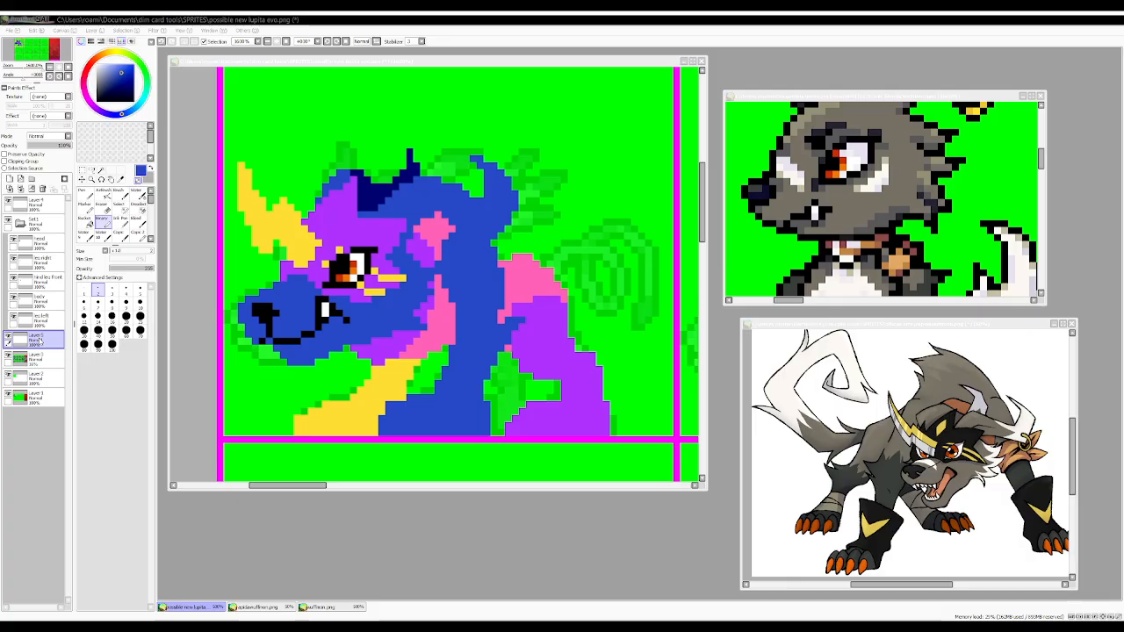
{"action": "key", "text": "Return"}
Paint the far hind leg in the foreleg's yellow between the blue foreleg and the purple hind leg.
{"action": "right_click", "coordinate": [357, 396]}
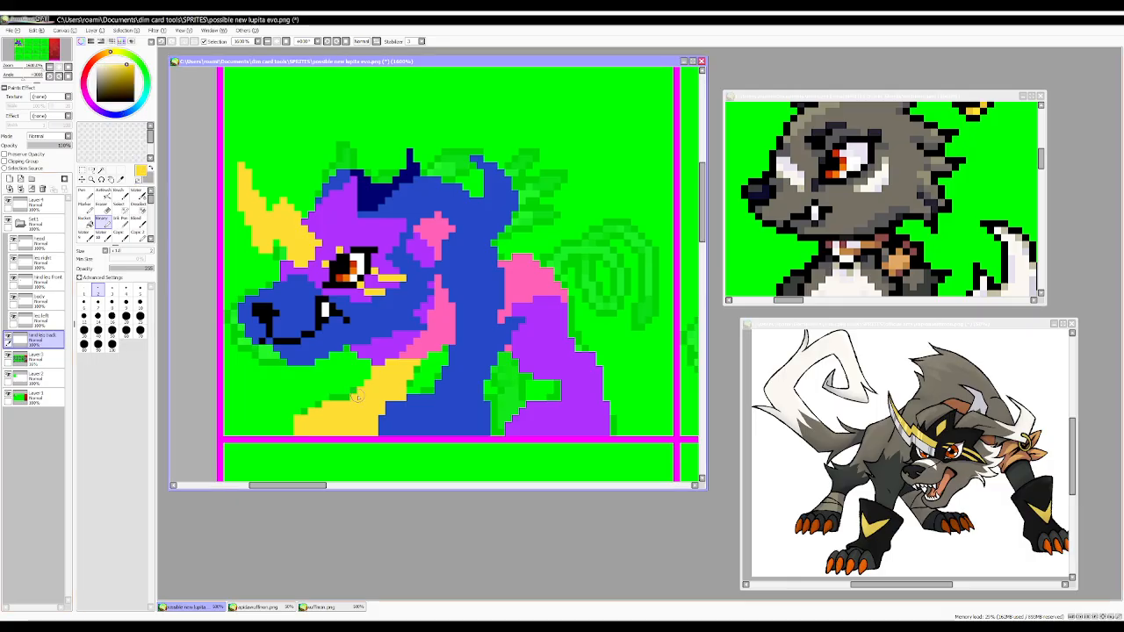
{"action": "mouse_move", "coordinate": [501, 350]}
{"action": "left_mouse_down"}
{"action": "mouse_move", "coordinate": [505, 395]}
{"action": "mouse_move", "coordinate": [502, 370]}
{"action": "mouse_move", "coordinate": [517, 400]}
{"action": "mouse_move", "coordinate": [519, 364]}
{"action": "mouse_move", "coordinate": [504, 414]}
{"action": "mouse_move", "coordinate": [507, 376]}
{"action": "mouse_move", "coordinate": [493, 420]}
{"action": "mouse_move", "coordinate": [498, 406]}
{"action": "mouse_move", "coordinate": [476, 415]}
{"action": "mouse_move", "coordinate": [489, 405]}
{"action": "mouse_move", "coordinate": [495, 427]}
{"action": "mouse_move", "coordinate": [516, 403]}
{"action": "left_mouse_up"}
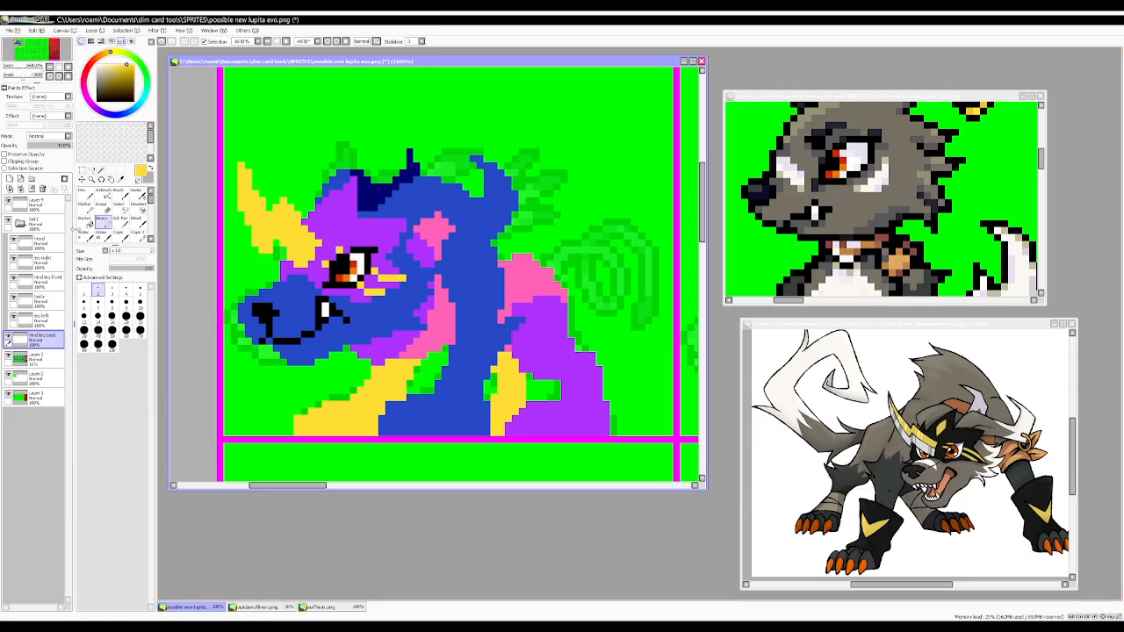
Add a layer above the "hind leg back" layer and try a thin yellow tail stroke rising from the rump.
{"action": "left_click", "coordinate": [9, 178]}
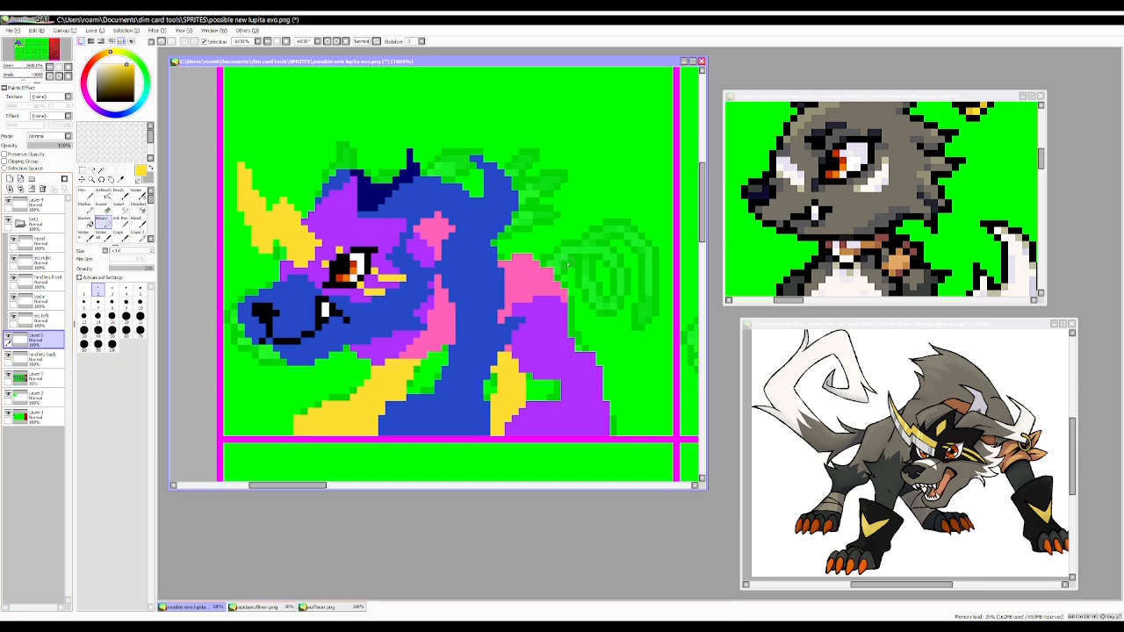
{"action": "key", "text": "["}
{"action": "left_click_drag", "start_coordinate": [542, 255], "coordinate": [544, 227]}
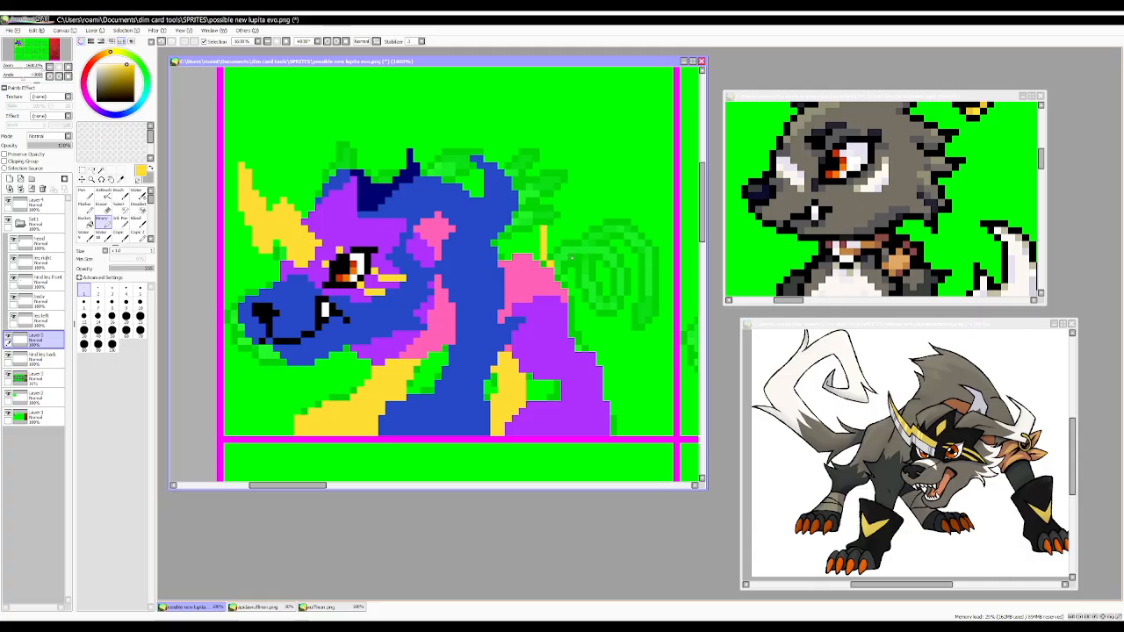
{"action": "key", "text": "ctrl+z"}
Flip the full-body wolf reference artwork horizontally and frame its curled tail.
{"action": "left_click", "coordinate": [897, 424]}
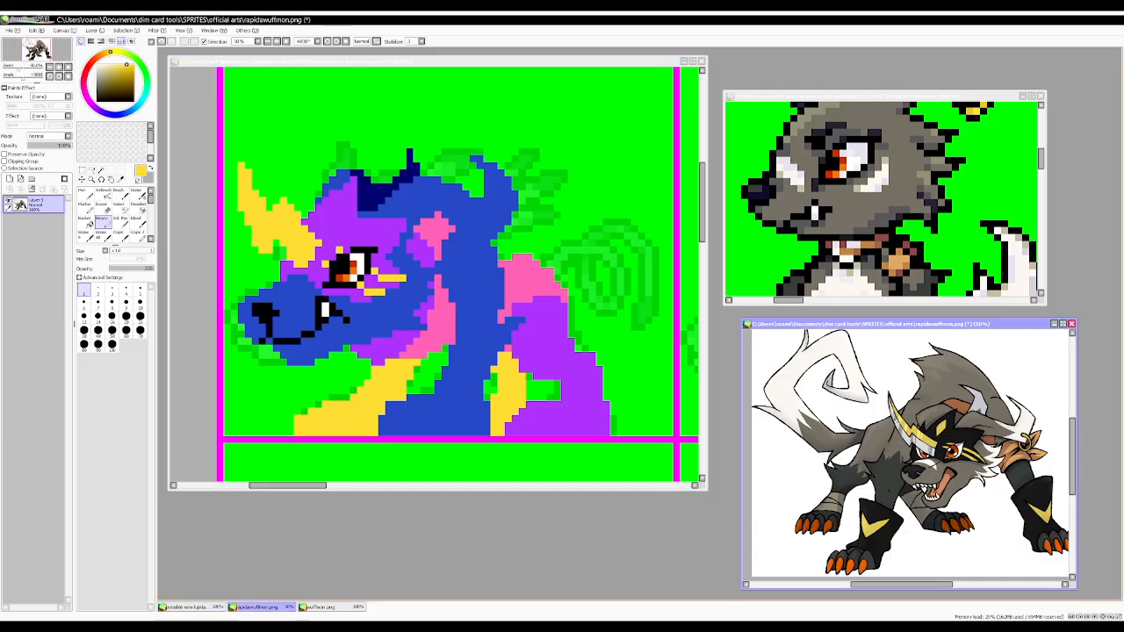
{"action": "left_click", "coordinate": [81, 169]}
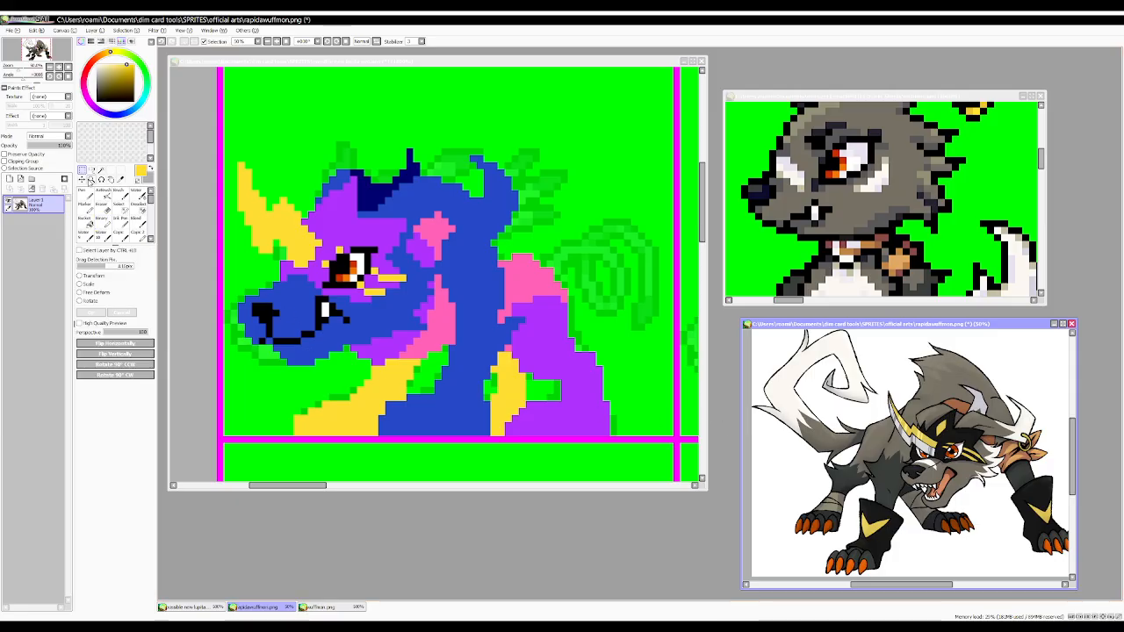
{"action": "left_click", "coordinate": [123, 342]}
{"action": "scroll", "coordinate": [1033, 408], "scroll_direction": "down", "scroll_amount": 4}
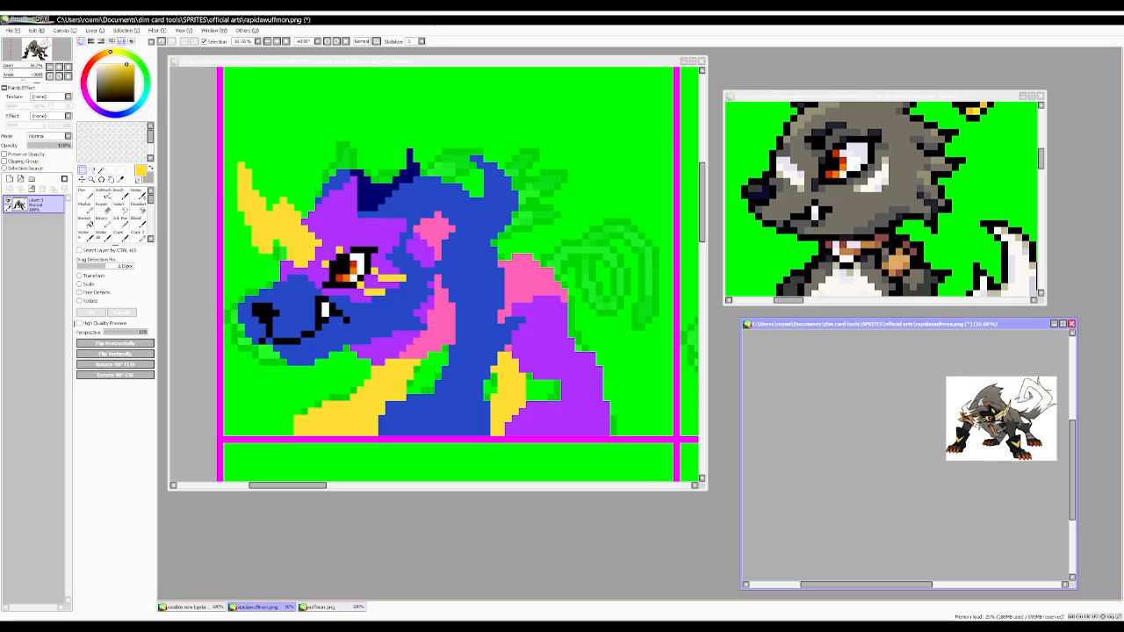
{"action": "scroll", "coordinate": [1043, 391], "scroll_direction": "up", "scroll_amount": 5}
Sketch a thin yellow spiral tail curling up from the rump on the new layer, following the flipped reference.
{"action": "left_click", "coordinate": [575, 272]}
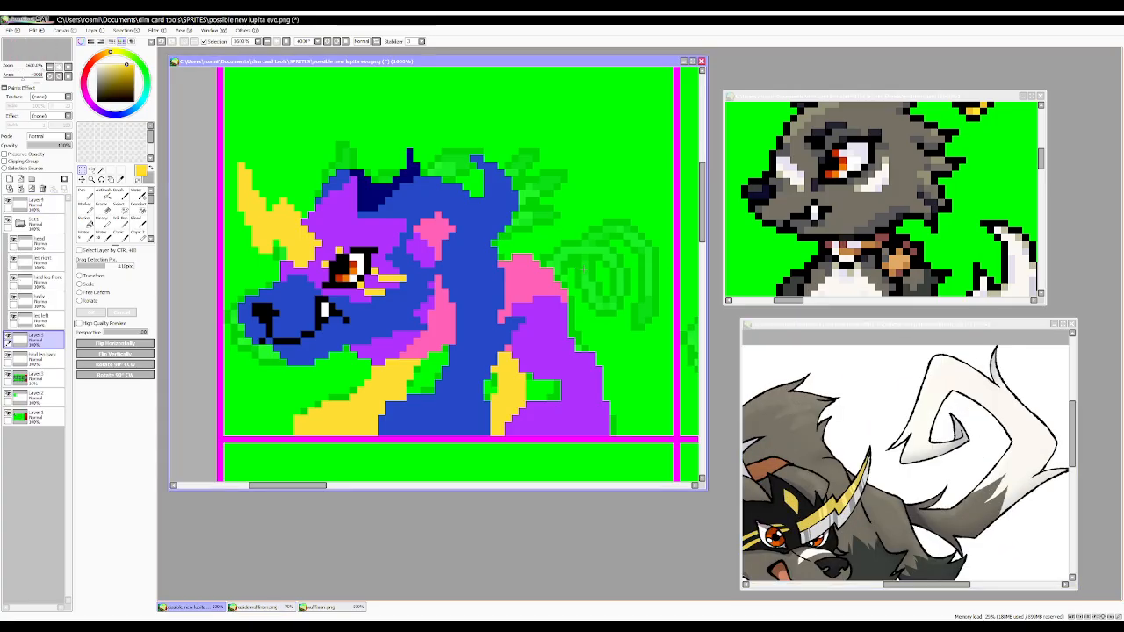
{"action": "left_click", "coordinate": [103, 221]}
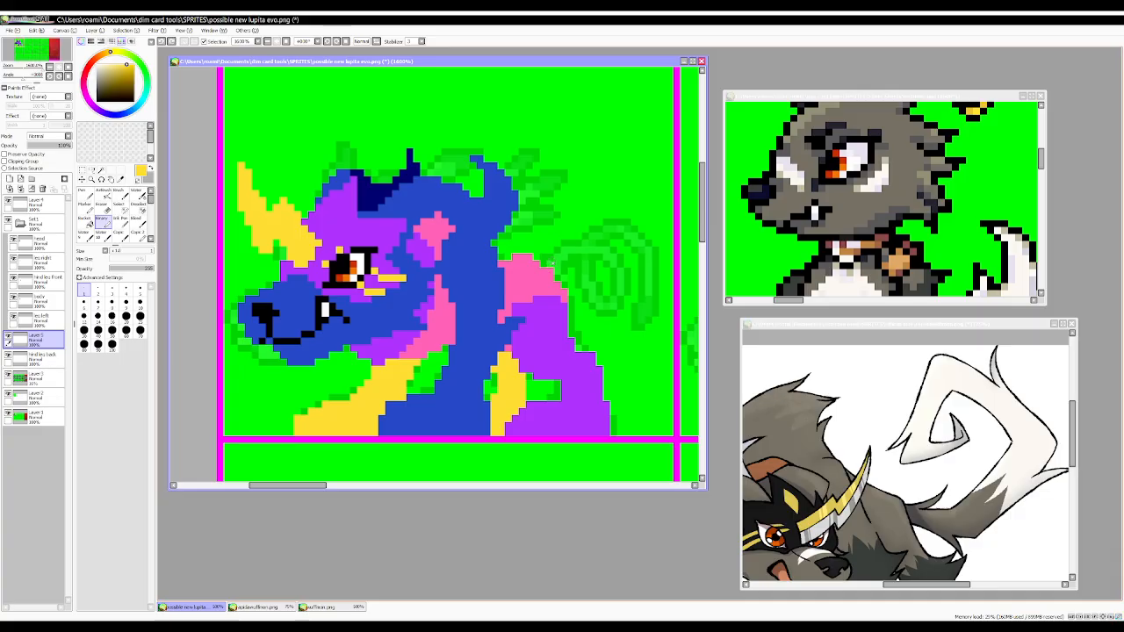
{"action": "mouse_move", "coordinate": [538, 263]}
{"action": "left_mouse_down"}
{"action": "mouse_move", "coordinate": [585, 256]}
{"action": "mouse_move", "coordinate": [638, 171]}
{"action": "mouse_move", "coordinate": [548, 108]}
{"action": "mouse_move", "coordinate": [507, 164]}
{"action": "mouse_move", "coordinate": [561, 197]}
{"action": "mouse_move", "coordinate": [564, 164]}
{"action": "left_mouse_up"}
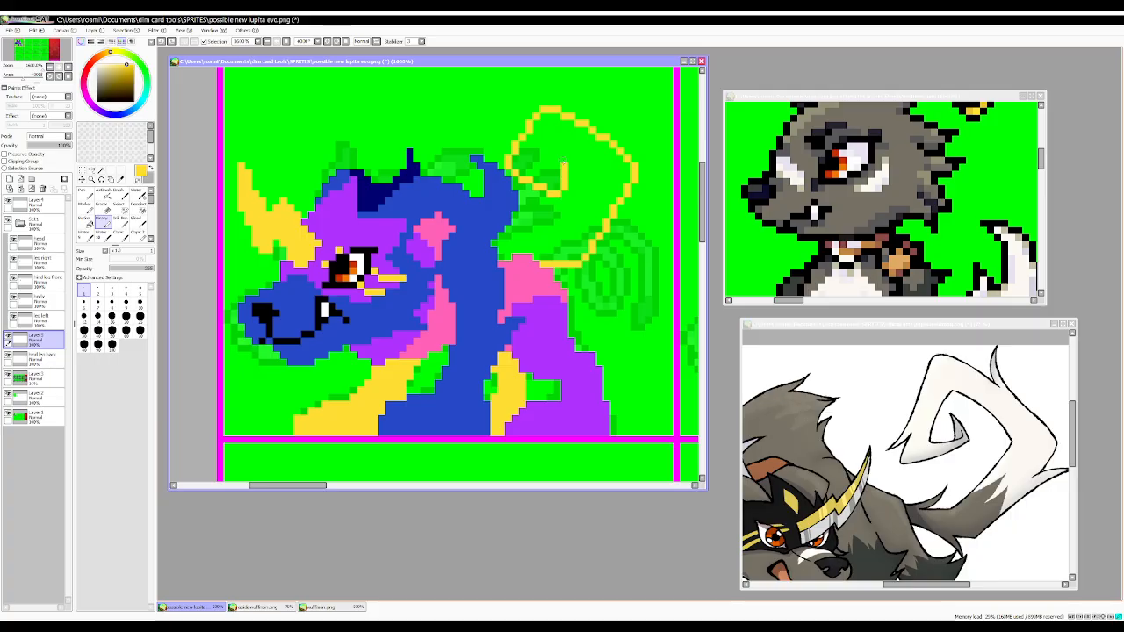
{"action": "scroll", "coordinate": [610, 250], "scroll_direction": "down", "scroll_amount": 4}
{"action": "scroll", "coordinate": [640, 226], "scroll_direction": "up", "scroll_amount": 4}
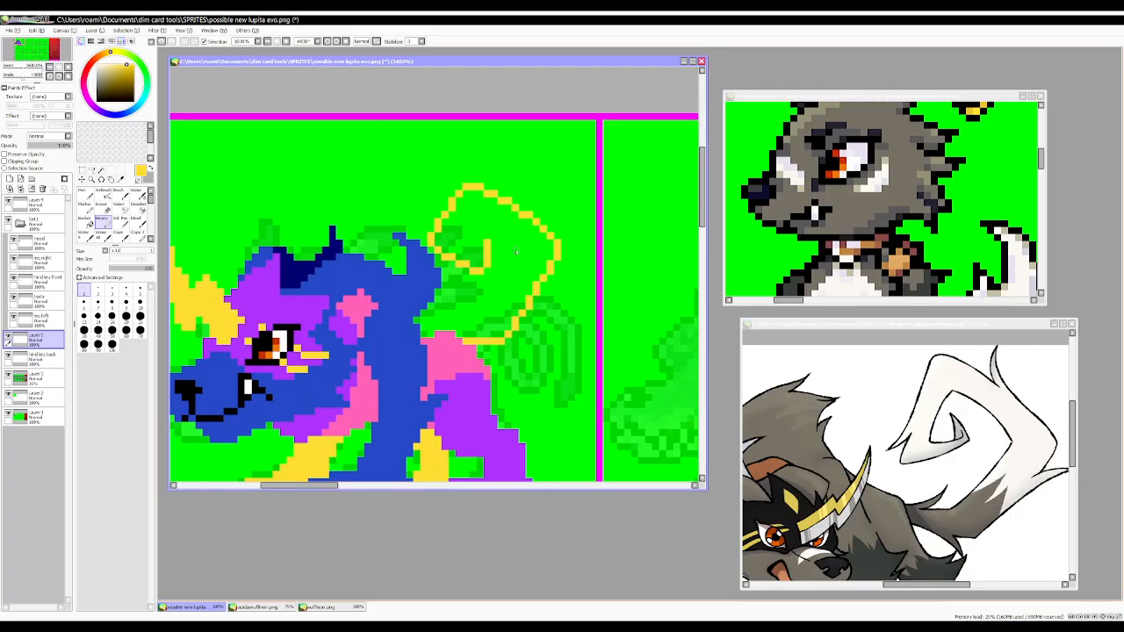
Thicken the yellow tail spiral from its inner tip around the outer curve using a size 3 brush.
{"action": "mouse_move", "coordinate": [485, 234]}
{"action": "left_mouse_down"}
{"action": "mouse_move", "coordinate": [503, 281]}
{"action": "mouse_move", "coordinate": [477, 293]}
{"action": "left_mouse_up"}
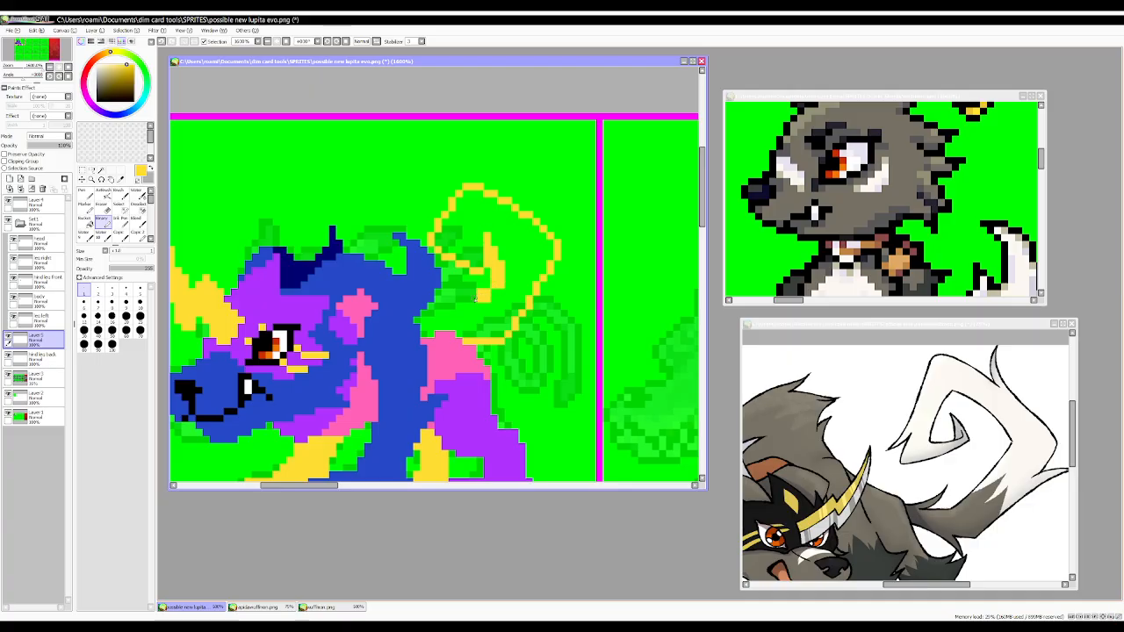
{"action": "key", "text": "bracketright"}
{"action": "key", "text": "bracketright"}
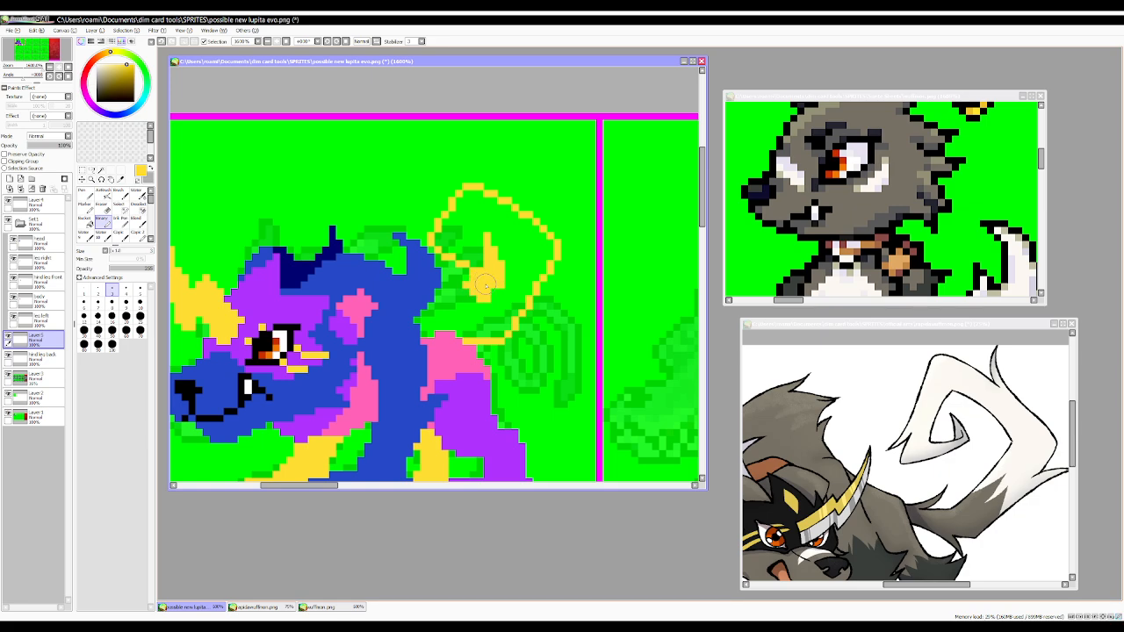
{"action": "mouse_move", "coordinate": [484, 288]}
{"action": "left_mouse_down"}
{"action": "mouse_move", "coordinate": [415, 242]}
{"action": "mouse_move", "coordinate": [445, 186]}
{"action": "mouse_move", "coordinate": [414, 240]}
{"action": "mouse_move", "coordinate": [457, 171]}
{"action": "mouse_move", "coordinate": [530, 211]}
{"action": "mouse_move", "coordinate": [514, 204]}
{"action": "mouse_move", "coordinate": [539, 234]}
{"action": "left_mouse_up"}
{"action": "key", "text": "ctrl+z"}
{"action": "key", "text": "ctrl+z"}
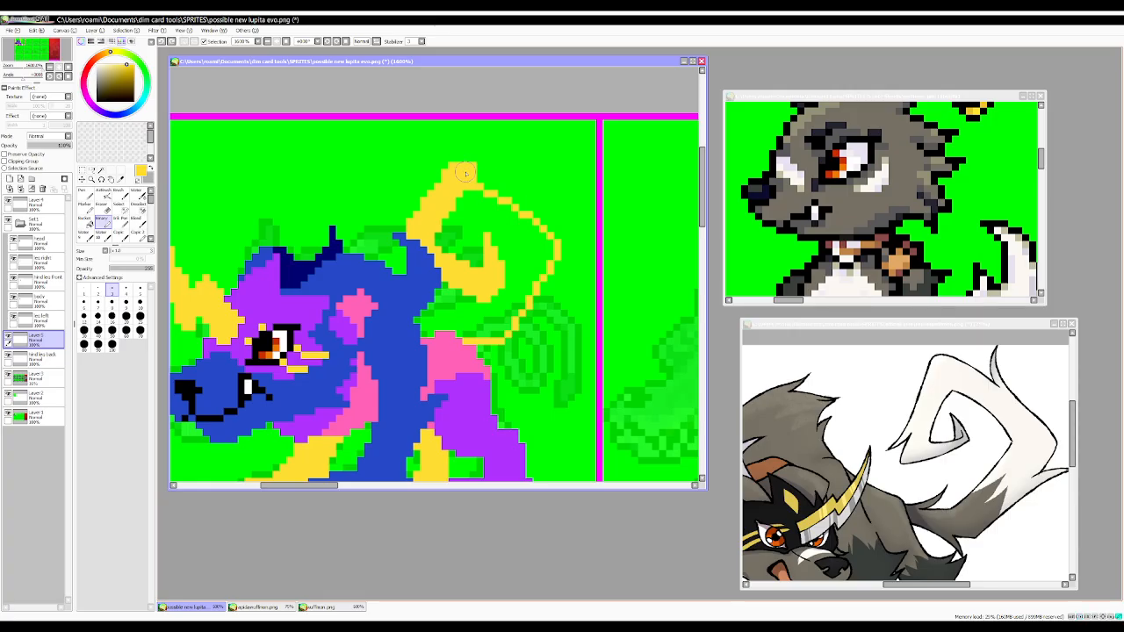
{"action": "left_click_drag", "start_coordinate": [466, 172], "coordinate": [550, 232]}
{"action": "left_click_drag", "start_coordinate": [447, 165], "coordinate": [542, 260]}
{"action": "key", "text": "ctrl+z"}
{"action": "mouse_move", "coordinate": [468, 182]}
{"action": "left_mouse_down"}
{"action": "mouse_move", "coordinate": [547, 258]}
{"action": "mouse_move", "coordinate": [554, 235]}
{"action": "mouse_move", "coordinate": [558, 246]}
{"action": "mouse_move", "coordinate": [511, 341]}
{"action": "mouse_move", "coordinate": [455, 364]}
{"action": "mouse_move", "coordinate": [466, 340]}
{"action": "mouse_move", "coordinate": [508, 335]}
{"action": "mouse_move", "coordinate": [495, 341]}
{"action": "mouse_move", "coordinate": [500, 359]}
{"action": "mouse_move", "coordinate": [480, 334]}
{"action": "mouse_move", "coordinate": [503, 331]}
{"action": "mouse_move", "coordinate": [481, 350]}
{"action": "left_mouse_up"}
Paint a pointed yellow fur tuft at the tail's base and fill it in toward the rump.
{"action": "key", "text": "bracketleft"}
{"action": "key", "text": "bracketleft"}
{"action": "key", "text": "ctrl+z"}
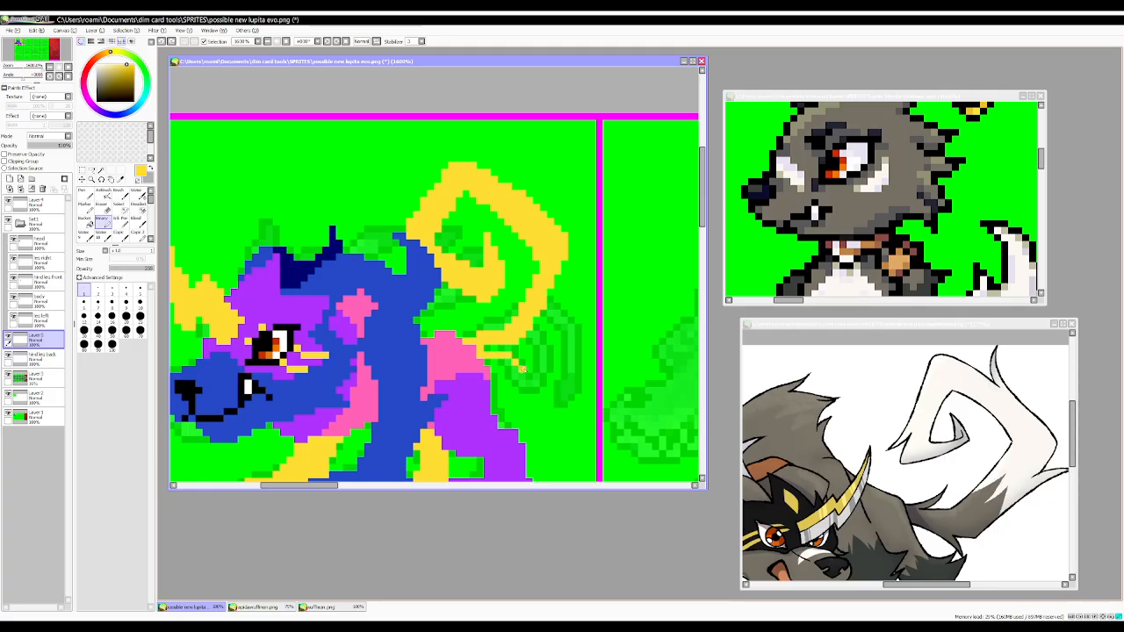
{"action": "key", "text": "ctrl+z"}
{"action": "left_click_drag", "start_coordinate": [516, 362], "coordinate": [486, 356]}
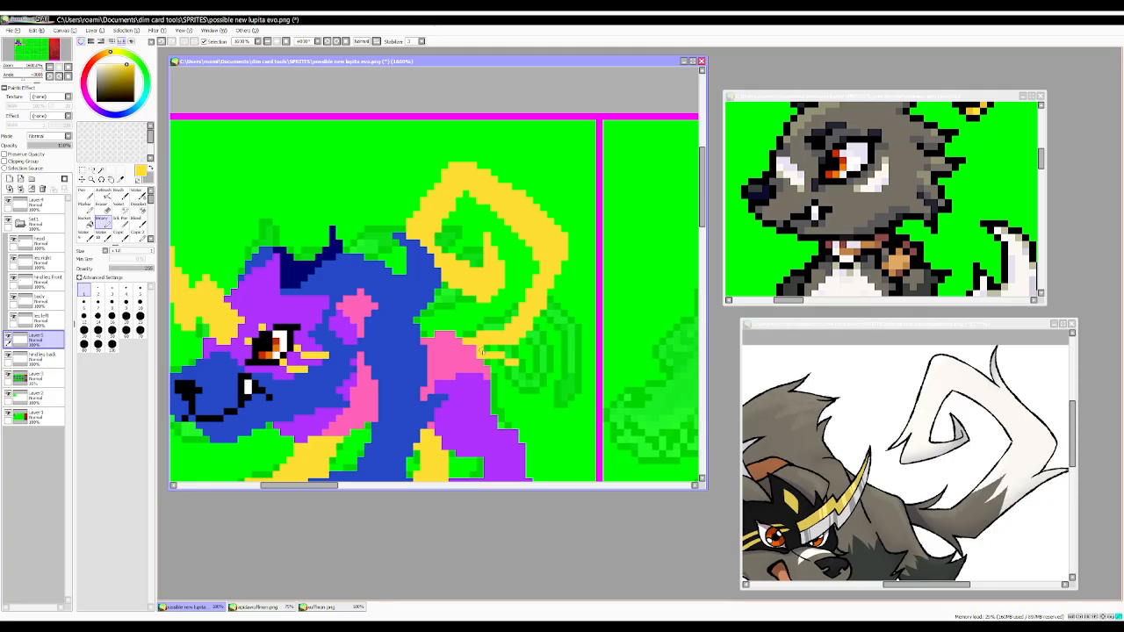
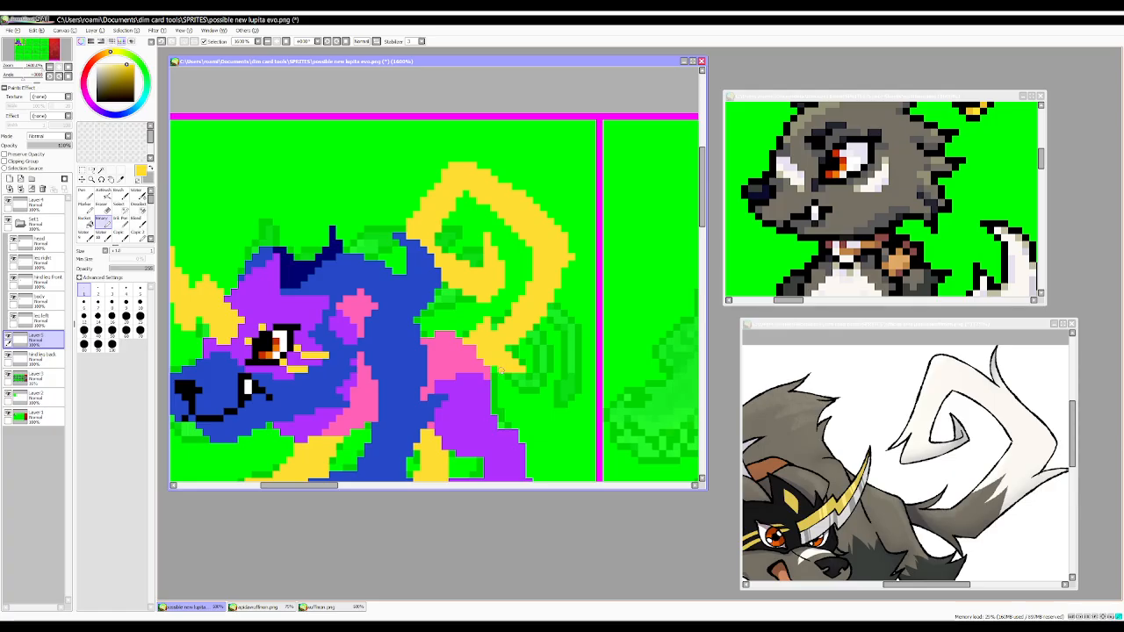
{"action": "key", "text": "bracketright"}
{"action": "key", "text": "bracketright"}
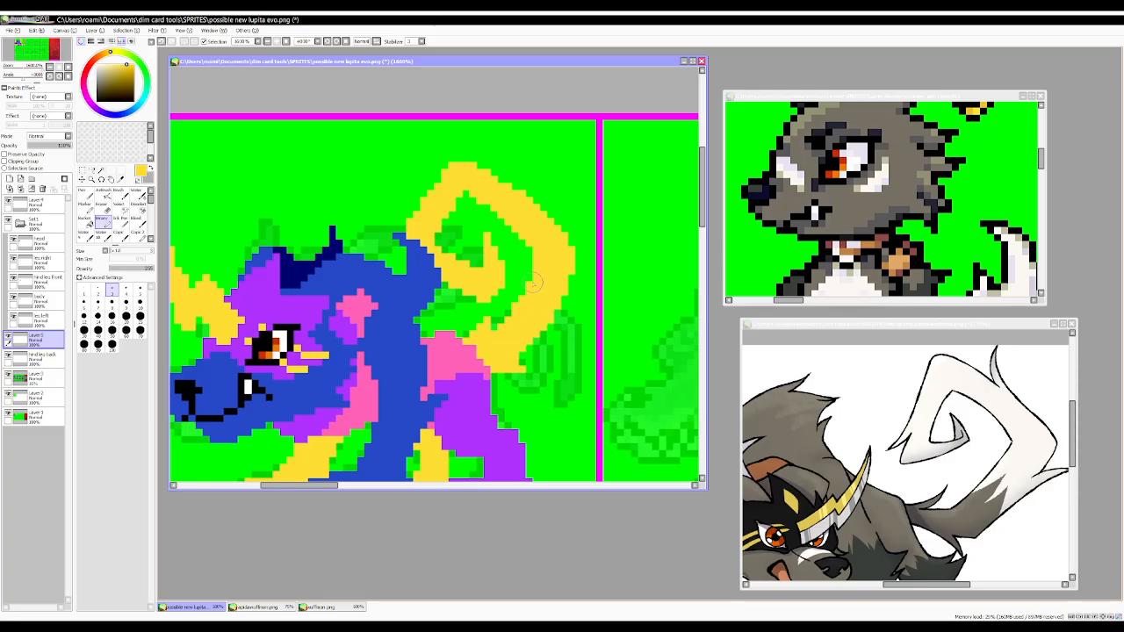
Add a small fur spike on the tail's upper edge and refine the curve inside the curl with a size 1 brush.
{"action": "key", "text": "bracketleft"}
{"action": "key", "text": "bracketleft"}
{"action": "left_click_drag", "start_coordinate": [545, 212], "coordinate": [520, 159]}
{"action": "key", "text": "ctrl+z"}
{"action": "mouse_move", "coordinate": [516, 155]}
{"action": "left_mouse_down"}
{"action": "mouse_move", "coordinate": [525, 192]}
{"action": "mouse_move", "coordinate": [521, 163]}
{"action": "mouse_move", "coordinate": [516, 188]}
{"action": "mouse_move", "coordinate": [528, 211]}
{"action": "mouse_move", "coordinate": [522, 179]}
{"action": "mouse_move", "coordinate": [461, 159]}
{"action": "left_mouse_up"}
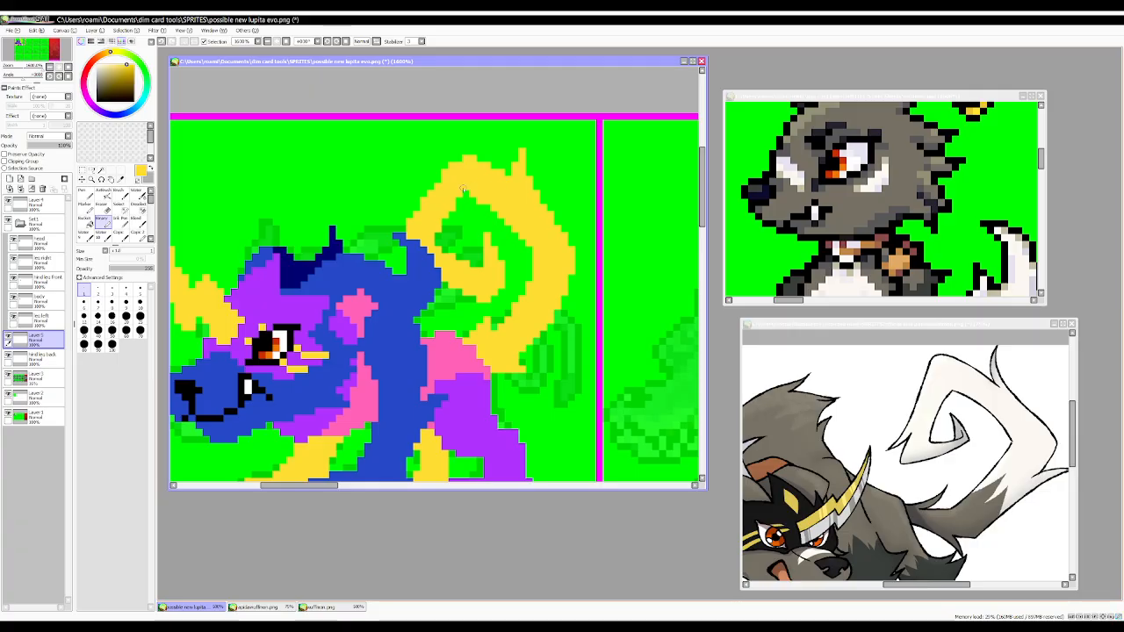
{"action": "mouse_move", "coordinate": [436, 226]}
{"action": "left_mouse_down"}
{"action": "mouse_move", "coordinate": [438, 249]}
{"action": "mouse_move", "coordinate": [468, 201]}
{"action": "left_mouse_up"}
{"action": "key", "text": "ctrl+z"}
{"action": "left_click", "coordinate": [443, 234]}
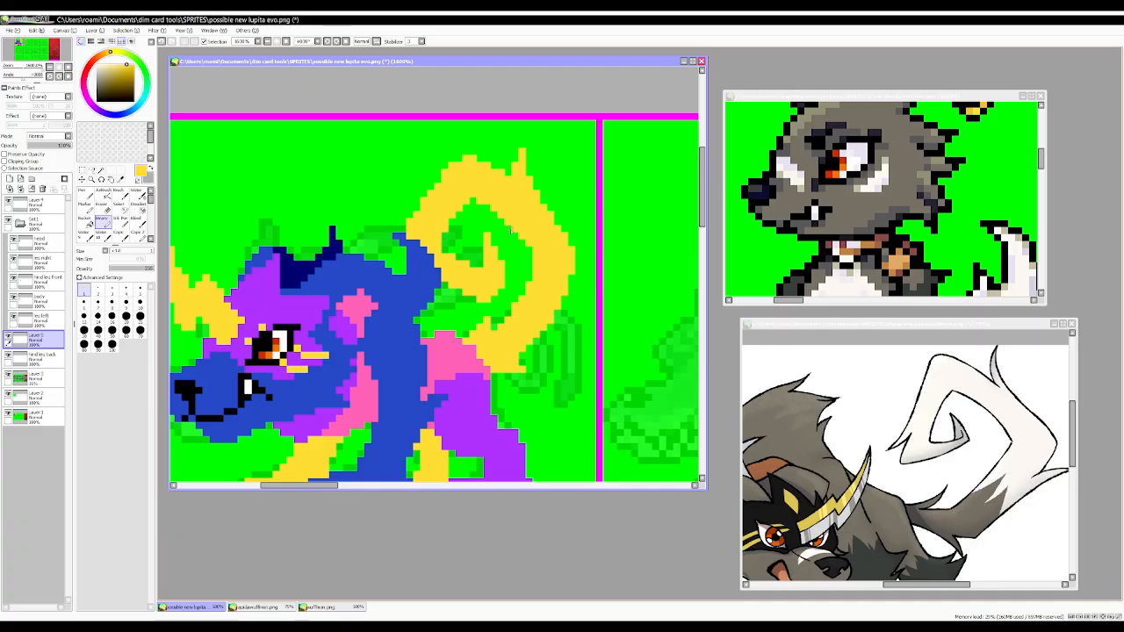
Try scaling the yellow tail shorter, shifting it over the rump and rotating it clockwise.
{"action": "scroll", "coordinate": [541, 232], "scroll_direction": "down", "scroll_amount": 7}
{"action": "scroll", "coordinate": [546, 239], "scroll_direction": "up", "scroll_amount": 1}
{"action": "scroll", "coordinate": [542, 231], "scroll_direction": "up", "scroll_amount": 3}
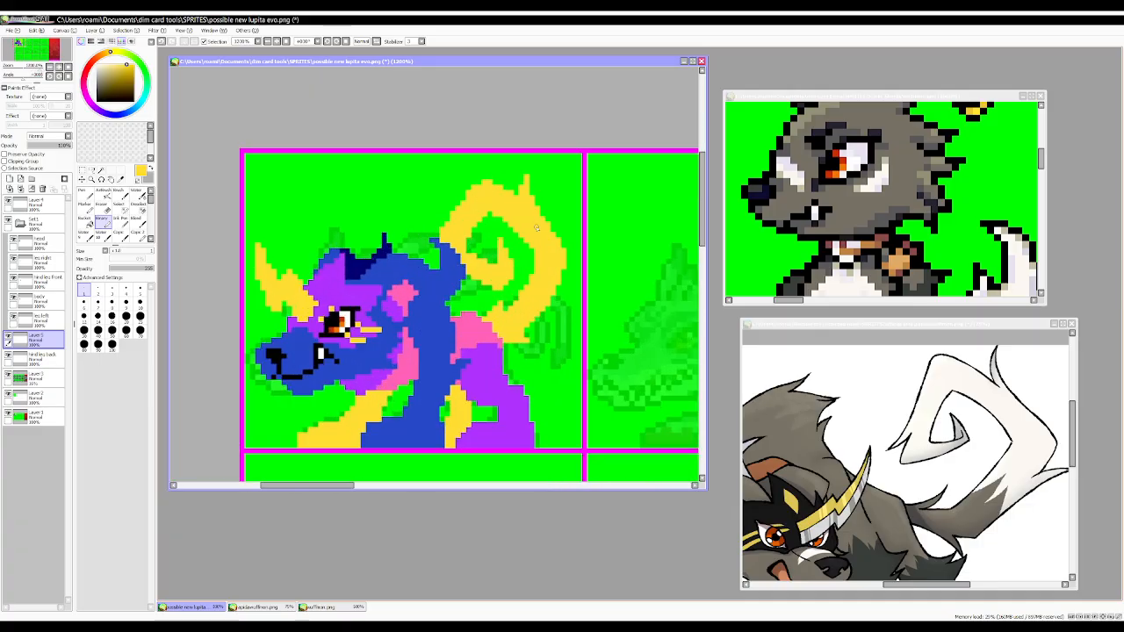
{"action": "key", "text": "ctrl+t"}
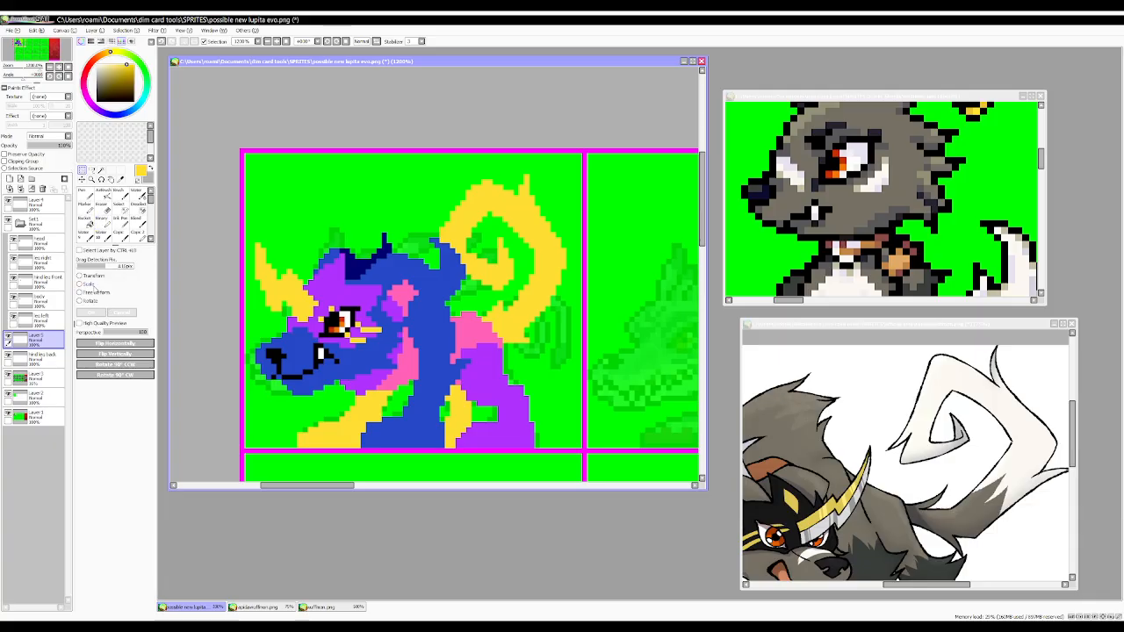
{"action": "left_click_drag", "start_coordinate": [503, 175], "coordinate": [504, 232]}
{"action": "left_click_drag", "start_coordinate": [513, 273], "coordinate": [518, 263]}
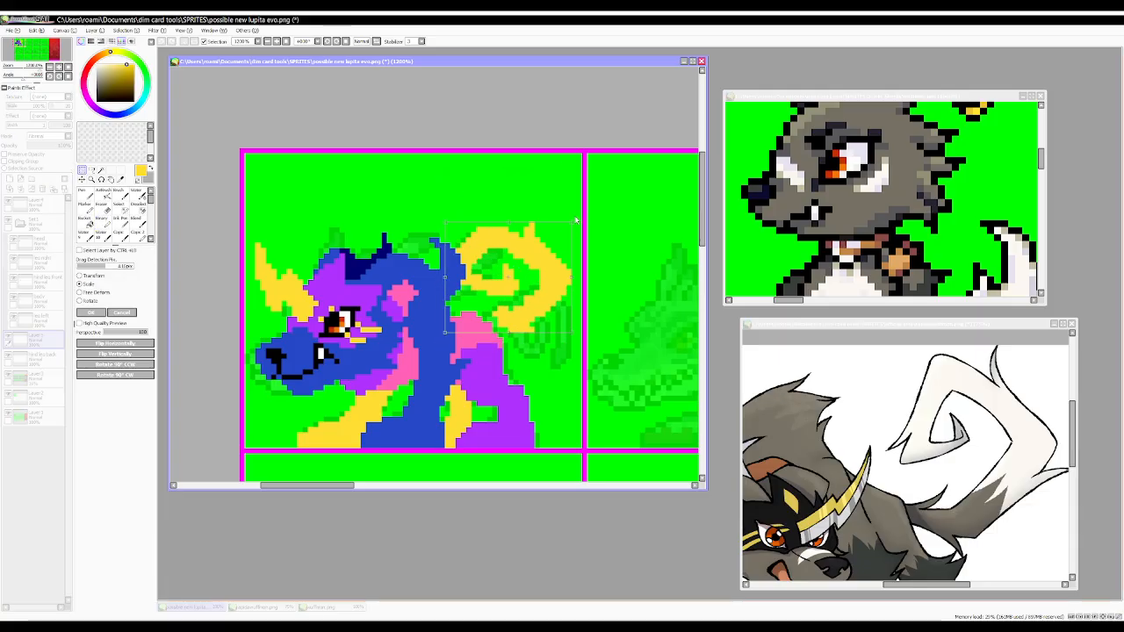
{"action": "left_click_drag", "start_coordinate": [574, 219], "coordinate": [575, 203]}
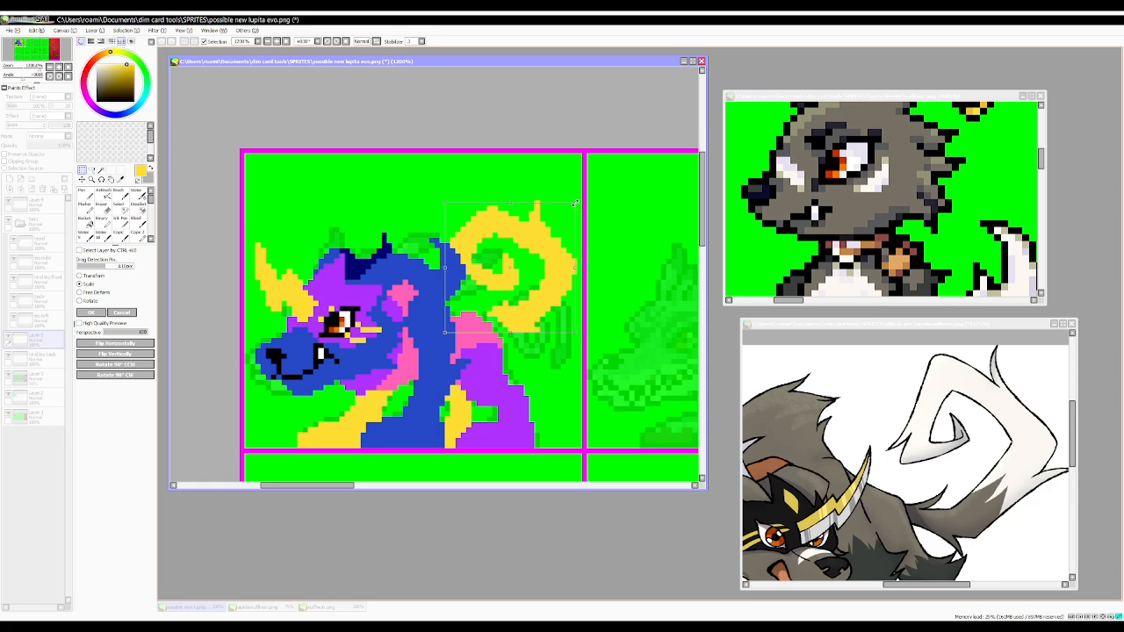
{"action": "left_click", "coordinate": [86, 300]}
{"action": "left_click_drag", "start_coordinate": [406, 175], "coordinate": [475, 152]}
{"action": "left_click_drag", "start_coordinate": [520, 262], "coordinate": [537, 281]}
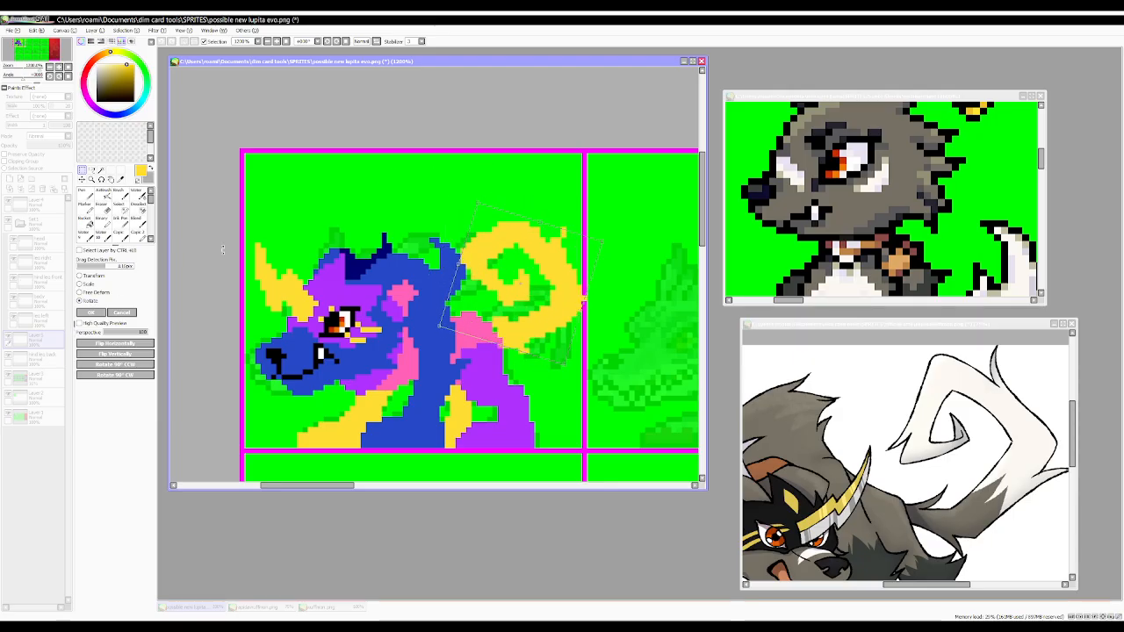
{"action": "left_click", "coordinate": [118, 312]}
Clear the yellow tail from its layer and return to the Binary brush.
{"action": "left_click", "coordinate": [32, 187]}
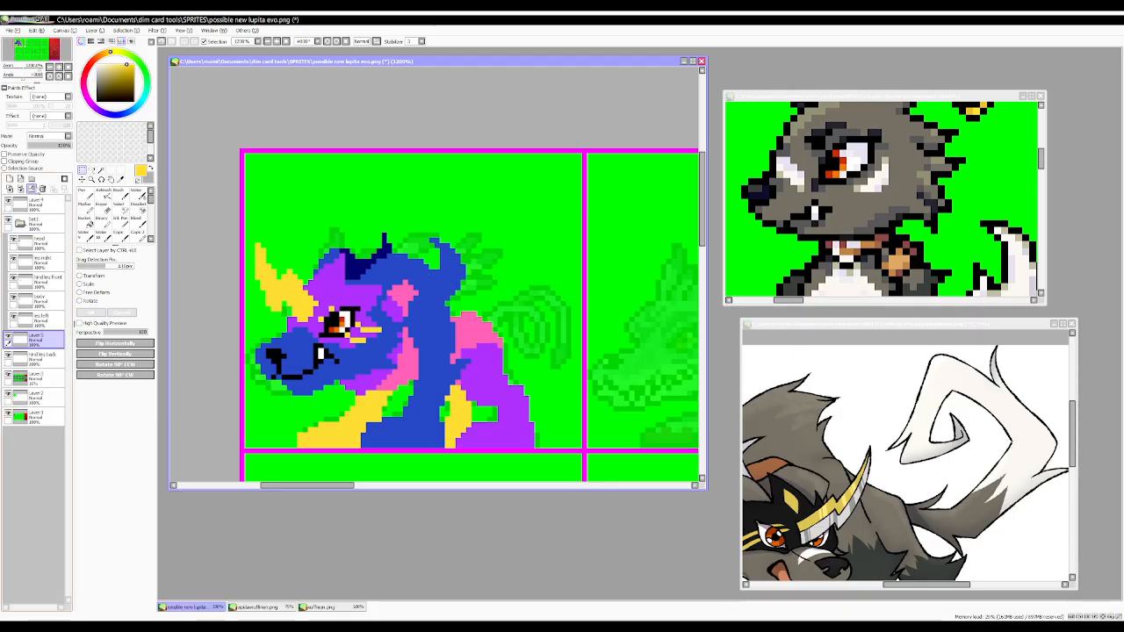
{"action": "left_click", "coordinate": [103, 221]}
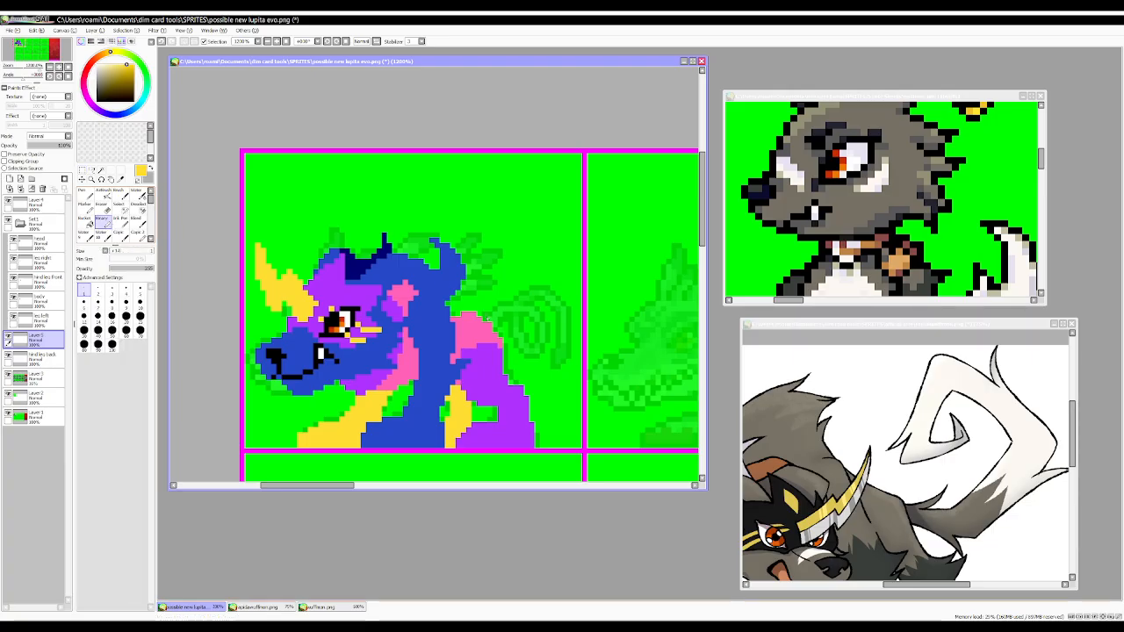
Draw a looping, curled tail in yellow rising from the pink patch on the creature's back with a small brush.
{"action": "key", "text": "bracketright"}
{"action": "key", "text": "bracketright"}
{"action": "key", "text": "bracketright"}
{"action": "key", "text": "bracketright"}
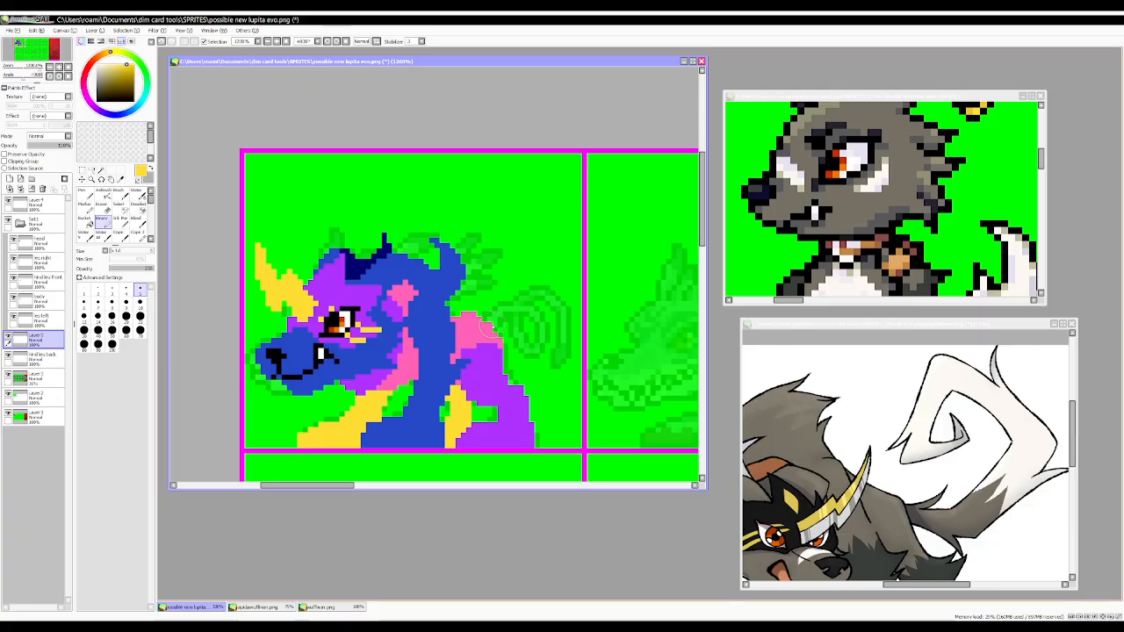
{"action": "key", "text": "bracketleft"}
{"action": "key", "text": "bracketleft"}
{"action": "mouse_move", "coordinate": [489, 327]}
{"action": "left_mouse_down"}
{"action": "mouse_move", "coordinate": [517, 322]}
{"action": "mouse_move", "coordinate": [563, 245]}
{"action": "mouse_move", "coordinate": [498, 219]}
{"action": "mouse_move", "coordinate": [481, 274]}
{"action": "mouse_move", "coordinate": [518, 272]}
{"action": "left_mouse_up"}
{"action": "key", "text": "ctrl+z"}
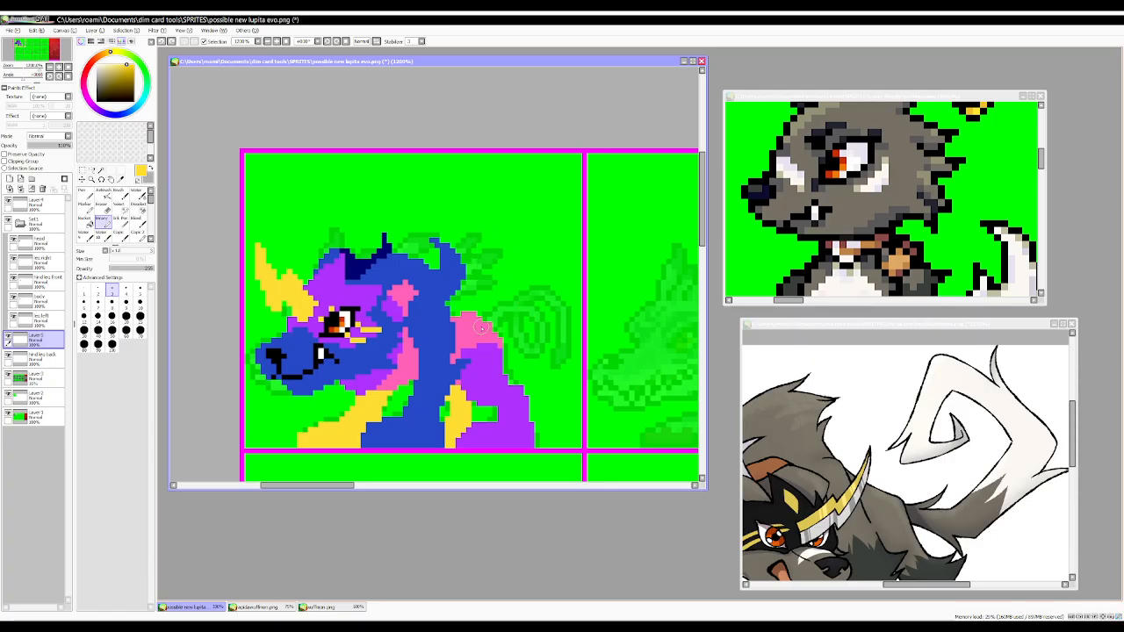
{"action": "mouse_move", "coordinate": [479, 316]}
{"action": "left_mouse_down"}
{"action": "mouse_move", "coordinate": [541, 309]}
{"action": "mouse_move", "coordinate": [563, 226]}
{"action": "mouse_move", "coordinate": [488, 172]}
{"action": "mouse_move", "coordinate": [483, 317]}
{"action": "mouse_move", "coordinate": [533, 318]}
{"action": "mouse_move", "coordinate": [495, 307]}
{"action": "mouse_move", "coordinate": [511, 322]}
{"action": "mouse_move", "coordinate": [502, 309]}
{"action": "mouse_move", "coordinate": [539, 318]}
{"action": "mouse_move", "coordinate": [566, 239]}
{"action": "mouse_move", "coordinate": [482, 221]}
{"action": "mouse_move", "coordinate": [511, 286]}
{"action": "mouse_move", "coordinate": [560, 247]}
{"action": "mouse_move", "coordinate": [562, 211]}
{"action": "mouse_move", "coordinate": [548, 195]}
{"action": "left_mouse_up"}
{"action": "key", "text": "ctrl+z"}
{"action": "key", "text": "ctrl+z"}
{"action": "key", "text": "ctrl+z"}
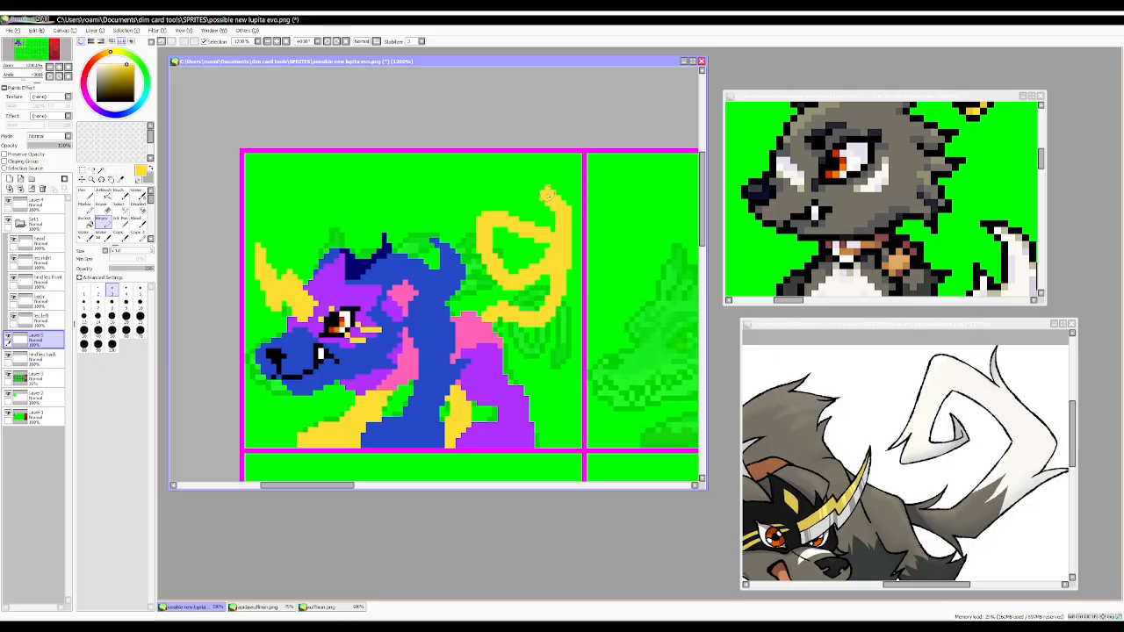
Add a new layer above the tail, reduce the brush to its smallest size and pick up the blue of the mane.
{"action": "scroll", "coordinate": [550, 308], "scroll_direction": "down", "scroll_amount": 4}
{"action": "scroll", "coordinate": [550, 269], "scroll_direction": "up", "scroll_amount": 4}
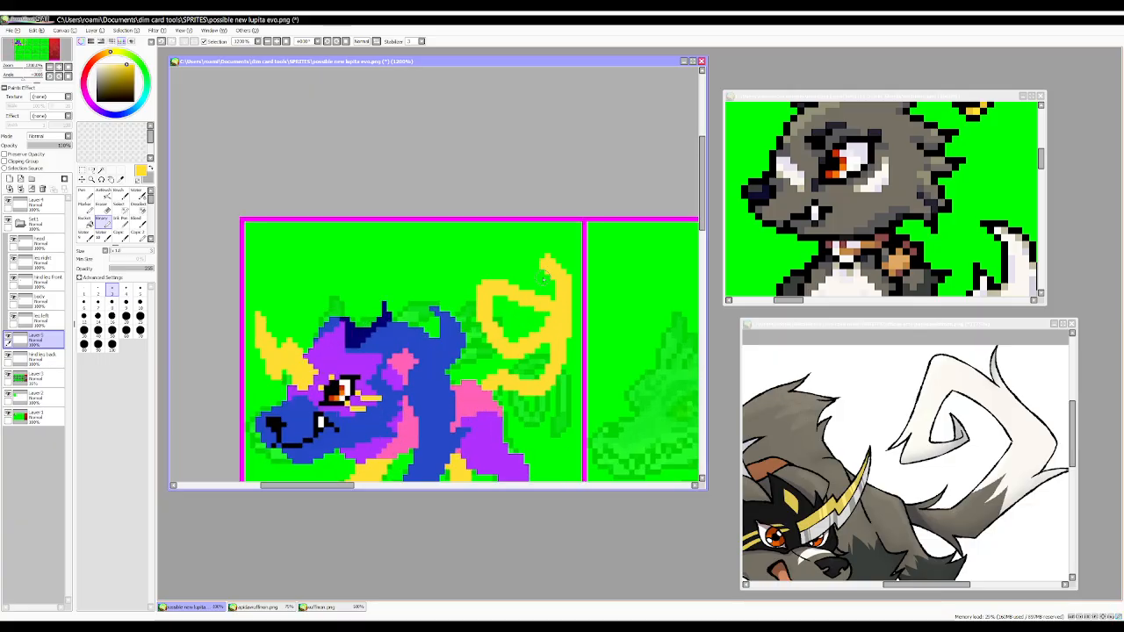
{"action": "key", "text": "bracketleft"}
{"action": "key", "text": "bracketleft"}
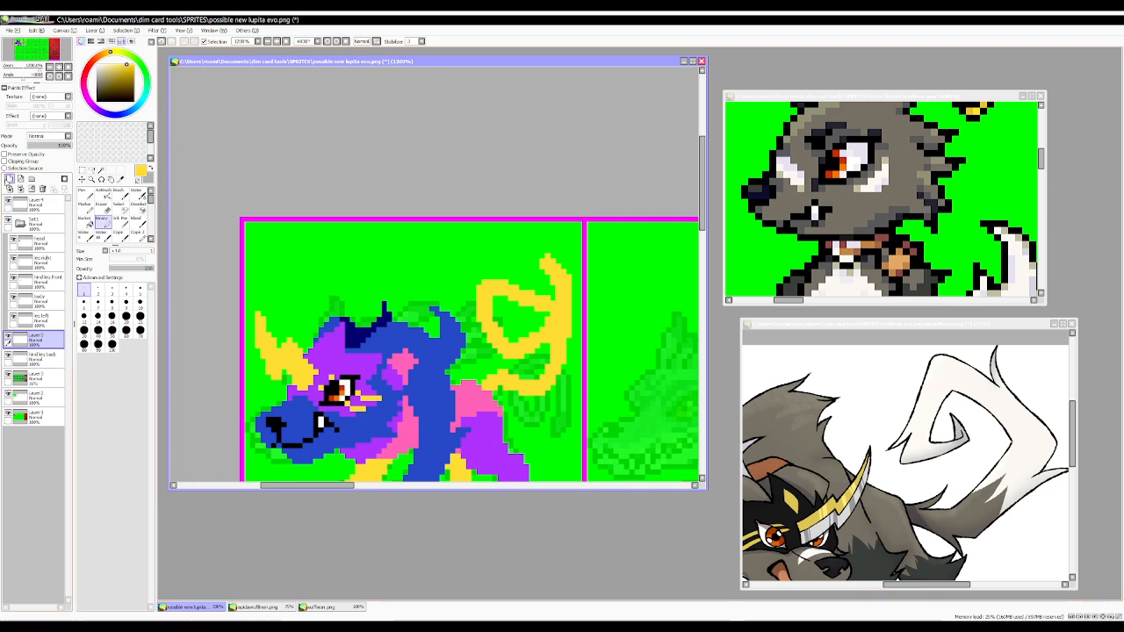
{"action": "left_click", "coordinate": [9, 179]}
{"action": "right_click", "coordinate": [441, 401]}
{"action": "scroll", "coordinate": [518, 402], "scroll_direction": "up", "scroll_amount": 1}
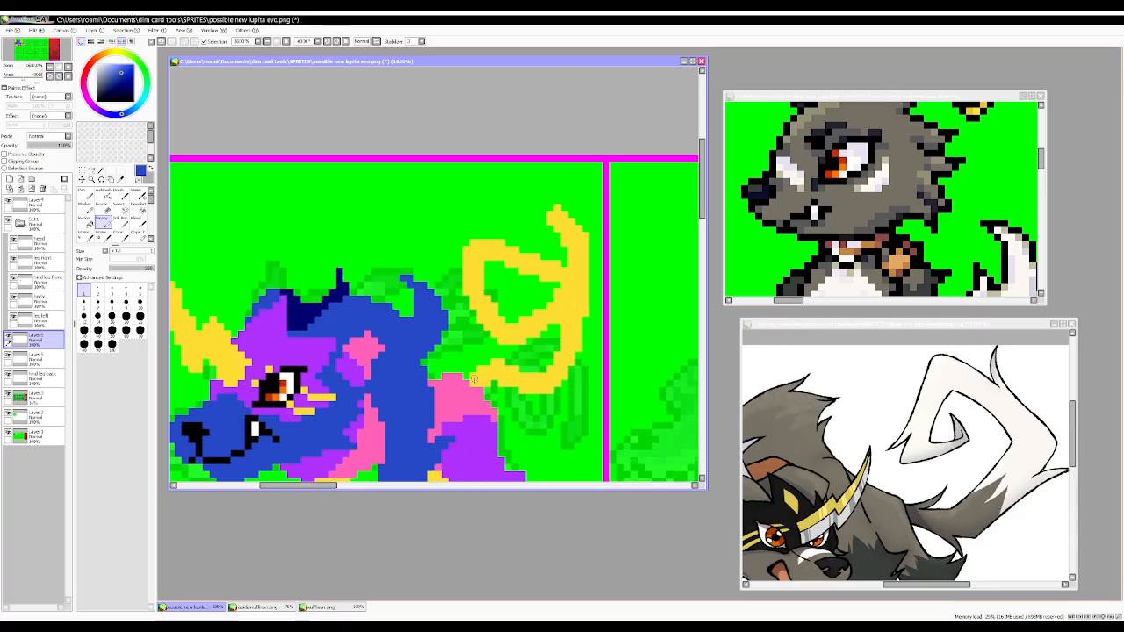
Trace the inner and outer edges of the yellow curled tail with a thin blue pixel outline.
{"action": "mouse_move", "coordinate": [474, 379]}
{"action": "left_mouse_down"}
{"action": "mouse_move", "coordinate": [497, 354]}
{"action": "mouse_move", "coordinate": [476, 366]}
{"action": "mouse_move", "coordinate": [502, 354]}
{"action": "mouse_move", "coordinate": [540, 369]}
{"action": "mouse_move", "coordinate": [557, 326]}
{"action": "left_mouse_up"}
{"action": "key", "text": "ctrl+z"}
{"action": "mouse_move", "coordinate": [480, 386]}
{"action": "left_mouse_down"}
{"action": "mouse_move", "coordinate": [515, 381]}
{"action": "mouse_move", "coordinate": [511, 393]}
{"action": "mouse_move", "coordinate": [471, 385]}
{"action": "mouse_move", "coordinate": [499, 377]}
{"action": "mouse_move", "coordinate": [508, 387]}
{"action": "mouse_move", "coordinate": [500, 377]}
{"action": "mouse_move", "coordinate": [554, 401]}
{"action": "mouse_move", "coordinate": [584, 321]}
{"action": "left_mouse_up"}
{"action": "key", "text": "ctrl+z"}
{"action": "left_click_drag", "start_coordinate": [468, 244], "coordinate": [467, 299]}
{"action": "key", "text": "ctrl+z"}
{"action": "mouse_move", "coordinate": [468, 241]}
{"action": "left_mouse_down"}
{"action": "mouse_move", "coordinate": [458, 291]}
{"action": "mouse_move", "coordinate": [472, 237]}
{"action": "mouse_move", "coordinate": [459, 258]}
{"action": "mouse_move", "coordinate": [463, 296]}
{"action": "mouse_move", "coordinate": [494, 351]}
{"action": "mouse_move", "coordinate": [552, 327]}
{"action": "mouse_move", "coordinate": [592, 291]}
{"action": "mouse_move", "coordinate": [578, 244]}
{"action": "mouse_move", "coordinate": [548, 212]}
{"action": "mouse_move", "coordinate": [567, 259]}
{"action": "mouse_move", "coordinate": [549, 292]}
{"action": "mouse_move", "coordinate": [502, 314]}
{"action": "mouse_move", "coordinate": [484, 270]}
{"action": "left_mouse_up"}
{"action": "key", "text": "ctrl+z"}
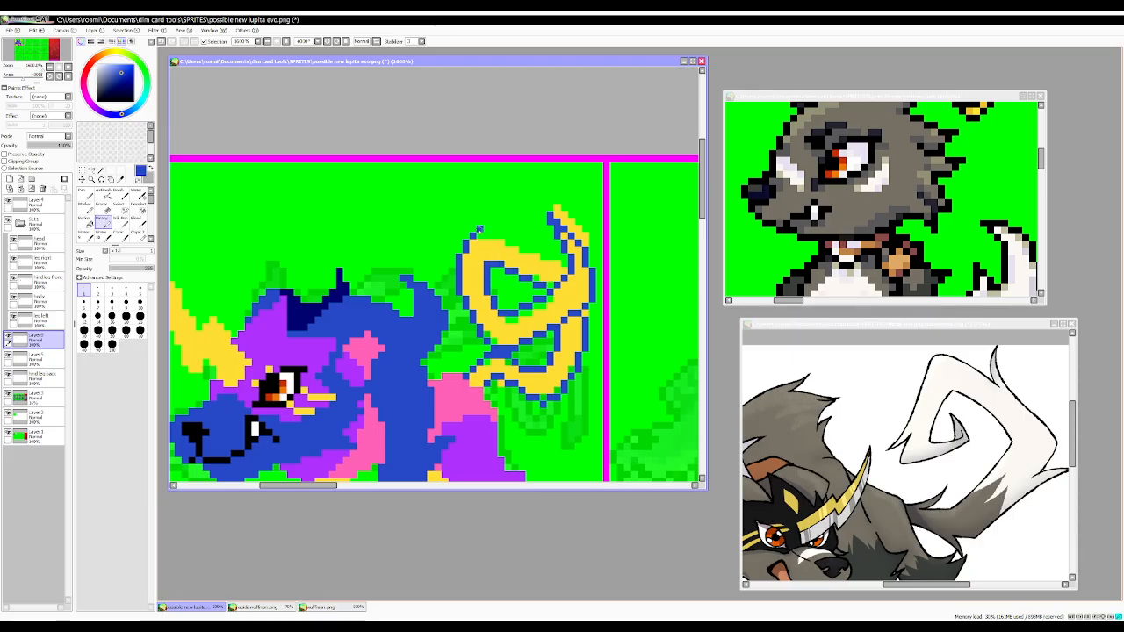
{"action": "left_click_drag", "start_coordinate": [479, 230], "coordinate": [545, 259]}
{"action": "key", "text": "ctrl+z"}
{"action": "left_click_drag", "start_coordinate": [479, 230], "coordinate": [567, 264]}
Examine the outlined tail against the whole sprite and its frame at several magnifications.
{"action": "scroll", "coordinate": [586, 293], "scroll_direction": "down", "scroll_amount": 4}
{"action": "scroll", "coordinate": [592, 301], "scroll_direction": "down", "scroll_amount": 2}
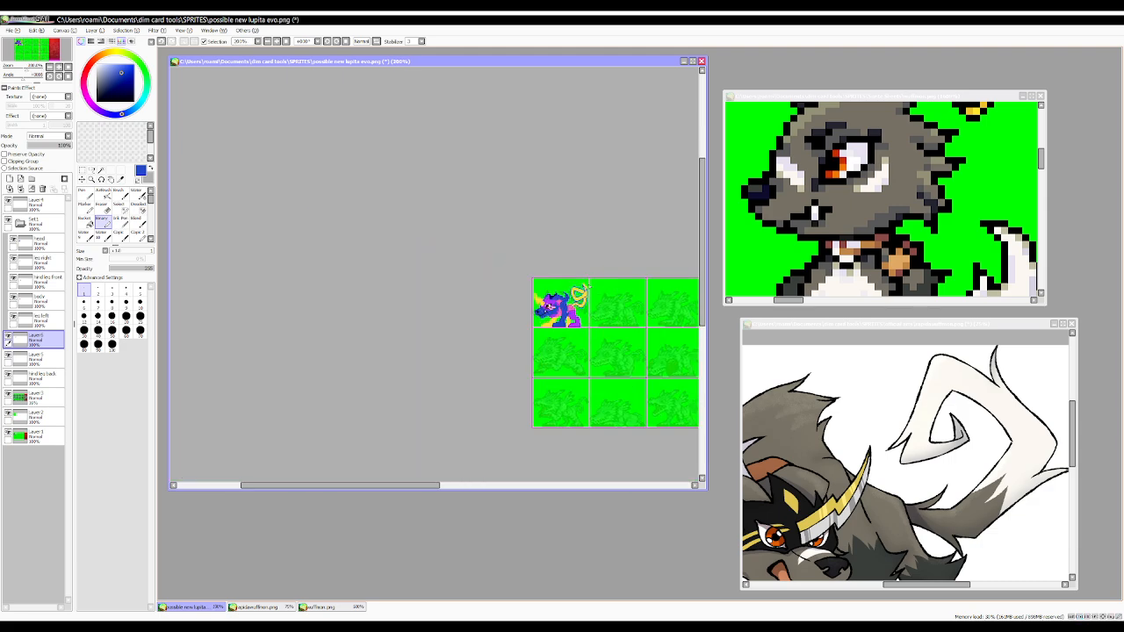
{"action": "scroll", "coordinate": [593, 301], "scroll_direction": "up", "scroll_amount": 4}
{"action": "scroll", "coordinate": [592, 302], "scroll_direction": "down", "scroll_amount": 3}
{"action": "scroll", "coordinate": [593, 301], "scroll_direction": "up", "scroll_amount": 3}
{"action": "scroll", "coordinate": [586, 330], "scroll_direction": "up", "scroll_amount": 1}
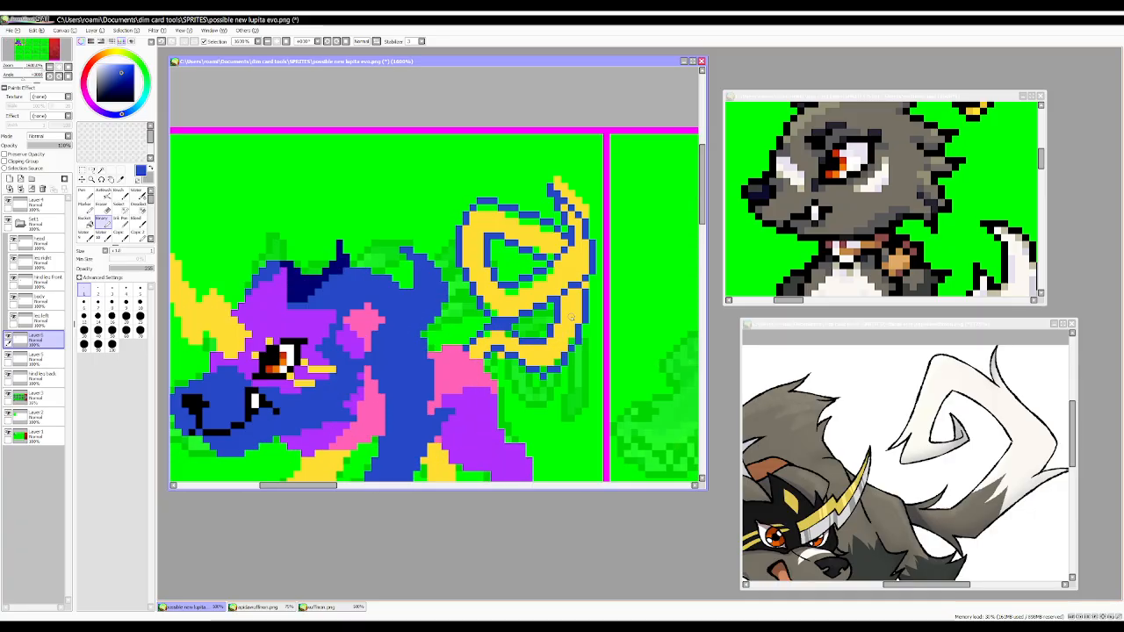
{"action": "scroll", "coordinate": [586, 331], "scroll_direction": "down", "scroll_amount": 3}
{"action": "scroll", "coordinate": [576, 397], "scroll_direction": "up", "scroll_amount": 2}
{"action": "scroll", "coordinate": [575, 397], "scroll_direction": "up", "scroll_amount": 1}
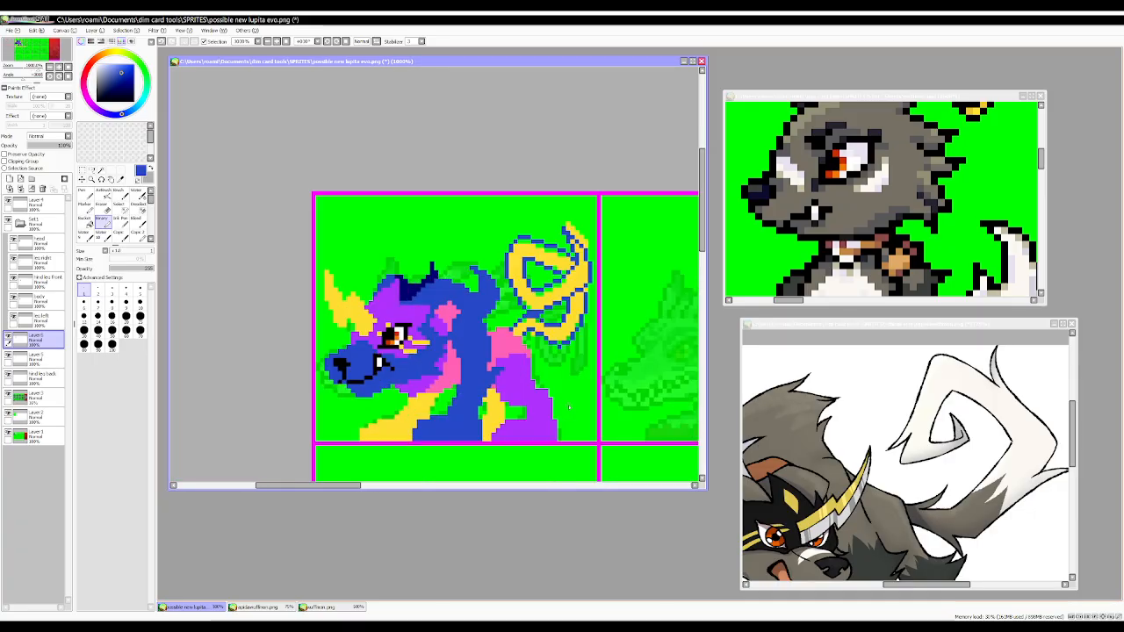
{"action": "scroll", "coordinate": [576, 397], "scroll_direction": "down", "scroll_amount": 3}
{"action": "scroll", "coordinate": [509, 314], "scroll_direction": "down", "scroll_amount": 1}
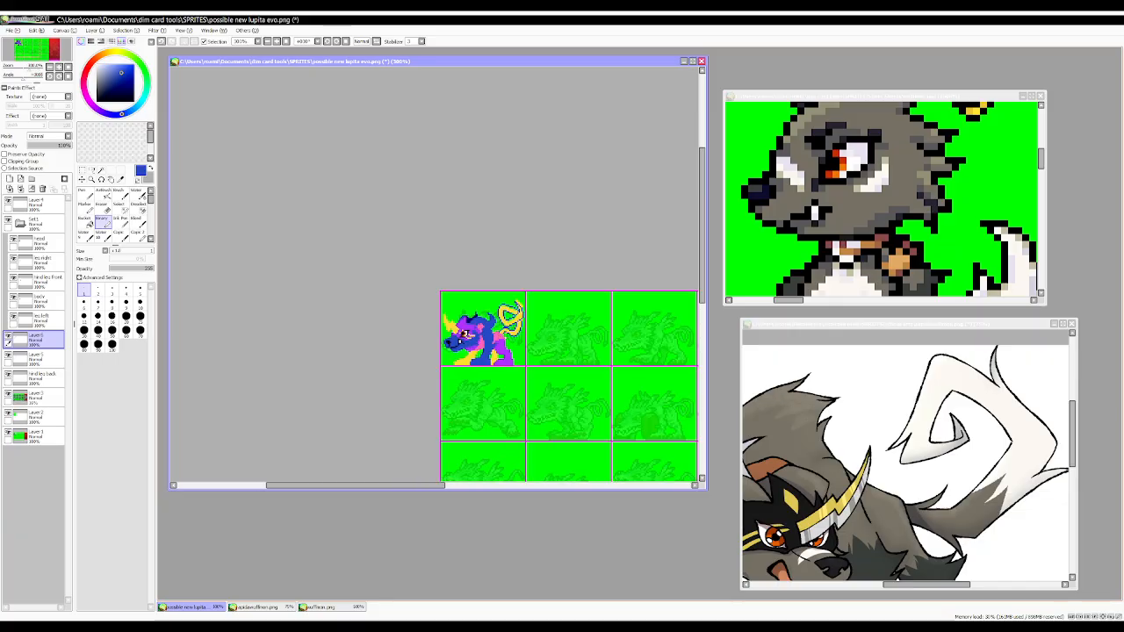
{"action": "scroll", "coordinate": [509, 313], "scroll_direction": "up", "scroll_amount": 4}
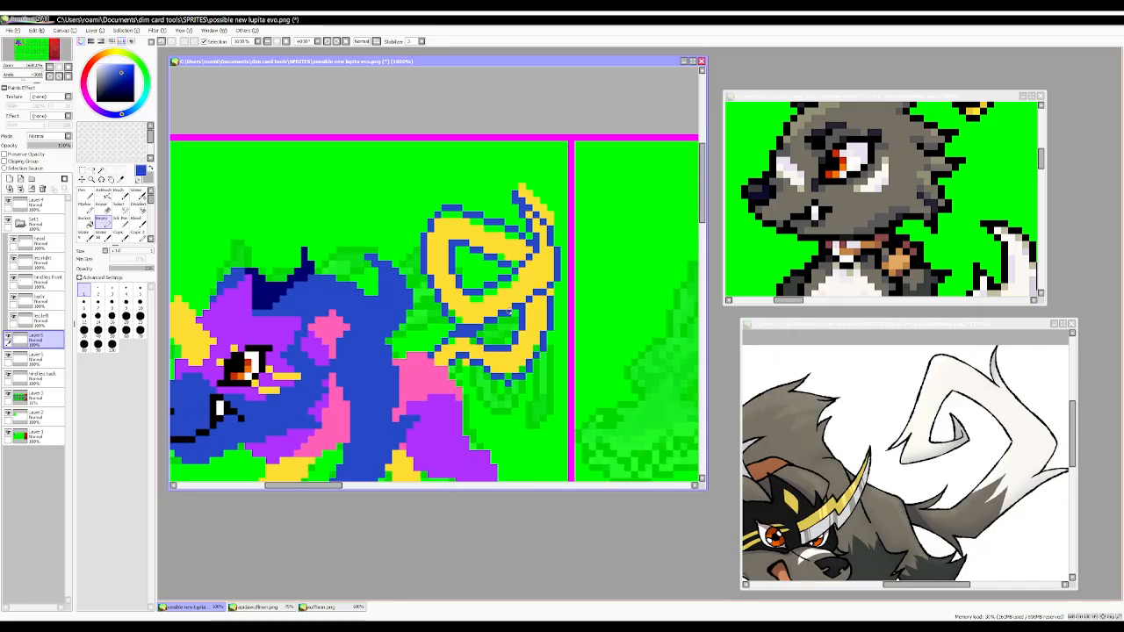
{"action": "scroll", "coordinate": [510, 314], "scroll_direction": "down", "scroll_amount": 3}
{"action": "scroll", "coordinate": [509, 313], "scroll_direction": "up", "scroll_amount": 1}
{"action": "scroll", "coordinate": [509, 323], "scroll_direction": "down", "scroll_amount": 1}
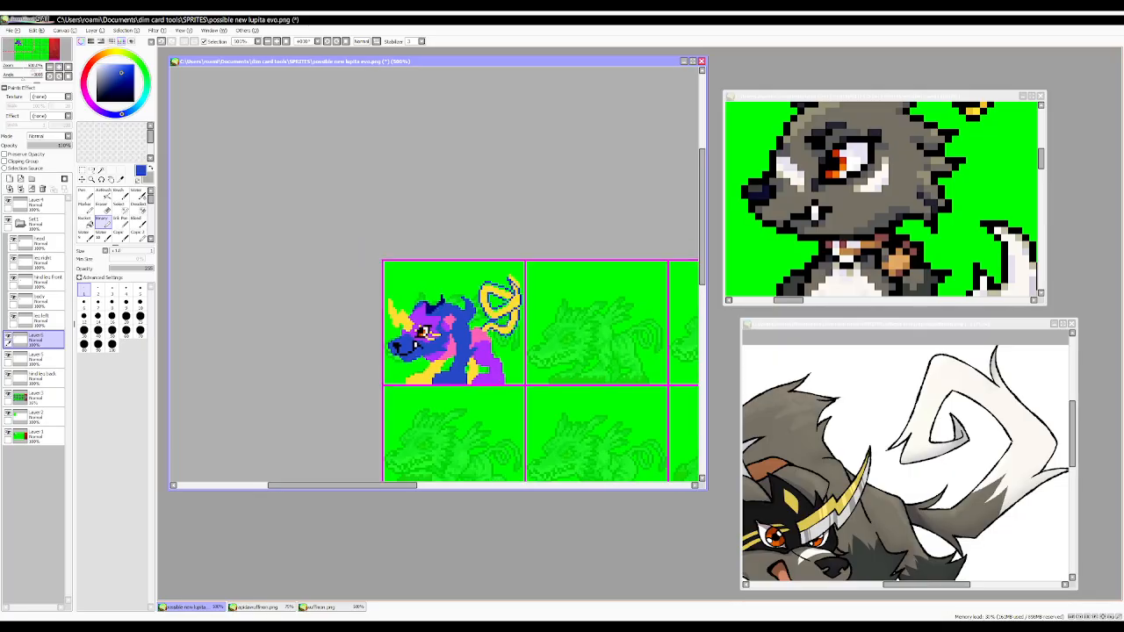
{"action": "scroll", "coordinate": [509, 323], "scroll_direction": "down", "scroll_amount": 3}
{"action": "scroll", "coordinate": [509, 323], "scroll_direction": "up", "scroll_amount": 4}
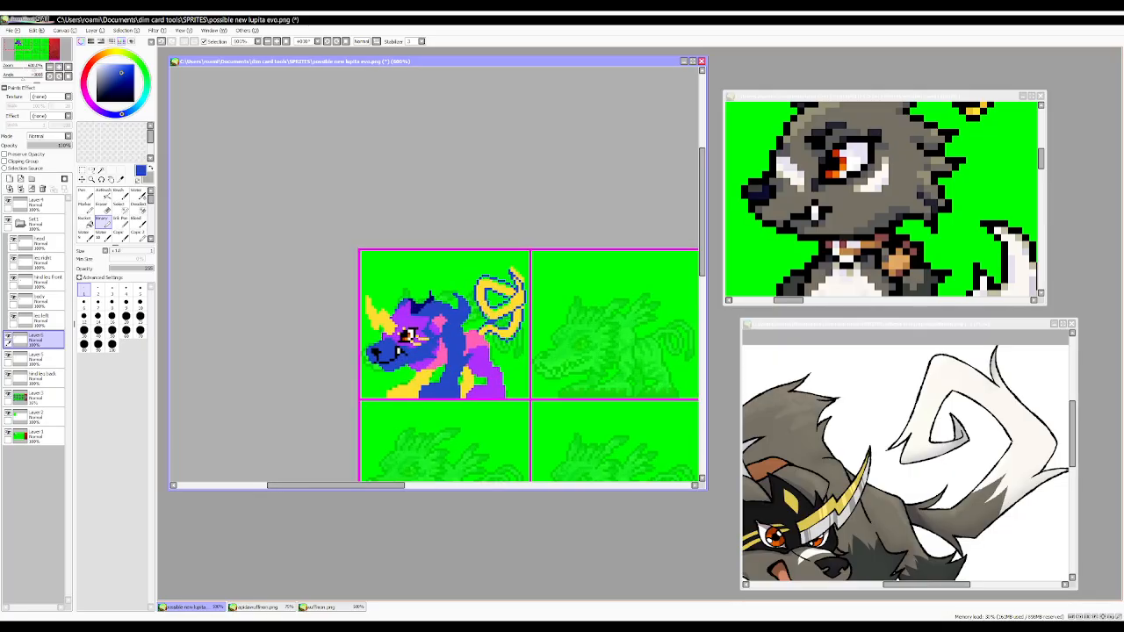
{"action": "scroll", "coordinate": [509, 323], "scroll_direction": "down", "scroll_amount": 2}
{"action": "scroll", "coordinate": [510, 323], "scroll_direction": "up", "scroll_amount": 3}
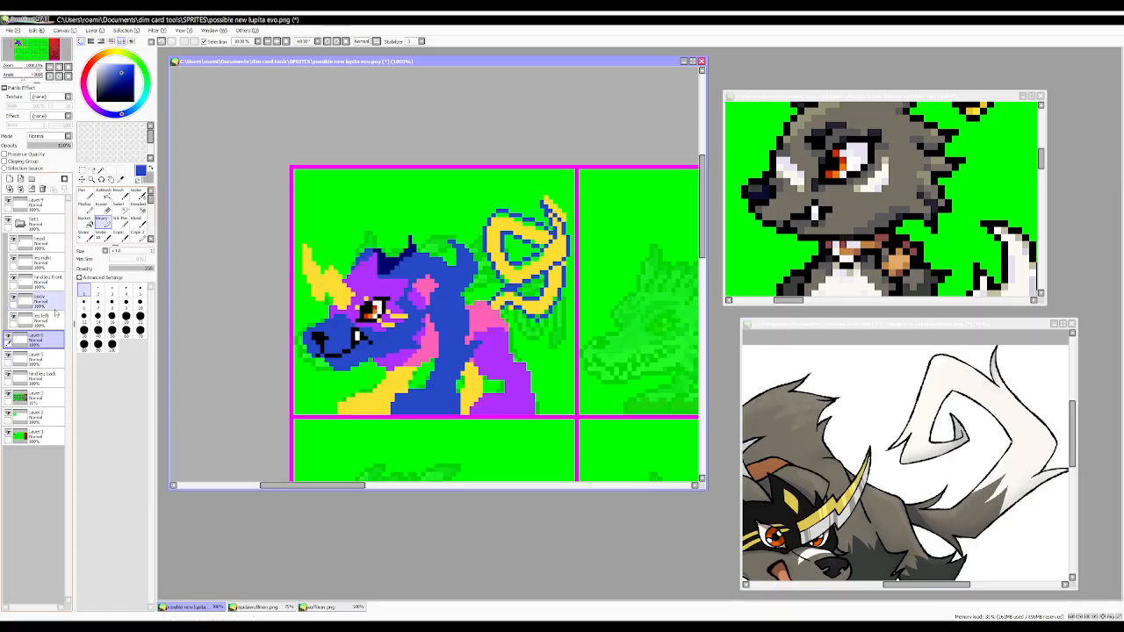
Move the tail outline layer into the Set1 folder and hide the faint green reference sheet, Layer 3.
{"action": "mouse_move", "coordinate": [47, 339]}
{"action": "left_mouse_down"}
{"action": "mouse_move", "coordinate": [43, 325]}
{"action": "mouse_move", "coordinate": [31, 353]}
{"action": "left_mouse_up"}
{"action": "left_click", "coordinate": [13, 338]}
{"action": "left_click", "coordinate": [13, 338]}
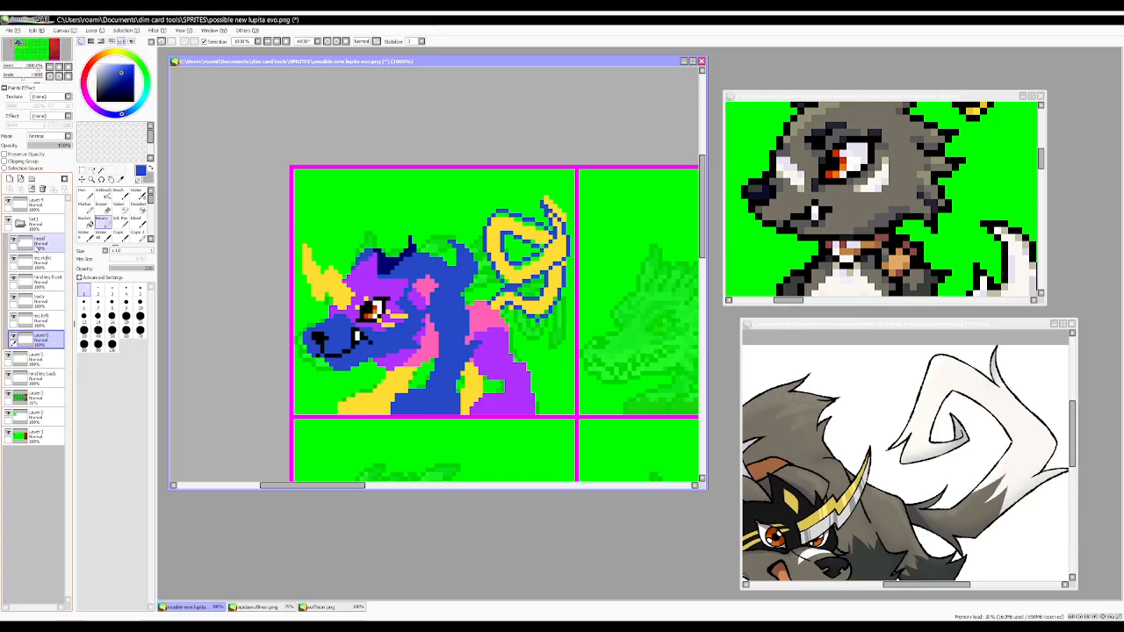
{"action": "left_click", "coordinate": [9, 378]}
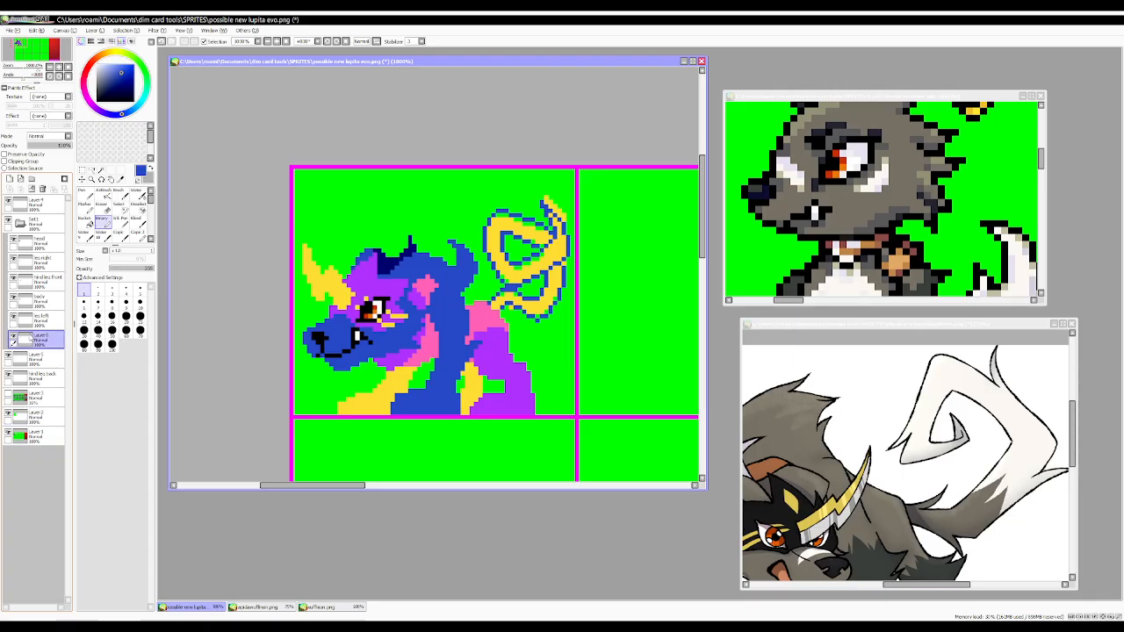
Move Layer 5 and the back hind leg layer into the Set1 folder and lower the folder's opacity to about 30%.
{"action": "left_click", "coordinate": [35, 221]}
{"action": "mouse_move", "coordinate": [52, 145]}
{"action": "left_mouse_down"}
{"action": "mouse_move", "coordinate": [37, 149]}
{"action": "mouse_move", "coordinate": [72, 146]}
{"action": "left_mouse_up"}
{"action": "mouse_move", "coordinate": [43, 366]}
{"action": "left_mouse_down"}
{"action": "mouse_move", "coordinate": [37, 349]}
{"action": "mouse_move", "coordinate": [29, 361]}
{"action": "left_mouse_up"}
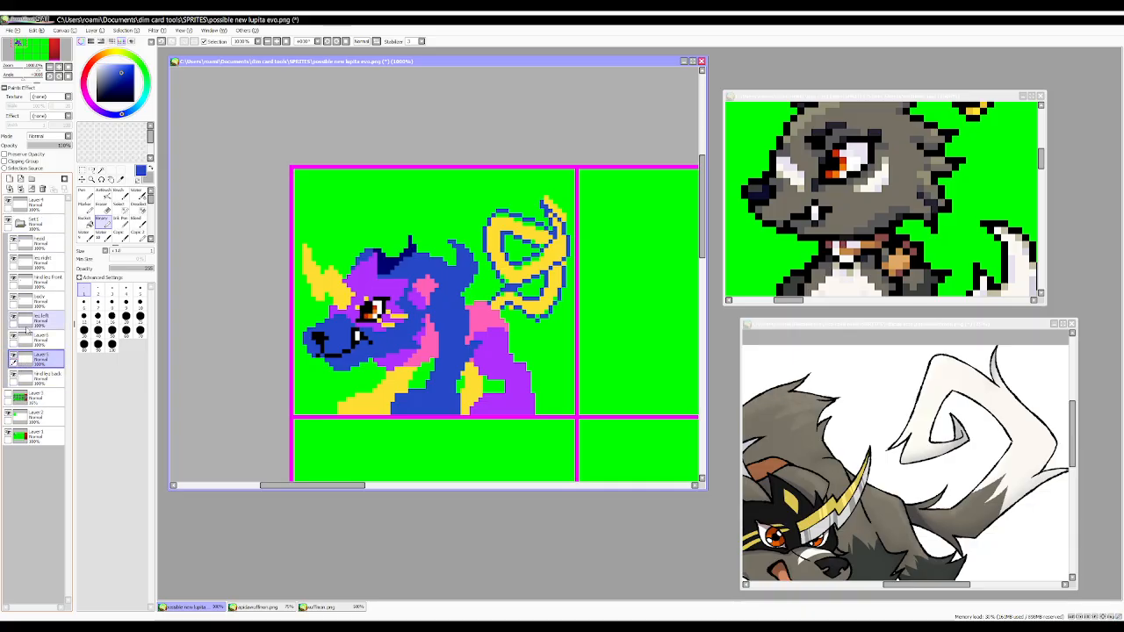
{"action": "left_click", "coordinate": [20, 223]}
{"action": "mouse_move", "coordinate": [52, 146]}
{"action": "left_mouse_down"}
{"action": "mouse_move", "coordinate": [88, 151]}
{"action": "mouse_move", "coordinate": [41, 147]}
{"action": "left_mouse_up"}
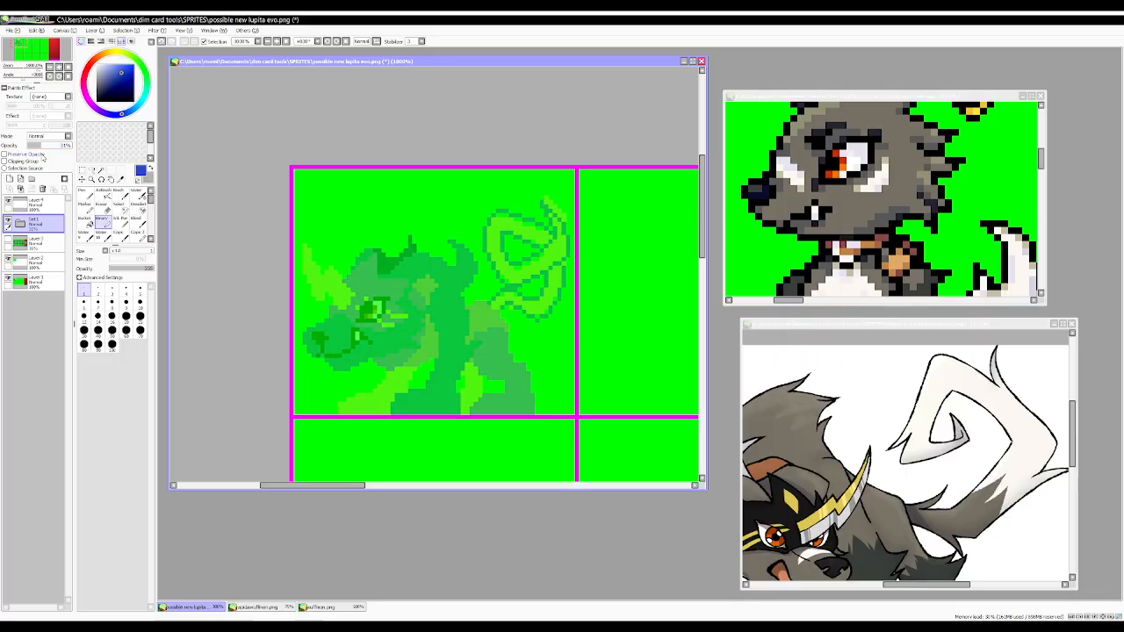
Merge Layer 2 down into Layer 1 and hide the merged green background layer.
{"action": "left_click", "coordinate": [8, 281]}
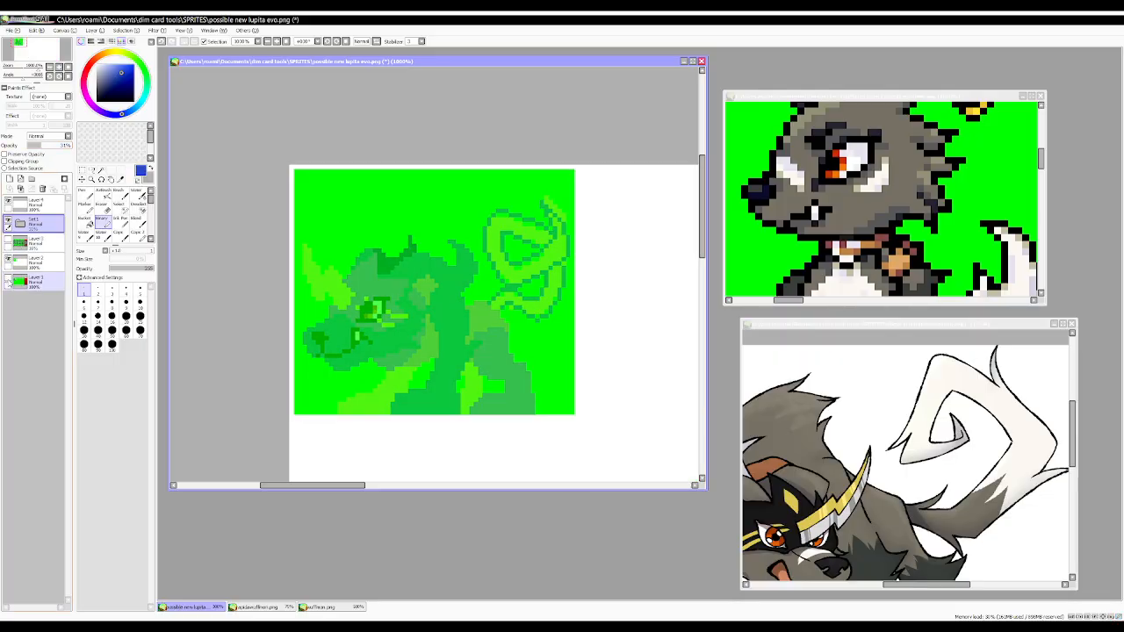
{"action": "left_click", "coordinate": [7, 281]}
{"action": "left_click", "coordinate": [8, 260]}
{"action": "left_click", "coordinate": [8, 261]}
{"action": "left_click", "coordinate": [28, 263]}
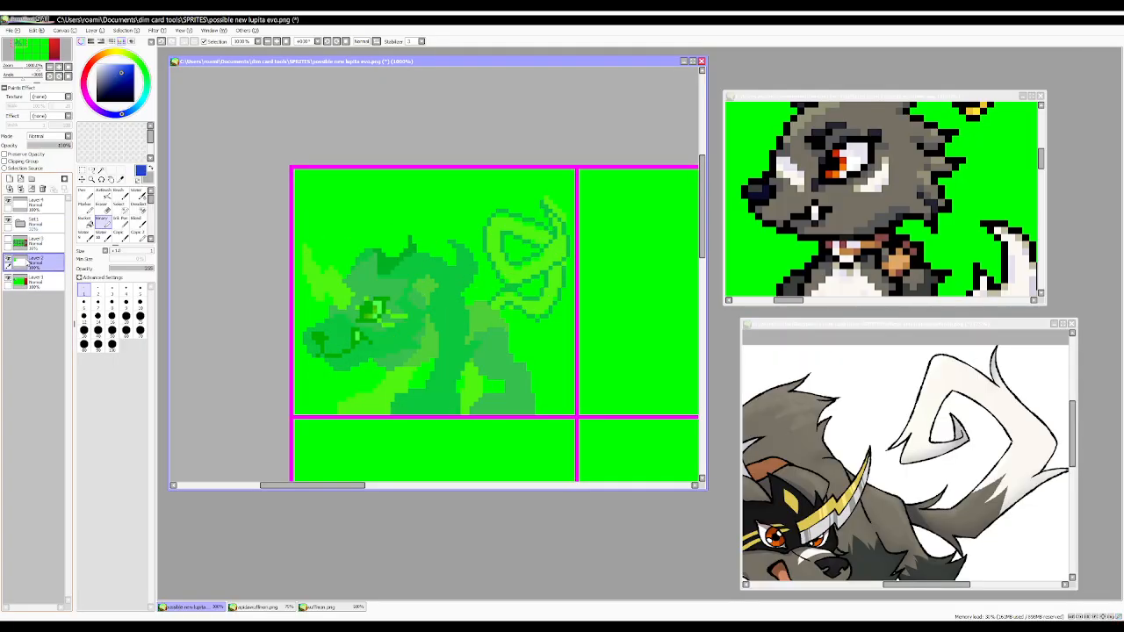
{"action": "left_click", "coordinate": [20, 189]}
{"action": "left_click", "coordinate": [8, 261]}
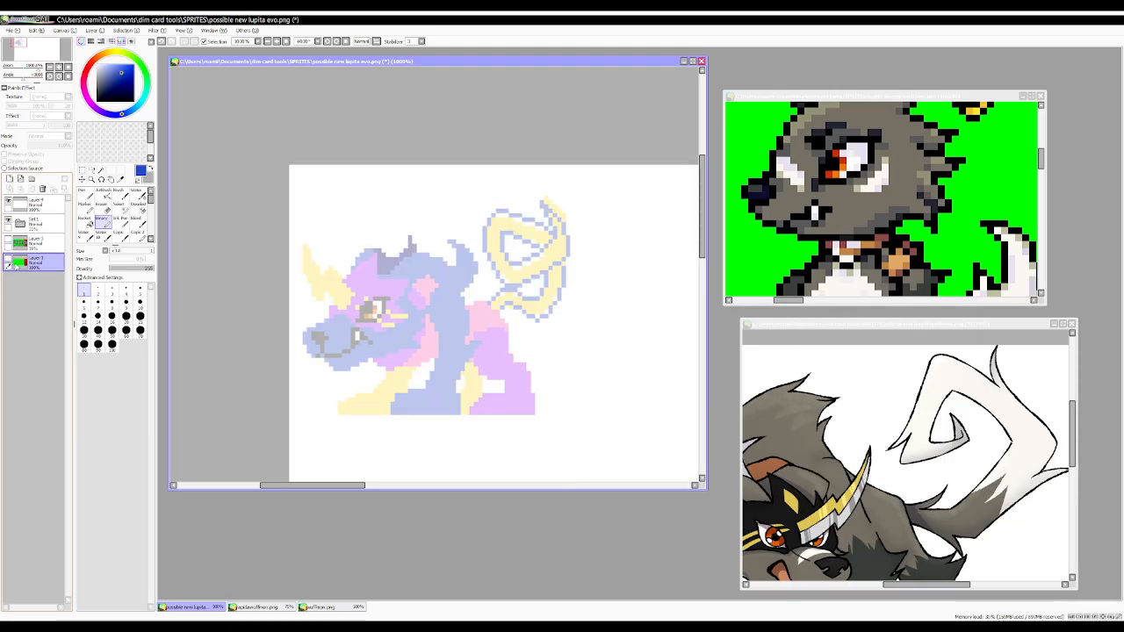
Create a new folder above Set1 with an empty layer inside, and outline the tip of the nose in black on it.
{"action": "left_click", "coordinate": [35, 223]}
{"action": "left_click", "coordinate": [20, 223]}
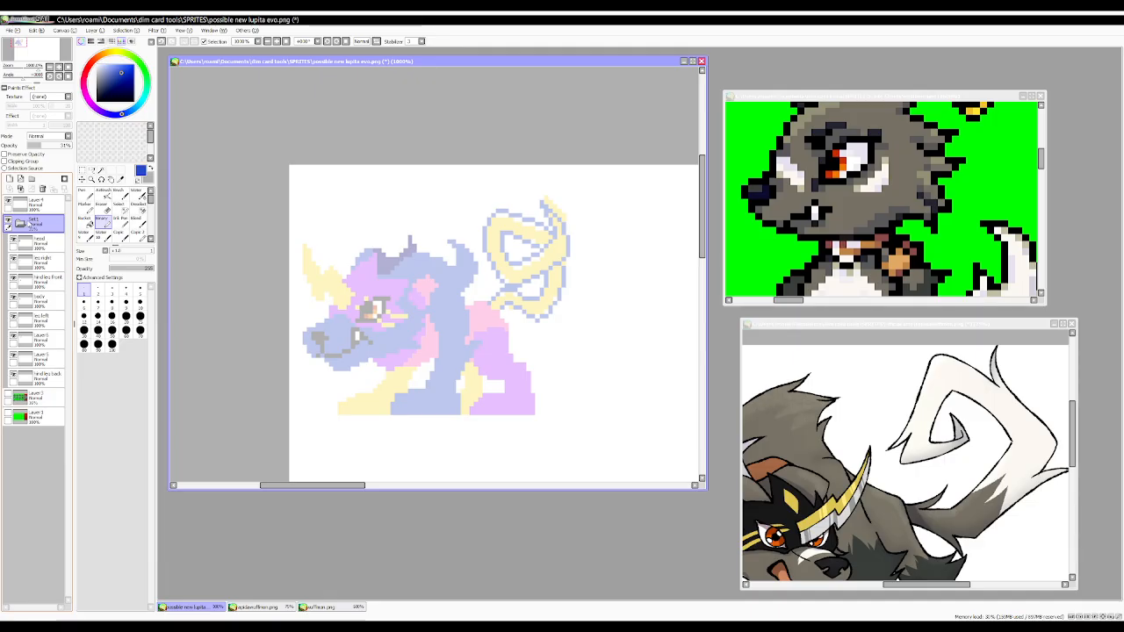
{"action": "left_click", "coordinate": [32, 178]}
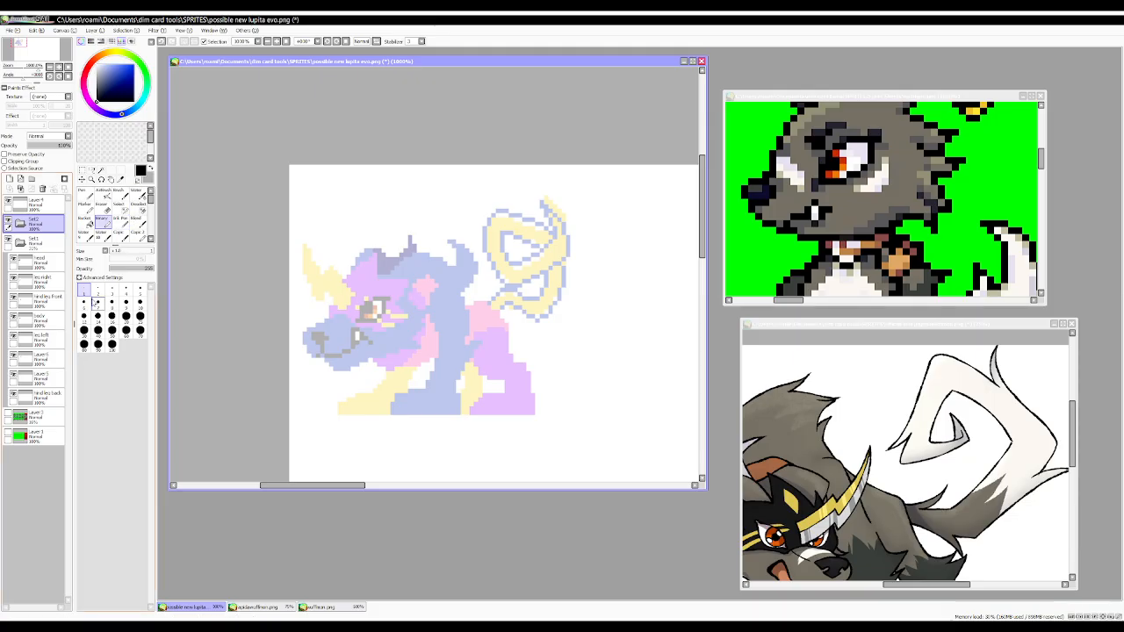
{"action": "scroll", "coordinate": [304, 338], "scroll_direction": "up", "scroll_amount": 1}
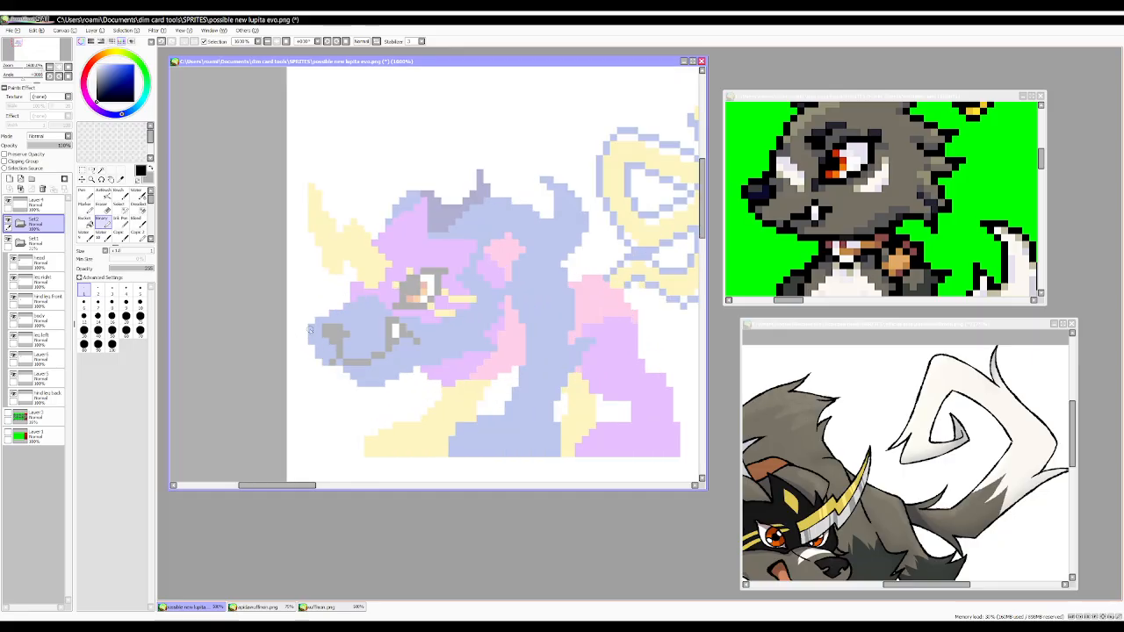
{"action": "left_click", "coordinate": [10, 179]}
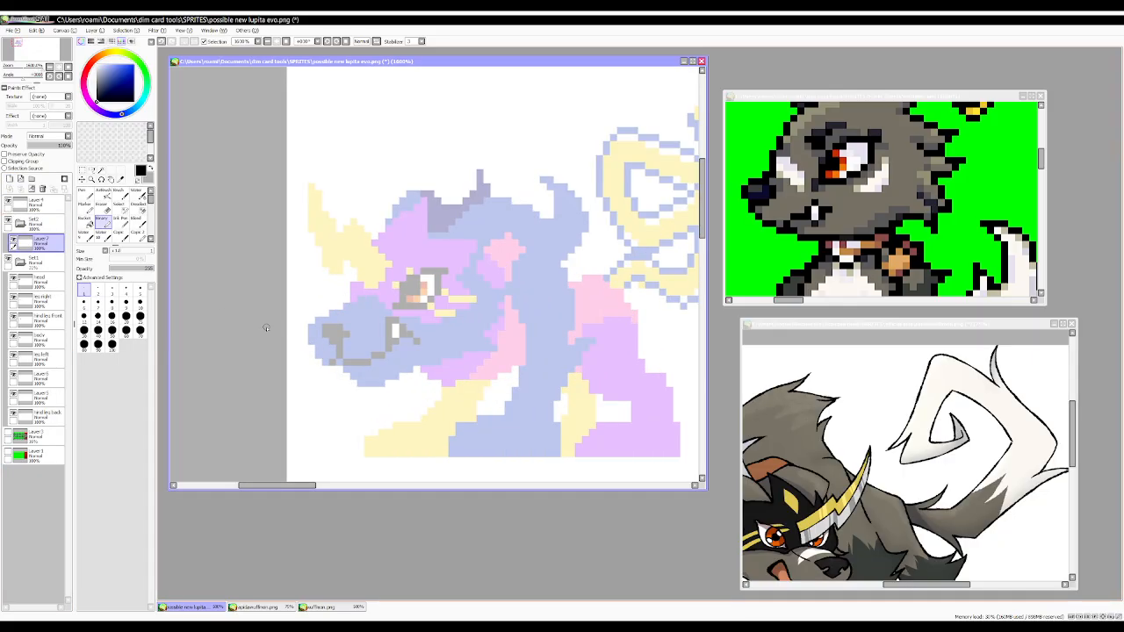
{"action": "left_click_drag", "start_coordinate": [311, 325], "coordinate": [323, 362]}
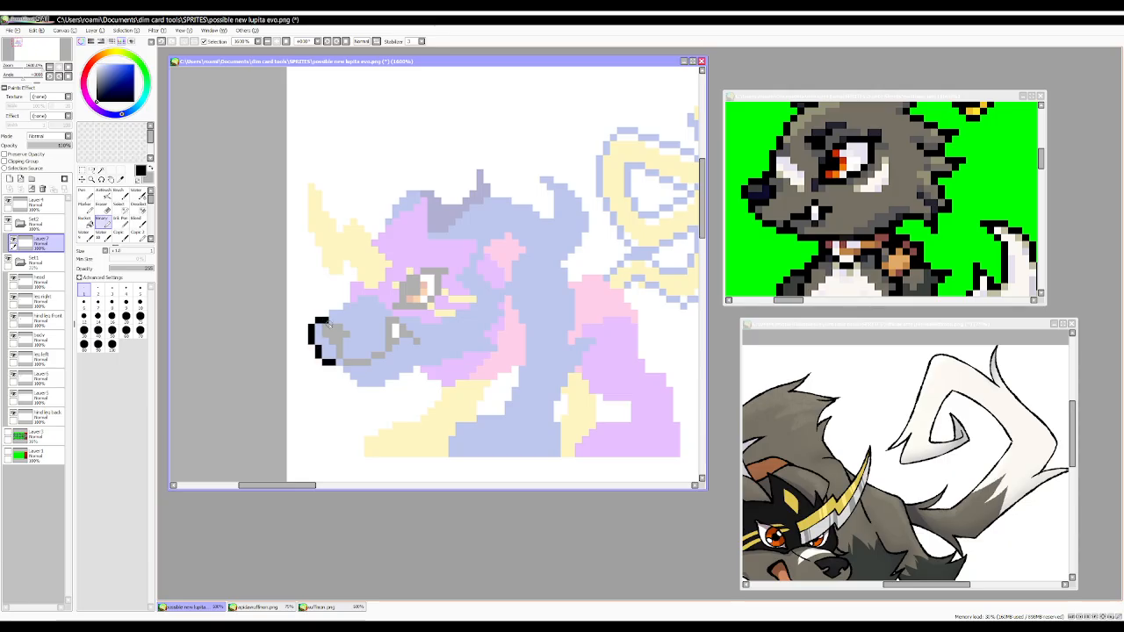
Copy the Layer 3 sprite sheet into a new canvas and shrink its window beside the main drawing.
{"action": "left_click", "coordinate": [36, 436]}
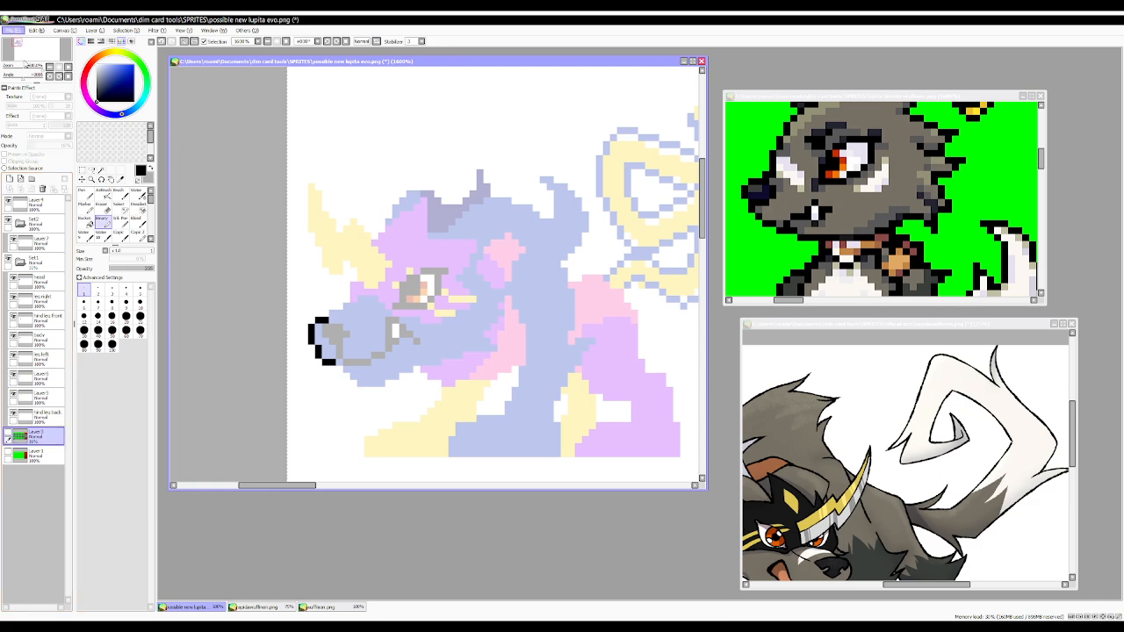
{"action": "left_click", "coordinate": [22, 56]}
{"action": "left_click_drag", "start_coordinate": [257, 55], "coordinate": [859, 120]}
{"action": "left_click_drag", "start_coordinate": [932, 216], "coordinate": [1063, 316]}
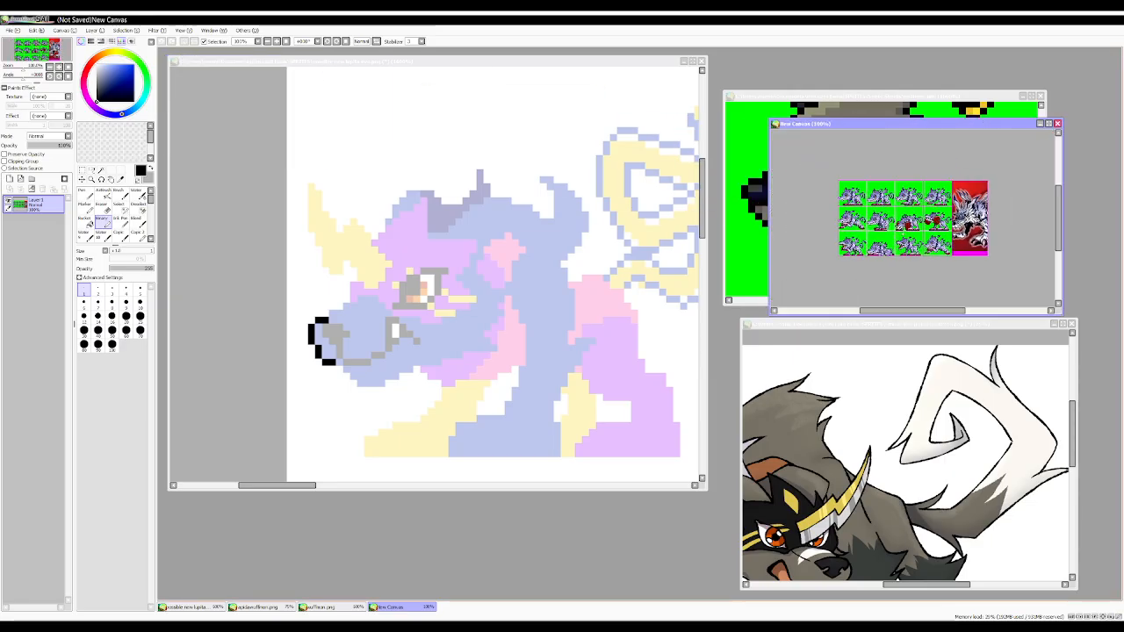
Place the new sprite sheet window over the wolf artwork and frame its first wolf sprite as a close-up reference.
{"action": "scroll", "coordinate": [990, 195], "scroll_direction": "up", "scroll_amount": 3}
{"action": "scroll", "coordinate": [991, 195], "scroll_direction": "down", "scroll_amount": 3}
{"action": "scroll", "coordinate": [990, 195], "scroll_direction": "up", "scroll_amount": 3}
{"action": "scroll", "coordinate": [990, 195], "scroll_direction": "up", "scroll_amount": 2}
{"action": "left_click_drag", "start_coordinate": [818, 127], "coordinate": [848, 373]}
{"action": "left_click", "coordinate": [287, 315]}
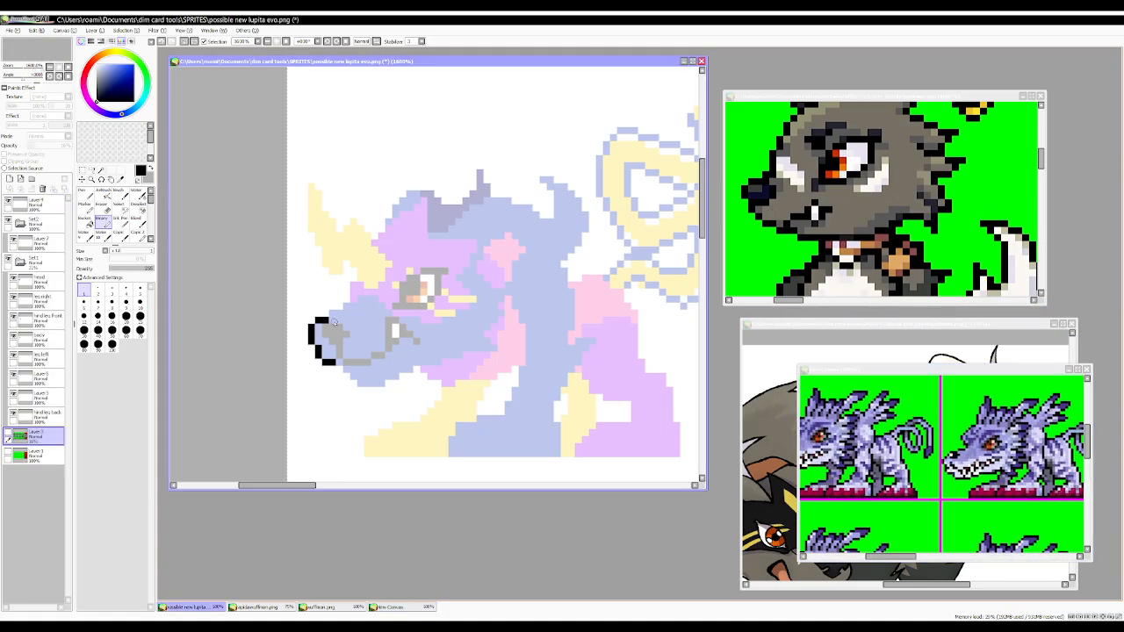
{"action": "left_click", "coordinate": [859, 446]}
{"action": "scroll", "coordinate": [858, 446], "scroll_direction": "down", "scroll_amount": 4}
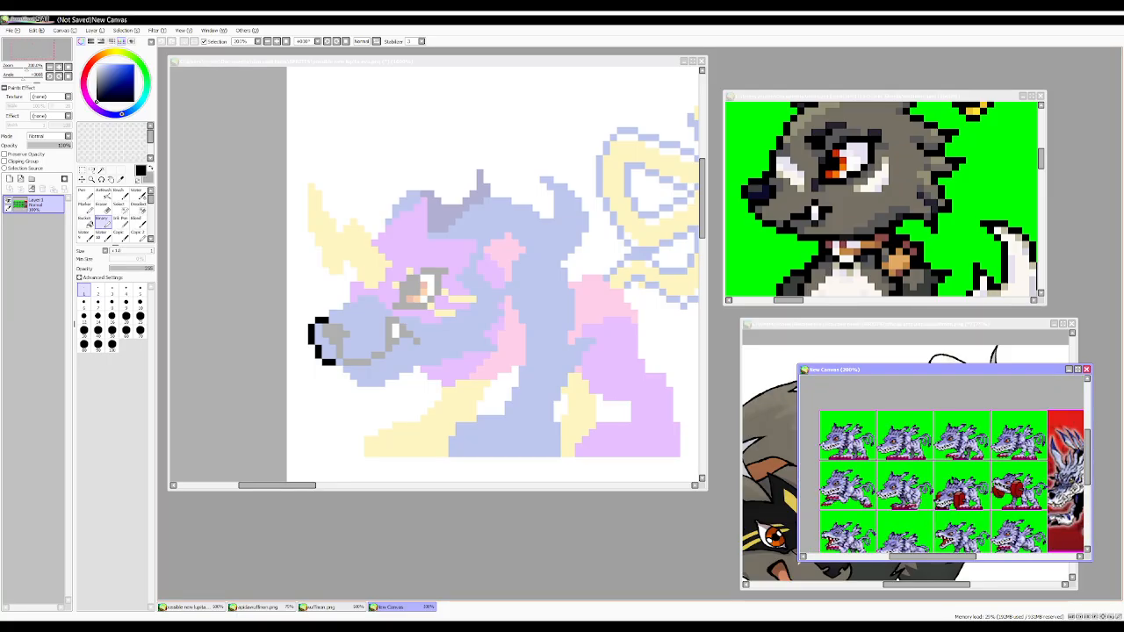
{"action": "scroll", "coordinate": [859, 446], "scroll_direction": "up", "scroll_amount": 7}
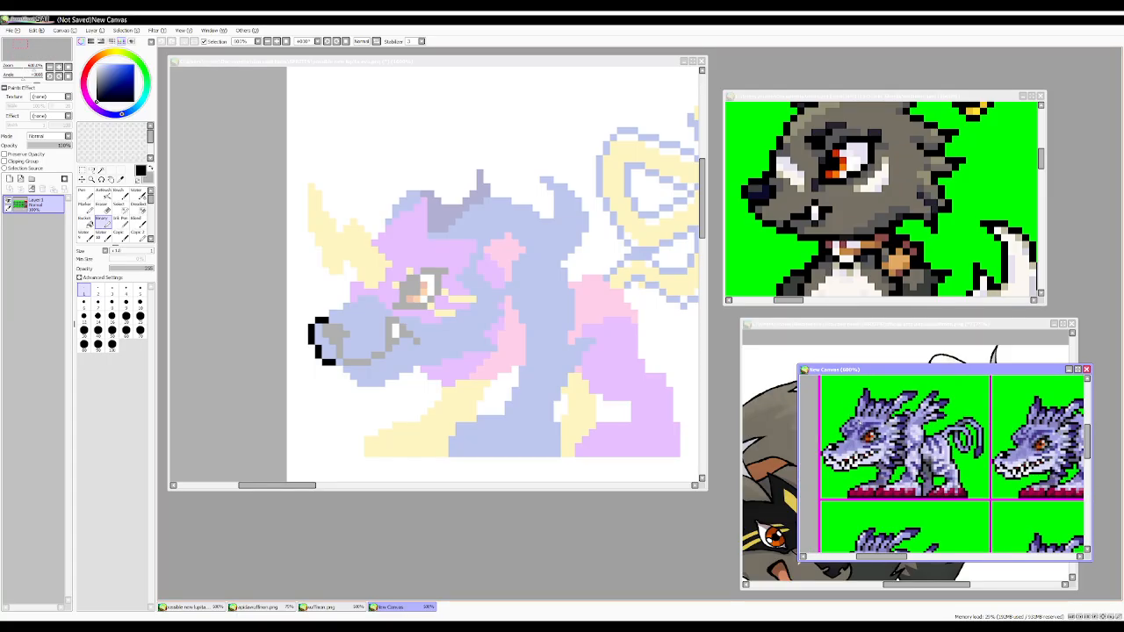
Outline the top edge of the muzzle in black pixels from the nose back to the brow.
{"action": "left_click", "coordinate": [331, 316]}
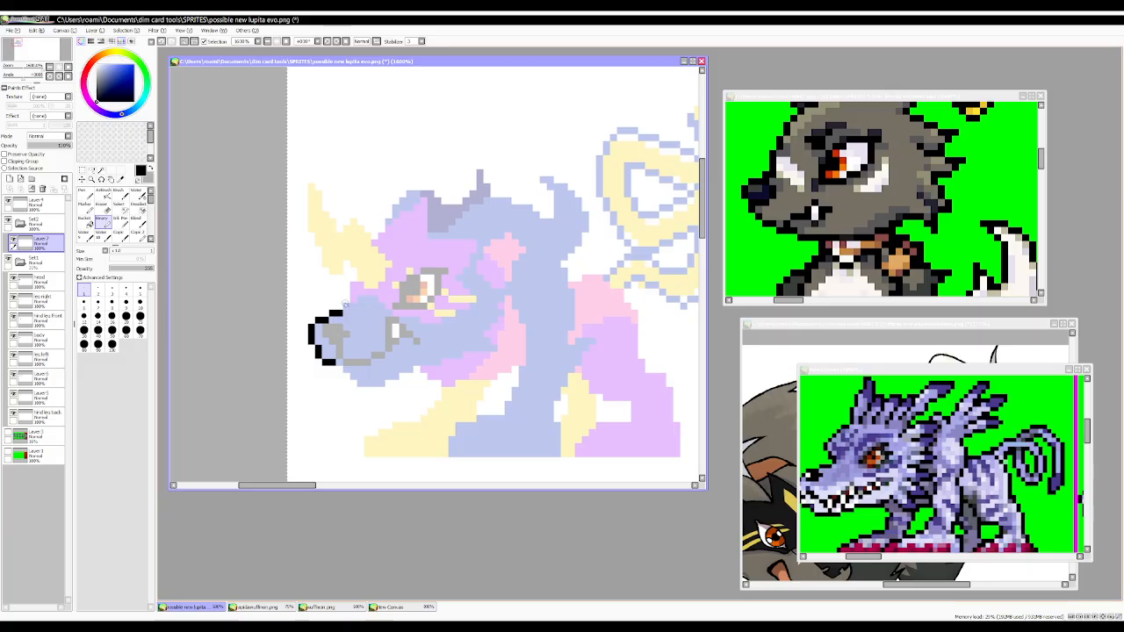
{"action": "left_click_drag", "start_coordinate": [352, 305], "coordinate": [367, 299]}
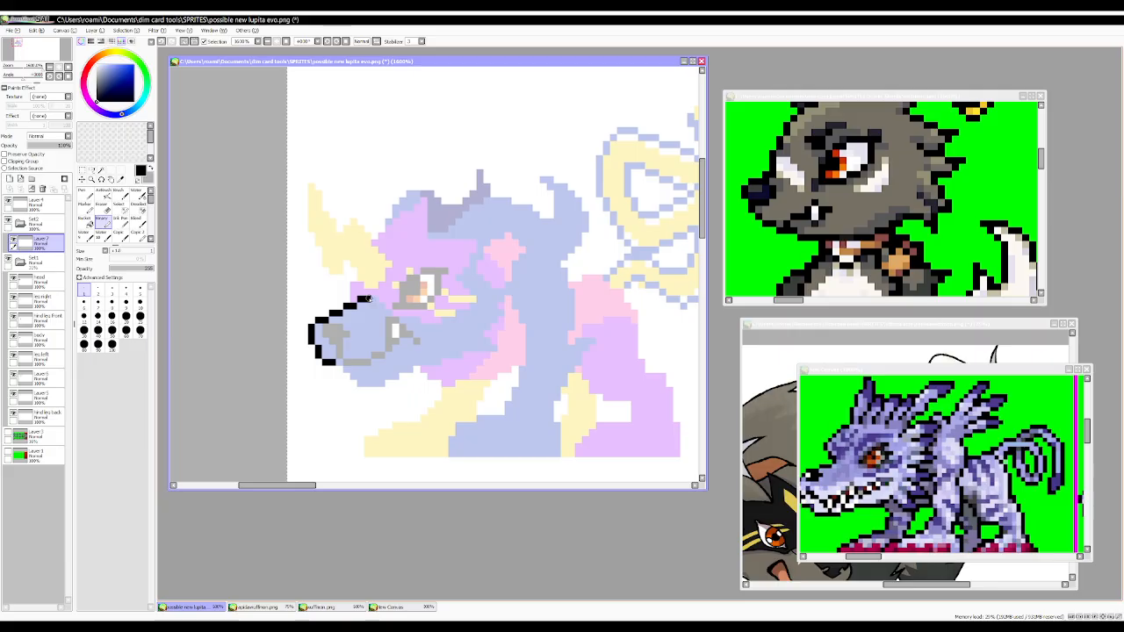
{"action": "left_click_drag", "start_coordinate": [353, 300], "coordinate": [352, 285]}
{"action": "key", "text": "ctrl+z"}
Outline the jagged yellow horn-shaped tuft above the muzzle in black, from its lower front edge around the tip to its base.
{"action": "left_click", "coordinate": [366, 286]}
{"action": "left_click", "coordinate": [359, 274]}
{"action": "left_click", "coordinate": [349, 255]}
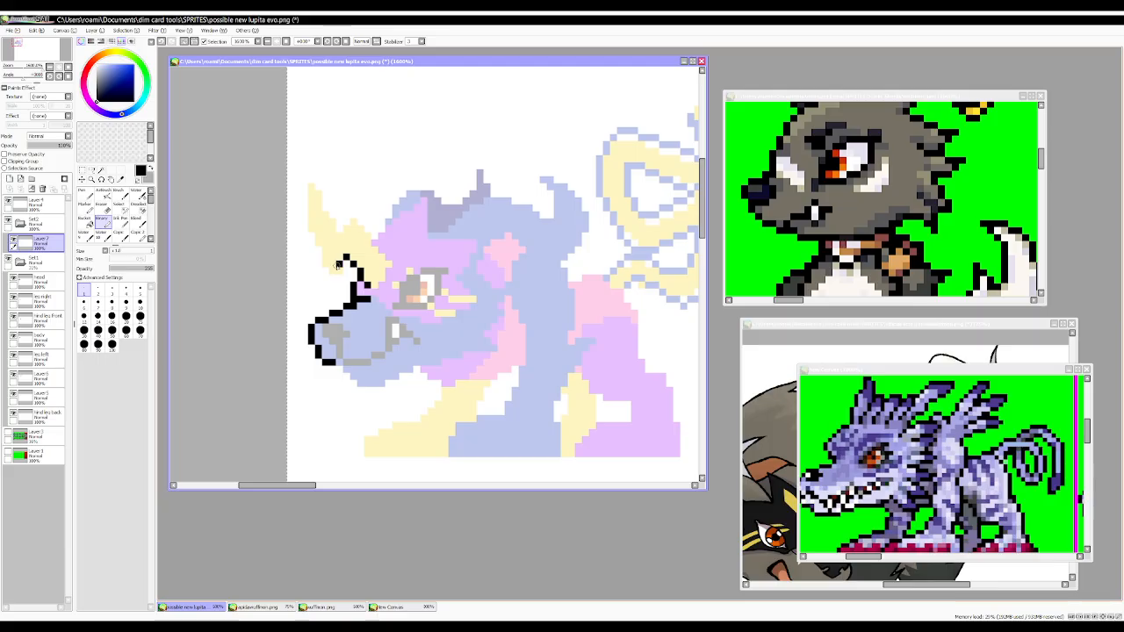
{"action": "key", "text": "ctrl+z"}
{"action": "left_click", "coordinate": [337, 269]}
{"action": "mouse_move", "coordinate": [324, 257]}
{"action": "left_mouse_down"}
{"action": "mouse_move", "coordinate": [309, 209]}
{"action": "mouse_move", "coordinate": [305, 233]}
{"action": "mouse_move", "coordinate": [301, 220]}
{"action": "mouse_move", "coordinate": [309, 173]}
{"action": "left_mouse_up"}
{"action": "key", "text": "ctrl+z"}
{"action": "key", "text": "ctrl+z"}
{"action": "left_click", "coordinate": [311, 180]}
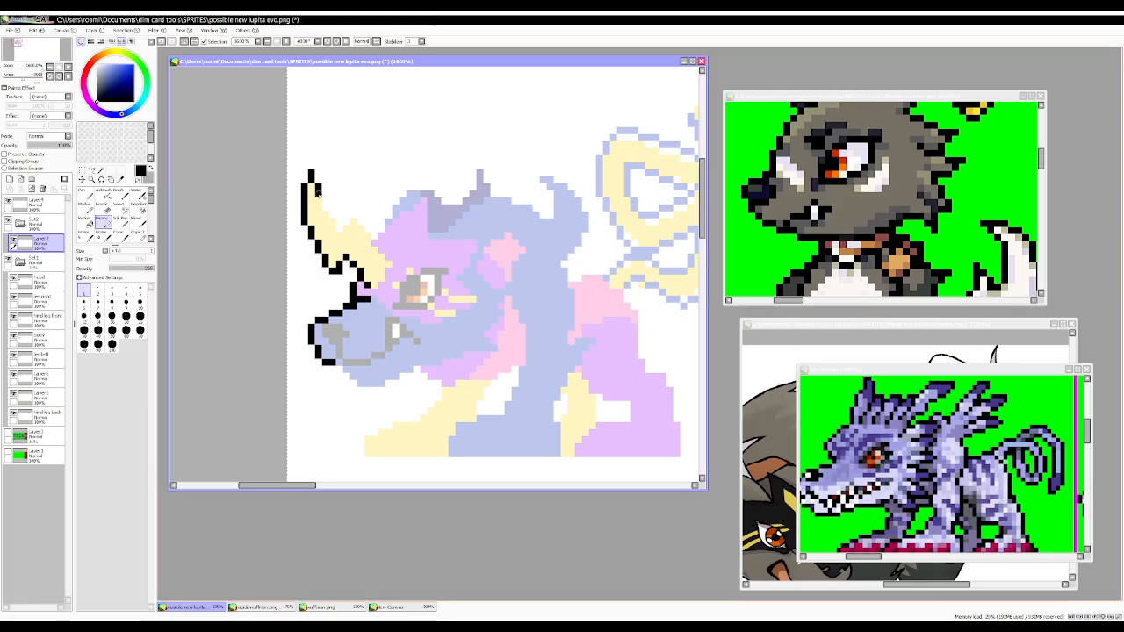
{"action": "left_click_drag", "start_coordinate": [324, 201], "coordinate": [331, 215]}
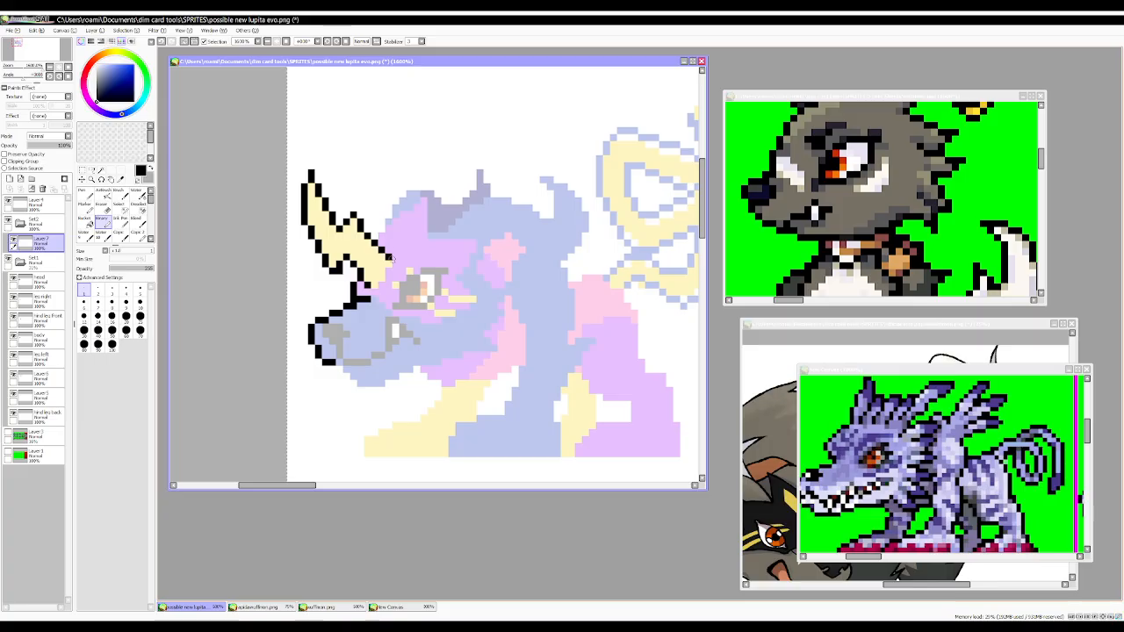
{"action": "left_click_drag", "start_coordinate": [388, 266], "coordinate": [374, 285]}
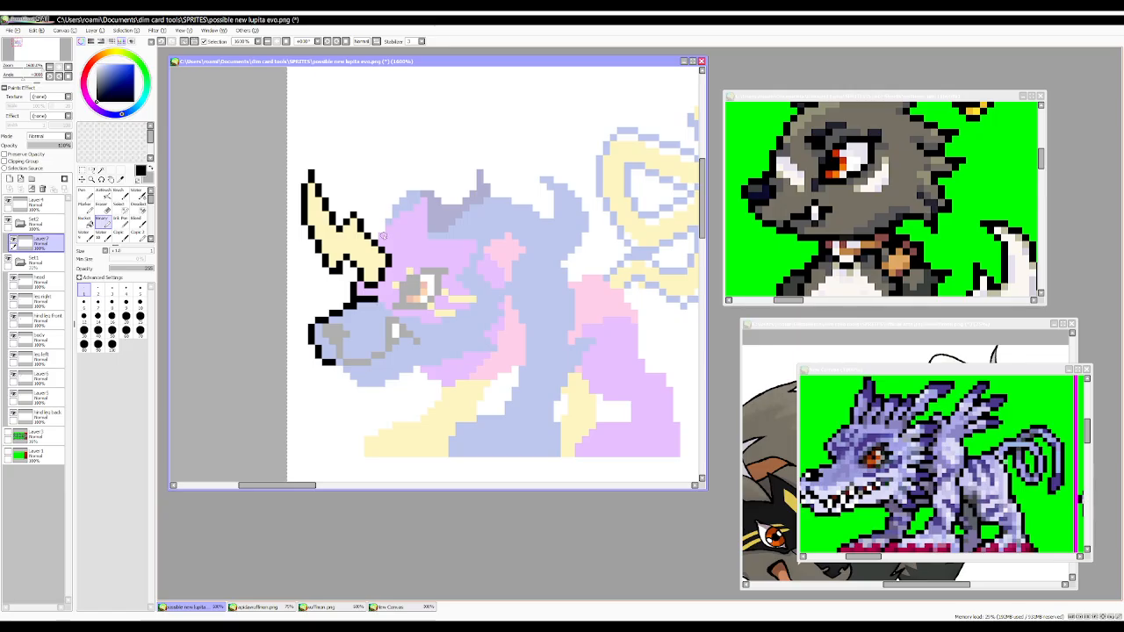
Outline the pointed top of the purple head and the underside of the lower jaw in black.
{"action": "mouse_move", "coordinate": [379, 234]}
{"action": "left_mouse_down"}
{"action": "mouse_move", "coordinate": [429, 194]}
{"action": "mouse_move", "coordinate": [428, 238]}
{"action": "mouse_move", "coordinate": [480, 240]}
{"action": "mouse_move", "coordinate": [436, 235]}
{"action": "mouse_move", "coordinate": [479, 235]}
{"action": "left_mouse_up"}
{"action": "left_click", "coordinate": [444, 235]}
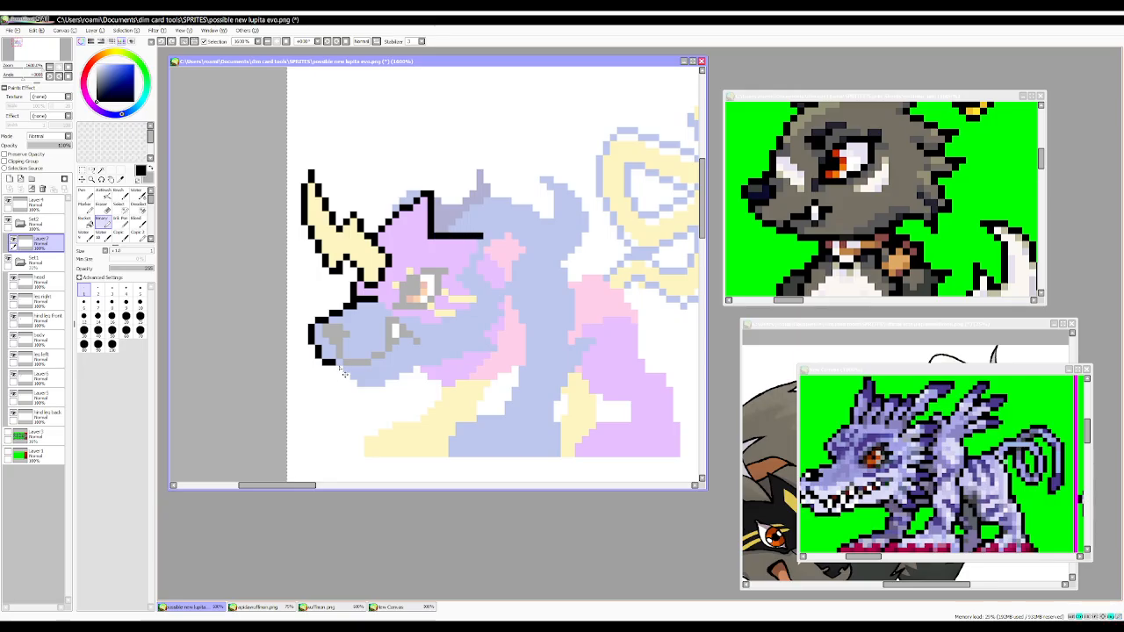
{"action": "left_click", "coordinate": [340, 369]}
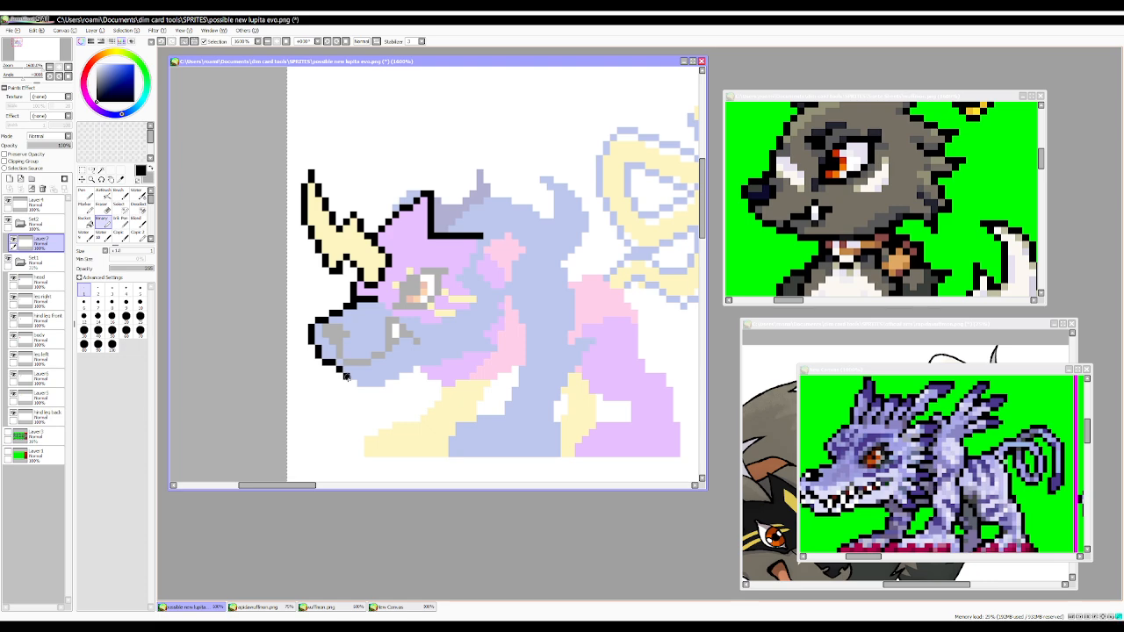
{"action": "mouse_move", "coordinate": [362, 385]}
{"action": "left_mouse_down"}
{"action": "mouse_move", "coordinate": [386, 389]}
{"action": "mouse_move", "coordinate": [476, 353]}
{"action": "left_mouse_up"}
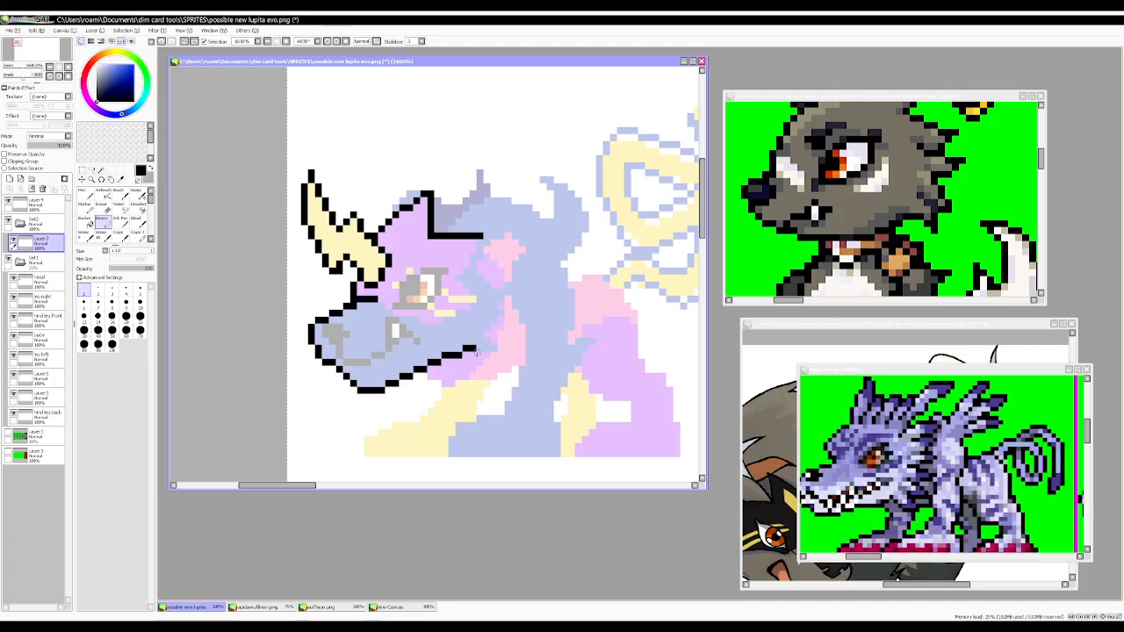
Fill the upper muzzle with the grey-brown fur colour sampled from the grey wolf reference sprite.
{"action": "left_click", "coordinate": [871, 192], "text": "alt"}
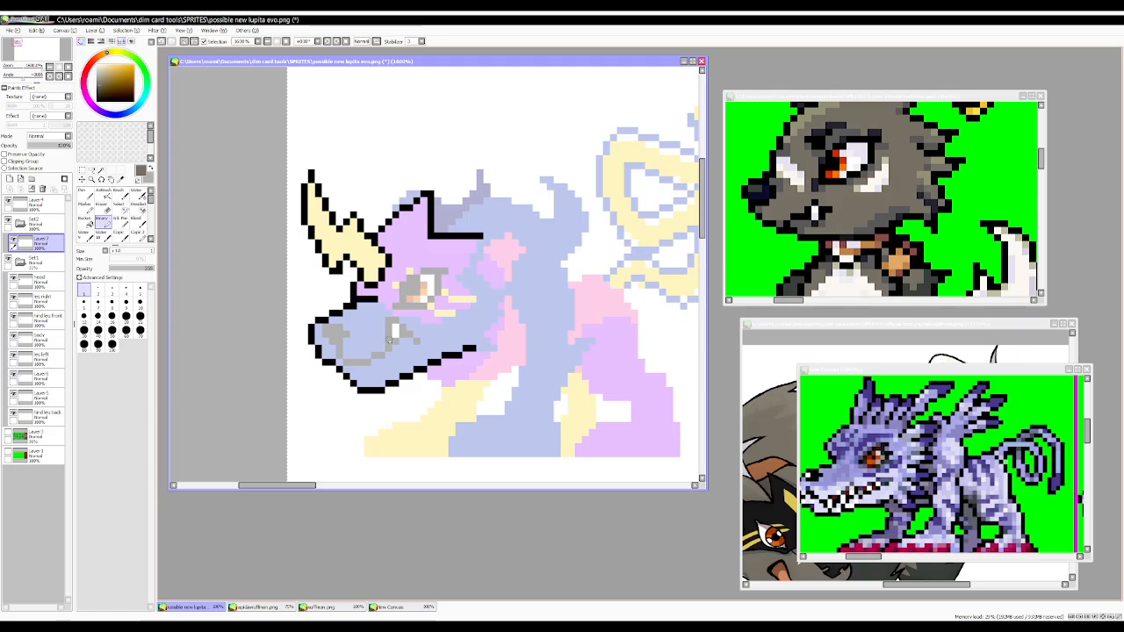
{"action": "mouse_move", "coordinate": [325, 351]}
{"action": "left_mouse_down"}
{"action": "mouse_move", "coordinate": [322, 339]}
{"action": "mouse_move", "coordinate": [349, 316]}
{"action": "left_mouse_up"}
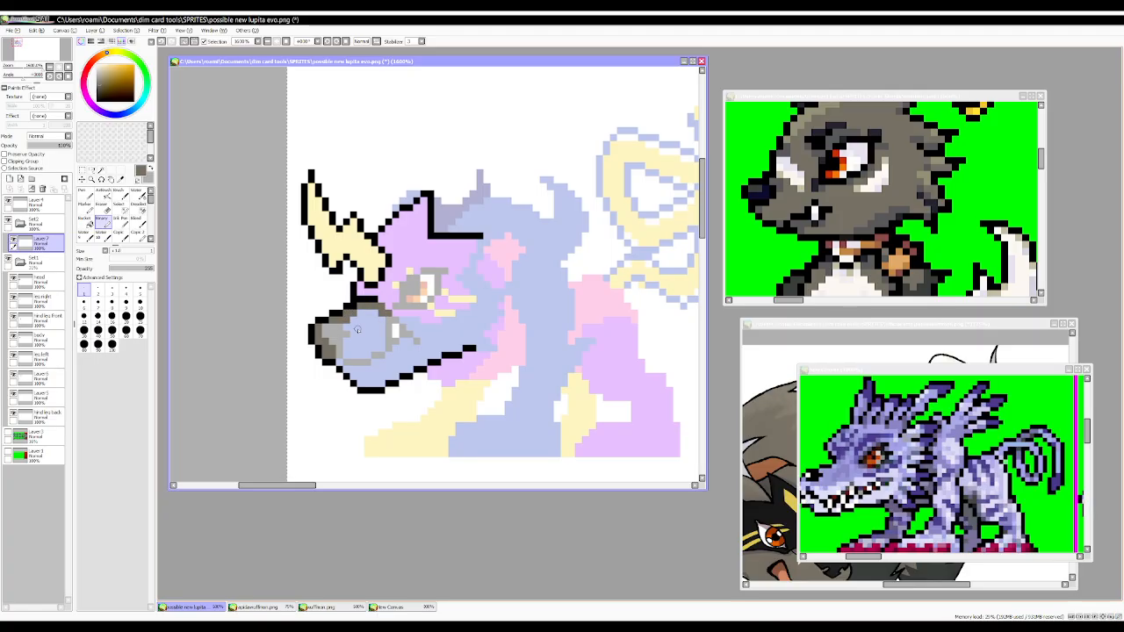
{"action": "key", "text": "bracketright"}
{"action": "key", "text": "bracketright"}
{"action": "key", "text": "bracketleft"}
{"action": "key", "text": "bracketleft"}
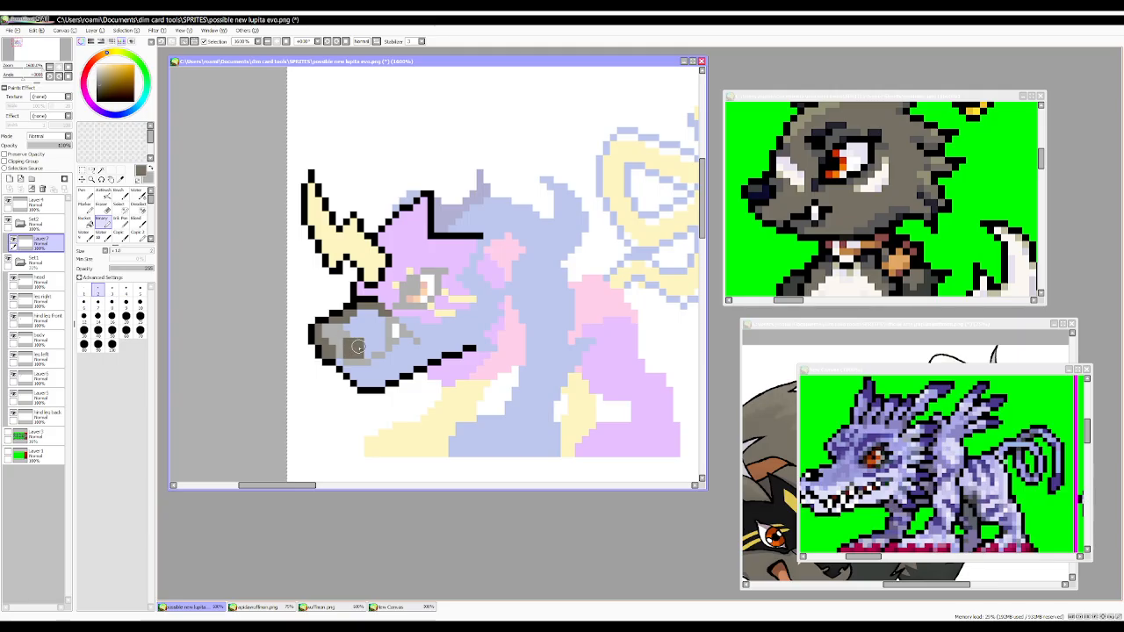
{"action": "mouse_move", "coordinate": [366, 349]}
{"action": "left_mouse_down"}
{"action": "mouse_move", "coordinate": [376, 314]}
{"action": "mouse_move", "coordinate": [348, 326]}
{"action": "mouse_move", "coordinate": [362, 341]}
{"action": "mouse_move", "coordinate": [370, 316]}
{"action": "left_mouse_up"}
{"action": "key", "text": "bracketright"}
{"action": "key", "text": "bracketleft"}
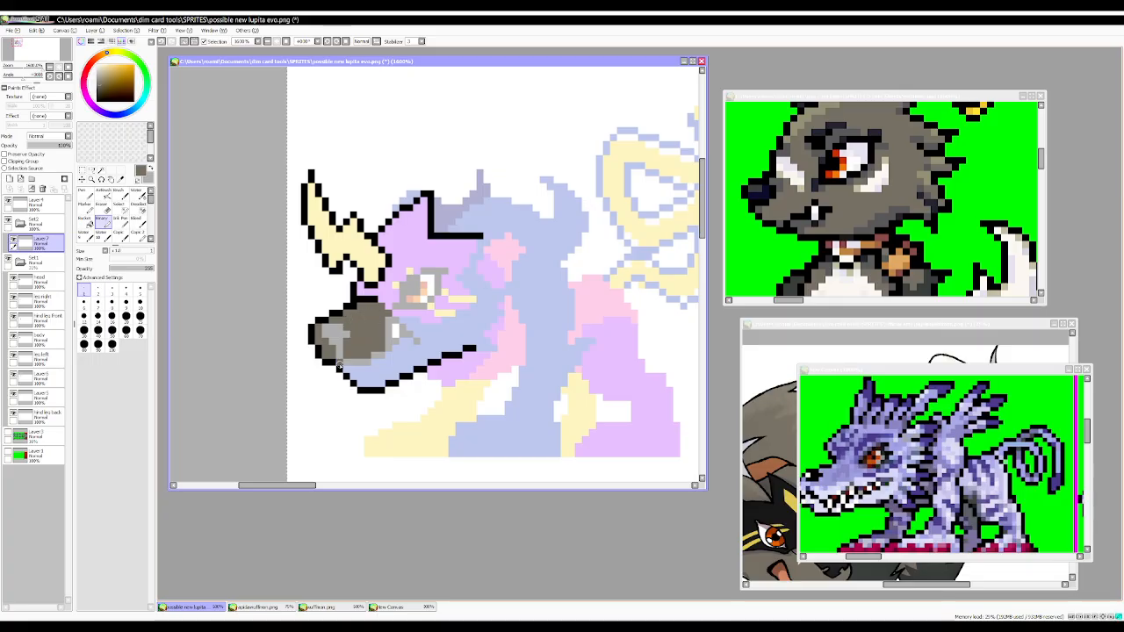
Fill the lower jaw and the cheek behind the mouth with the same grey-brown.
{"action": "key", "text": "bracketright"}
{"action": "mouse_move", "coordinate": [340, 362]}
{"action": "left_mouse_down"}
{"action": "mouse_move", "coordinate": [376, 379]}
{"action": "mouse_move", "coordinate": [366, 373]}
{"action": "mouse_move", "coordinate": [384, 362]}
{"action": "mouse_move", "coordinate": [390, 376]}
{"action": "mouse_move", "coordinate": [407, 343]}
{"action": "mouse_move", "coordinate": [405, 367]}
{"action": "mouse_move", "coordinate": [423, 349]}
{"action": "left_mouse_up"}
{"action": "key", "text": "["}
{"action": "left_click", "coordinate": [429, 355]}
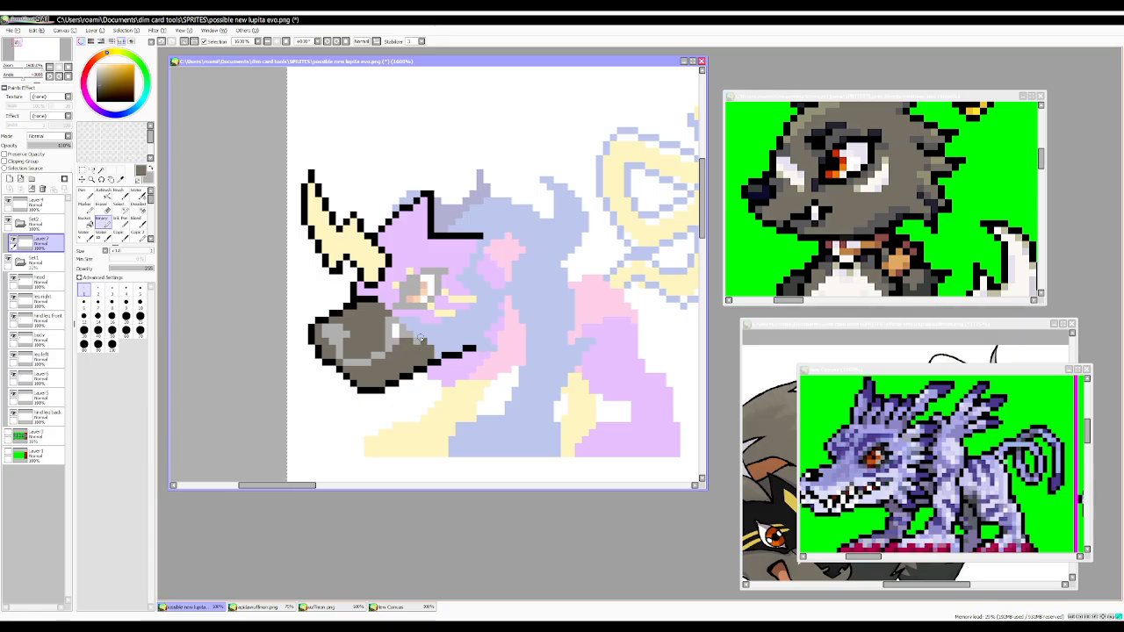
{"action": "key", "text": "]"}
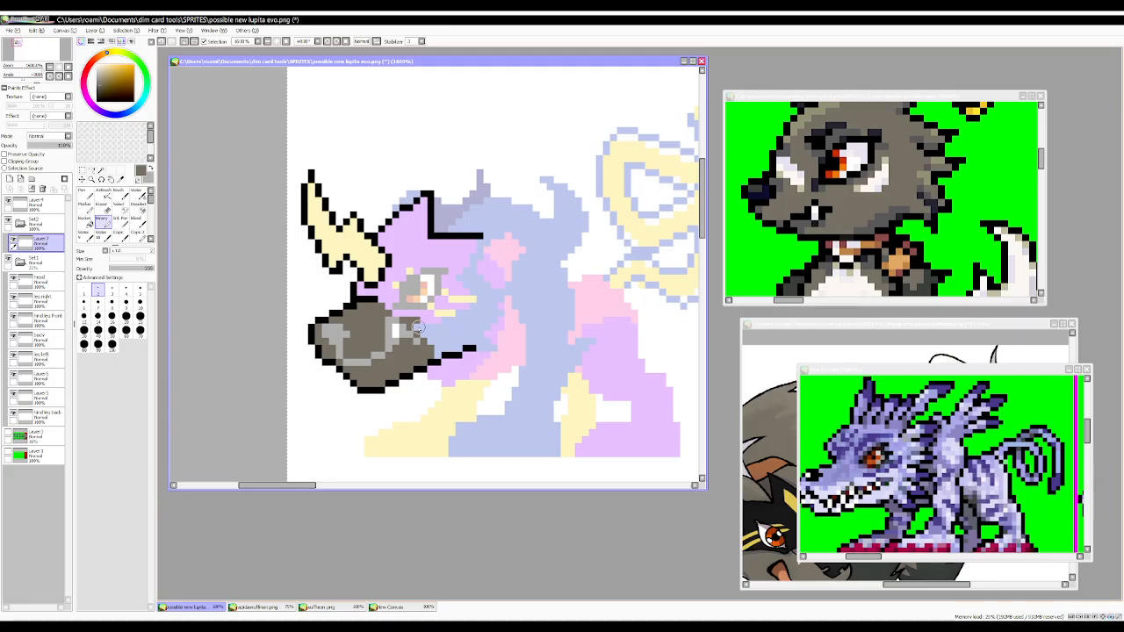
{"action": "mouse_move", "coordinate": [418, 327]}
{"action": "left_mouse_down"}
{"action": "mouse_move", "coordinate": [428, 334]}
{"action": "mouse_move", "coordinate": [472, 316]}
{"action": "mouse_move", "coordinate": [439, 350]}
{"action": "mouse_move", "coordinate": [469, 336]}
{"action": "mouse_move", "coordinate": [491, 349]}
{"action": "mouse_move", "coordinate": [468, 328]}
{"action": "mouse_move", "coordinate": [488, 326]}
{"action": "mouse_move", "coordinate": [494, 309]}
{"action": "mouse_move", "coordinate": [485, 322]}
{"action": "left_mouse_up"}
{"action": "key", "text": "["}
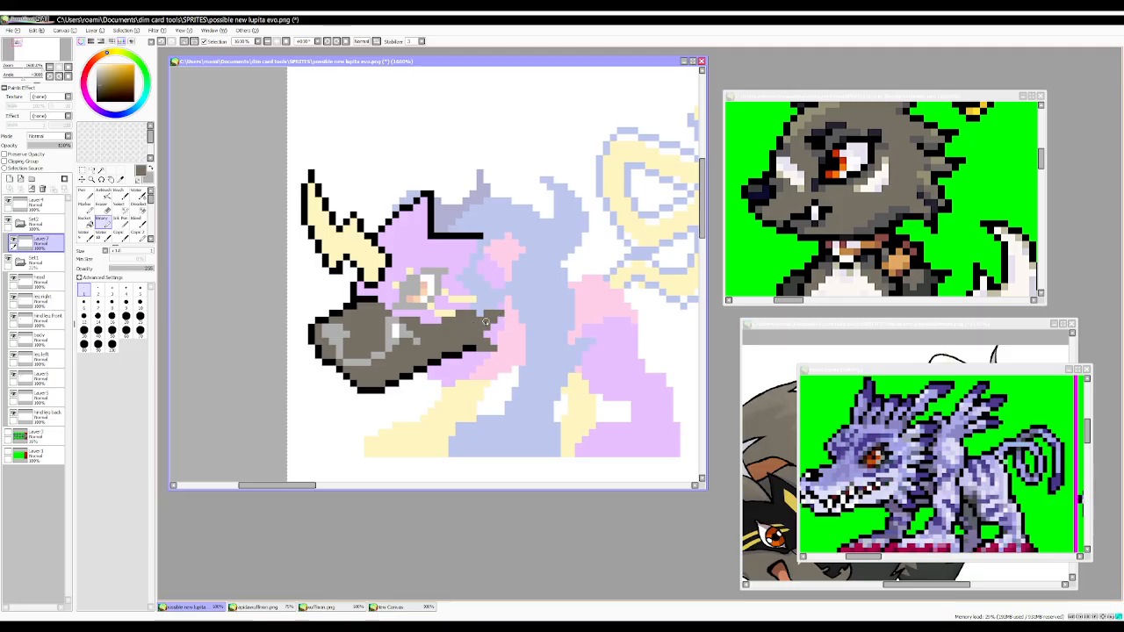
Shade the chin and muzzle with a darker grey sampled from the grey wolf, using the enlarged purple wolf head as reference.
{"action": "right_click", "coordinate": [875, 218]}
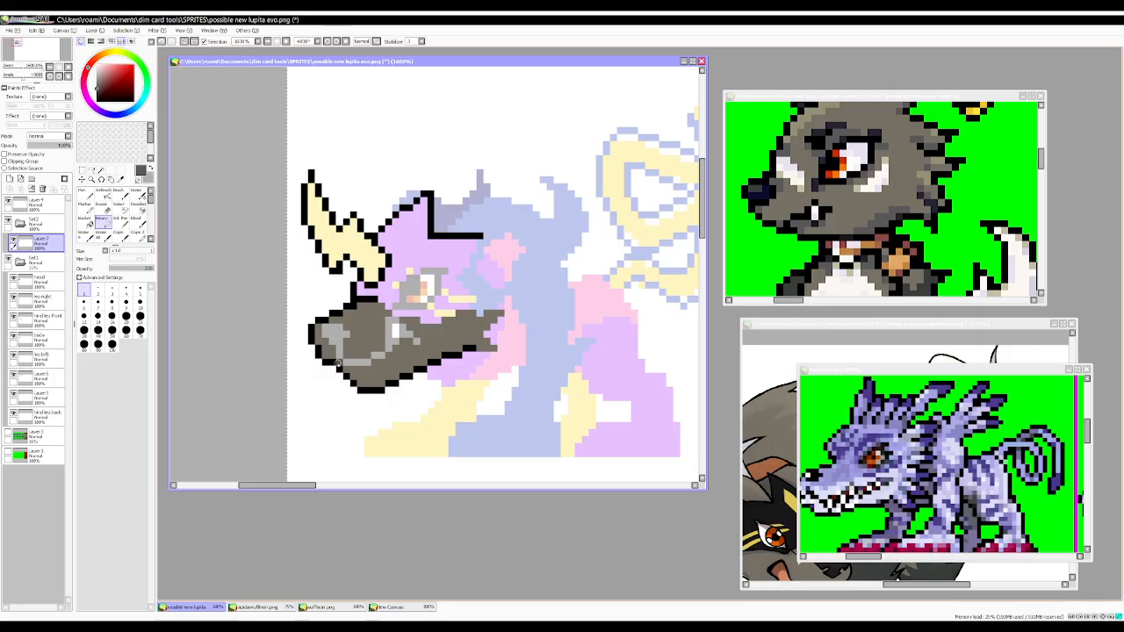
{"action": "mouse_move", "coordinate": [363, 369]}
{"action": "left_mouse_down"}
{"action": "mouse_move", "coordinate": [360, 381]}
{"action": "mouse_move", "coordinate": [383, 384]}
{"action": "left_mouse_up"}
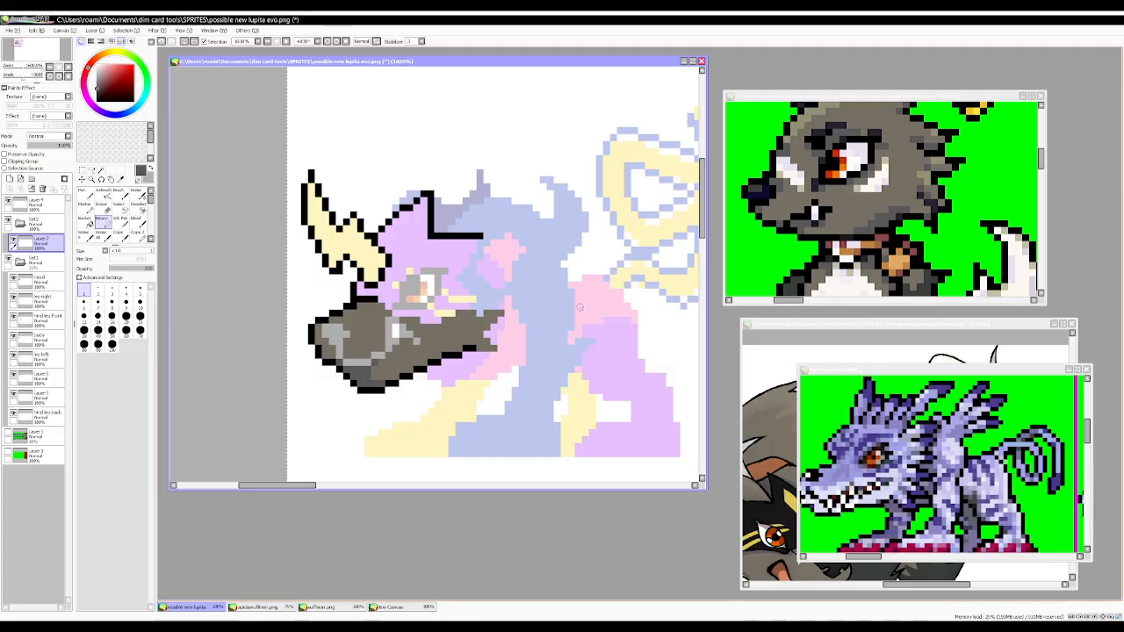
{"action": "left_click", "coordinate": [869, 485]}
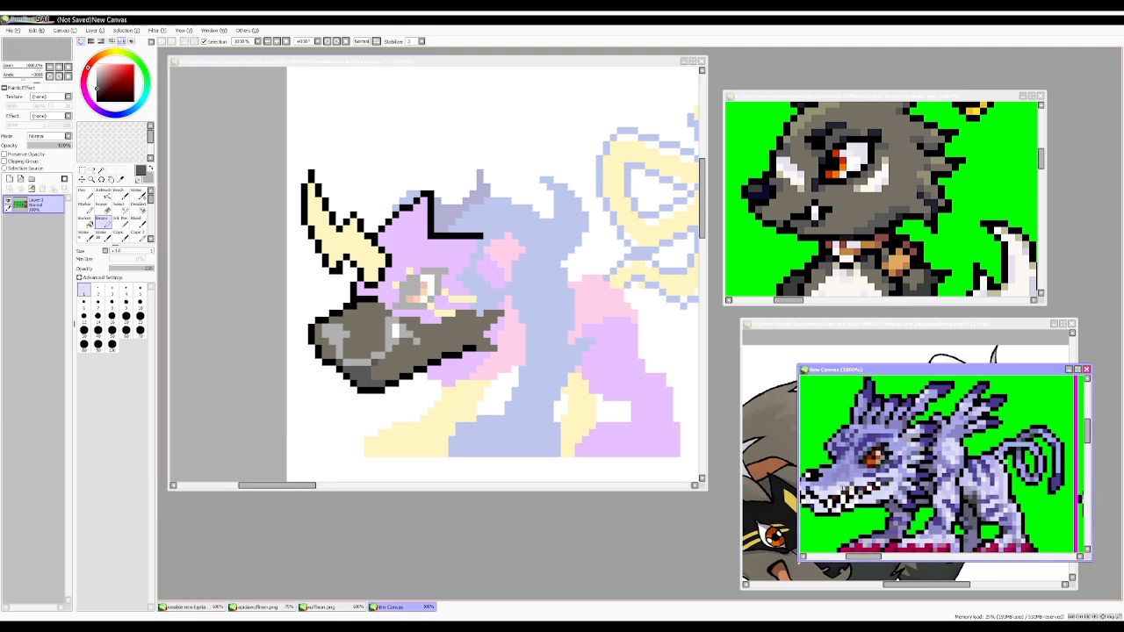
{"action": "scroll", "coordinate": [842, 487], "scroll_direction": "down", "scroll_amount": 3}
{"action": "scroll", "coordinate": [817, 490], "scroll_direction": "up", "scroll_amount": 4}
{"action": "left_click", "coordinate": [339, 352]}
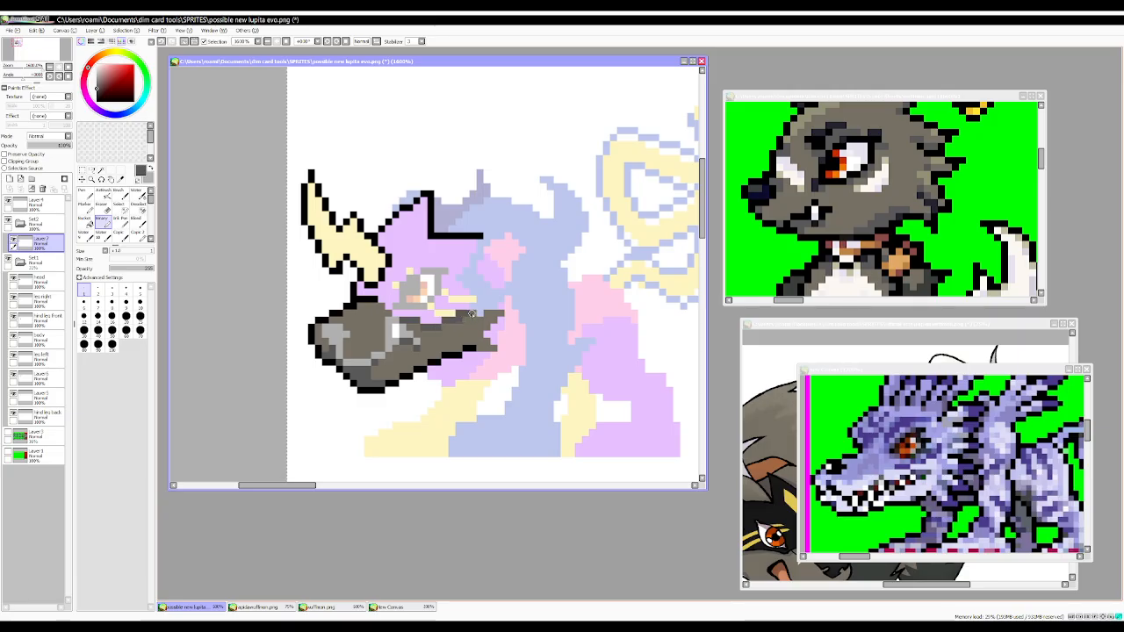
Add light grey highlights and an off-white marking on top of the muzzle, sampling the colours from the grey wolf reference.
{"action": "left_click", "coordinate": [374, 318], "text": "alt"}
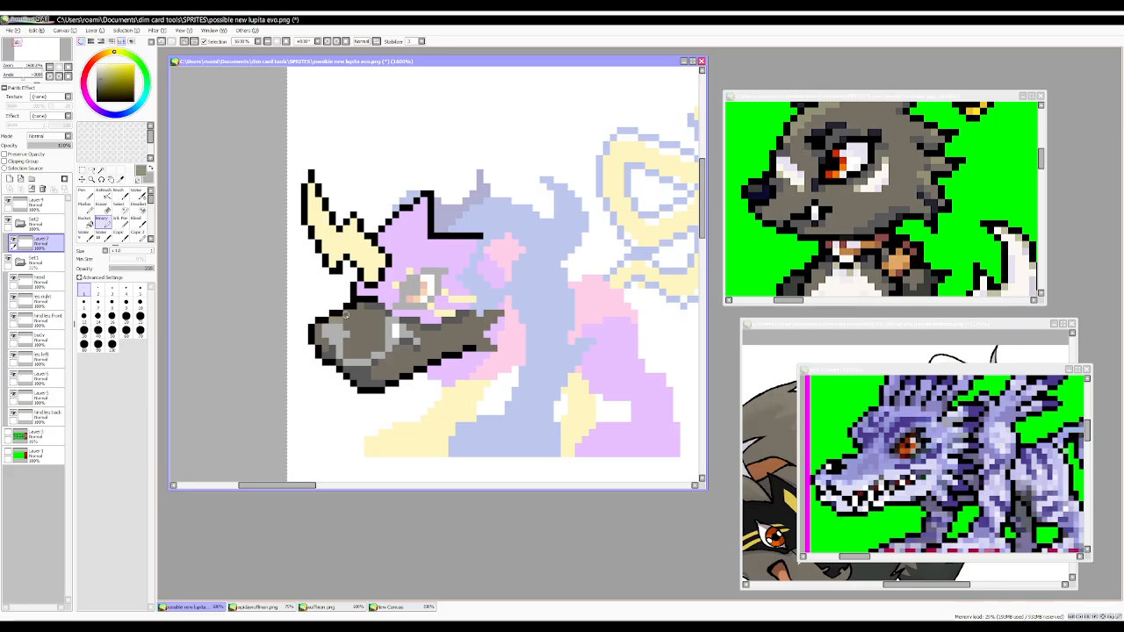
{"action": "left_click", "coordinate": [787, 180], "text": "alt"}
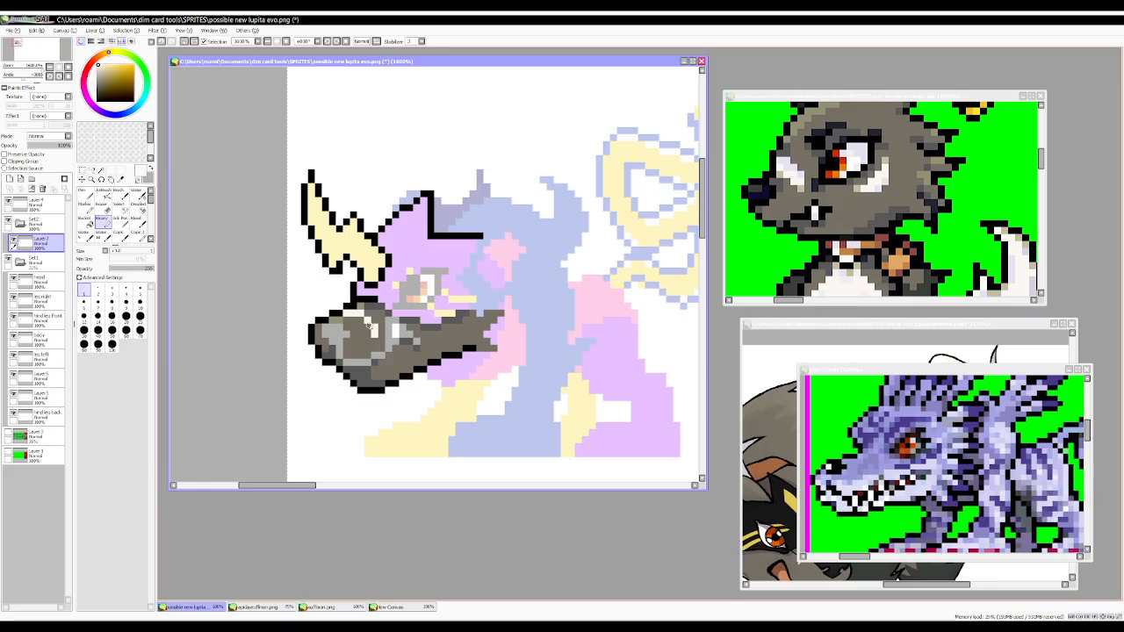
{"action": "left_click_drag", "start_coordinate": [368, 325], "coordinate": [348, 318]}
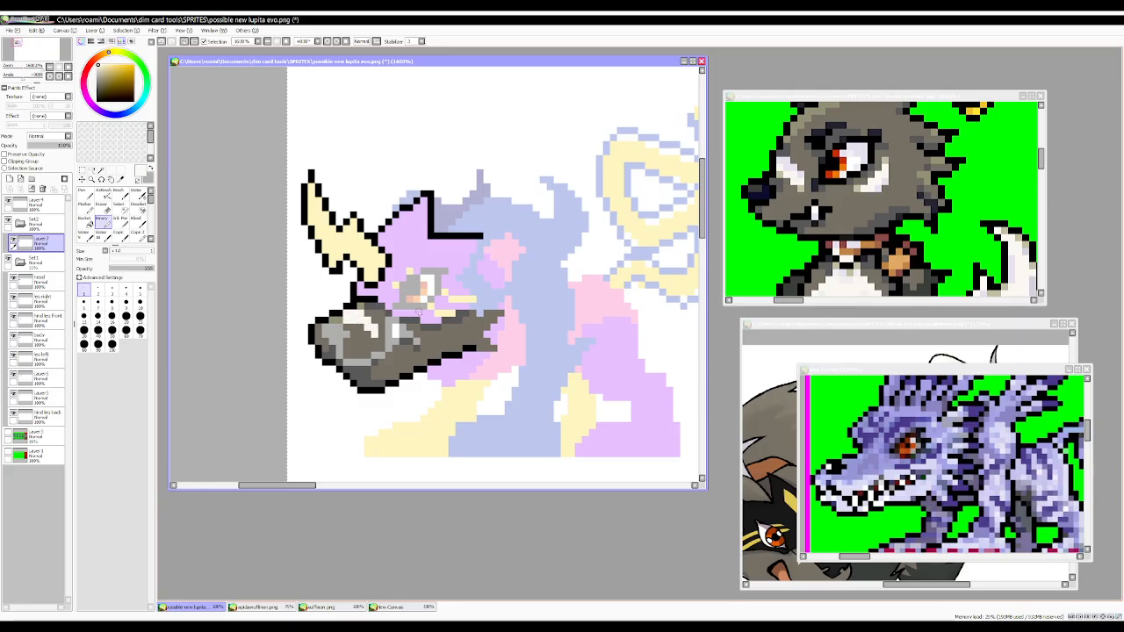
{"action": "left_click", "coordinate": [773, 196], "text": "alt"}
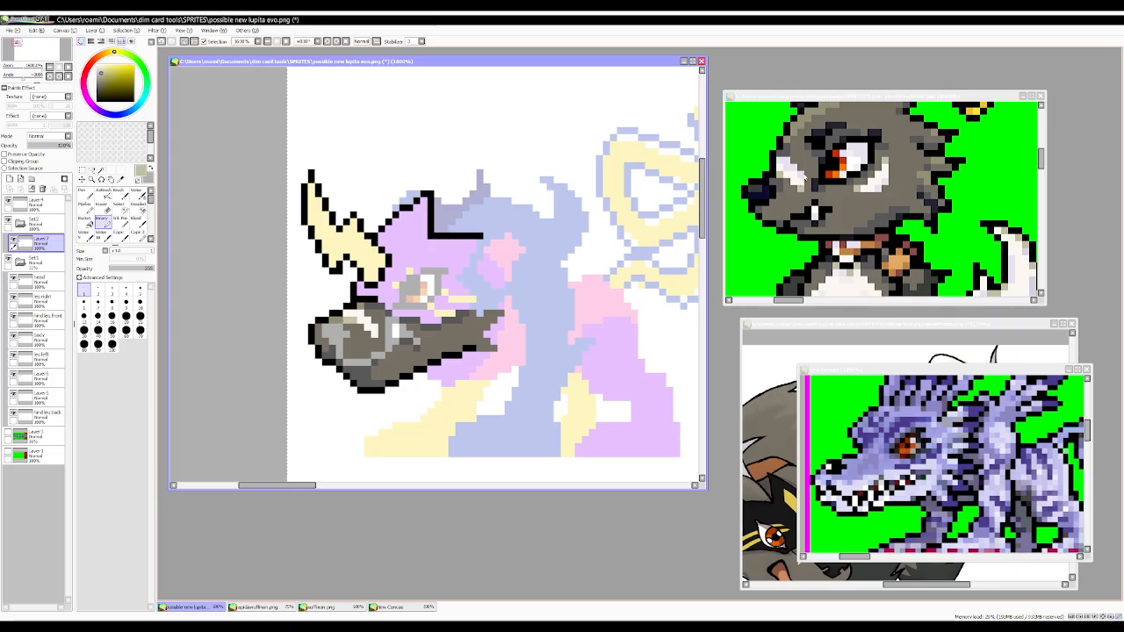
{"action": "left_click", "coordinate": [807, 177], "text": "alt"}
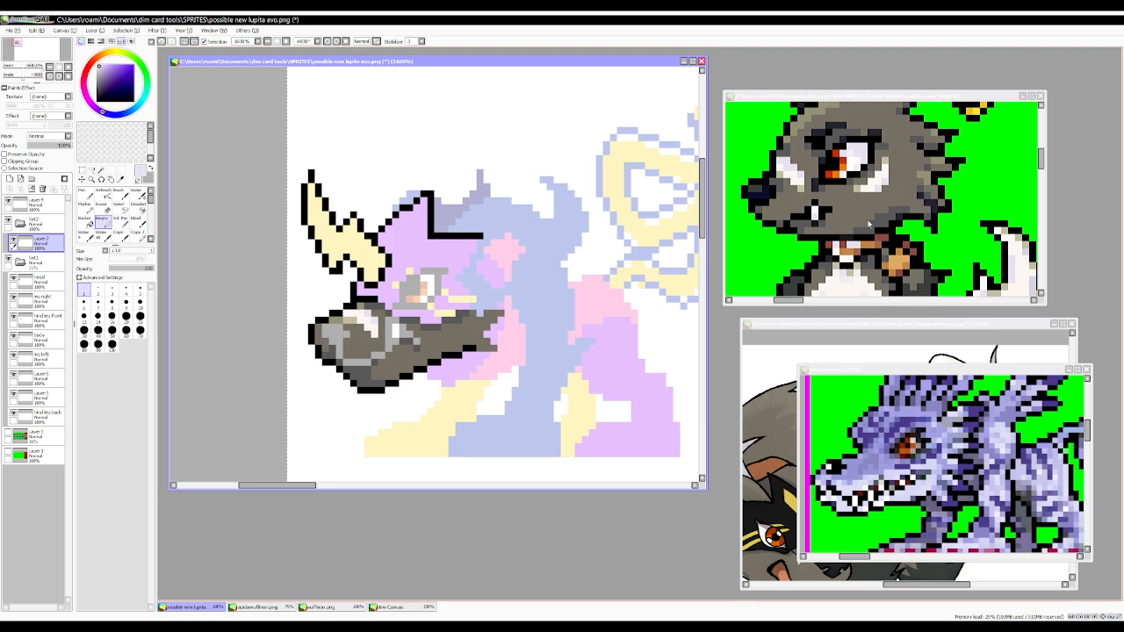
Paint the nose dark navy with a dark grey accent, sampling both colours from the grey wolf reference.
{"action": "right_click", "coordinate": [762, 191]}
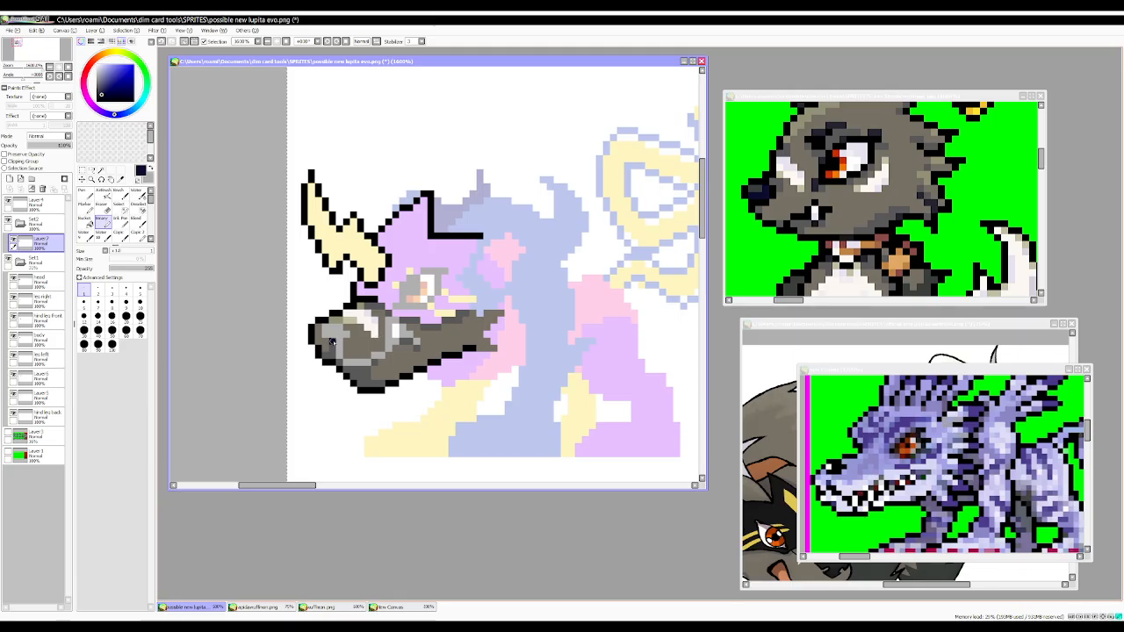
{"action": "left_click_drag", "start_coordinate": [332, 342], "coordinate": [337, 328]}
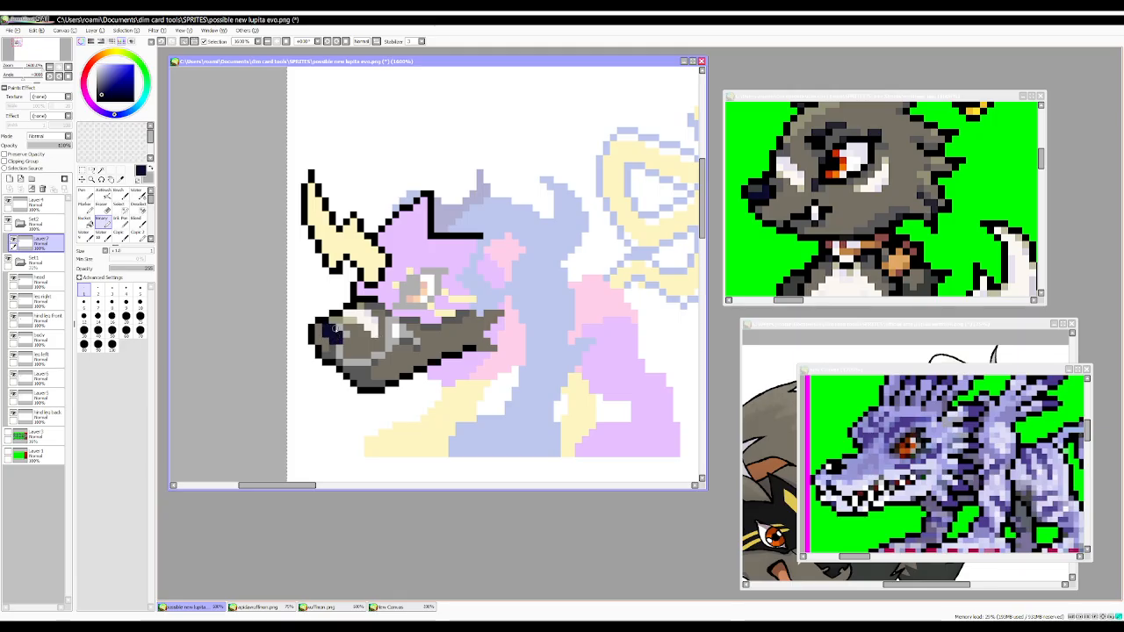
{"action": "right_click", "coordinate": [845, 198]}
{"action": "left_click_drag", "start_coordinate": [327, 329], "coordinate": [324, 327]}
{"action": "scroll", "coordinate": [387, 339], "scroll_direction": "down", "scroll_amount": 2}
{"action": "scroll", "coordinate": [370, 341], "scroll_direction": "up", "scroll_amount": 2}
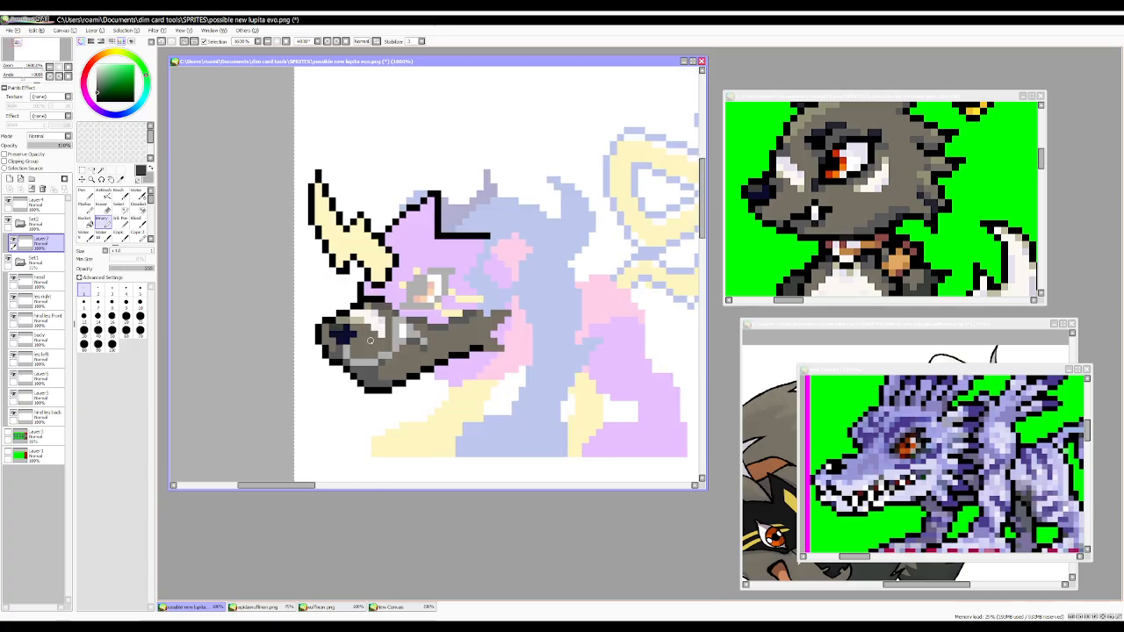
Touch up the upper edge of the nose with grey-brown sampled from the muzzle.
{"action": "right_click", "coordinate": [359, 331]}
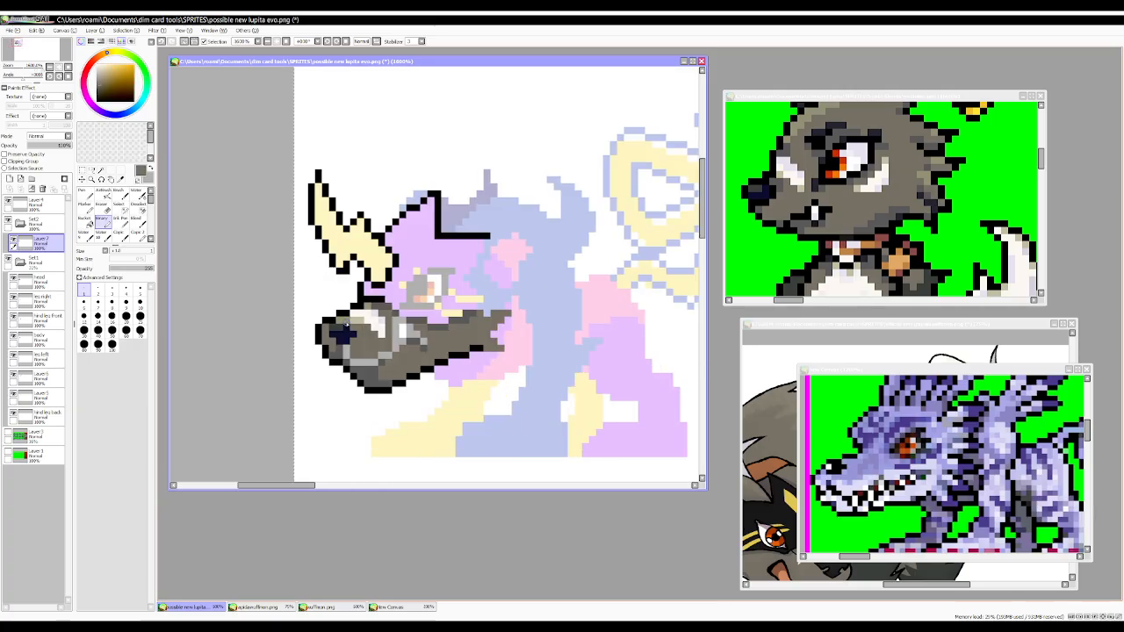
{"action": "key", "text": "ctrl+z"}
{"action": "left_click", "coordinate": [352, 322]}
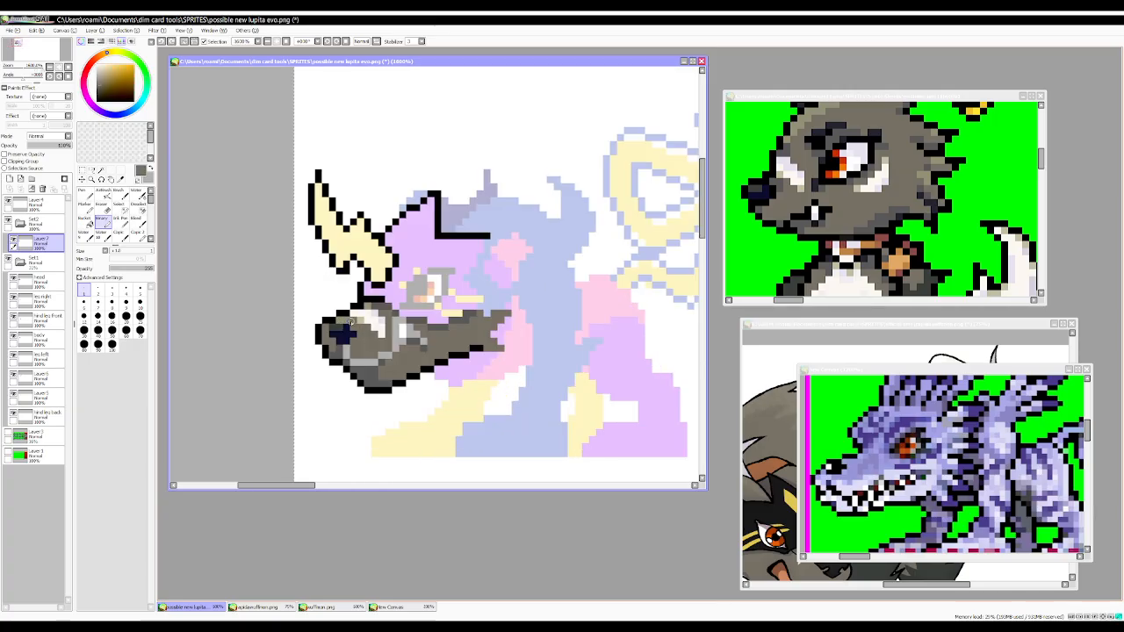
{"action": "scroll", "coordinate": [412, 347], "scroll_direction": "down", "scroll_amount": 2}
{"action": "scroll", "coordinate": [403, 348], "scroll_direction": "up", "scroll_amount": 2}
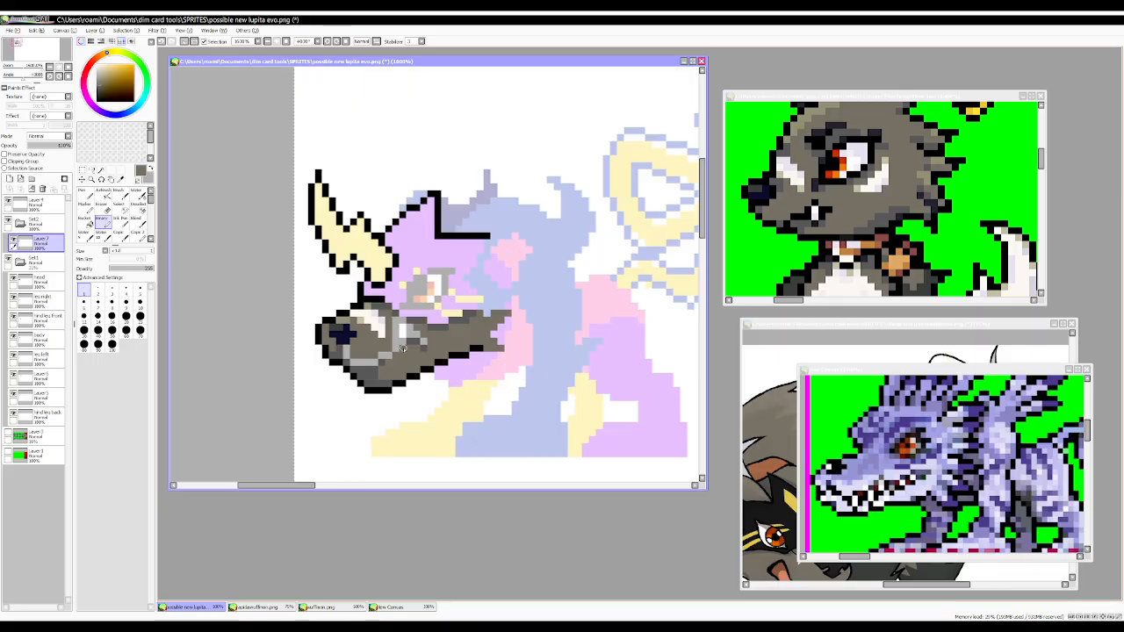
Draw the mouth line along the muzzle and around the fang in the black sampled from the reference sprite's mouth.
{"action": "right_click", "coordinate": [805, 213]}
{"action": "scroll", "coordinate": [426, 320], "scroll_direction": "down", "scroll_amount": 2}
{"action": "scroll", "coordinate": [397, 364], "scroll_direction": "up", "scroll_amount": 2}
{"action": "mouse_move", "coordinate": [344, 353]}
{"action": "left_mouse_down"}
{"action": "mouse_move", "coordinate": [373, 362]}
{"action": "mouse_move", "coordinate": [418, 334]}
{"action": "left_mouse_up"}
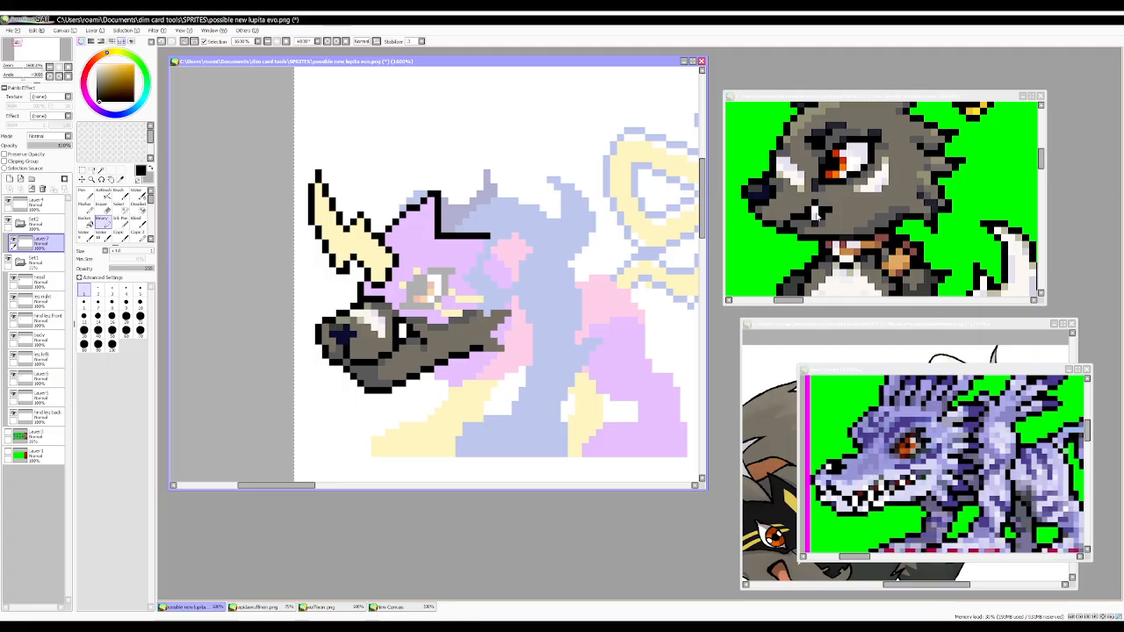
Colour the fang white with a pale lavender shadow pixel, sampling both shades from the reference sprite's fang.
{"action": "key", "text": "x"}
{"action": "right_click", "coordinate": [815, 217]}
{"action": "right_click", "coordinate": [402, 333]}
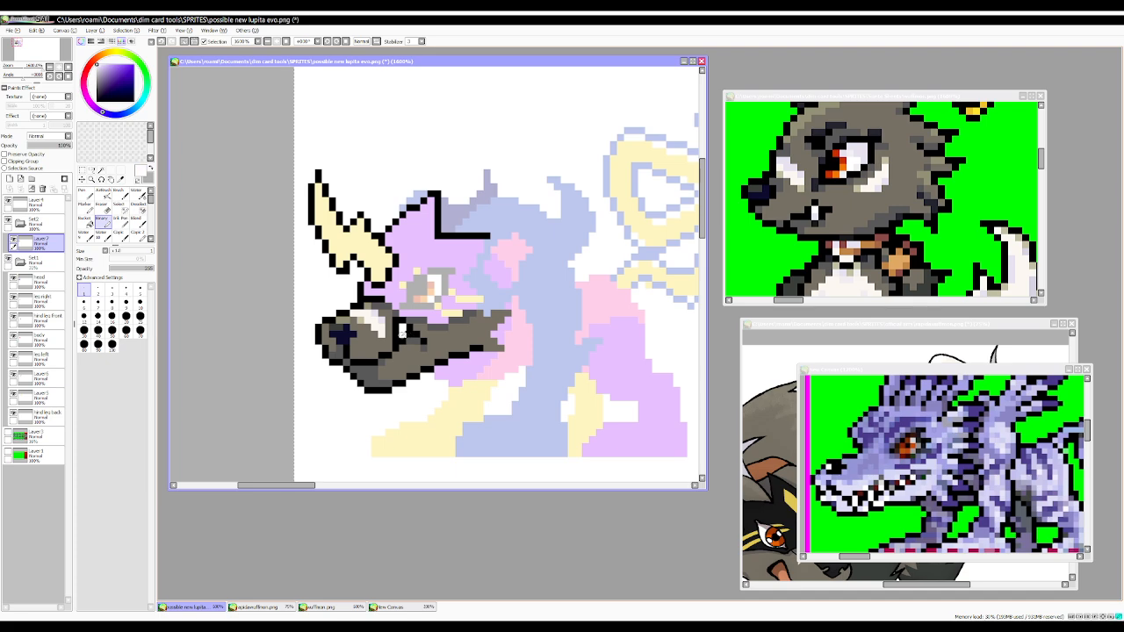
{"action": "right_click", "coordinate": [814, 212]}
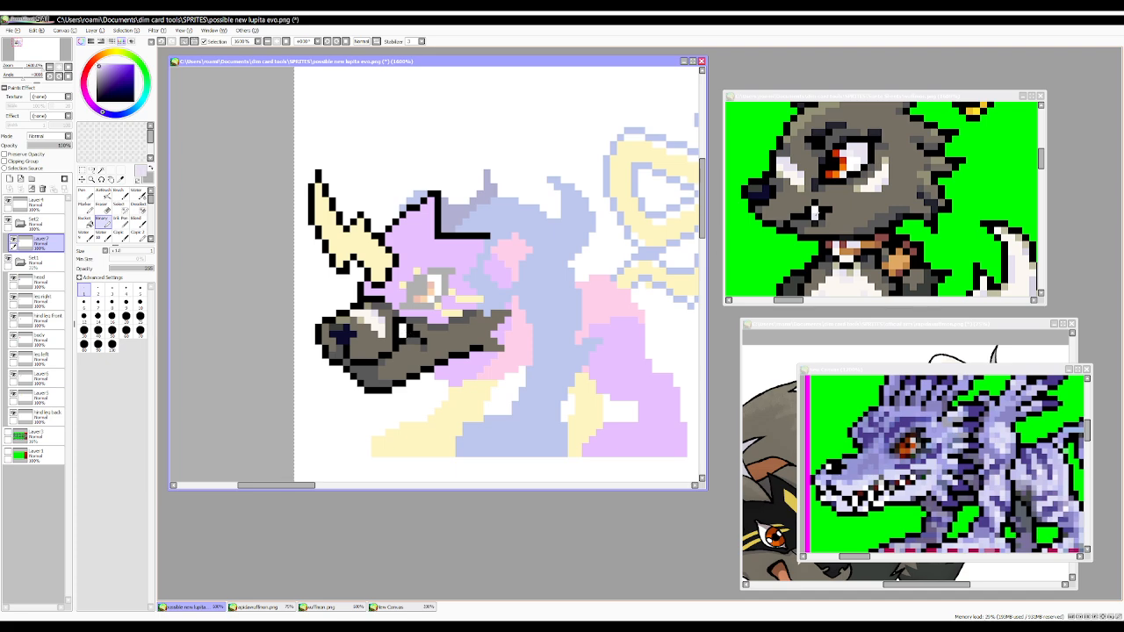
{"action": "left_click", "coordinate": [404, 334]}
{"action": "right_click", "coordinate": [379, 374]}
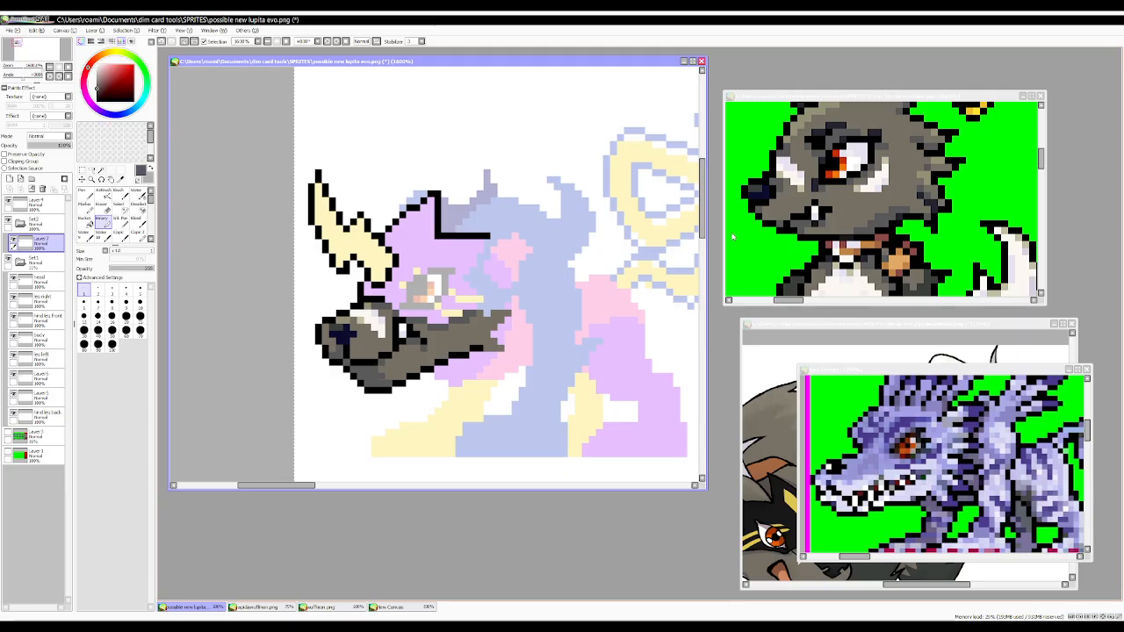
Draw the eye's outline and pupil above the muzzle in the near-black sampled from the grey wolf reference sprite's eye.
{"action": "left_click", "coordinate": [845, 166]}
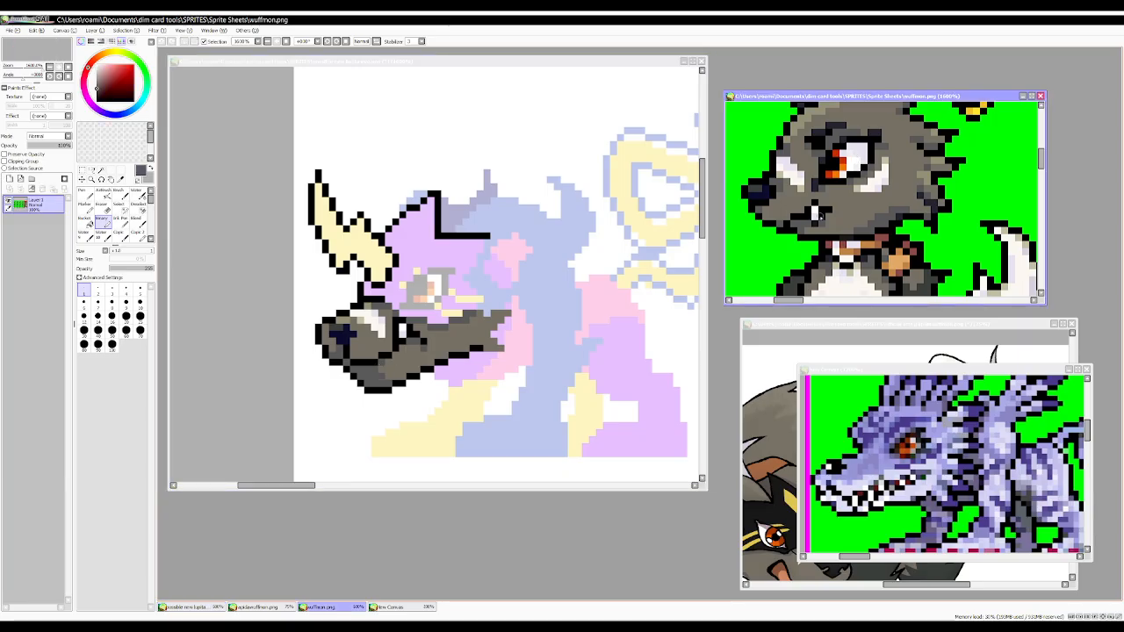
{"action": "scroll", "coordinate": [846, 166], "scroll_direction": "down", "scroll_amount": 4}
{"action": "scroll", "coordinate": [860, 260], "scroll_direction": "up", "scroll_amount": 4}
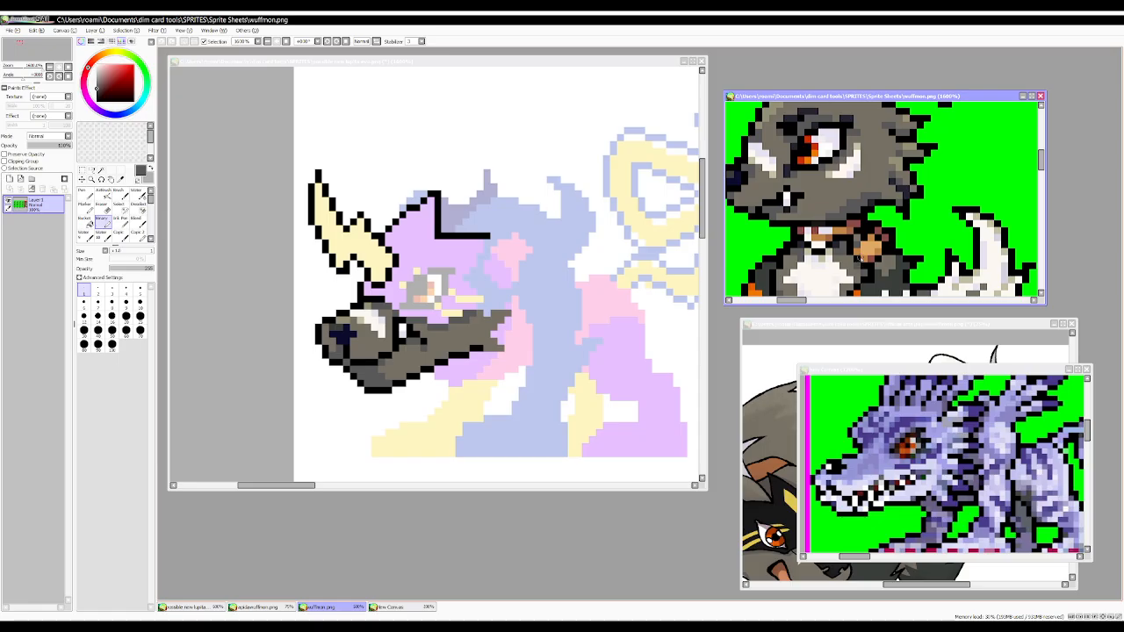
{"action": "scroll", "coordinate": [860, 260], "scroll_direction": "down", "scroll_amount": 4}
{"action": "scroll", "coordinate": [877, 187], "scroll_direction": "up", "scroll_amount": 4}
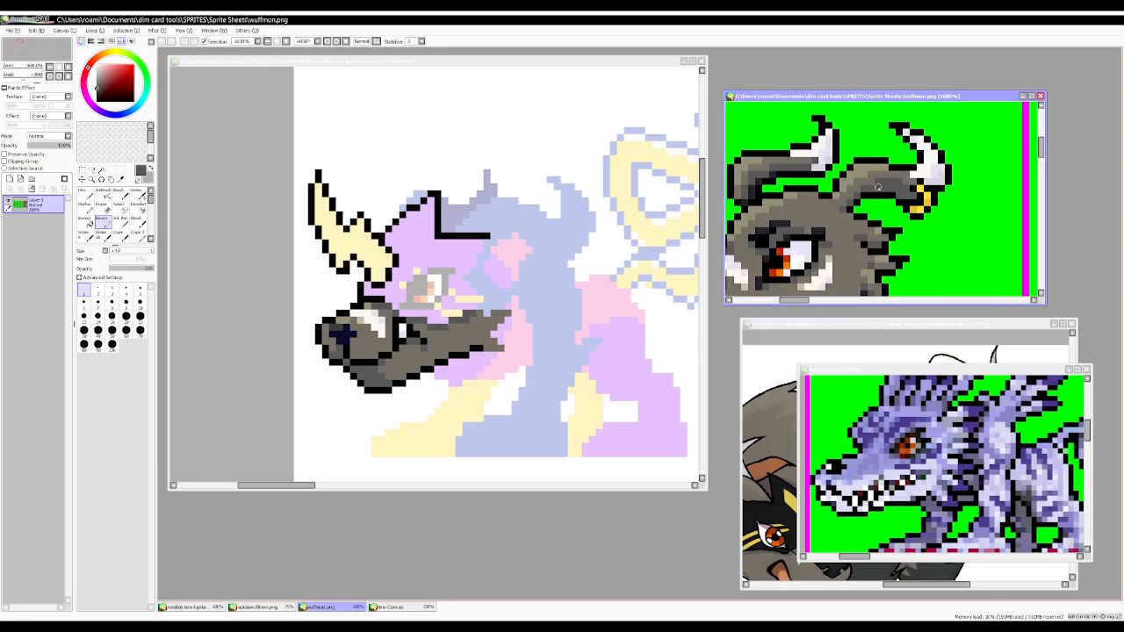
{"action": "right_click", "coordinate": [752, 188]}
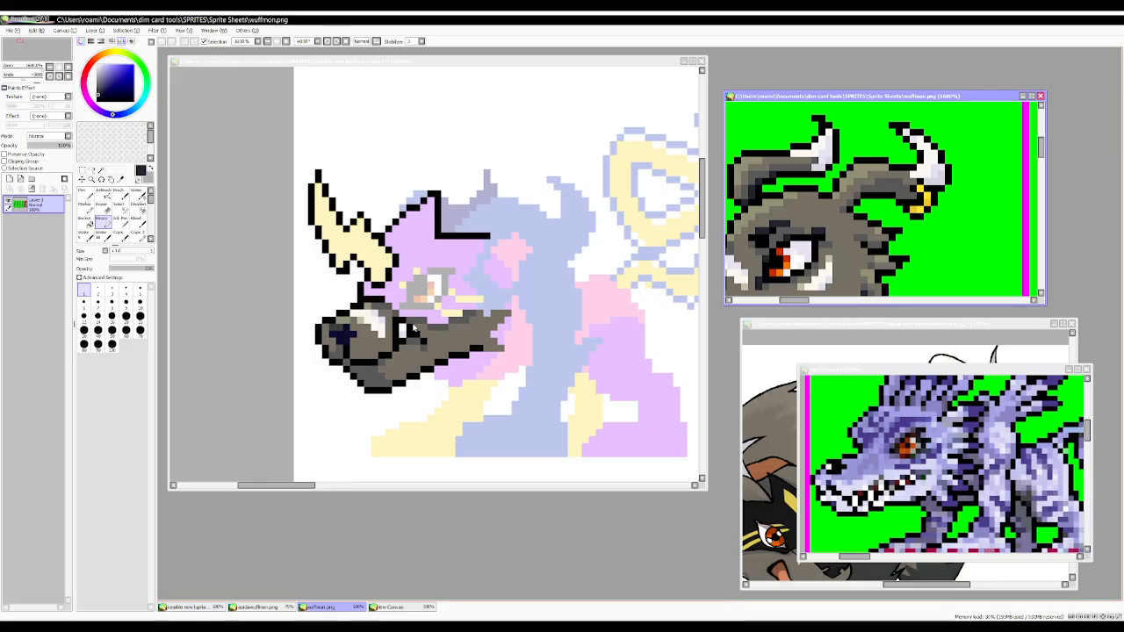
{"action": "left_click", "coordinate": [356, 376]}
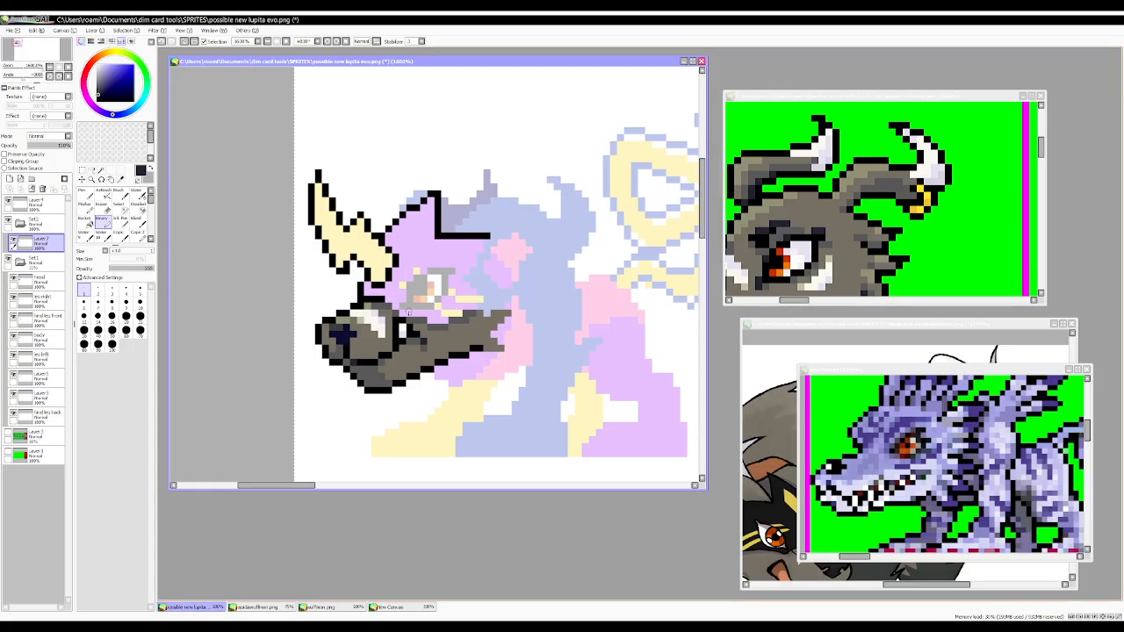
{"action": "left_click", "coordinate": [845, 246]}
{"action": "scroll", "coordinate": [866, 216], "scroll_direction": "down", "scroll_amount": 2}
{"action": "scroll", "coordinate": [811, 253], "scroll_direction": "up", "scroll_amount": 2}
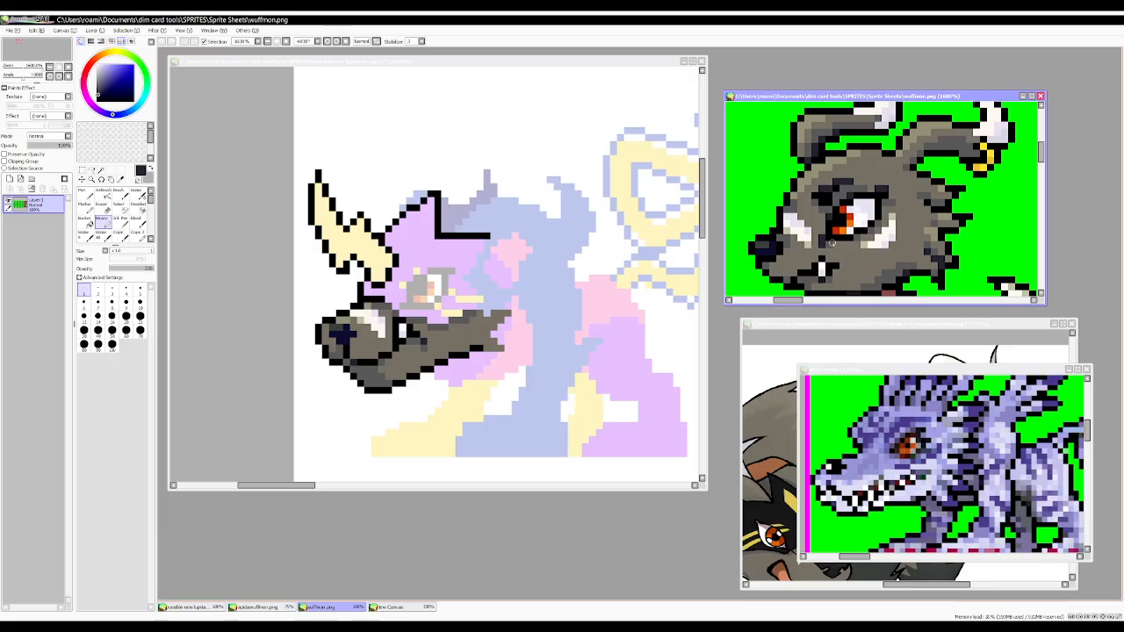
{"action": "right_click", "coordinate": [835, 237]}
{"action": "left_click", "coordinate": [404, 301]}
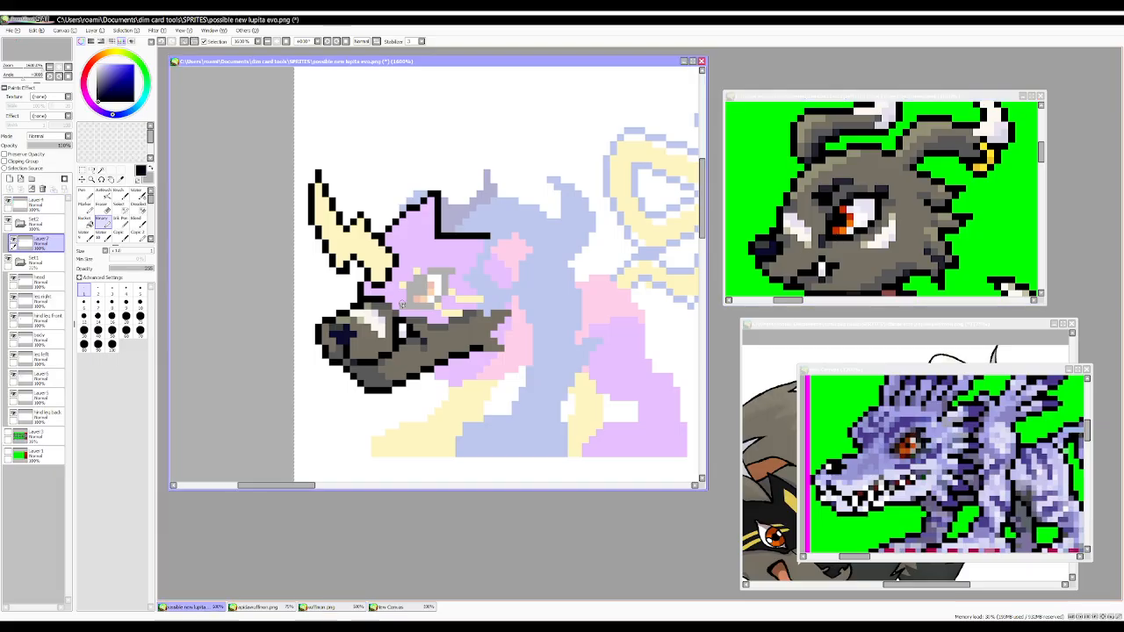
{"action": "mouse_move", "coordinate": [415, 279]}
{"action": "left_mouse_down"}
{"action": "mouse_move", "coordinate": [455, 270]}
{"action": "mouse_move", "coordinate": [429, 307]}
{"action": "mouse_move", "coordinate": [402, 307]}
{"action": "mouse_move", "coordinate": [421, 292]}
{"action": "mouse_move", "coordinate": [413, 286]}
{"action": "left_mouse_up"}
Colour the iris red and orange, sampling both shades from the reference sprite's iris.
{"action": "right_click", "coordinate": [838, 228]}
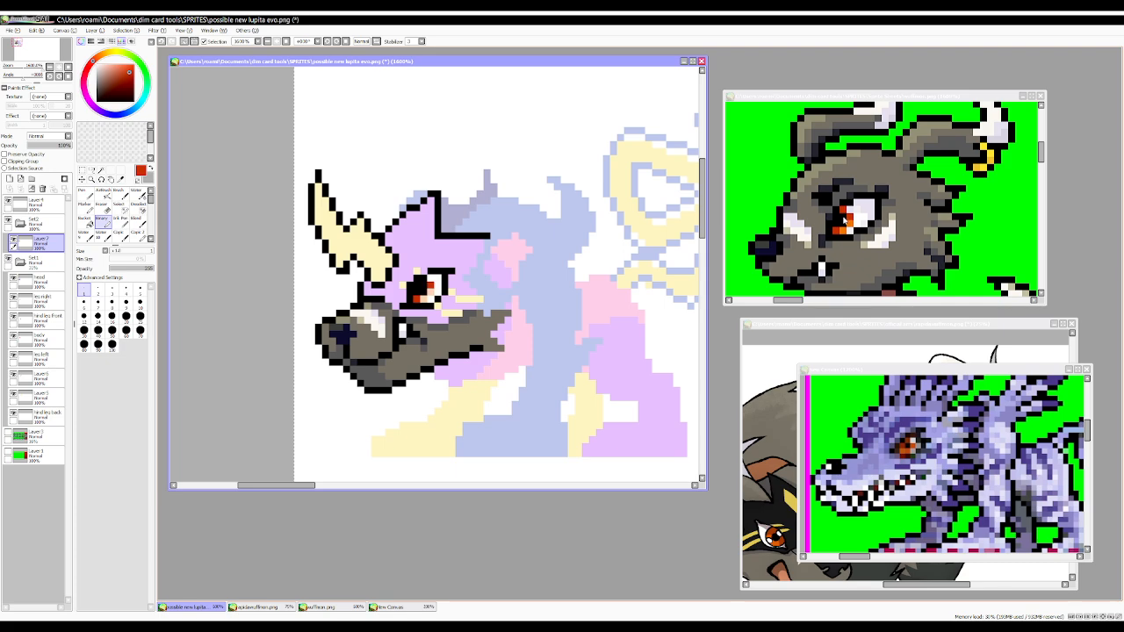
{"action": "right_click", "coordinate": [845, 231]}
{"action": "left_click_drag", "start_coordinate": [423, 299], "coordinate": [431, 294]}
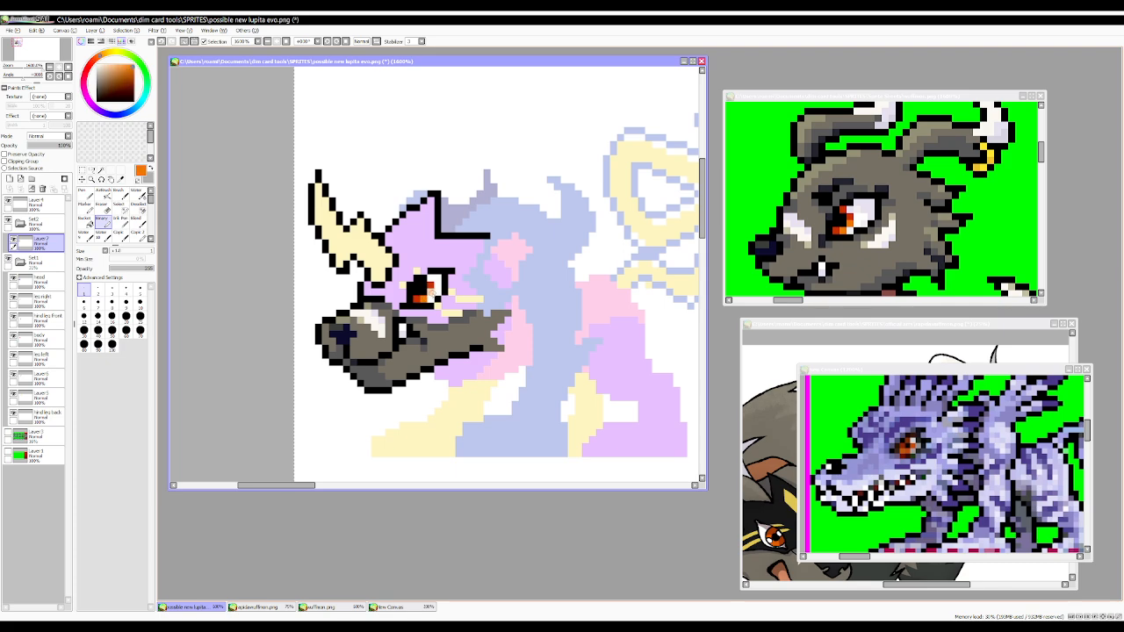
Fill the rest of the eye with the white and pale lavender sampled from the reference sprite's eye.
{"action": "right_click", "coordinate": [859, 213]}
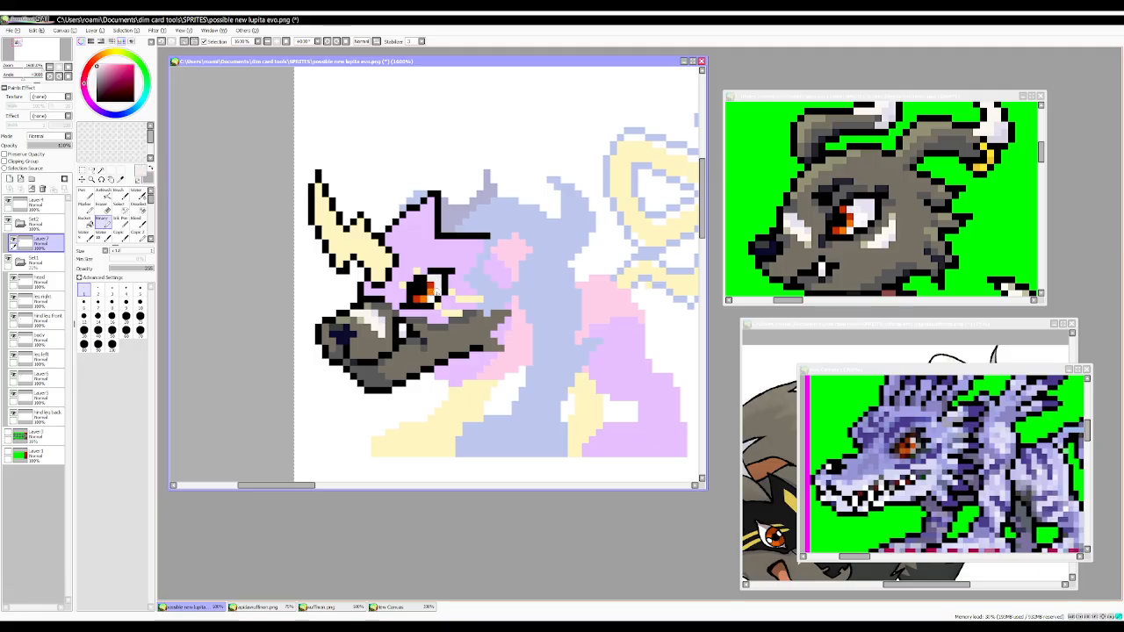
{"action": "right_click", "coordinate": [861, 211]}
{"action": "right_click", "coordinate": [870, 206]}
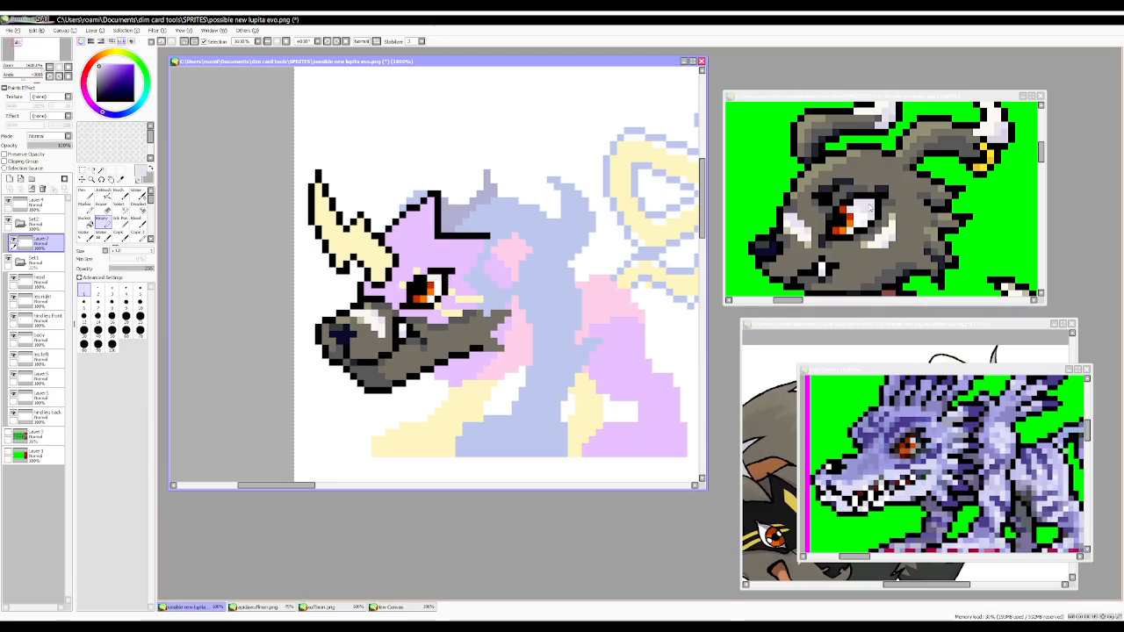
{"action": "right_click", "coordinate": [430, 283]}
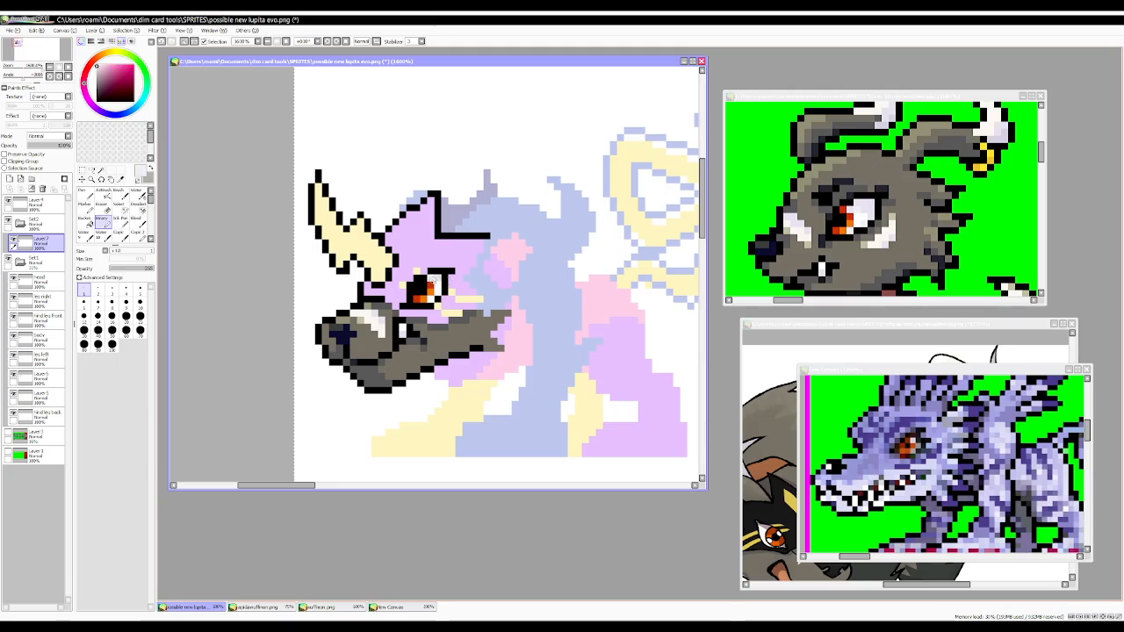
{"action": "scroll", "coordinate": [577, 238], "scroll_direction": "down", "scroll_amount": 4}
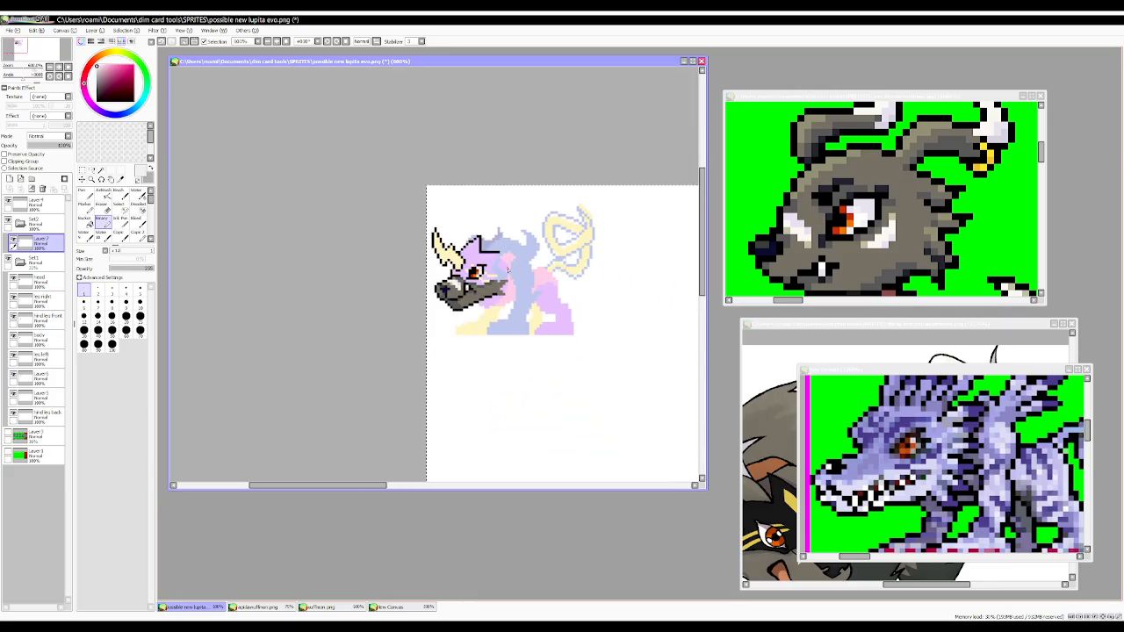
{"action": "scroll", "coordinate": [513, 263], "scroll_direction": "up", "scroll_amount": 4}
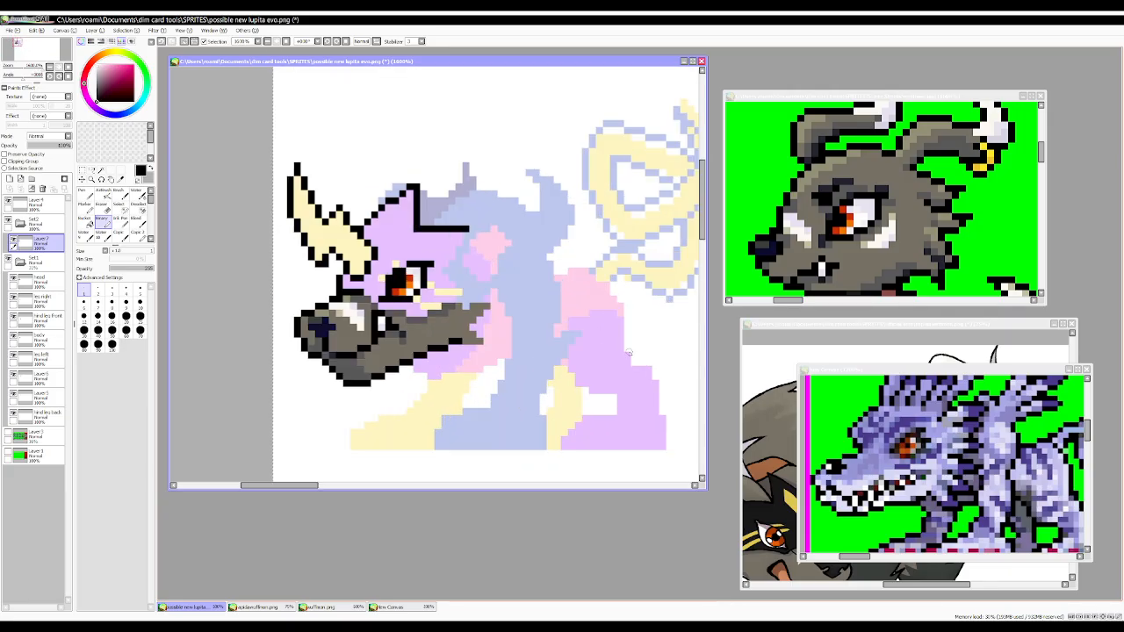
Bring up the wolf reference artwork and paint a charcoal mask marking from the muzzle bridge to beneath the eye.
{"action": "left_click", "coordinate": [792, 446]}
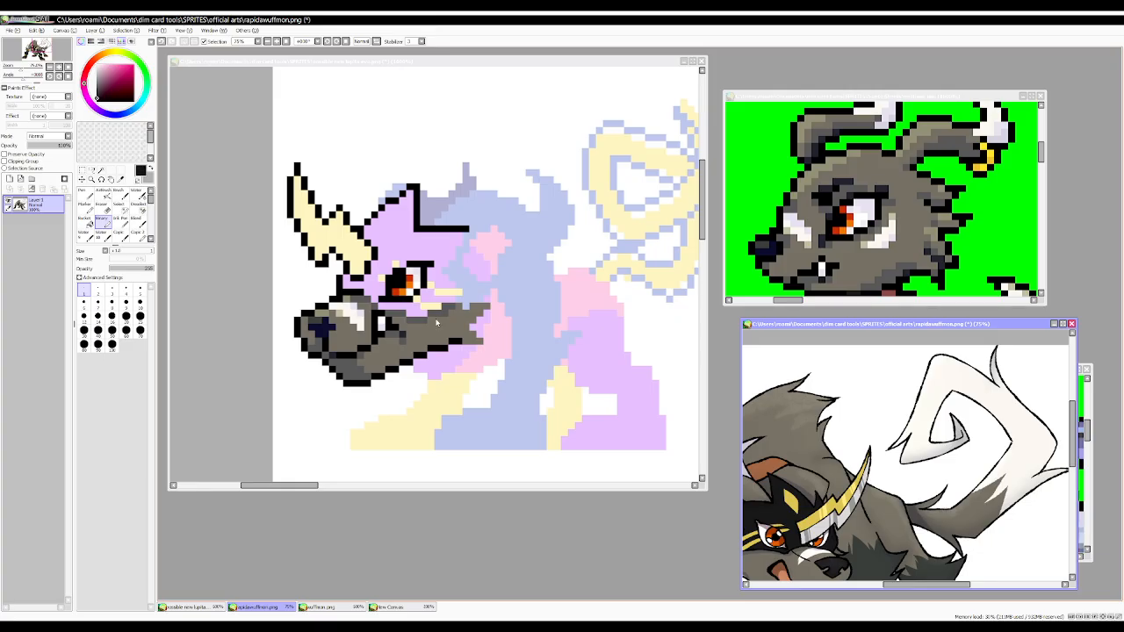
{"action": "left_click", "coordinate": [378, 274]}
{"action": "left_click_drag", "start_coordinate": [342, 285], "coordinate": [417, 307]}
{"action": "key", "text": "ctrl+z"}
{"action": "left_click", "coordinate": [95, 92]}
{"action": "left_click", "coordinate": [345, 280]}
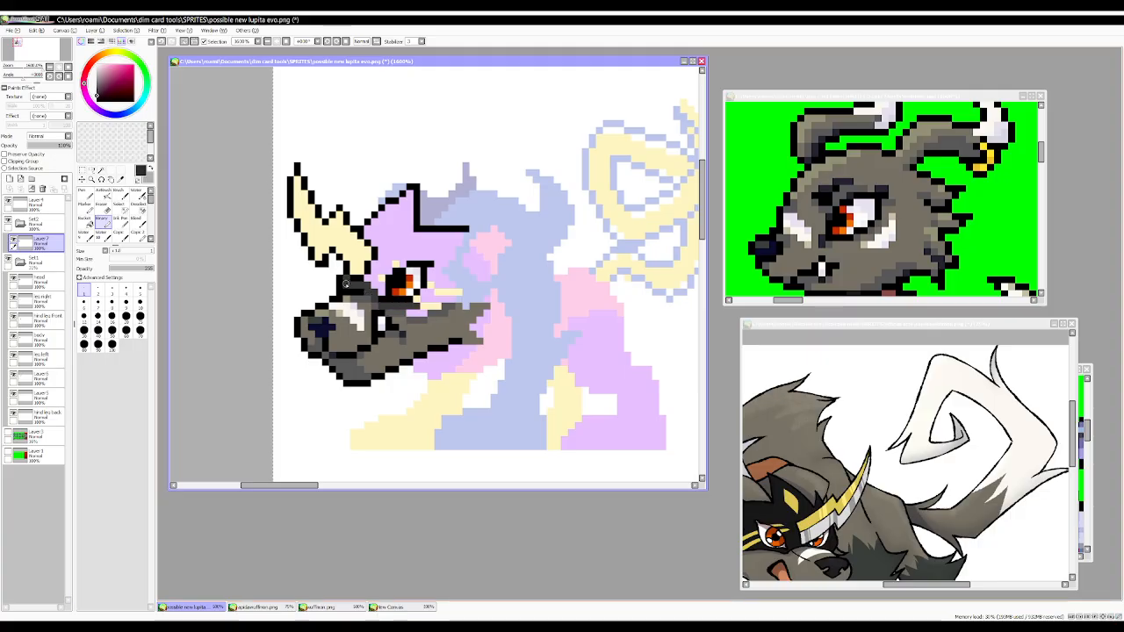
{"action": "left_click_drag", "start_coordinate": [346, 284], "coordinate": [422, 313]}
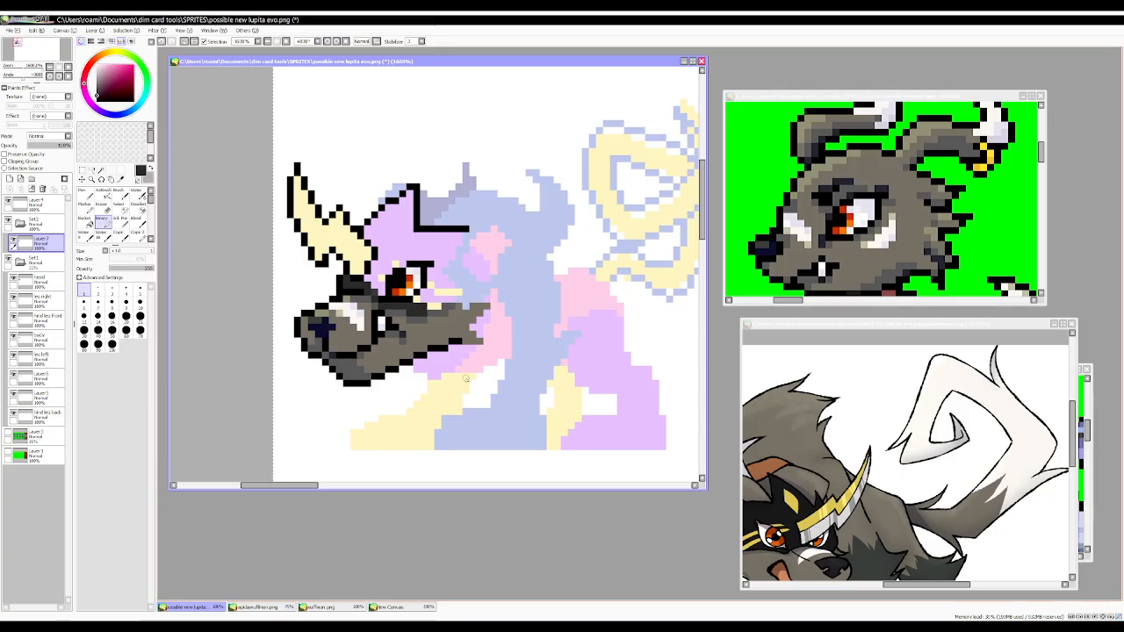
{"action": "right_click", "coordinate": [416, 330]}
{"action": "left_click", "coordinate": [10, 180]}
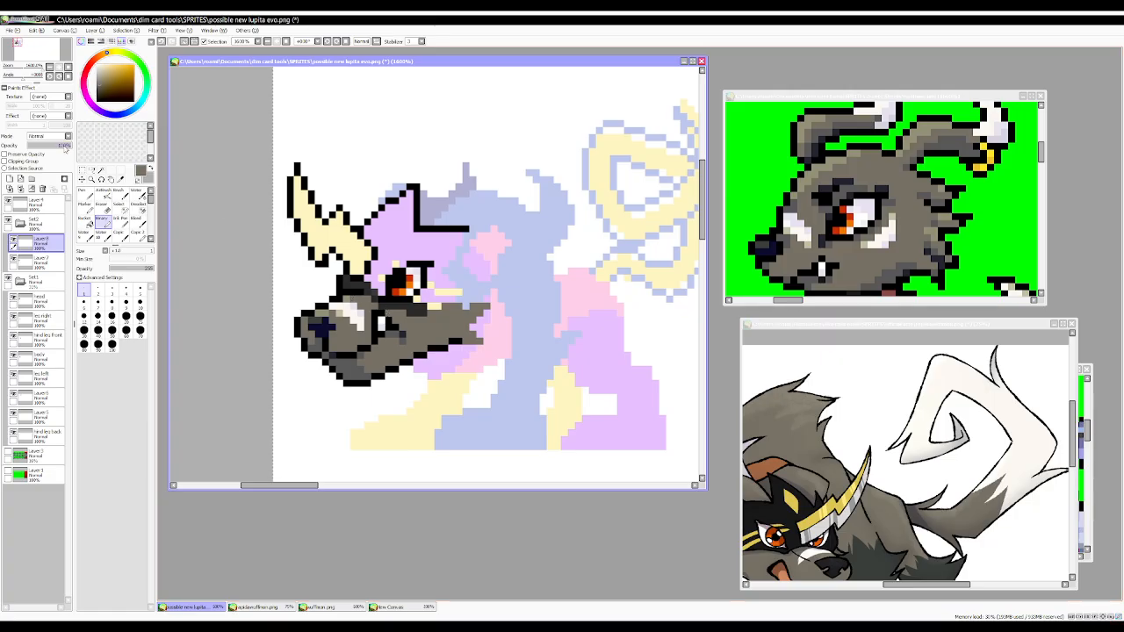
{"action": "key", "text": "ctrl+e"}
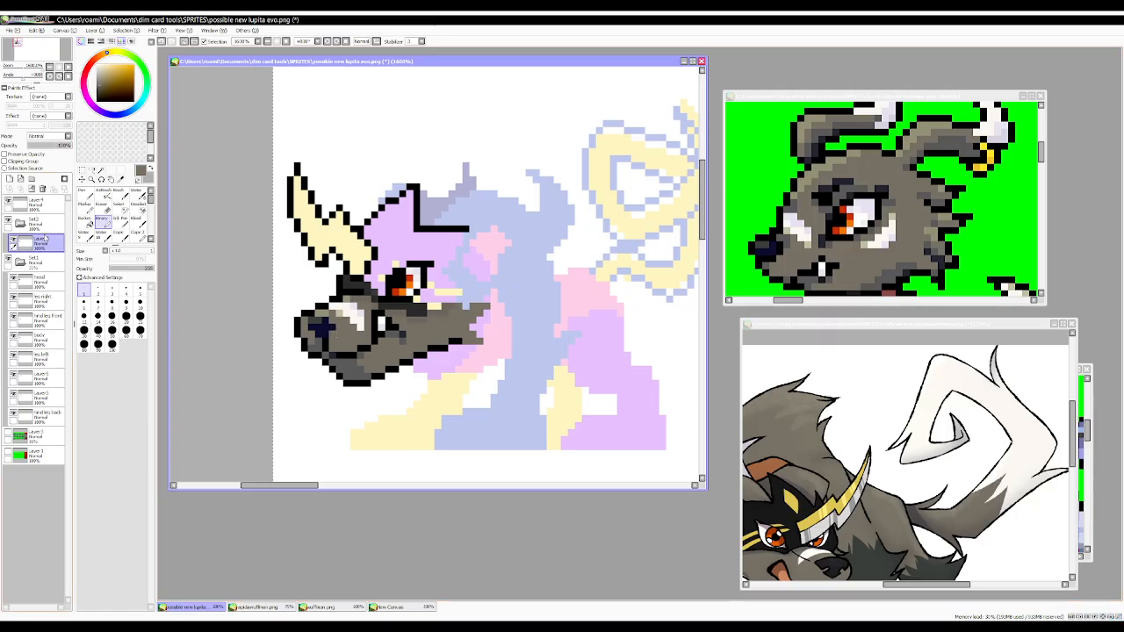
Extend the charcoal mask's edge around the back of the eye and up to the ear, using the shade sampled below the eye.
{"action": "right_click", "coordinate": [422, 305]}
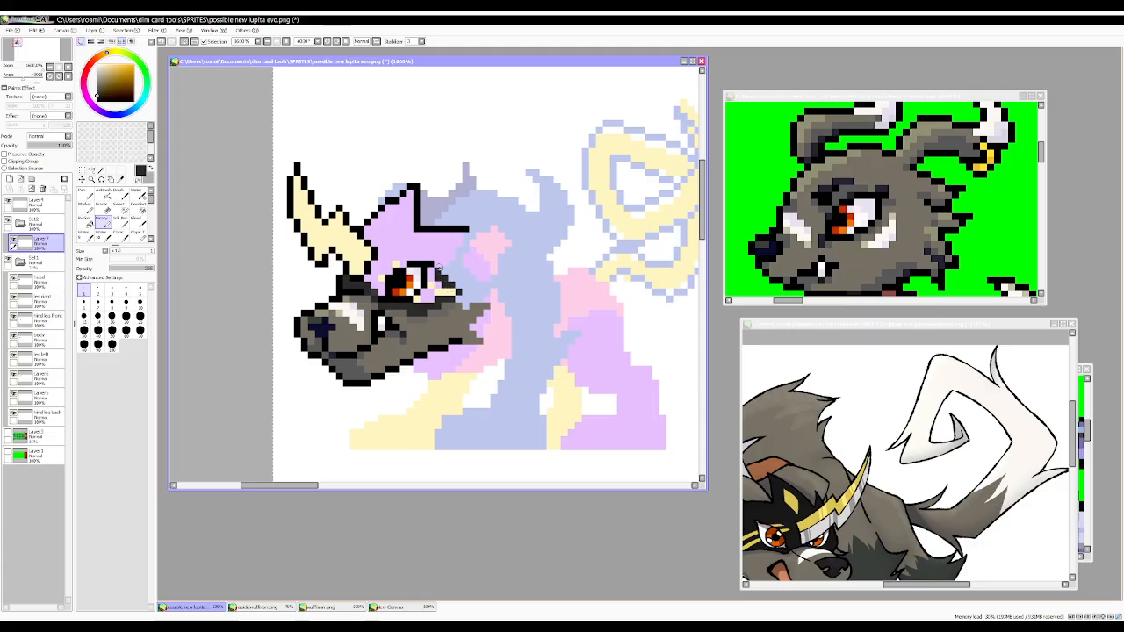
{"action": "mouse_move", "coordinate": [438, 268]}
{"action": "left_mouse_down"}
{"action": "mouse_move", "coordinate": [461, 239]}
{"action": "mouse_move", "coordinate": [444, 249]}
{"action": "left_mouse_up"}
{"action": "key", "text": "ctrl+z"}
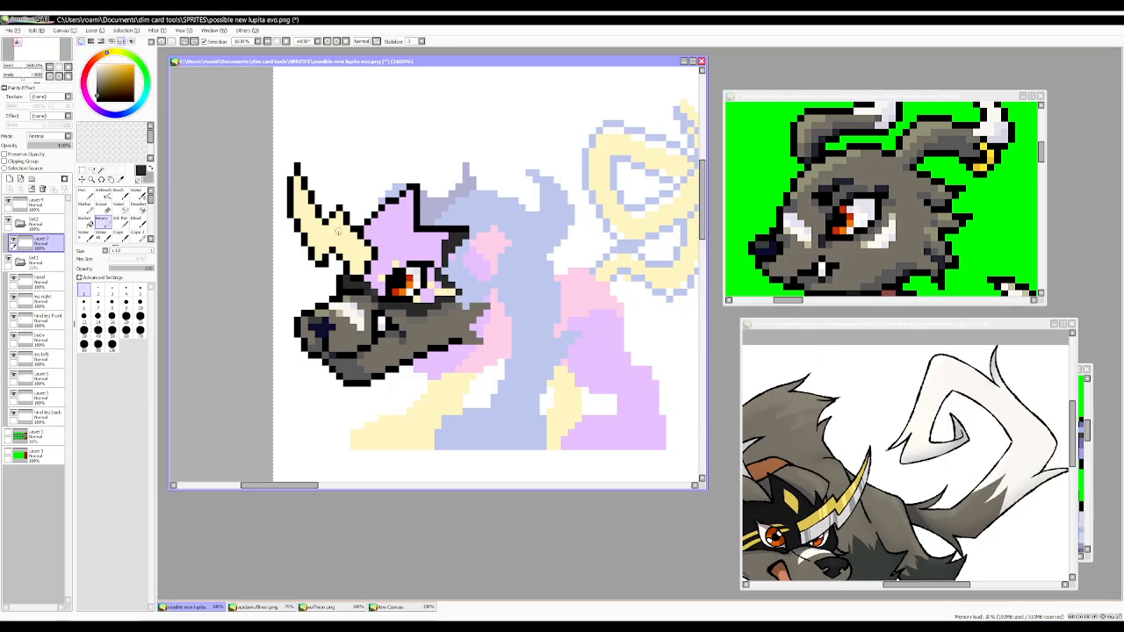
Fill the forehead, ear and area behind the eye with charcoal, and outline the mask's rear edge in black.
{"action": "left_click", "coordinate": [85, 221]}
{"action": "left_click", "coordinate": [395, 235]}
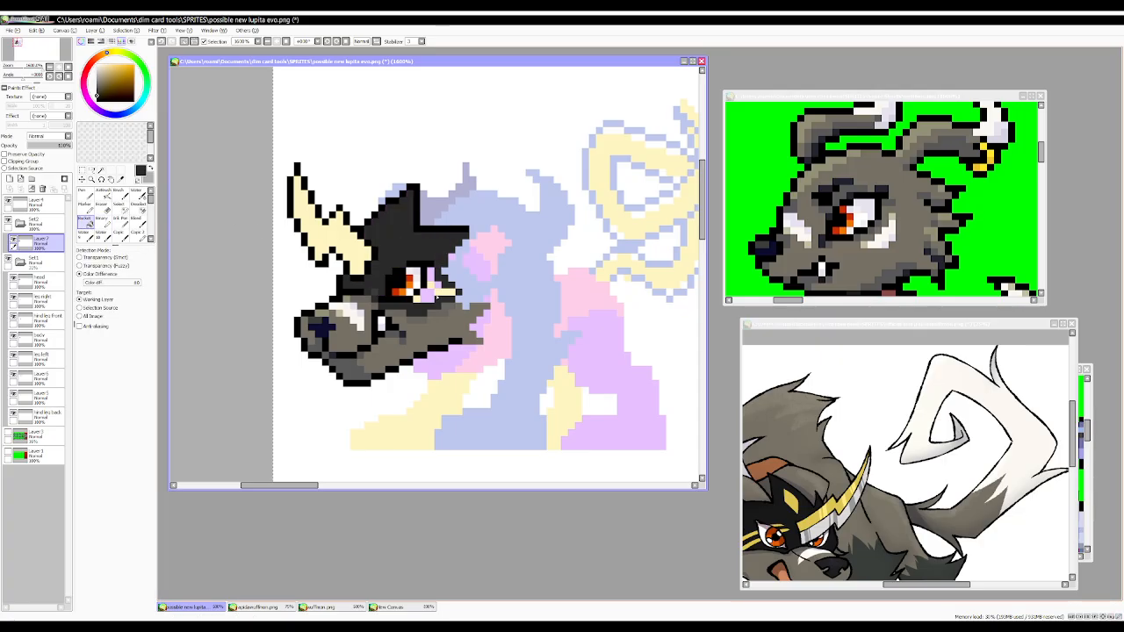
{"action": "left_click", "coordinate": [436, 297]}
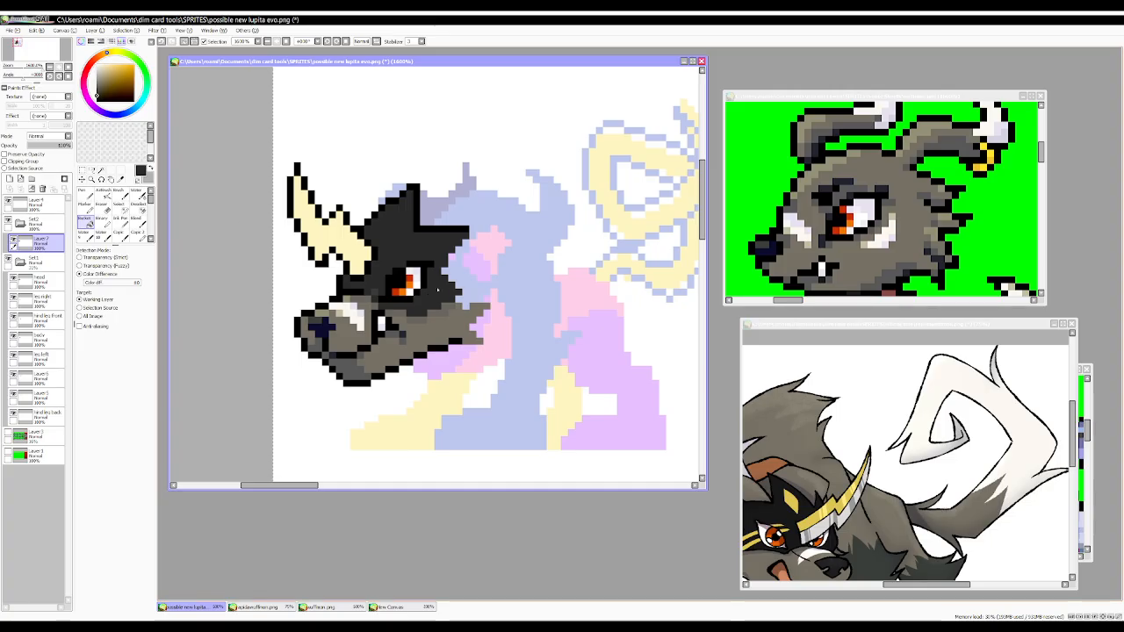
{"action": "left_click", "coordinate": [103, 221]}
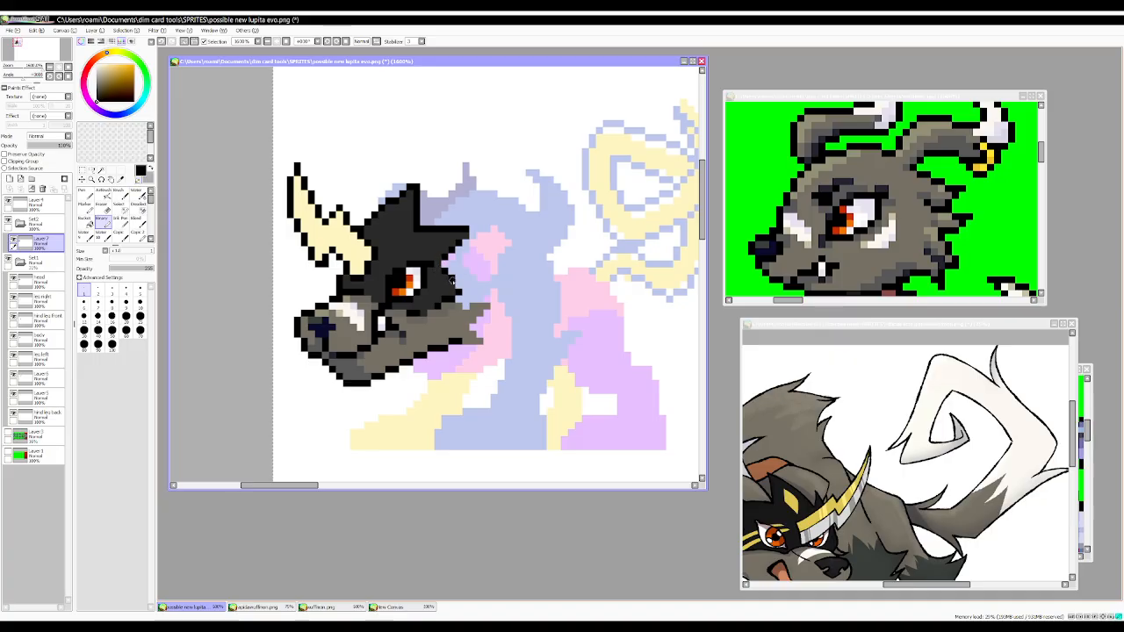
Paint small yellow stripe markings below and behind the eye, sampling the yellow from the reference sprite's earring.
{"action": "scroll", "coordinate": [515, 274], "scroll_direction": "down", "scroll_amount": 6}
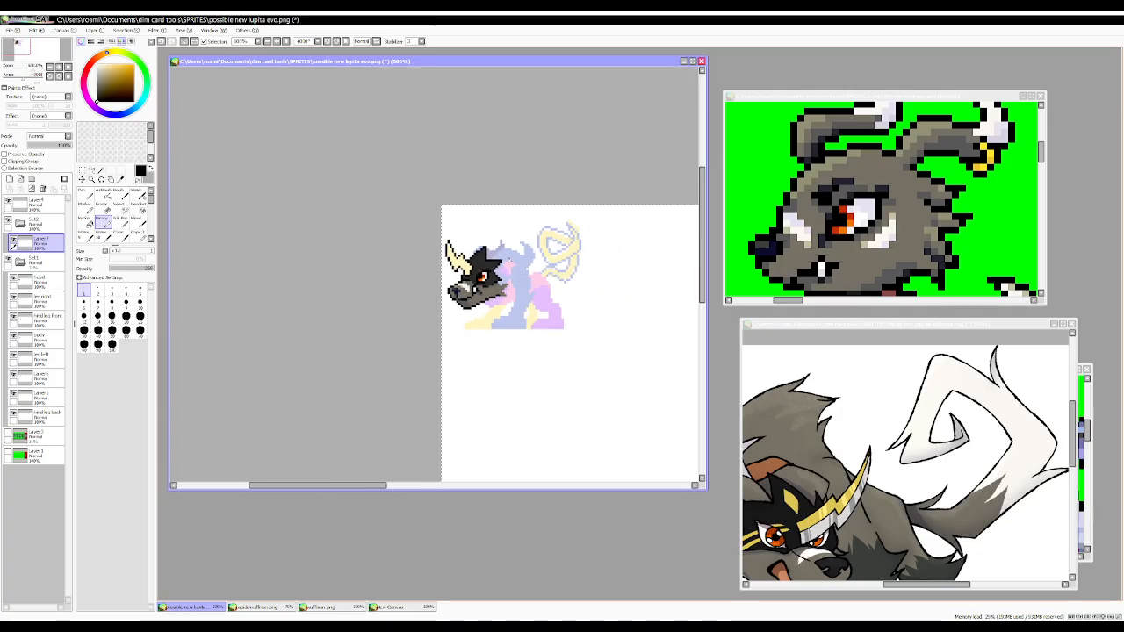
{"action": "scroll", "coordinate": [511, 262], "scroll_direction": "up", "scroll_amount": 4}
{"action": "left_click", "coordinate": [888, 219]}
{"action": "left_click", "coordinate": [989, 151], "text": "alt"}
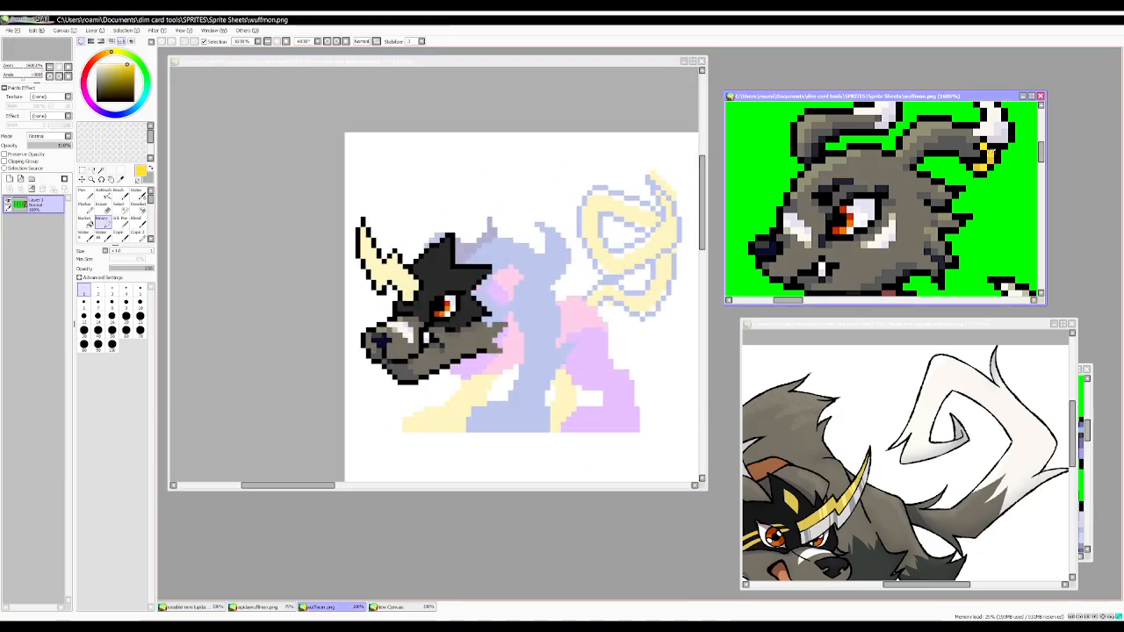
{"action": "left_click", "coordinate": [459, 322]}
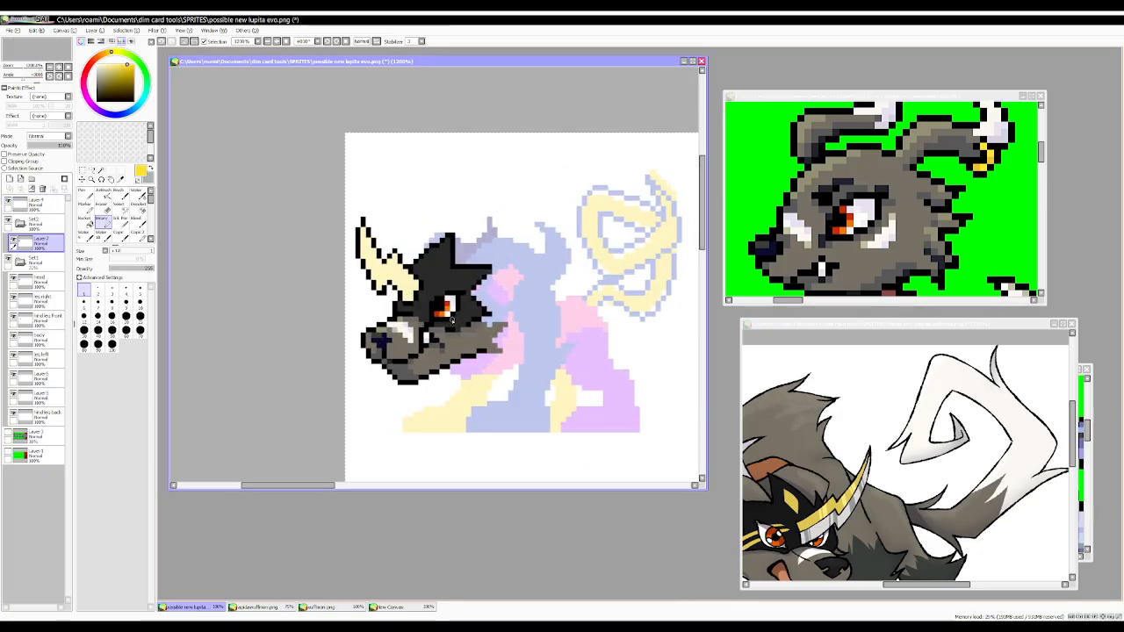
{"action": "left_click", "coordinate": [453, 322]}
{"action": "left_click", "coordinate": [461, 315]}
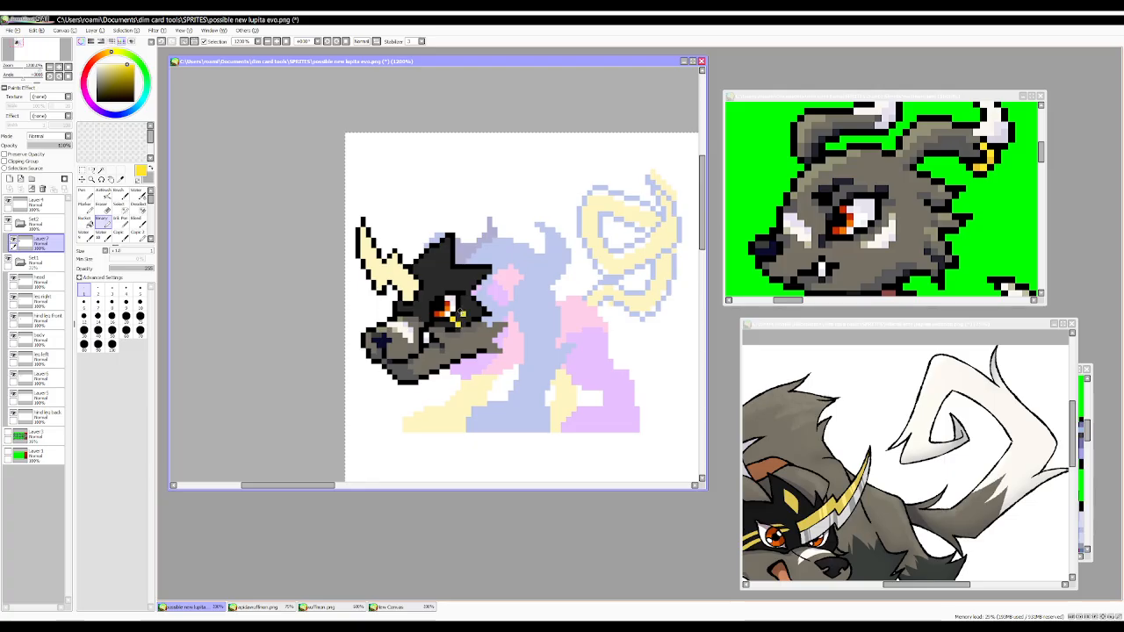
{"action": "left_click", "coordinate": [466, 319]}
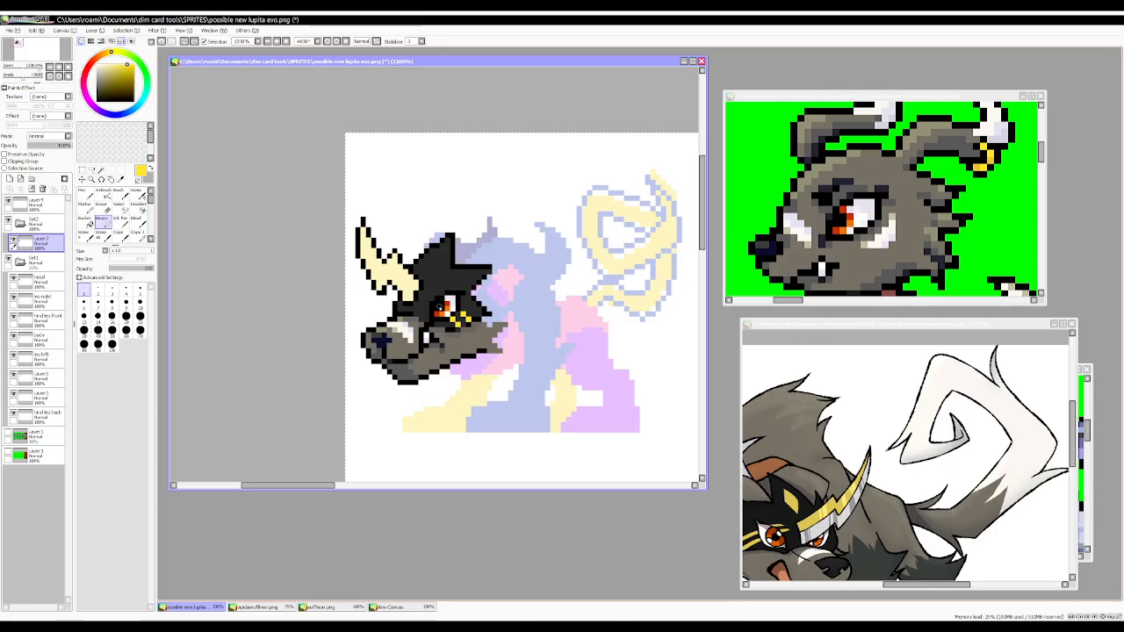
Paint a small angled yellow marking on the charcoal mask above the eye.
{"action": "left_click", "coordinate": [459, 308]}
{"action": "left_click", "coordinate": [453, 306]}
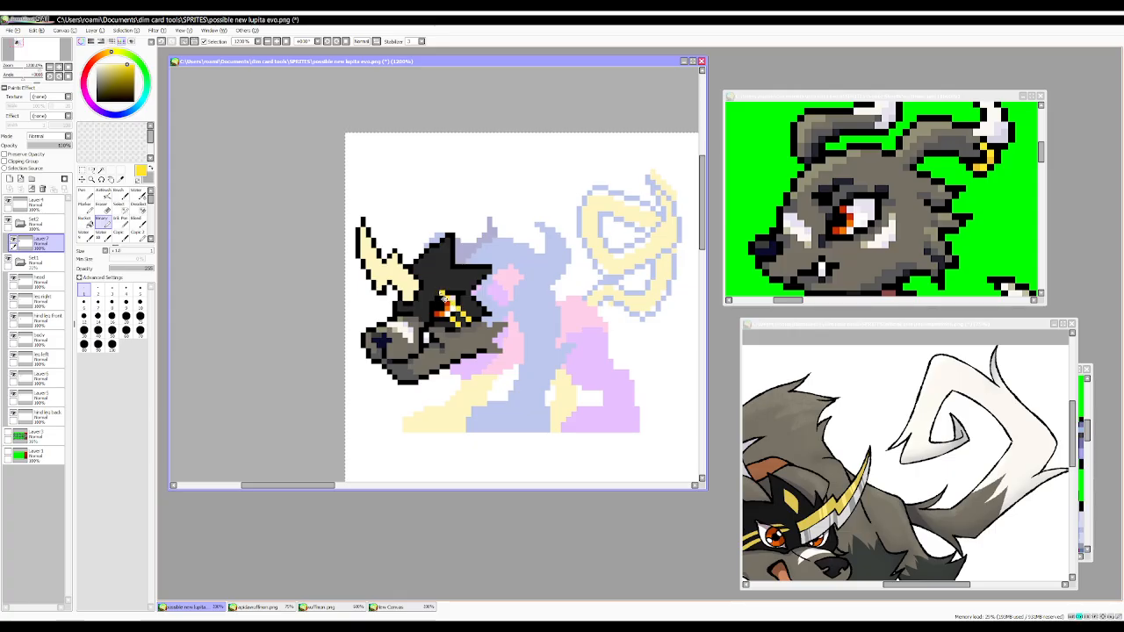
{"action": "key", "text": "ctrl+z"}
{"action": "key", "text": "ctrl+z"}
{"action": "key", "text": "ctrl+z"}
{"action": "left_click", "coordinate": [443, 293]}
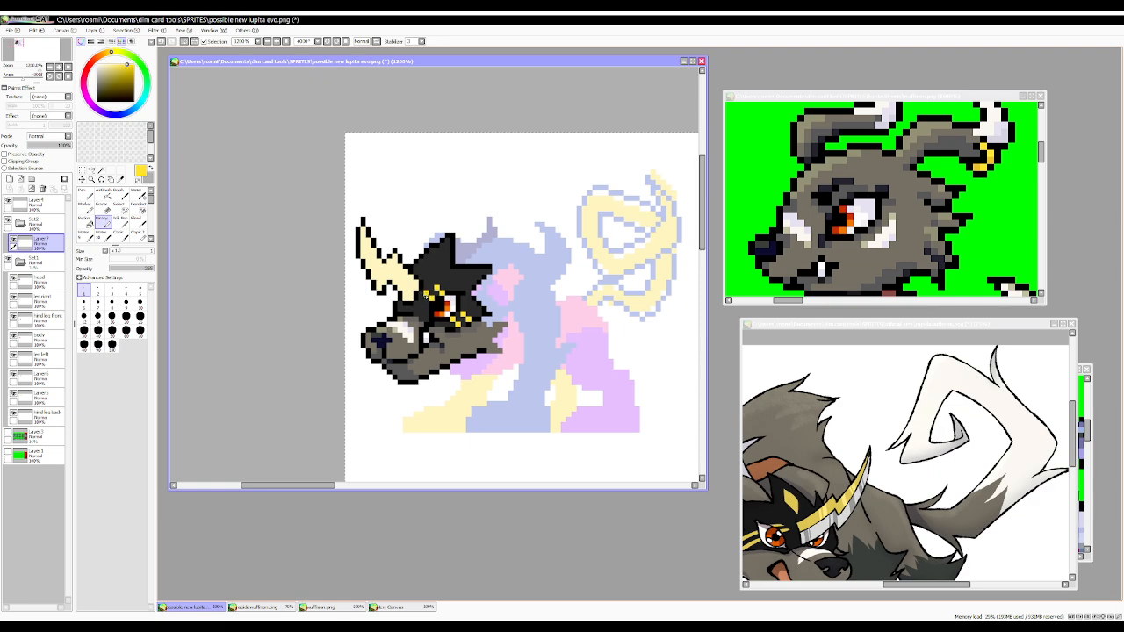
{"action": "scroll", "coordinate": [425, 293], "scroll_direction": "up", "scroll_amount": 1}
{"action": "key", "text": "ctrl+z"}
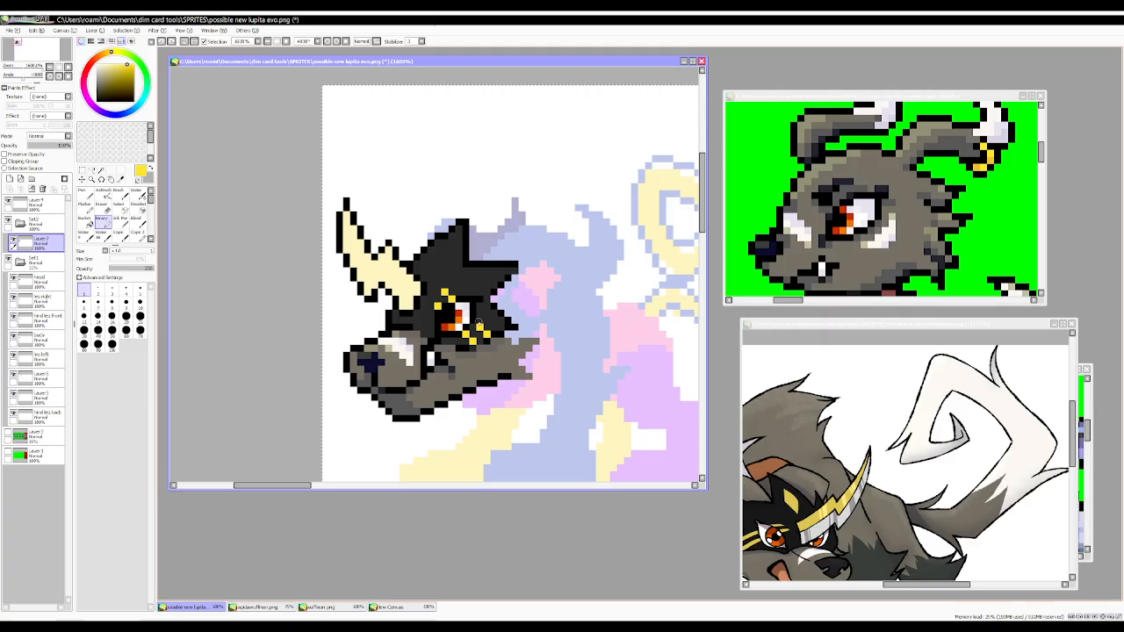
Paint a yellow band along the rear base of the horn and hide the layer set with the blocked-in body parts.
{"action": "mouse_move", "coordinate": [398, 276]}
{"action": "left_mouse_down"}
{"action": "mouse_move", "coordinate": [402, 285]}
{"action": "mouse_move", "coordinate": [390, 263]}
{"action": "left_mouse_up"}
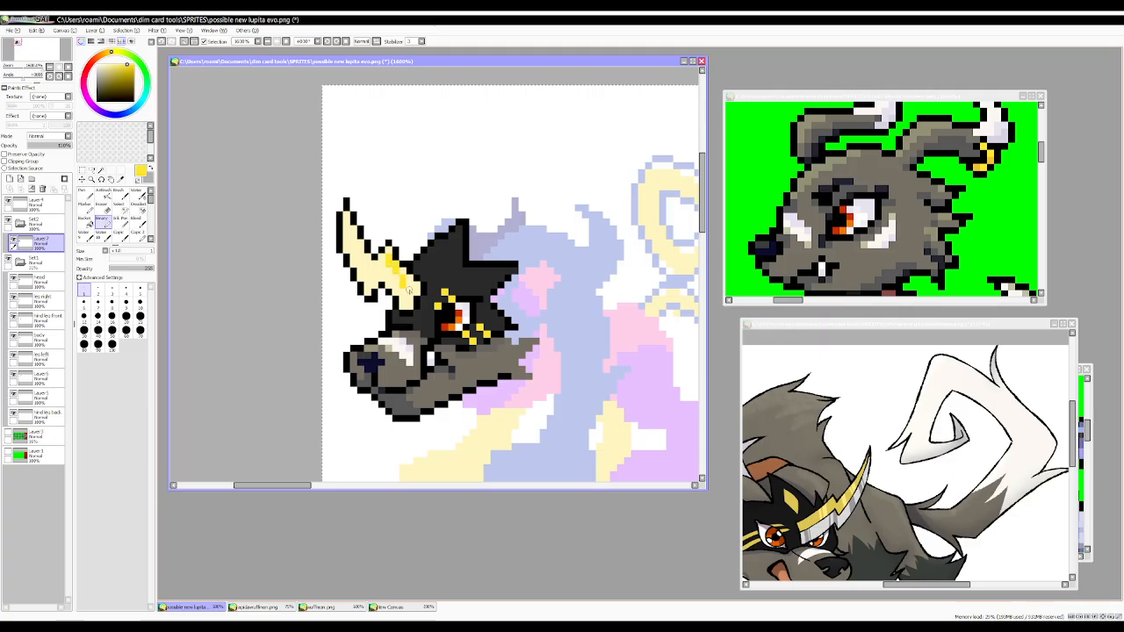
{"action": "left_click", "coordinate": [12, 265]}
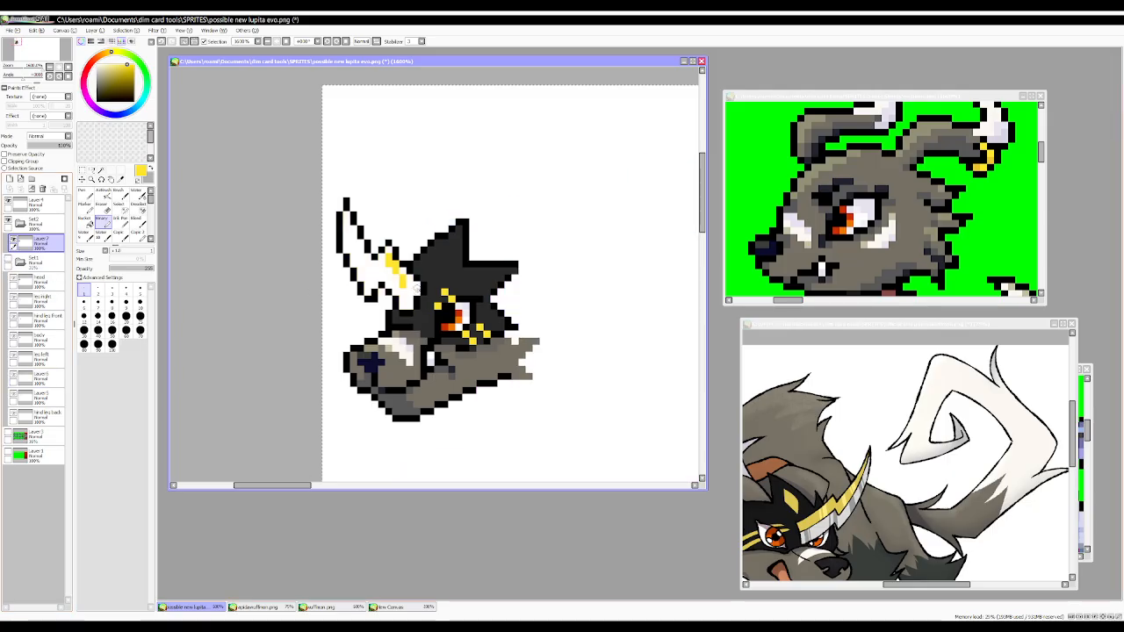
{"action": "left_click_drag", "start_coordinate": [411, 285], "coordinate": [409, 288]}
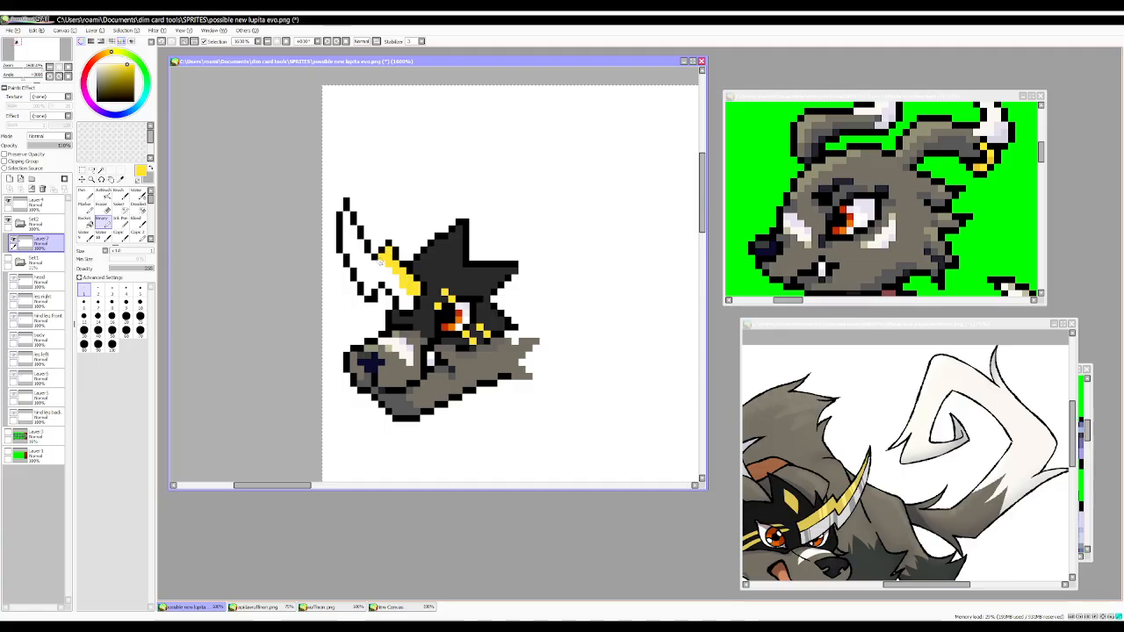
Extend the yellow zigzag band up to the horn's tip and shade the horn with the earring's darker gold and grey.
{"action": "left_click_drag", "start_coordinate": [365, 256], "coordinate": [360, 245]}
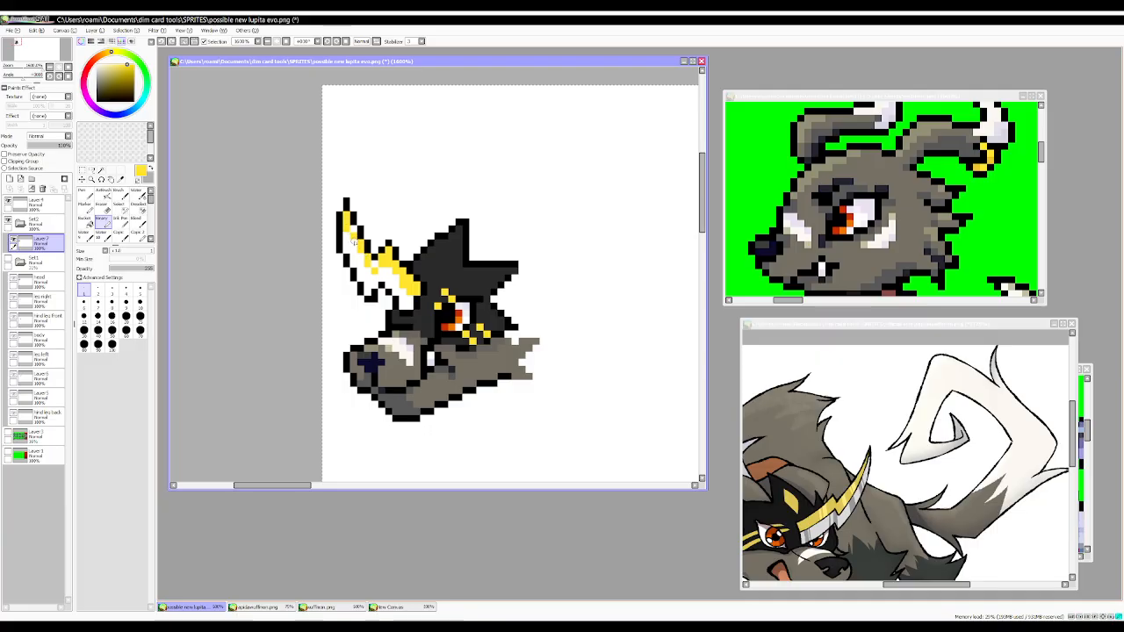
{"action": "left_click_drag", "start_coordinate": [350, 224], "coordinate": [349, 212]}
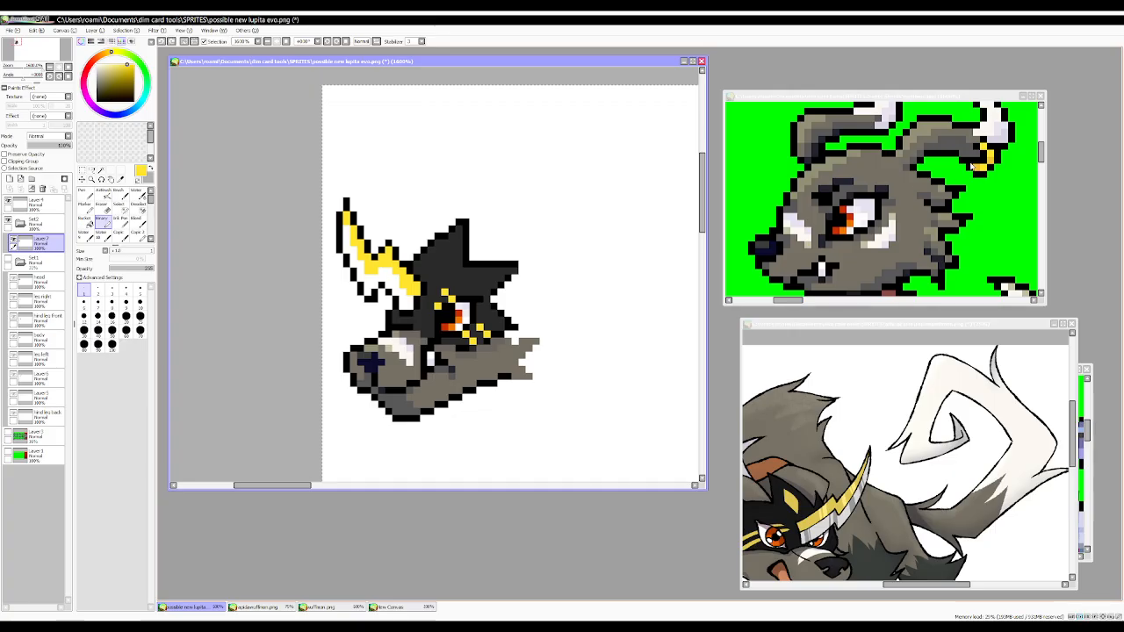
{"action": "left_click", "coordinate": [972, 166], "text": "alt"}
{"action": "mouse_move", "coordinate": [413, 294]}
{"action": "left_mouse_down"}
{"action": "mouse_move", "coordinate": [373, 270]}
{"action": "mouse_move", "coordinate": [387, 250]}
{"action": "left_mouse_up"}
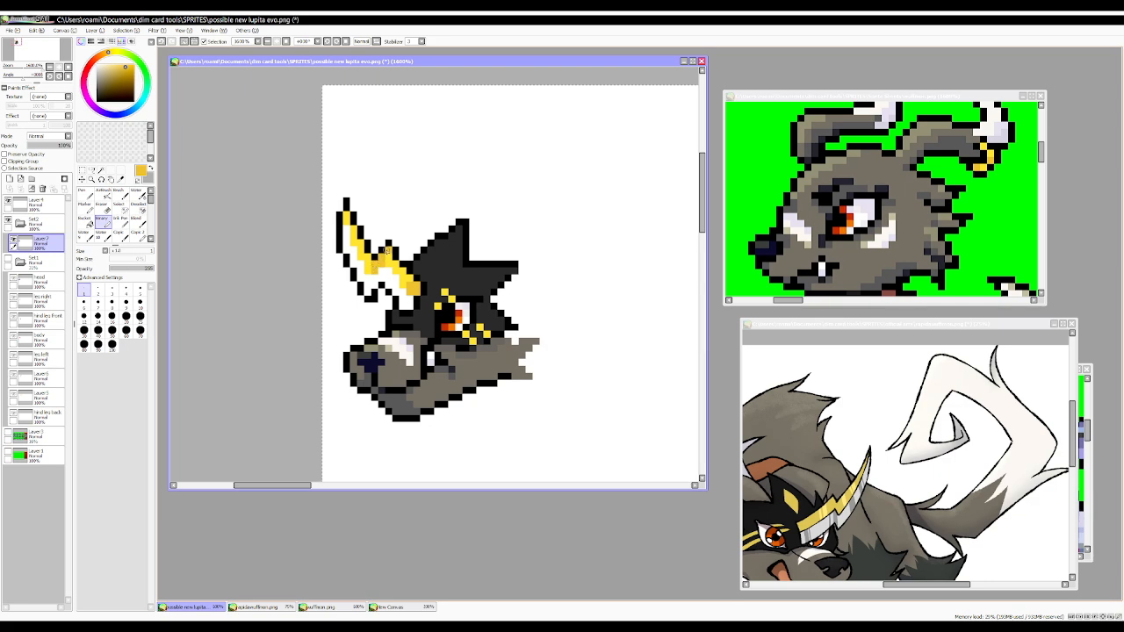
{"action": "right_click", "coordinate": [403, 279]}
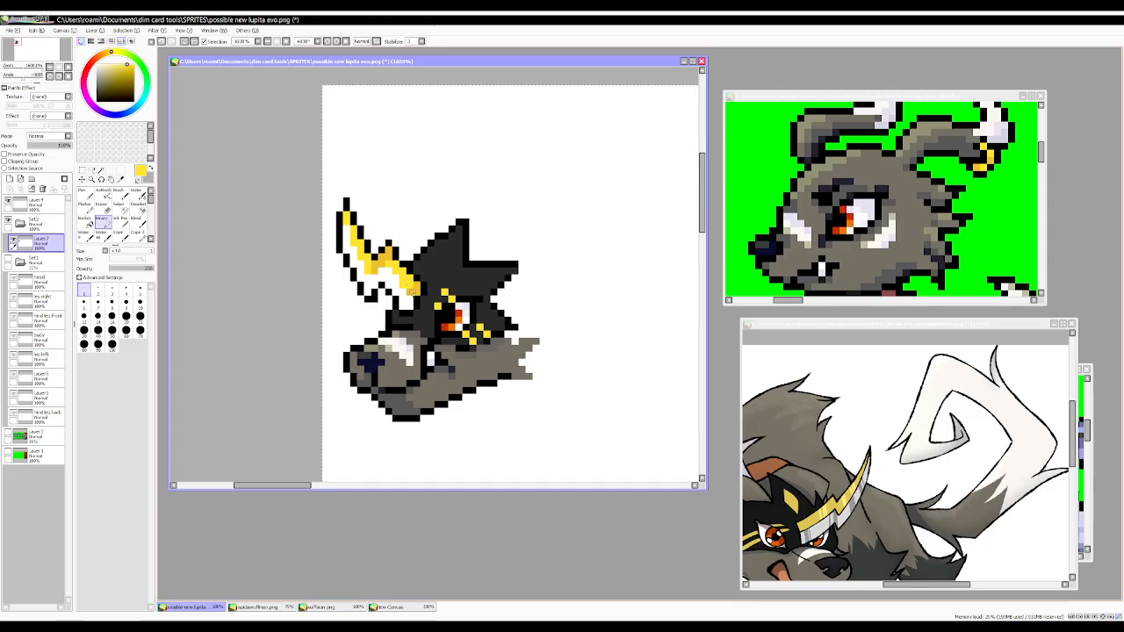
{"action": "right_click", "coordinate": [413, 290]}
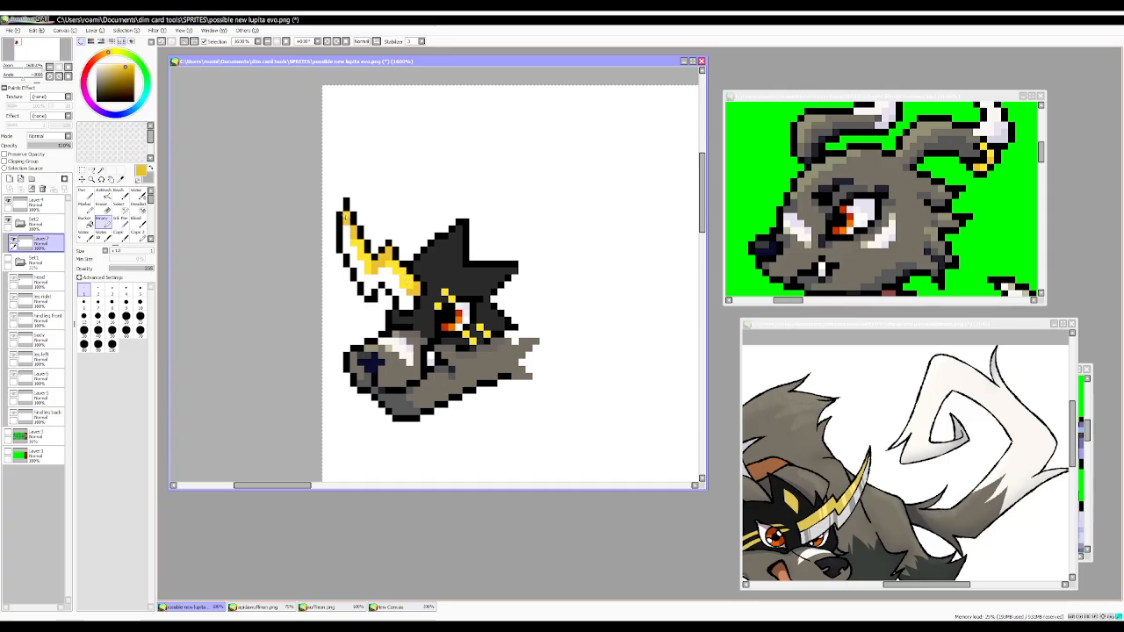
{"action": "right_click", "coordinate": [376, 263]}
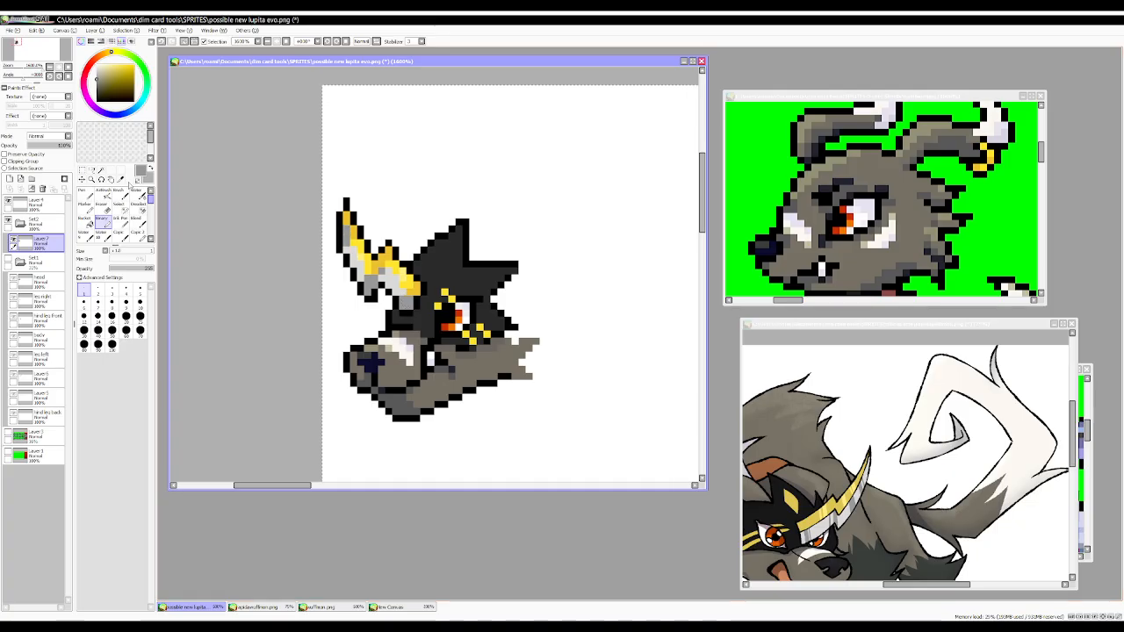
Brush white highlight streaks across the horn on a new layer, set it to Luminosity at reduced opacity, and merge it down.
{"action": "left_click", "coordinate": [10, 179]}
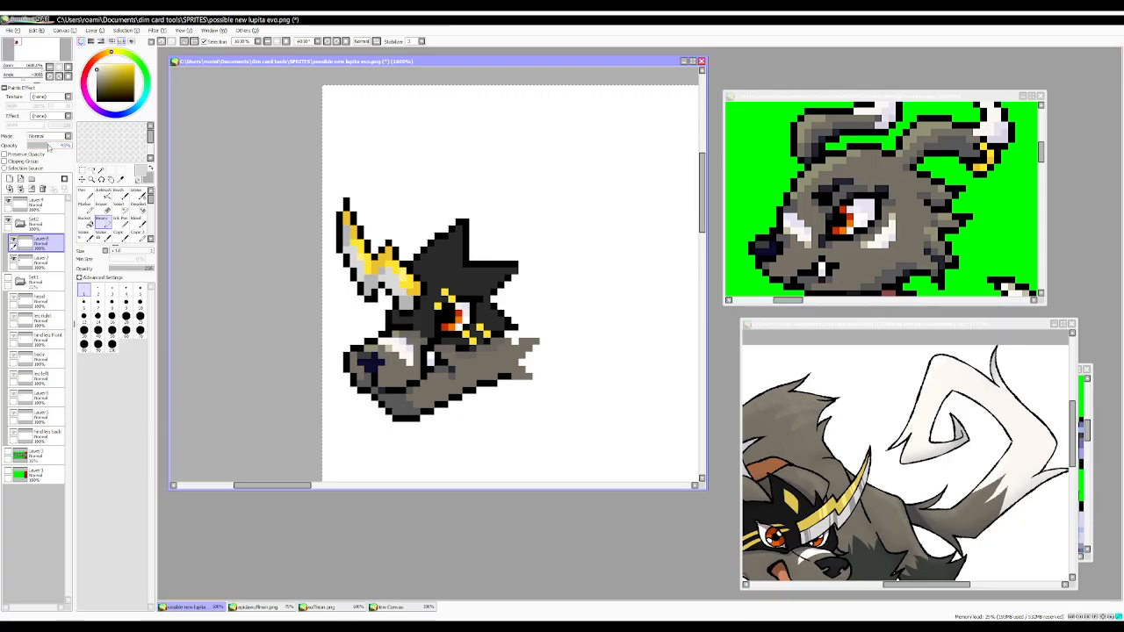
{"action": "left_click", "coordinate": [21, 189]}
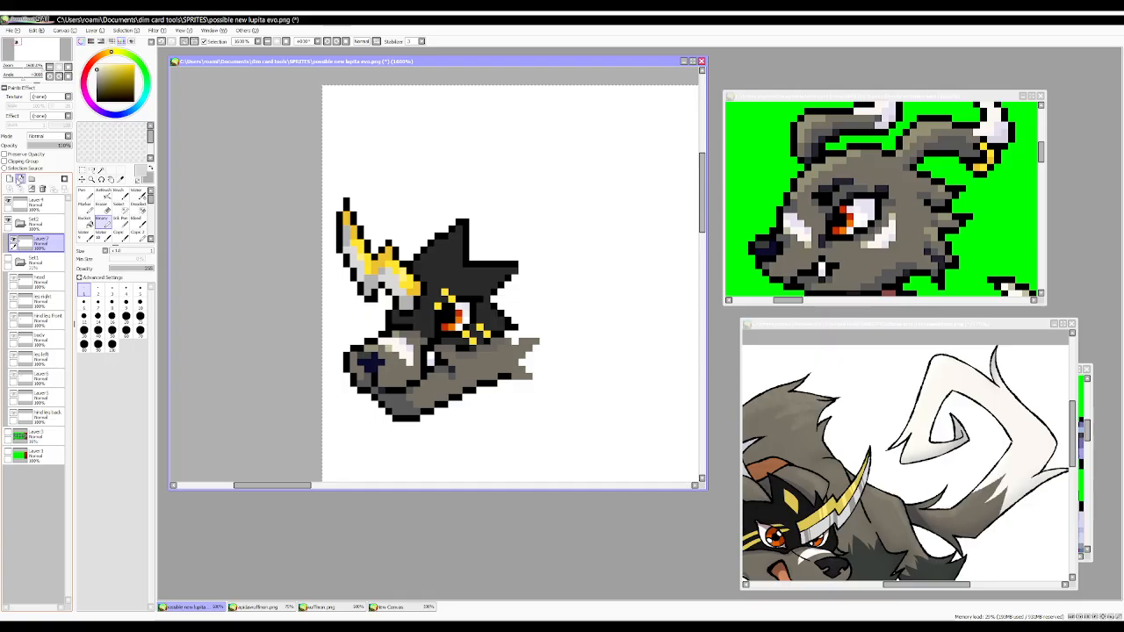
{"action": "left_click", "coordinate": [9, 179]}
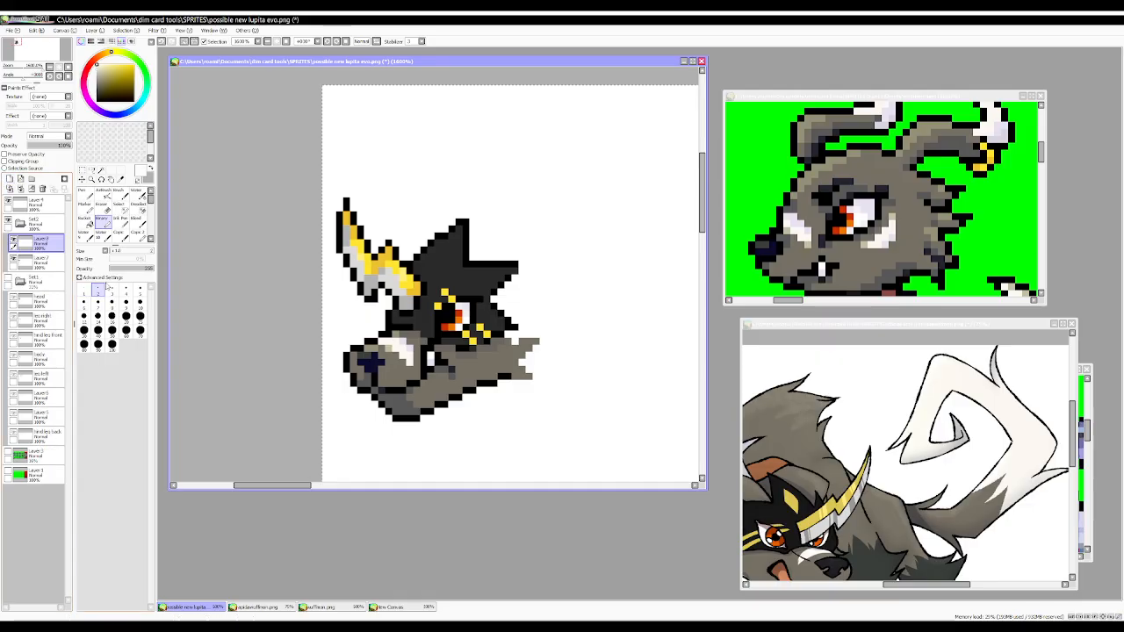
{"action": "mouse_move", "coordinate": [376, 218]}
{"action": "left_mouse_down"}
{"action": "mouse_move", "coordinate": [322, 319]}
{"action": "mouse_move", "coordinate": [405, 227]}
{"action": "mouse_move", "coordinate": [360, 323]}
{"action": "left_mouse_up"}
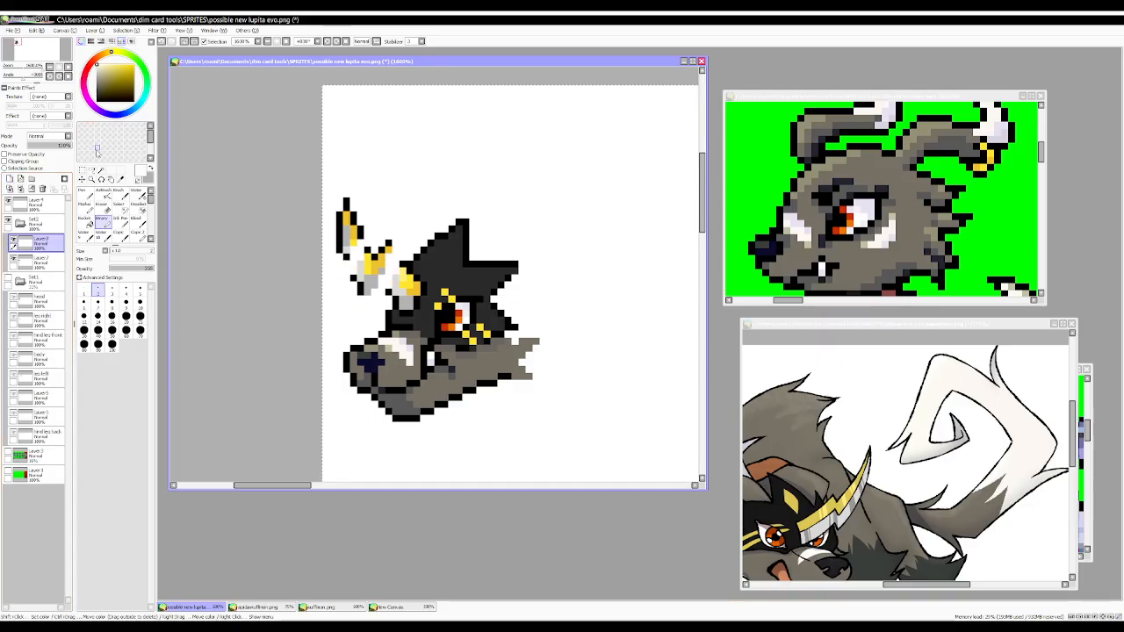
{"action": "left_click", "coordinate": [43, 146]}
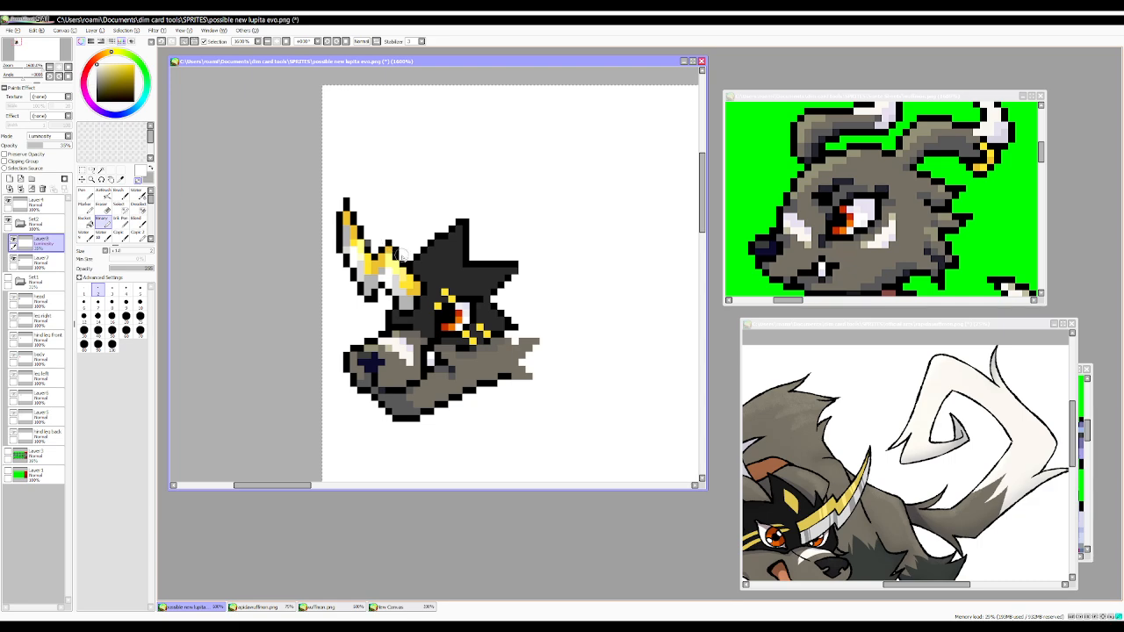
{"action": "scroll", "coordinate": [427, 194], "scroll_direction": "down", "scroll_amount": 5}
{"action": "scroll", "coordinate": [427, 194], "scroll_direction": "up", "scroll_amount": 5}
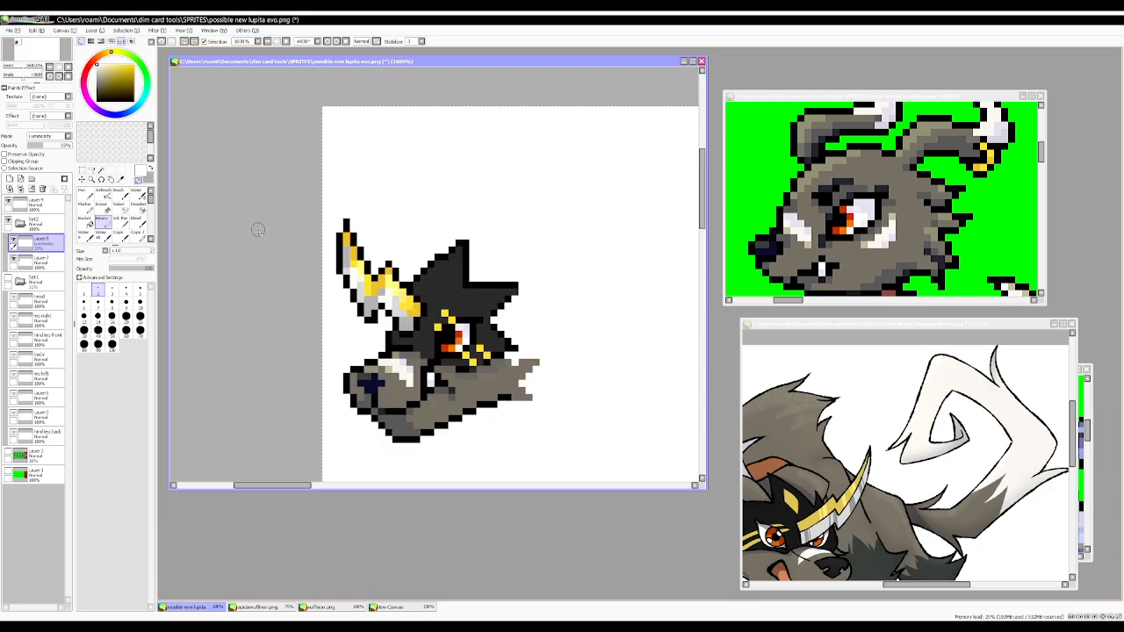
{"action": "left_click", "coordinate": [19, 190]}
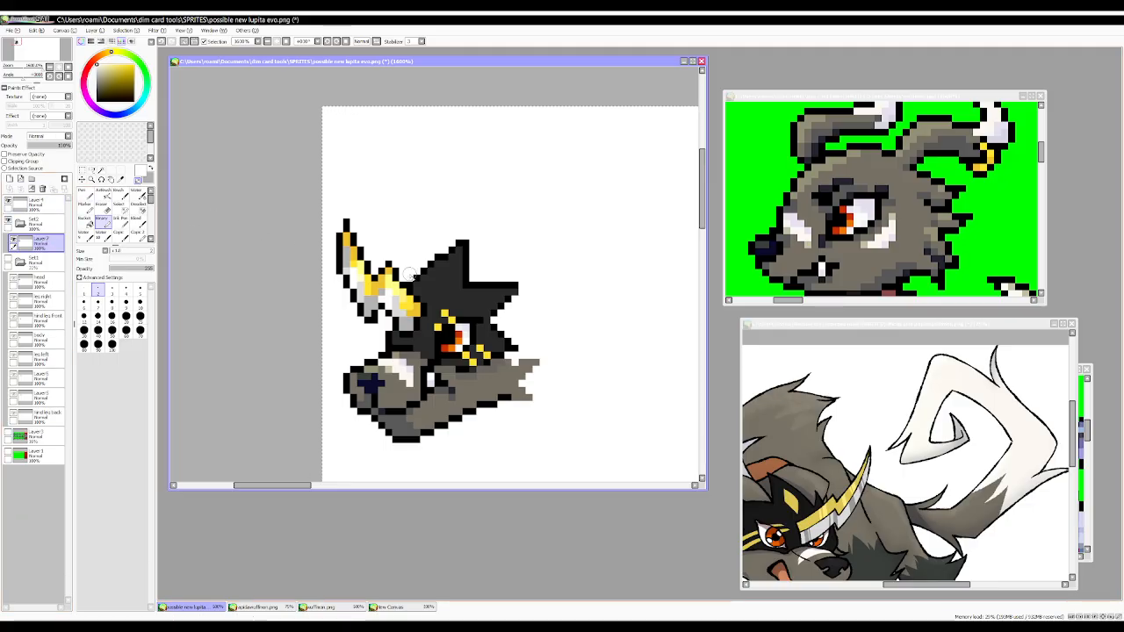
Paint a diagonal yellow marking on the charcoal forehead behind the horn's base, using the yellow of the marking above the eye.
{"action": "scroll", "coordinate": [436, 277], "scroll_direction": "down", "scroll_amount": 3}
{"action": "scroll", "coordinate": [435, 277], "scroll_direction": "up", "scroll_amount": 3}
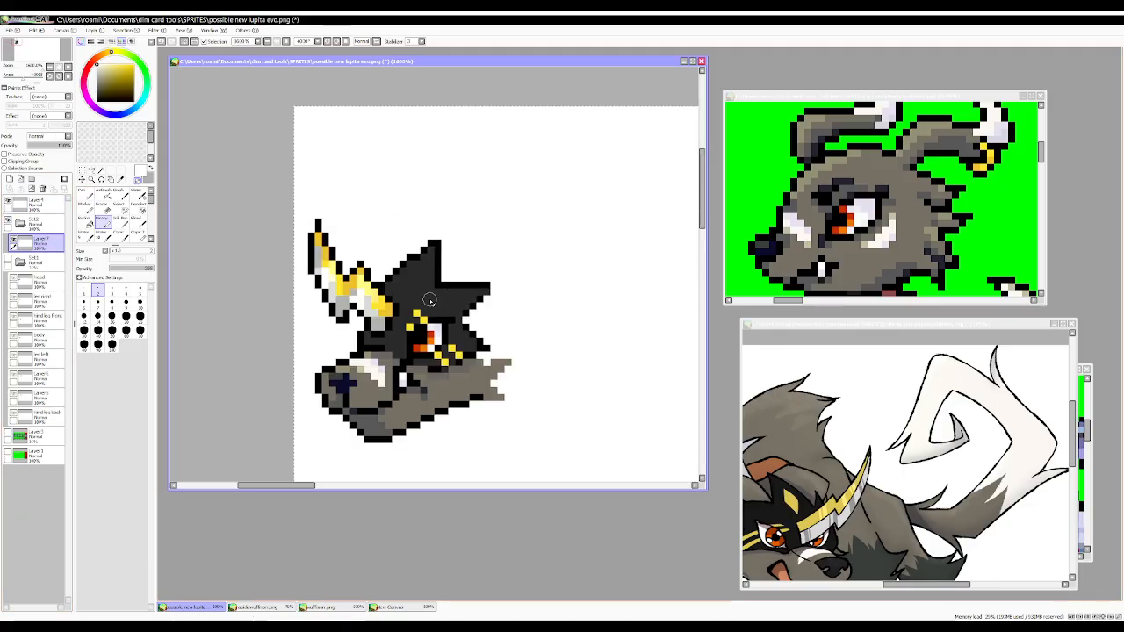
{"action": "left_click", "coordinate": [428, 299], "text": "alt"}
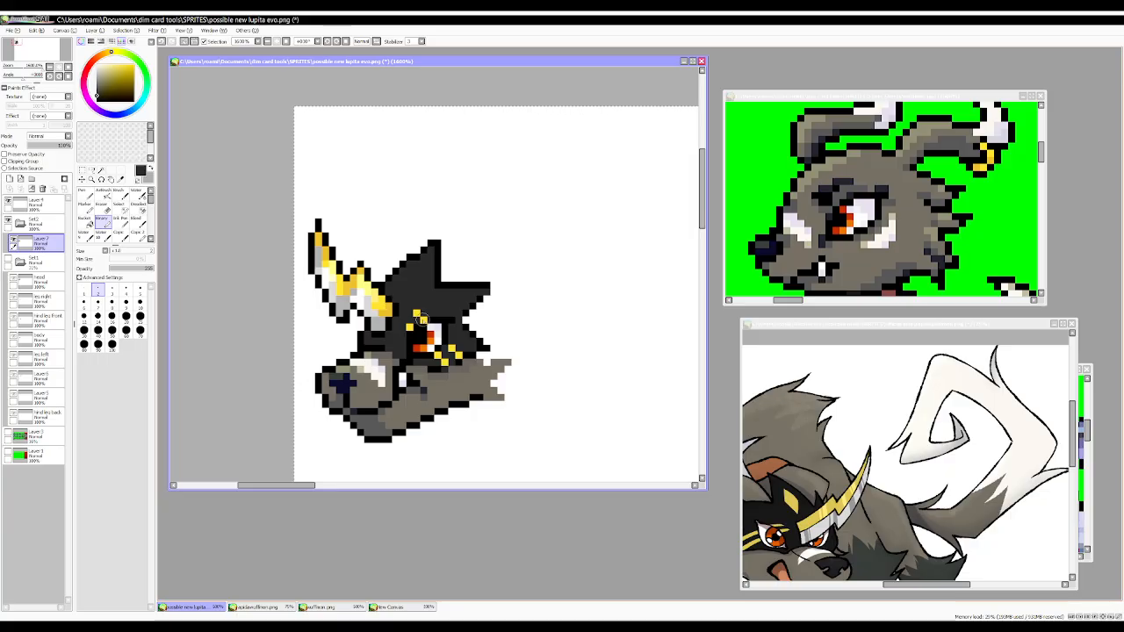
{"action": "right_click", "coordinate": [417, 313]}
{"action": "key", "text": "["}
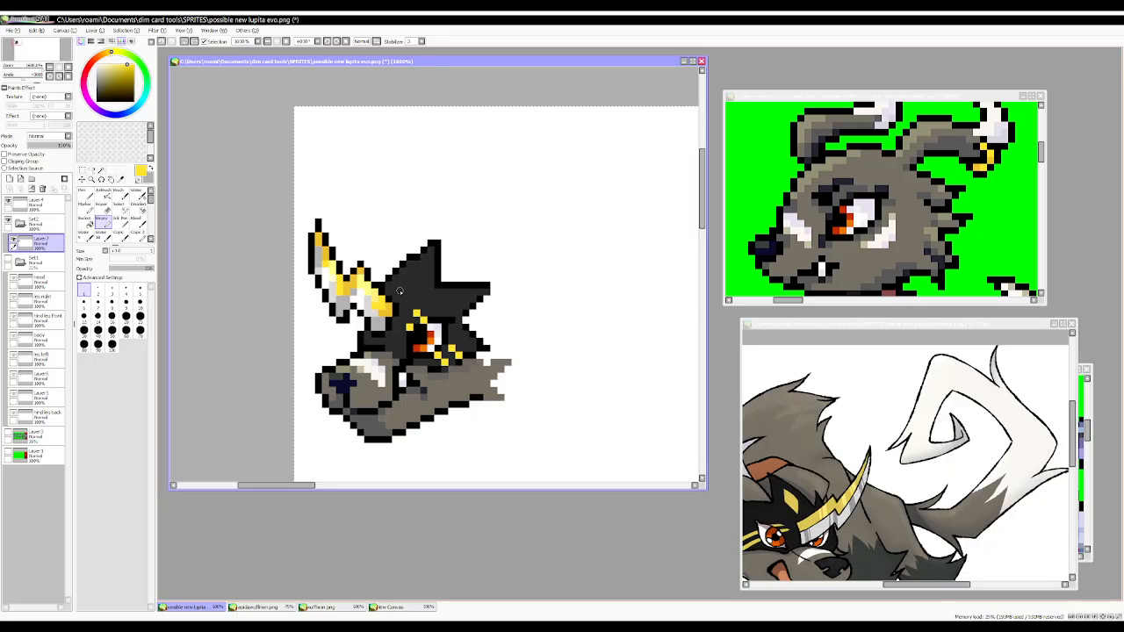
{"action": "left_click", "coordinate": [402, 291]}
{"action": "key", "text": "ctrl+z"}
{"action": "left_click", "coordinate": [395, 291]}
{"action": "left_click", "coordinate": [402, 283]}
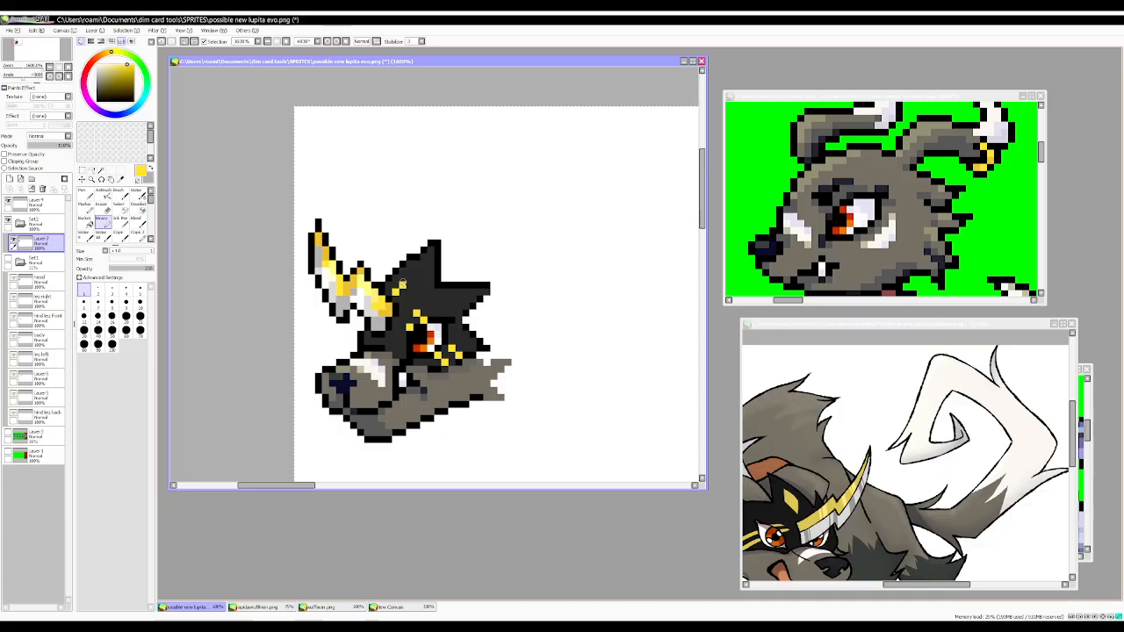
{"action": "left_click_drag", "start_coordinate": [403, 278], "coordinate": [412, 272]}
{"action": "key", "text": "ctrl+z"}
{"action": "left_click", "coordinate": [409, 277]}
{"action": "left_click", "coordinate": [416, 270]}
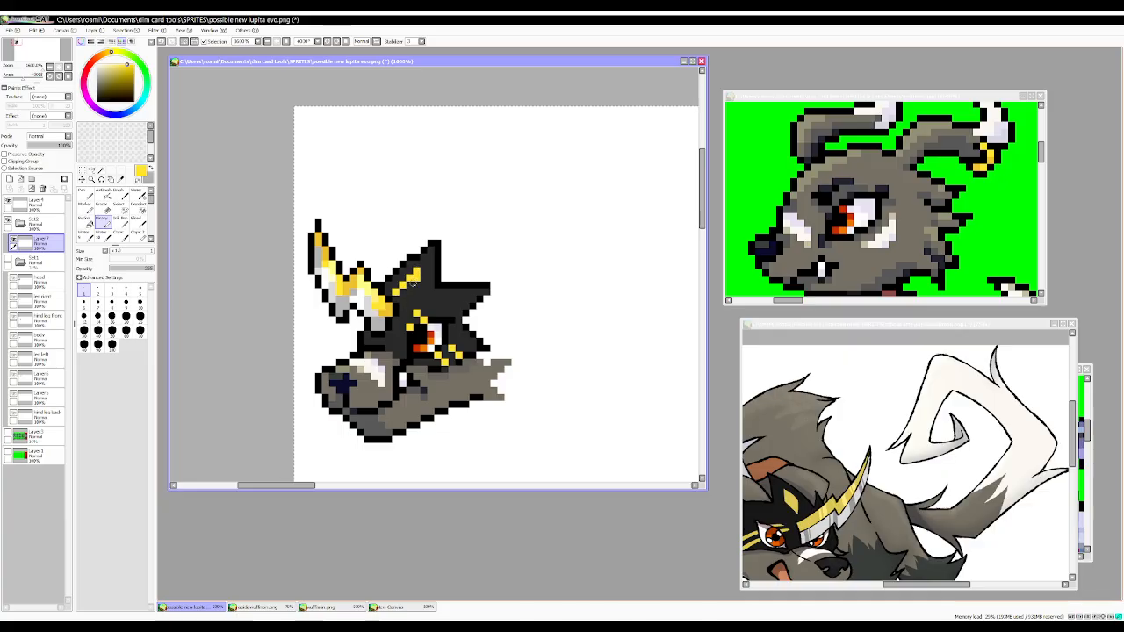
{"action": "left_click", "coordinate": [404, 291]}
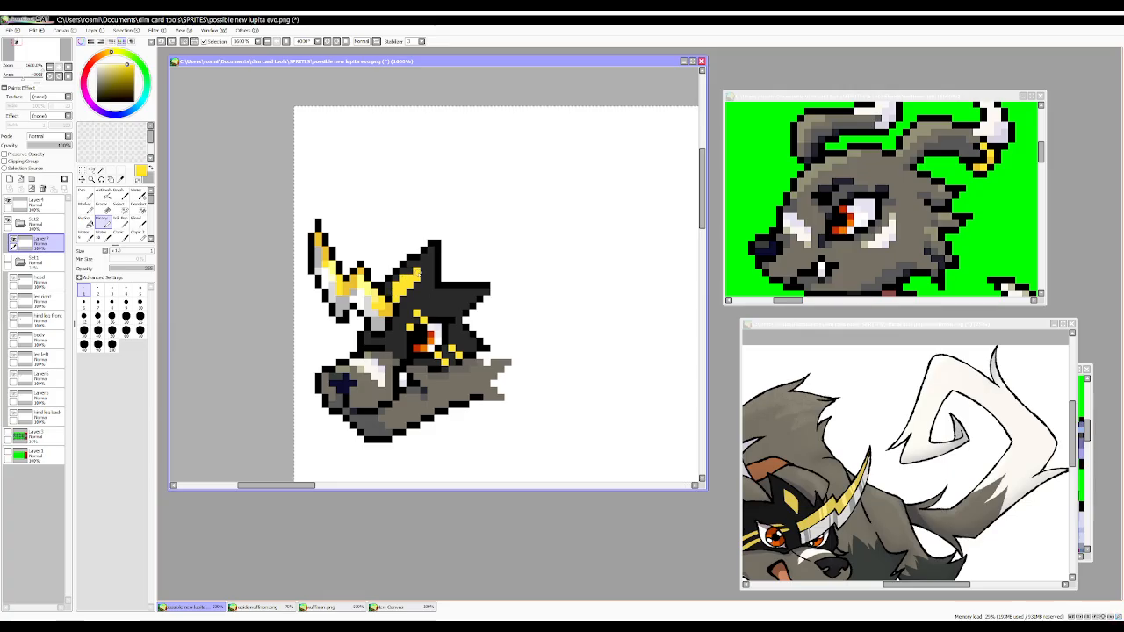
Trim the forehead marking with the surrounding charcoal and shade it with the darker gold from the horn.
{"action": "left_click", "coordinate": [418, 279], "text": "alt"}
{"action": "scroll", "coordinate": [411, 292], "scroll_direction": "down", "scroll_amount": 3}
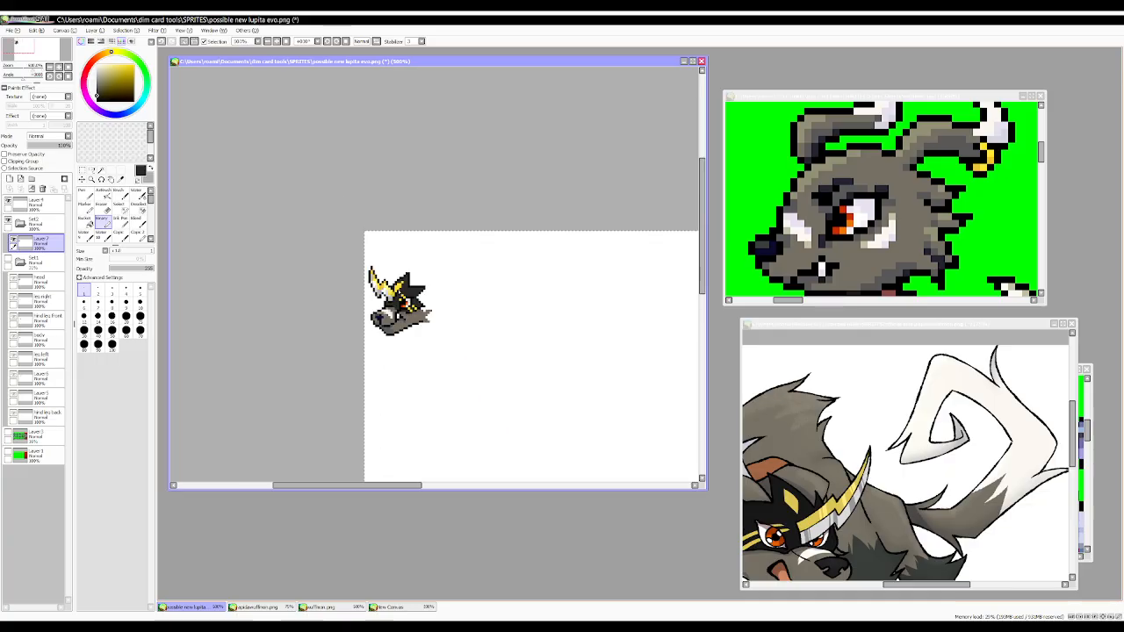
{"action": "scroll", "coordinate": [386, 303], "scroll_direction": "up", "scroll_amount": 3}
{"action": "left_click", "coordinate": [375, 312], "text": "alt"}
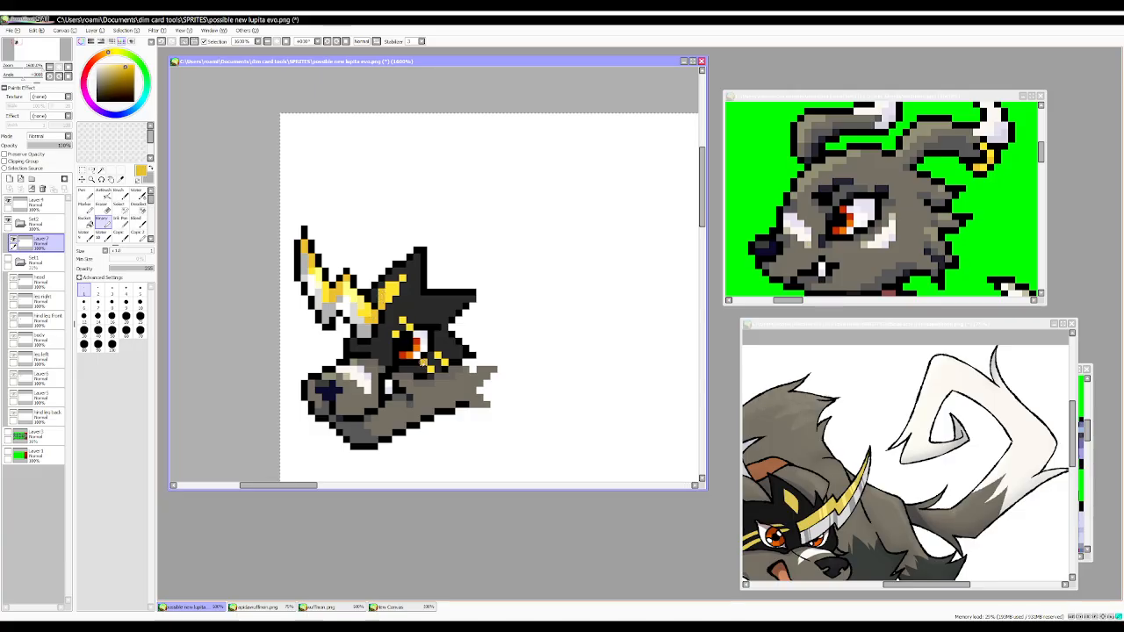
{"action": "scroll", "coordinate": [480, 302], "scroll_direction": "down", "scroll_amount": 2}
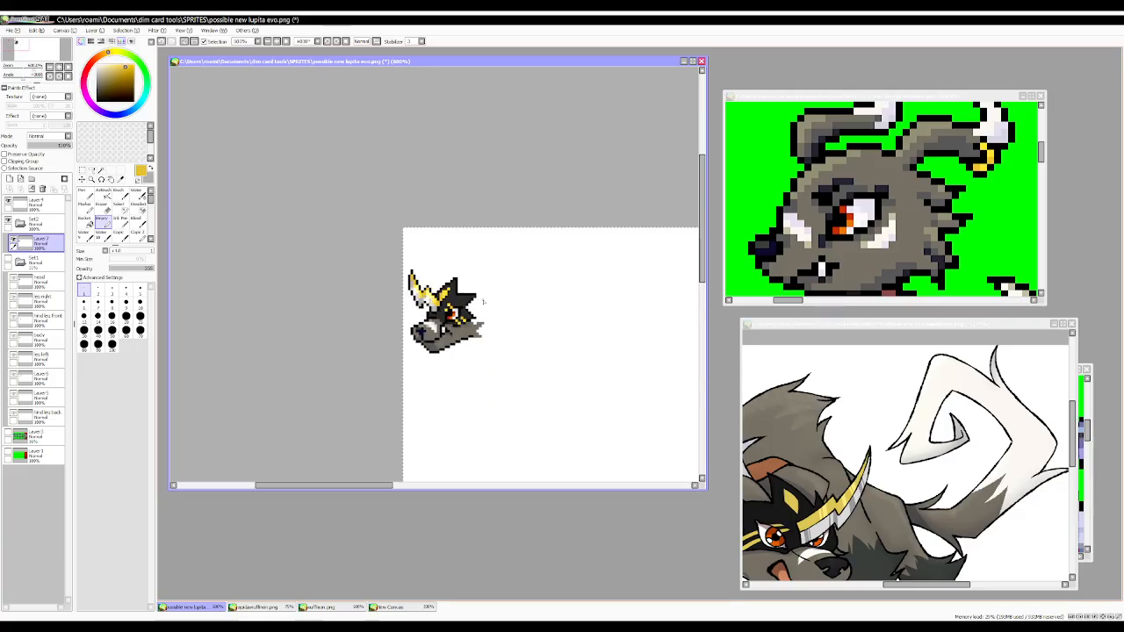
{"action": "scroll", "coordinate": [482, 301], "scroll_direction": "up", "scroll_amount": 2}
Reshape the forehead marking into a shorter, thicker form by retouching its tip and edges with charcoal and yellow.
{"action": "left_click", "coordinate": [377, 303], "text": "alt"}
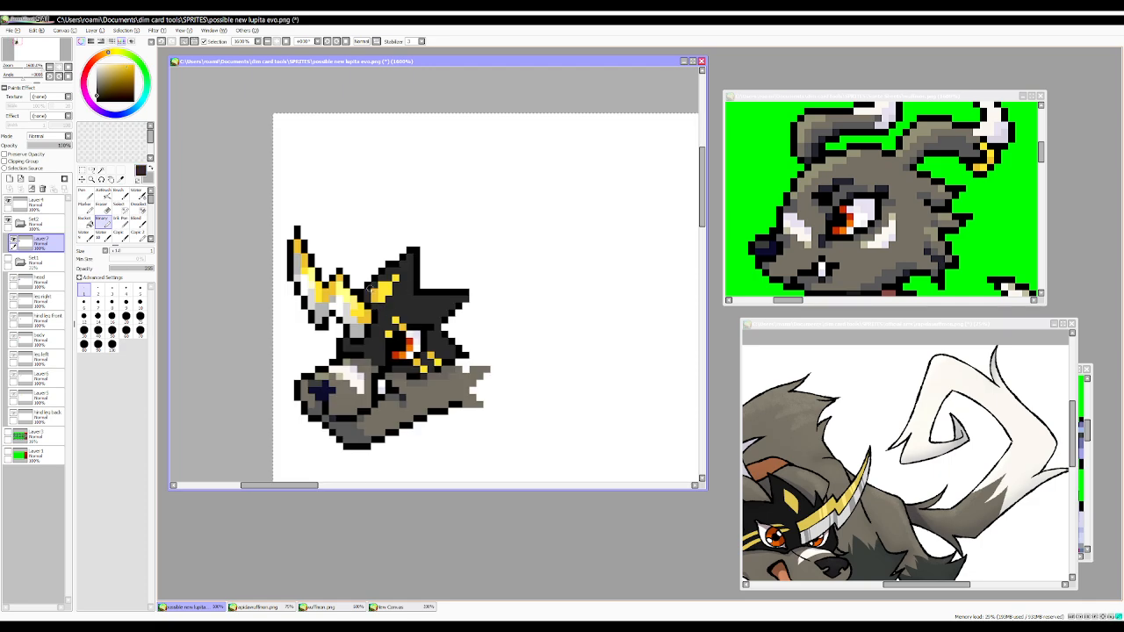
{"action": "left_click", "coordinate": [405, 297], "text": "alt"}
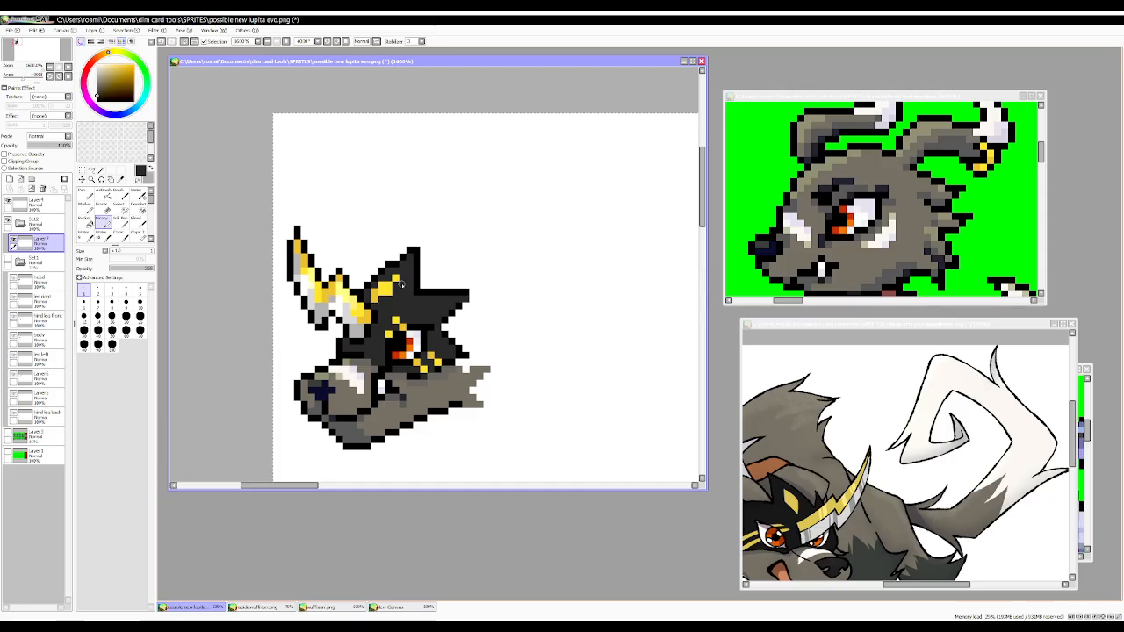
{"action": "scroll", "coordinate": [401, 285], "scroll_direction": "down", "scroll_amount": 3}
{"action": "scroll", "coordinate": [397, 288], "scroll_direction": "up", "scroll_amount": 3}
{"action": "left_click", "coordinate": [394, 275], "text": "alt"}
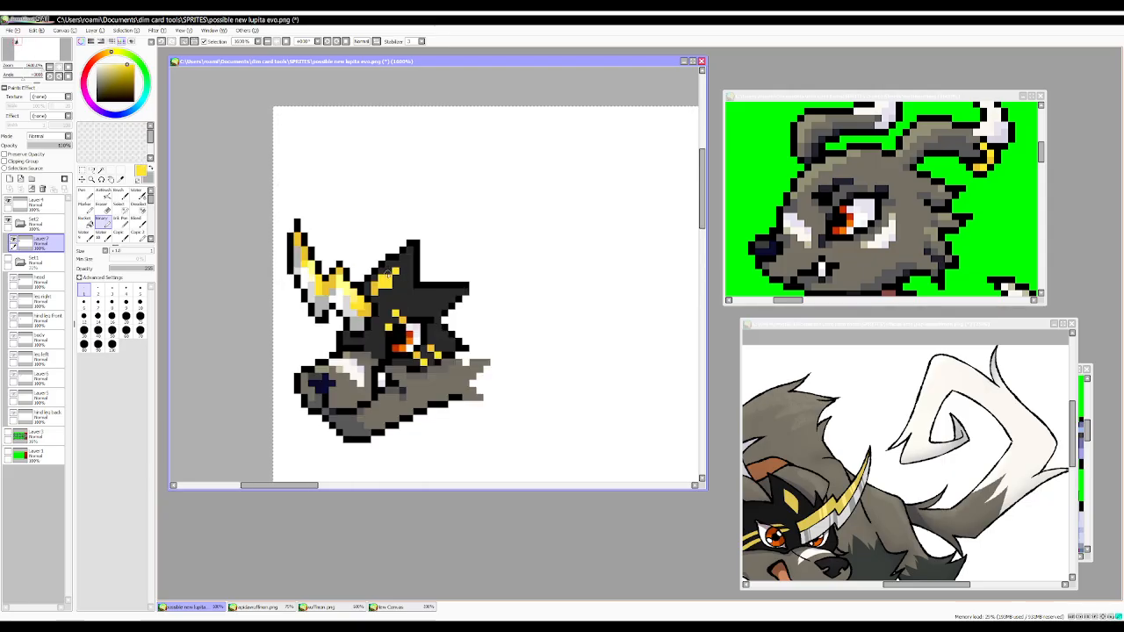
{"action": "left_click", "coordinate": [401, 283], "text": "alt"}
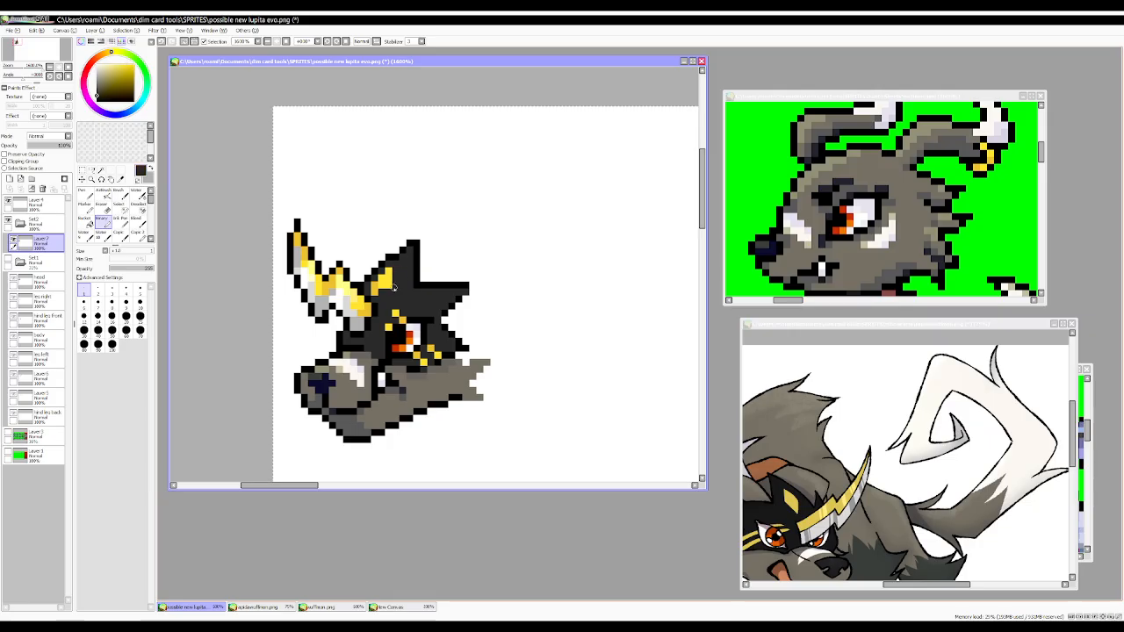
{"action": "left_click", "coordinate": [380, 291], "text": "alt"}
{"action": "scroll", "coordinate": [428, 296], "scroll_direction": "down", "scroll_amount": 3}
{"action": "scroll", "coordinate": [418, 287], "scroll_direction": "up", "scroll_amount": 3}
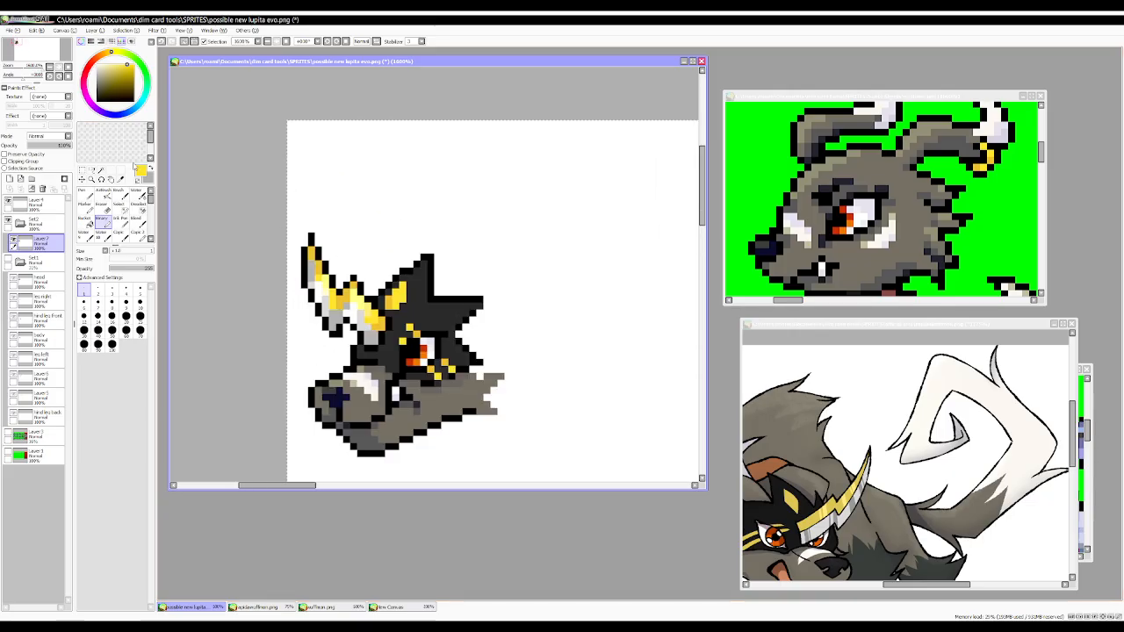
Select the forehead marking, move it slightly lower, and fill the exposed gap above it with charcoal.
{"action": "left_click", "coordinate": [82, 170]}
{"action": "left_click", "coordinate": [281, 219]}
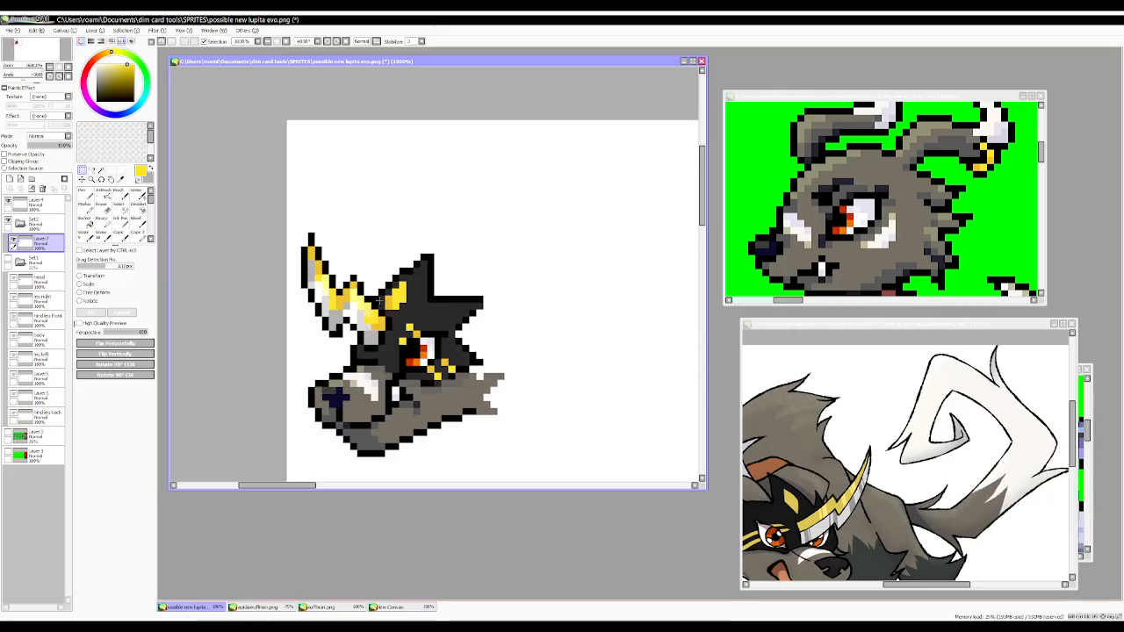
{"action": "left_click_drag", "start_coordinate": [385, 295], "coordinate": [406, 316]}
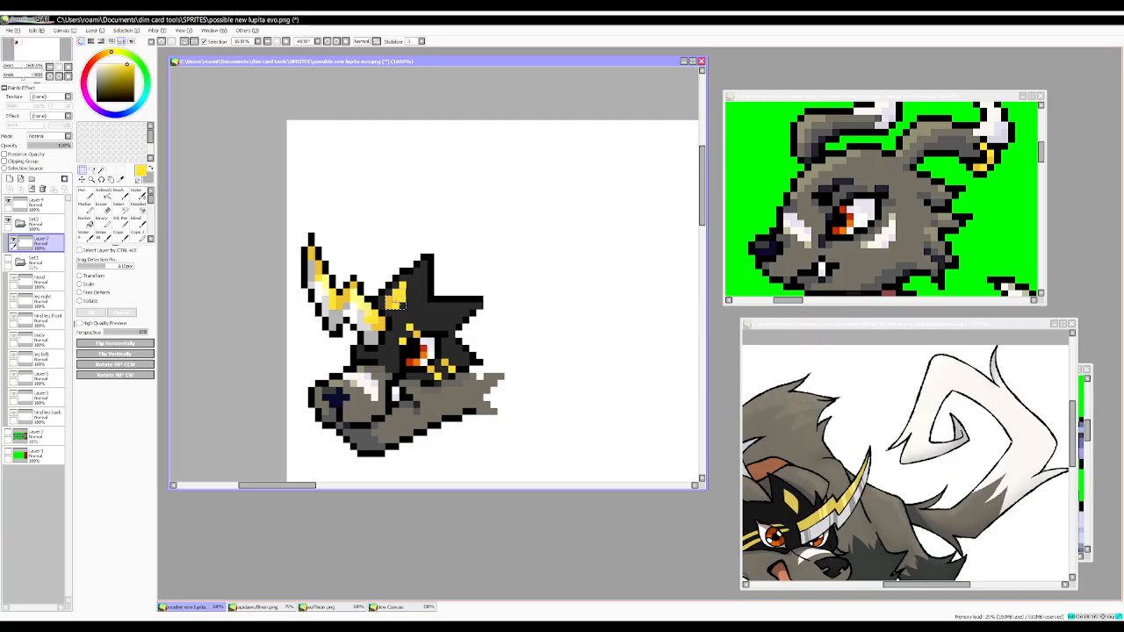
{"action": "left_click_drag", "start_coordinate": [406, 283], "coordinate": [409, 295]}
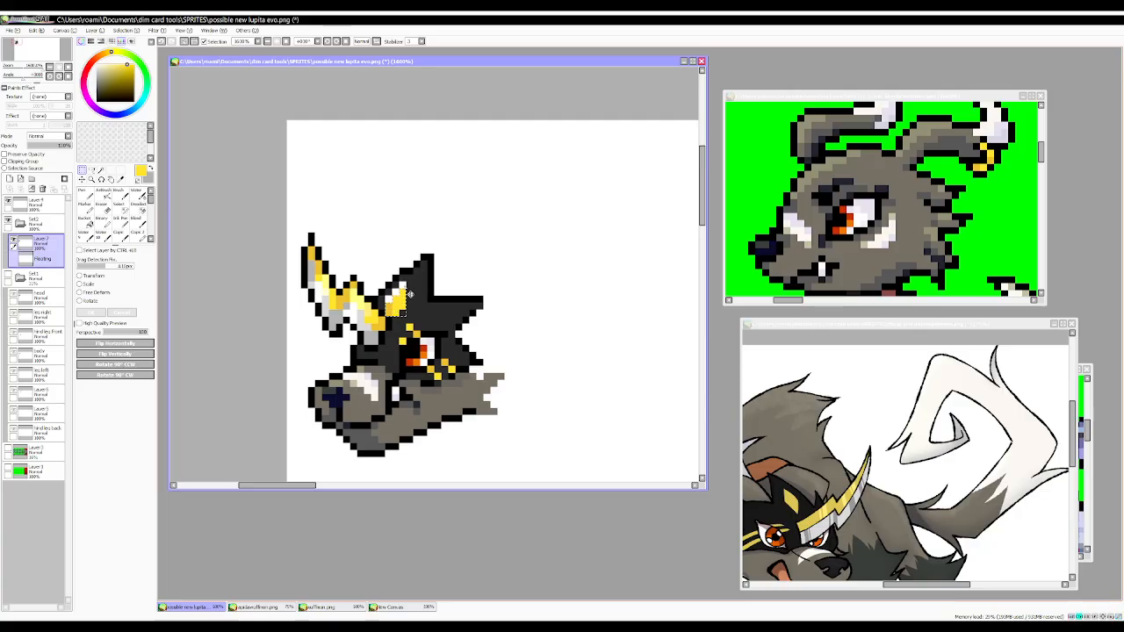
{"action": "key", "text": "ctrl+d"}
{"action": "left_click", "coordinate": [102, 221]}
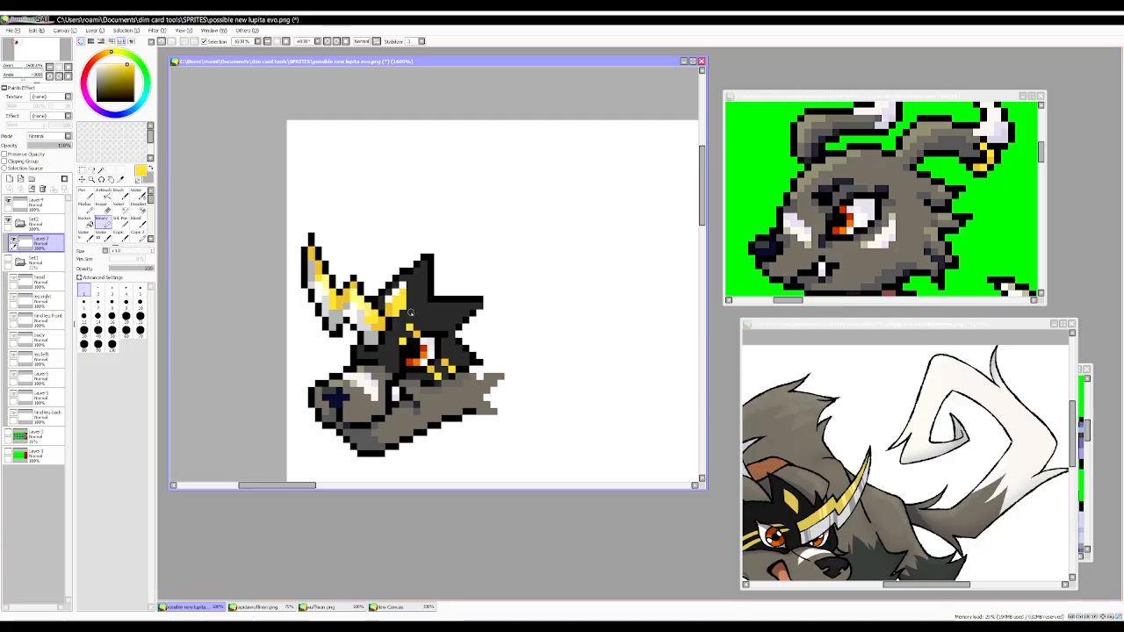
{"action": "right_click", "coordinate": [414, 310]}
{"action": "left_click_drag", "start_coordinate": [390, 296], "coordinate": [402, 284]}
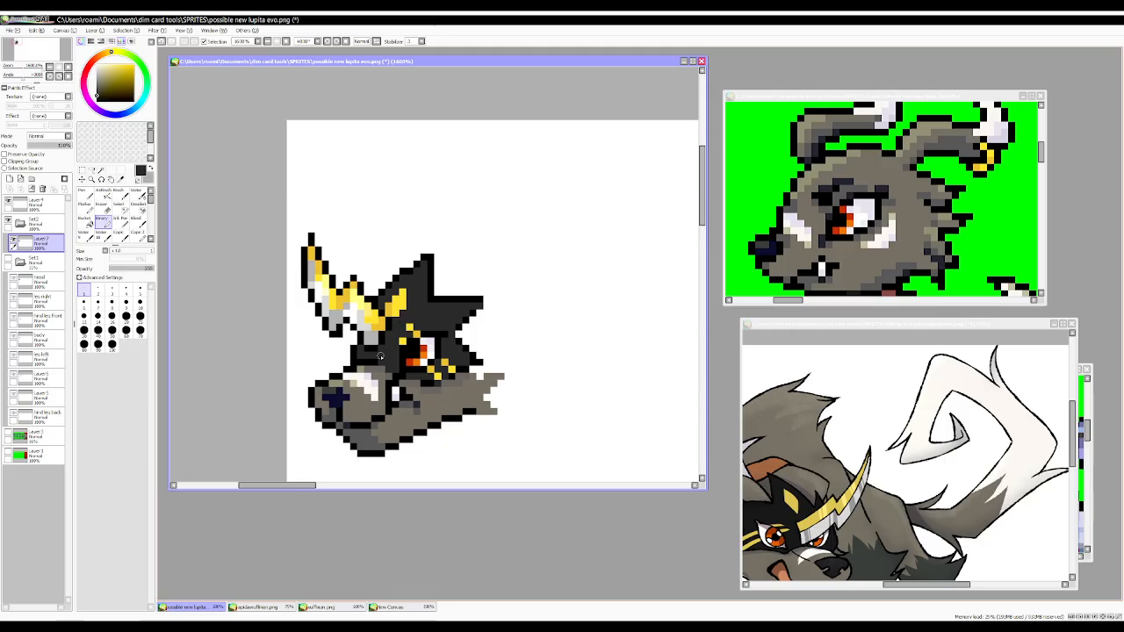
Add black crease and shadow pixels between the ear and the rear fur spikes of the charcoal mask.
{"action": "right_click", "coordinate": [381, 349]}
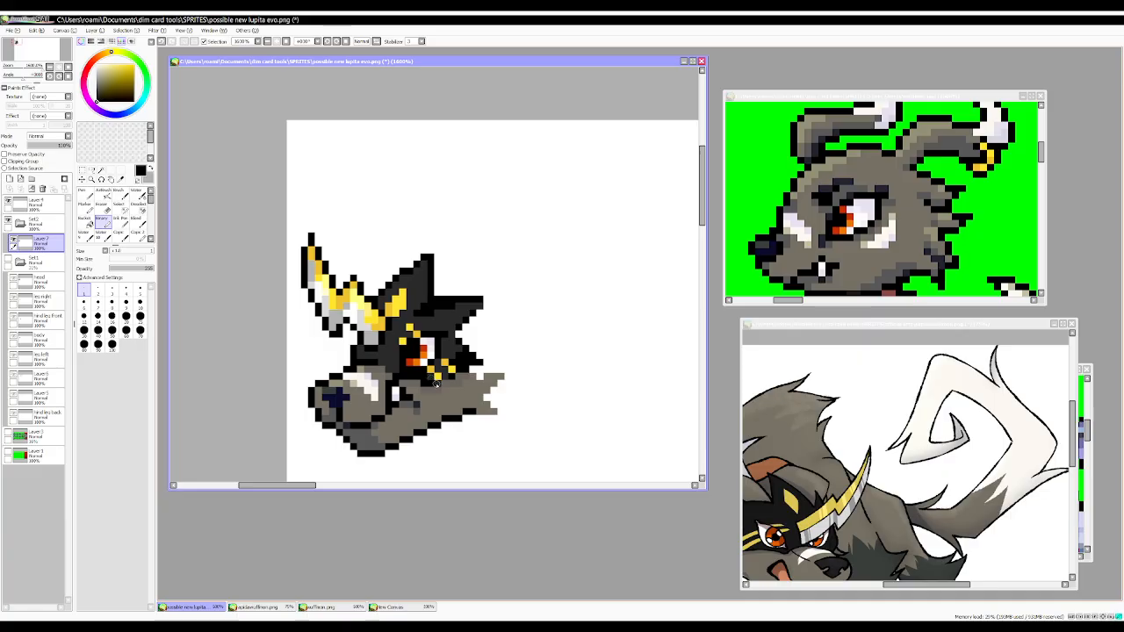
{"action": "scroll", "coordinate": [446, 271], "scroll_direction": "down", "scroll_amount": 3}
{"action": "scroll", "coordinate": [458, 275], "scroll_direction": "up", "scroll_amount": 3}
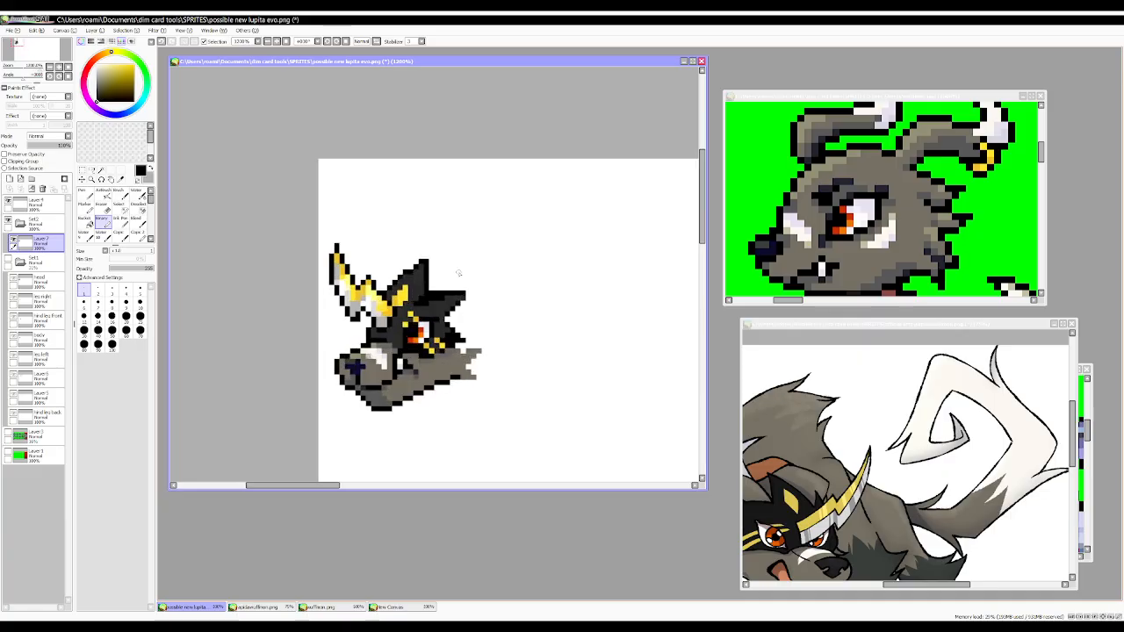
{"action": "scroll", "coordinate": [443, 334], "scroll_direction": "down", "scroll_amount": 2}
{"action": "scroll", "coordinate": [445, 339], "scroll_direction": "up", "scroll_amount": 2}
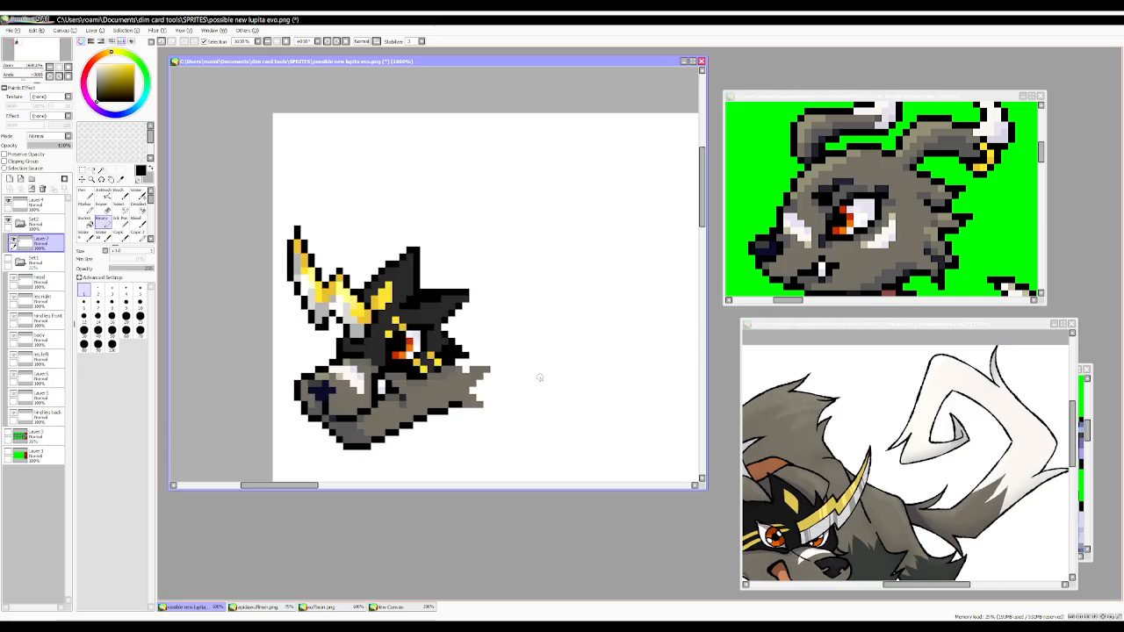
Enlarge the wolf reference artwork around its face, and show the pale colour-blocked body folder behind the sprite's head.
{"action": "left_click", "coordinate": [794, 489]}
{"action": "scroll", "coordinate": [801, 491], "scroll_direction": "down", "scroll_amount": 5}
{"action": "scroll", "coordinate": [801, 491], "scroll_direction": "up", "scroll_amount": 7}
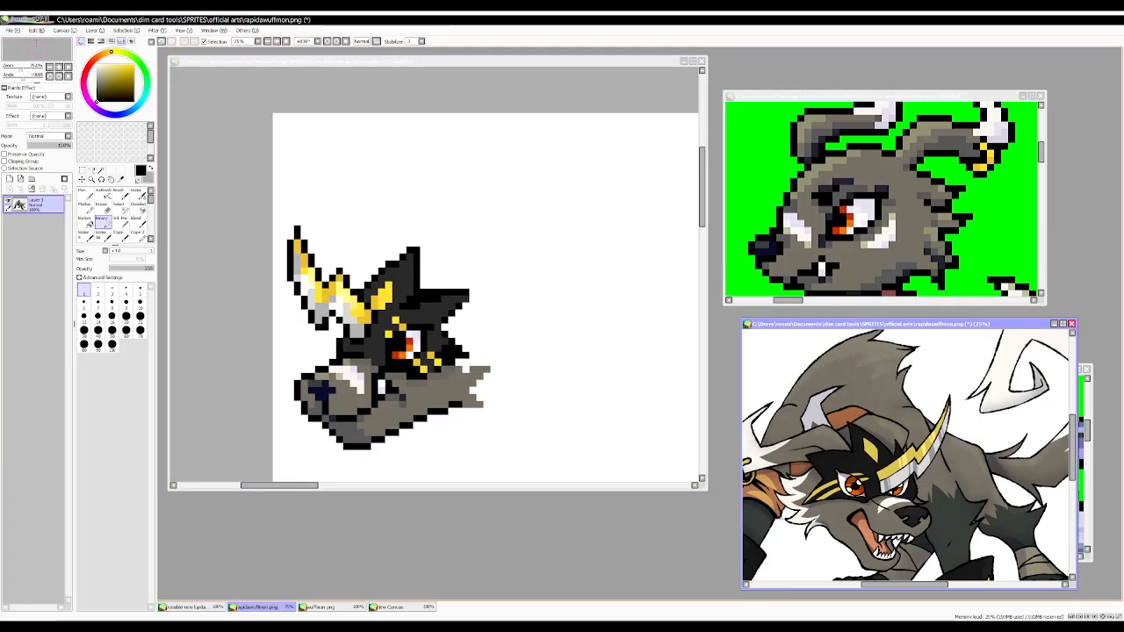
{"action": "left_click", "coordinate": [189, 607]}
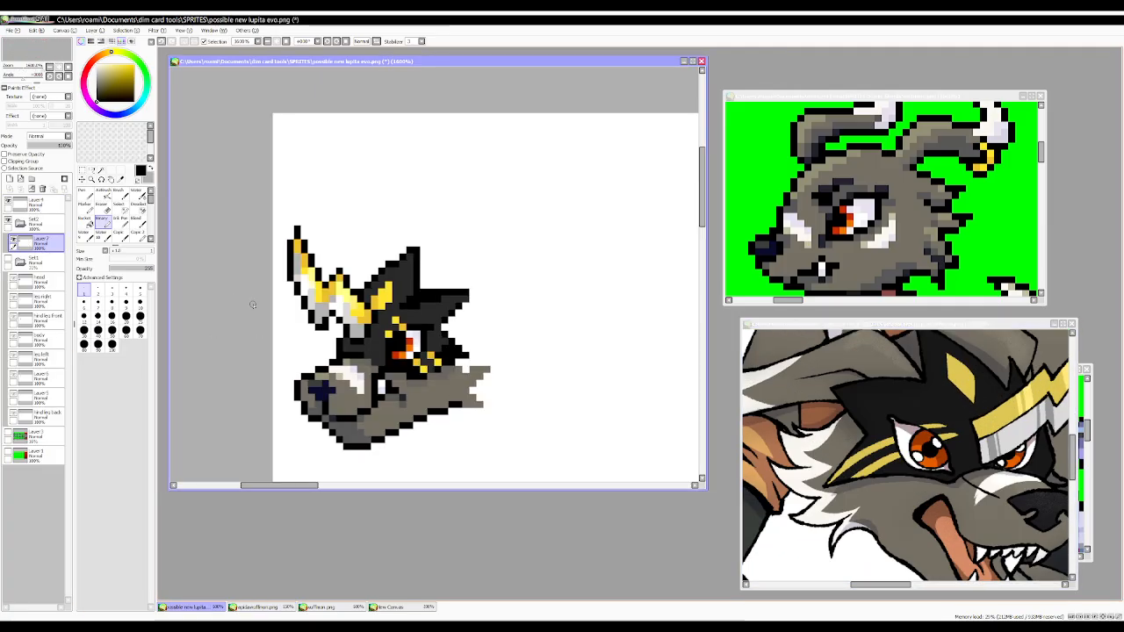
{"action": "left_click", "coordinate": [12, 263]}
{"action": "left_click", "coordinate": [33, 263]}
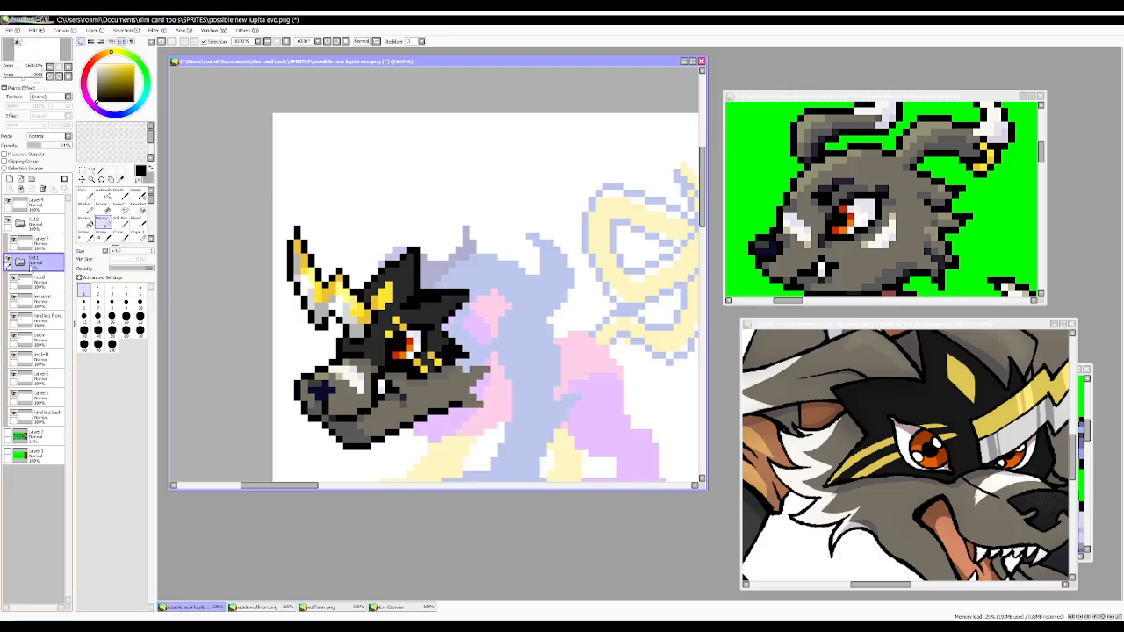
{"action": "left_click", "coordinate": [35, 242]}
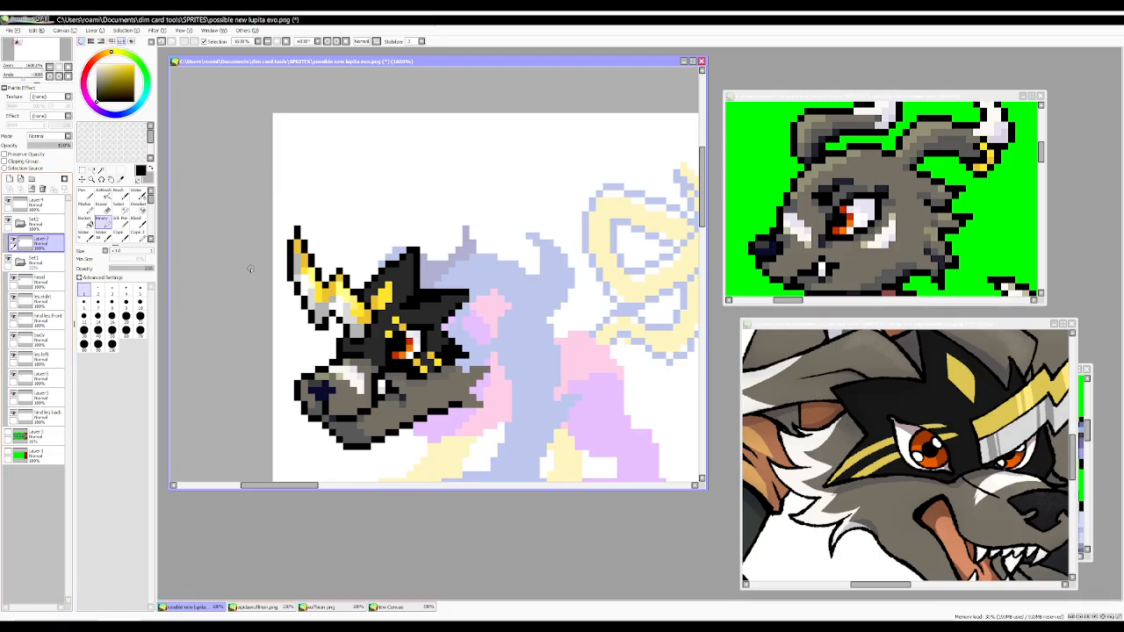
Erase the jagged grey fur at the rear end of the sprite's jaw.
{"action": "left_click", "coordinate": [98, 290]}
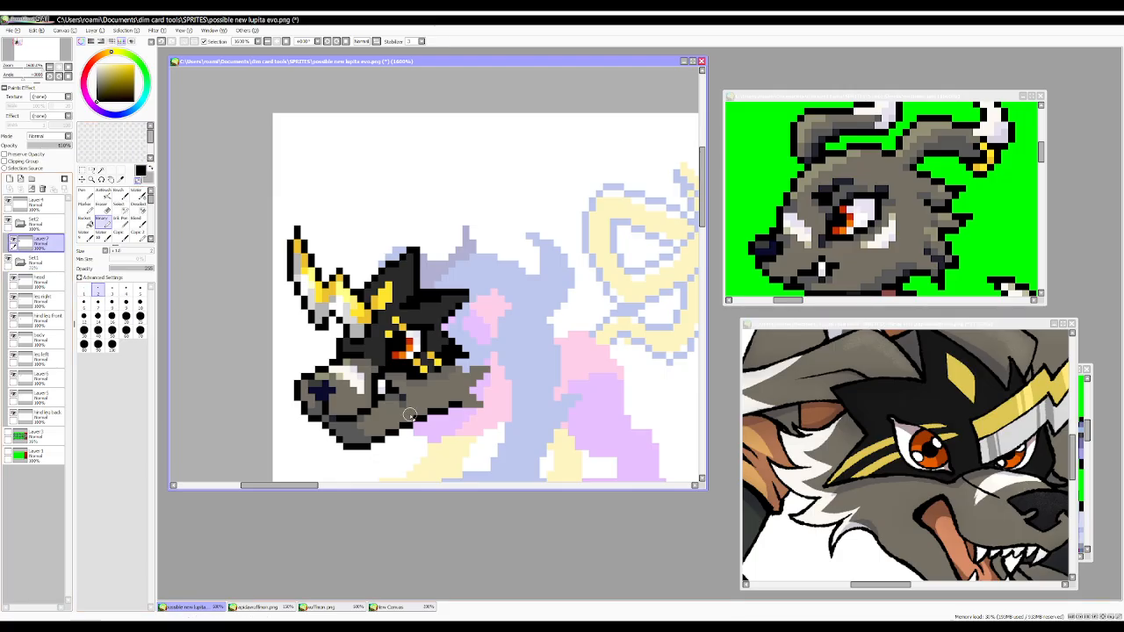
{"action": "left_click", "coordinate": [479, 404]}
{"action": "left_click", "coordinate": [480, 369]}
{"action": "key", "text": "minus"}
{"action": "mouse_move", "coordinate": [483, 374]}
{"action": "left_mouse_down"}
{"action": "mouse_move", "coordinate": [480, 404]}
{"action": "mouse_move", "coordinate": [465, 392]}
{"action": "mouse_move", "coordinate": [440, 415]}
{"action": "left_mouse_up"}
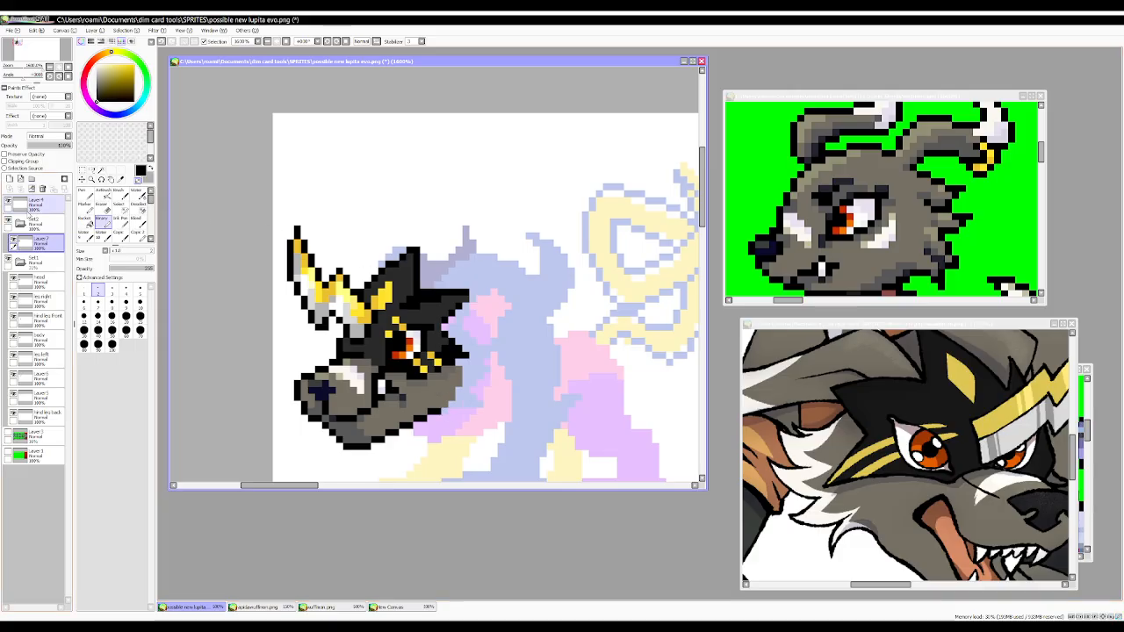
Create a layer beneath the head layer and rough in grey cheek-fur points at the jaw's rear with the head's grey.
{"action": "left_click", "coordinate": [9, 179]}
{"action": "left_click_drag", "start_coordinate": [47, 249], "coordinate": [40, 269]}
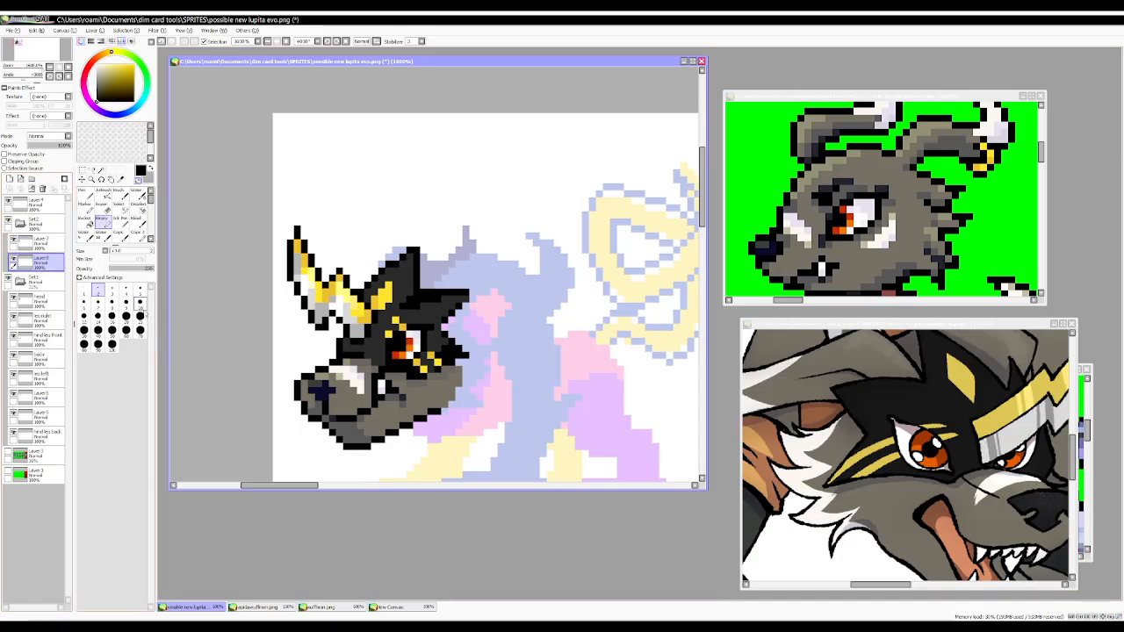
{"action": "left_click", "coordinate": [423, 390], "text": "alt"}
{"action": "left_click", "coordinate": [85, 290]}
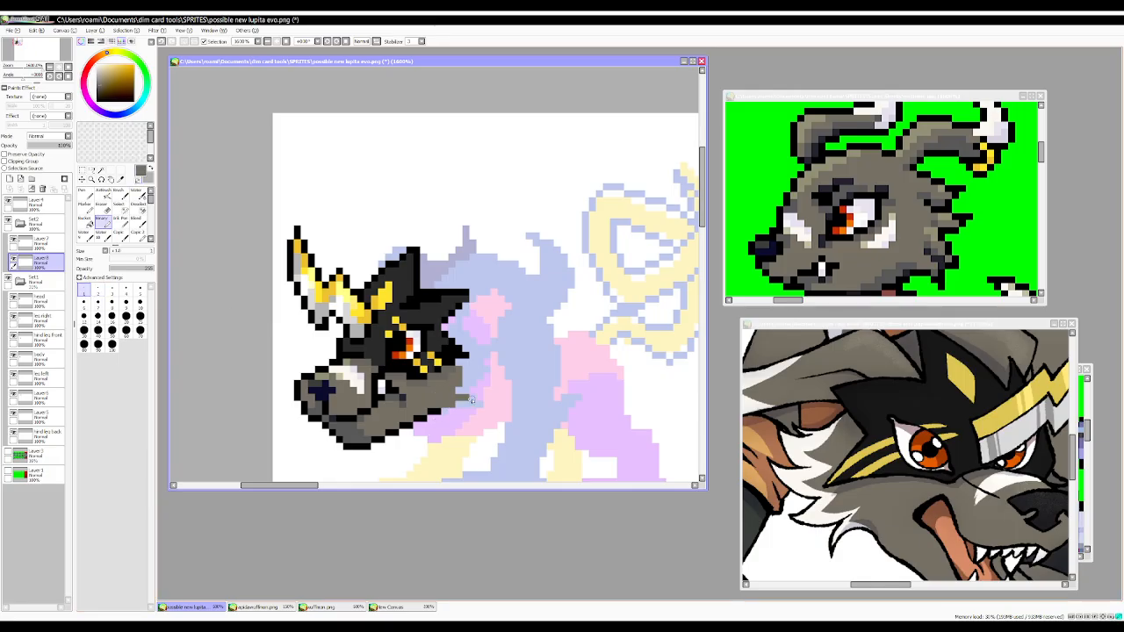
{"action": "mouse_move", "coordinate": [444, 406]}
{"action": "left_mouse_down"}
{"action": "mouse_move", "coordinate": [483, 411]}
{"action": "mouse_move", "coordinate": [451, 402]}
{"action": "left_mouse_up"}
{"action": "left_click_drag", "start_coordinate": [465, 392], "coordinate": [487, 377]}
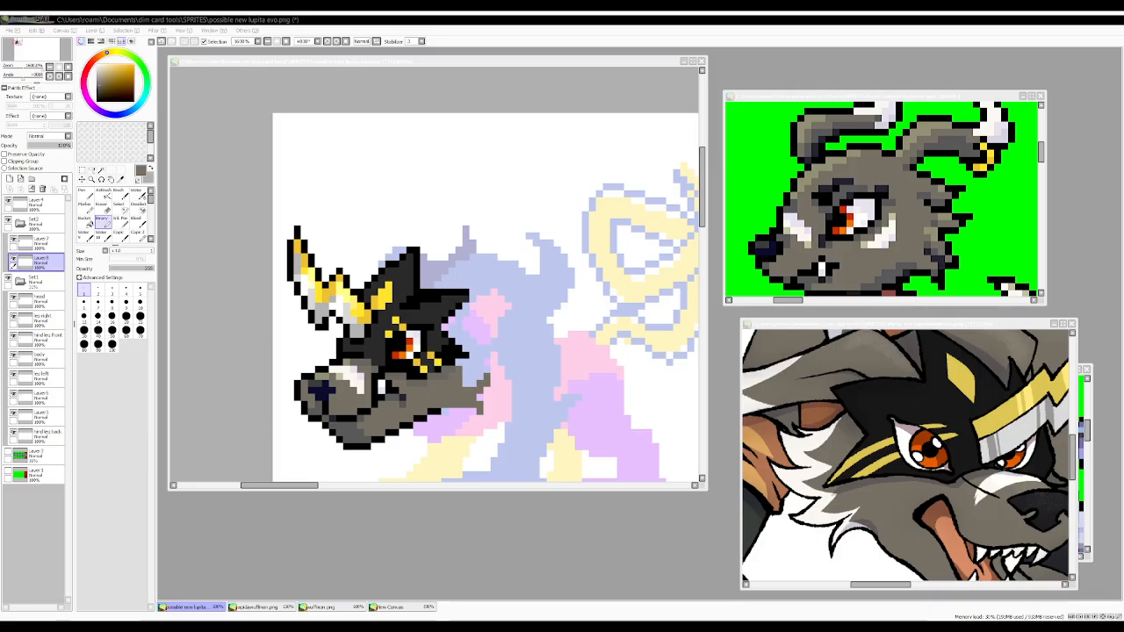
{"action": "left_click", "coordinate": [564, 463]}
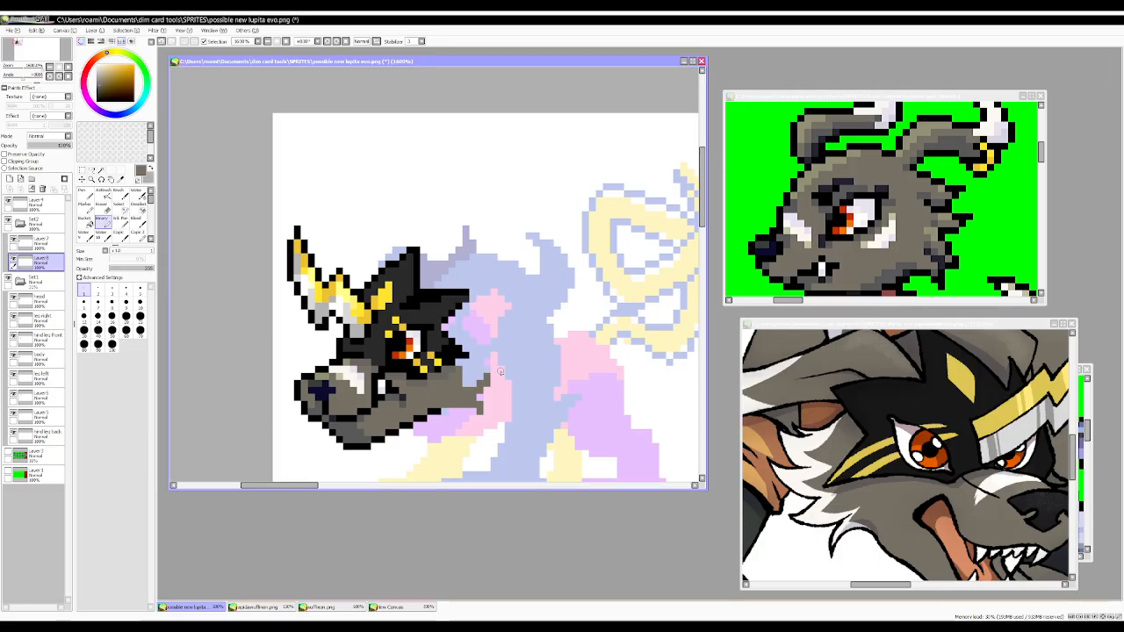
{"action": "key", "text": "ctrl+z"}
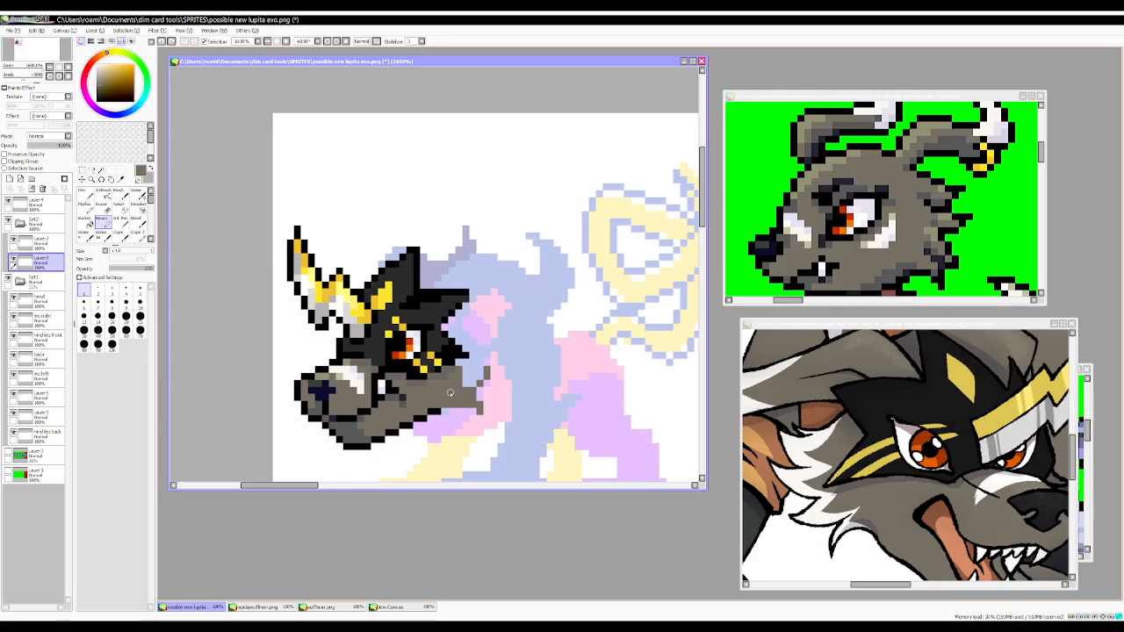
Fill out the grey cheek fur and reshape its edge so it extends upward behind the charcoal mask.
{"action": "key", "text": "ctrl+y"}
{"action": "key", "text": "bracketright"}
{"action": "key", "text": "bracketright"}
{"action": "key", "text": "bracketleft"}
{"action": "left_click_drag", "start_coordinate": [482, 373], "coordinate": [456, 383]}
{"action": "key", "text": "minus"}
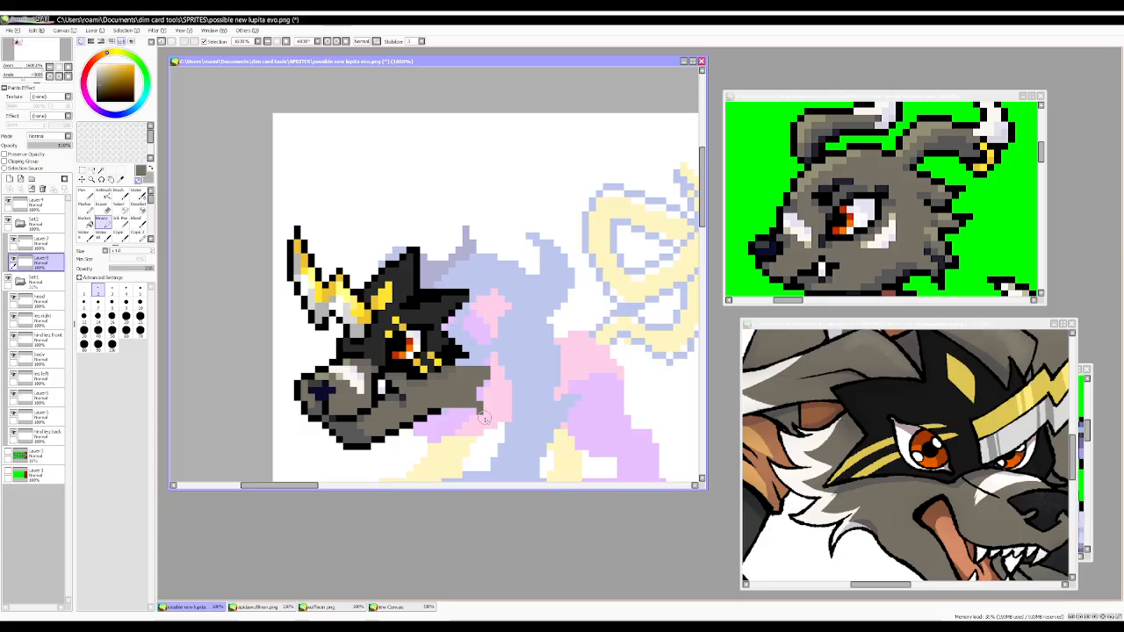
{"action": "mouse_move", "coordinate": [484, 419]}
{"action": "left_mouse_down"}
{"action": "mouse_move", "coordinate": [467, 404]}
{"action": "mouse_move", "coordinate": [473, 375]}
{"action": "left_mouse_up"}
{"action": "left_click", "coordinate": [489, 370]}
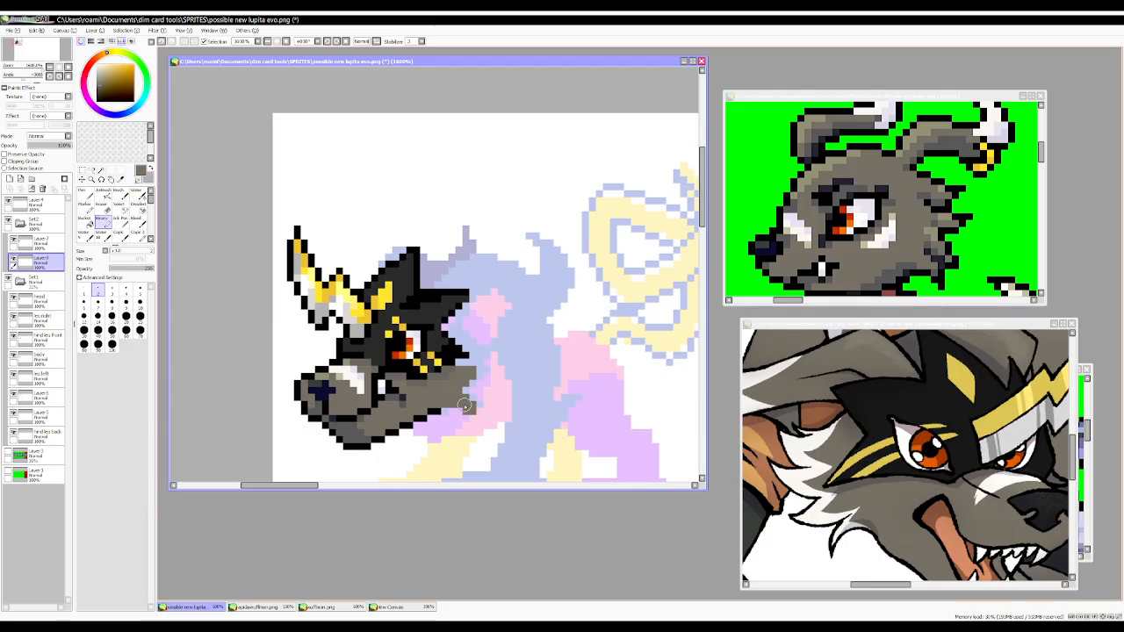
{"action": "mouse_move", "coordinate": [459, 390]}
{"action": "left_mouse_down"}
{"action": "mouse_move", "coordinate": [498, 365]}
{"action": "mouse_move", "coordinate": [479, 392]}
{"action": "mouse_move", "coordinate": [454, 389]}
{"action": "mouse_move", "coordinate": [496, 367]}
{"action": "mouse_move", "coordinate": [499, 352]}
{"action": "mouse_move", "coordinate": [459, 354]}
{"action": "mouse_move", "coordinate": [474, 362]}
{"action": "mouse_move", "coordinate": [451, 329]}
{"action": "mouse_move", "coordinate": [468, 343]}
{"action": "mouse_move", "coordinate": [475, 357]}
{"action": "mouse_move", "coordinate": [440, 327]}
{"action": "mouse_move", "coordinate": [458, 342]}
{"action": "mouse_move", "coordinate": [461, 369]}
{"action": "mouse_move", "coordinate": [489, 367]}
{"action": "mouse_move", "coordinate": [460, 390]}
{"action": "mouse_move", "coordinate": [468, 362]}
{"action": "left_mouse_up"}
{"action": "key", "text": "ctrl+z"}
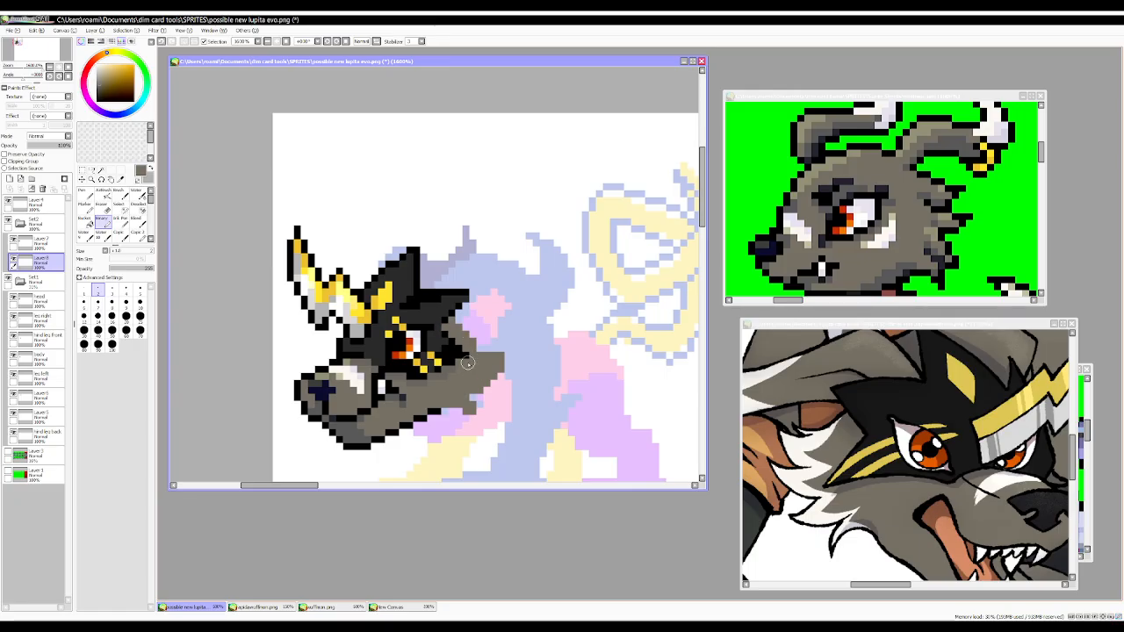
{"action": "key", "text": "bracketleft"}
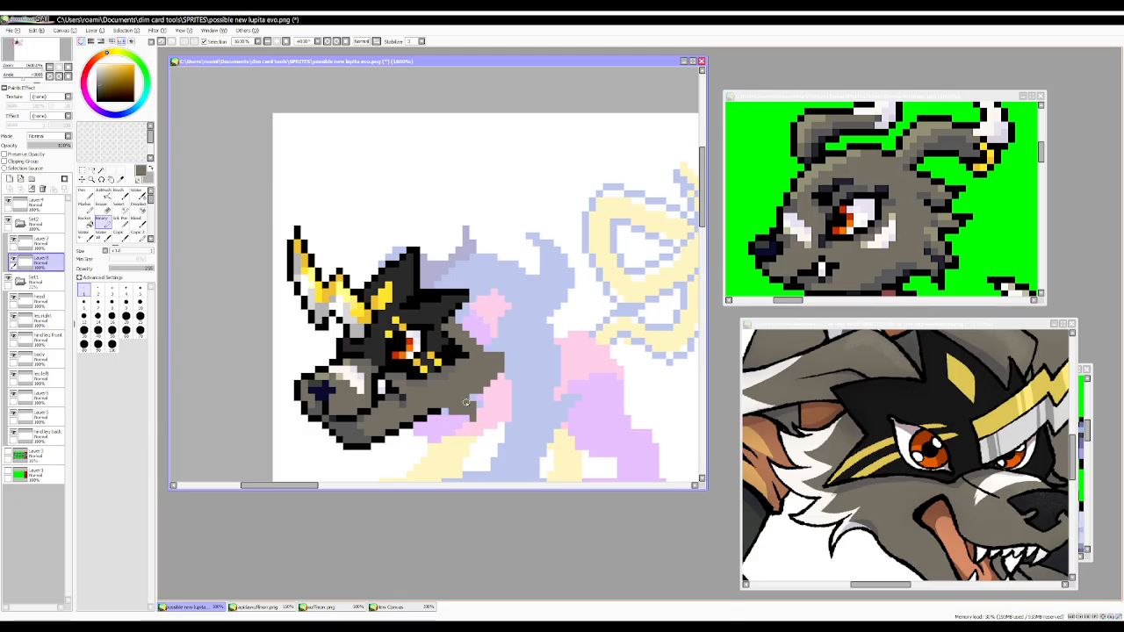
Paint white fur tufts along the cheek's rear edge using the white from the muzzle, trimming the grey behind them.
{"action": "right_click", "coordinate": [360, 384]}
{"action": "mouse_move", "coordinate": [446, 405]}
{"action": "left_mouse_down"}
{"action": "mouse_move", "coordinate": [474, 422]}
{"action": "mouse_move", "coordinate": [462, 387]}
{"action": "left_mouse_up"}
{"action": "left_click", "coordinate": [464, 383]}
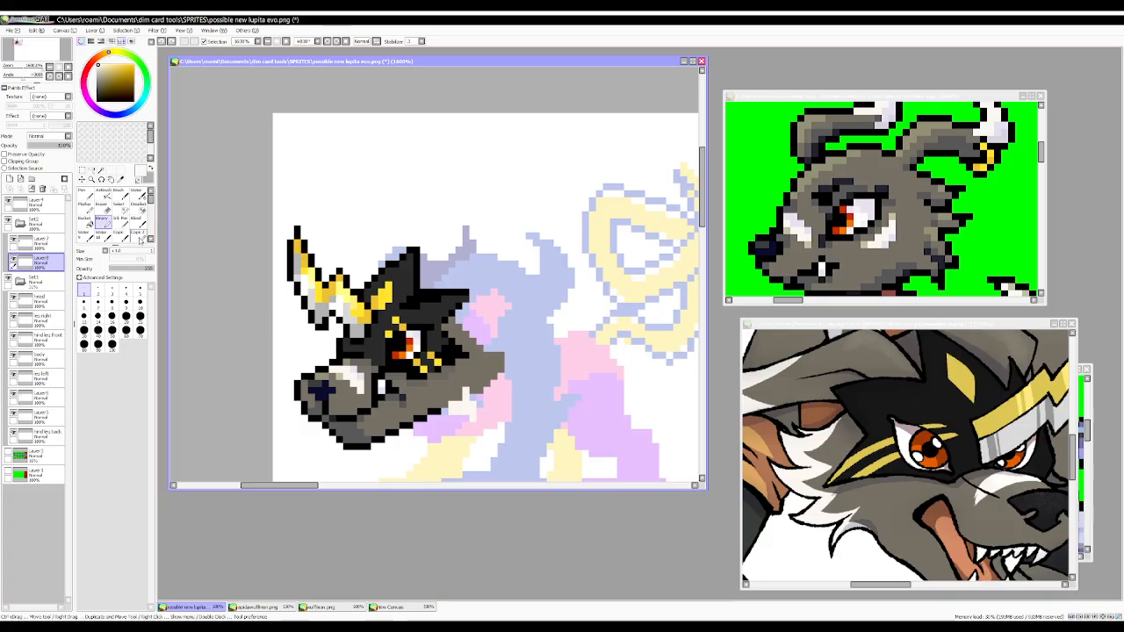
{"action": "left_click", "coordinate": [40, 244]}
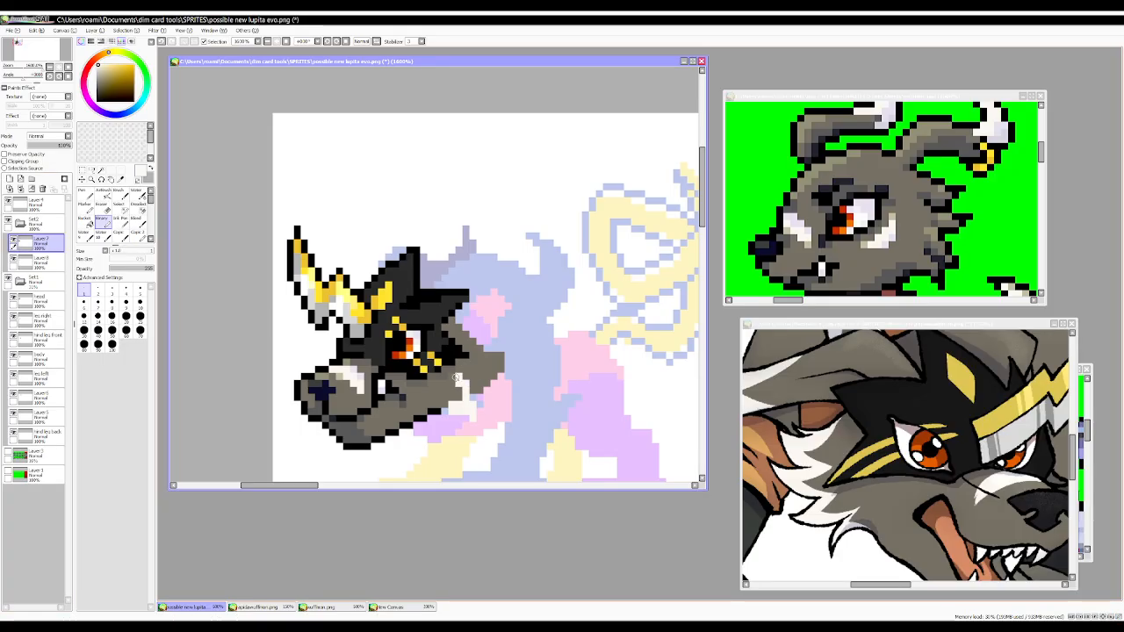
{"action": "mouse_move", "coordinate": [464, 376]}
{"action": "left_mouse_down"}
{"action": "mouse_move", "coordinate": [489, 361]}
{"action": "mouse_move", "coordinate": [472, 386]}
{"action": "mouse_move", "coordinate": [502, 358]}
{"action": "mouse_move", "coordinate": [477, 389]}
{"action": "mouse_move", "coordinate": [500, 356]}
{"action": "mouse_move", "coordinate": [464, 333]}
{"action": "left_mouse_up"}
{"action": "key", "text": "ctrl+z"}
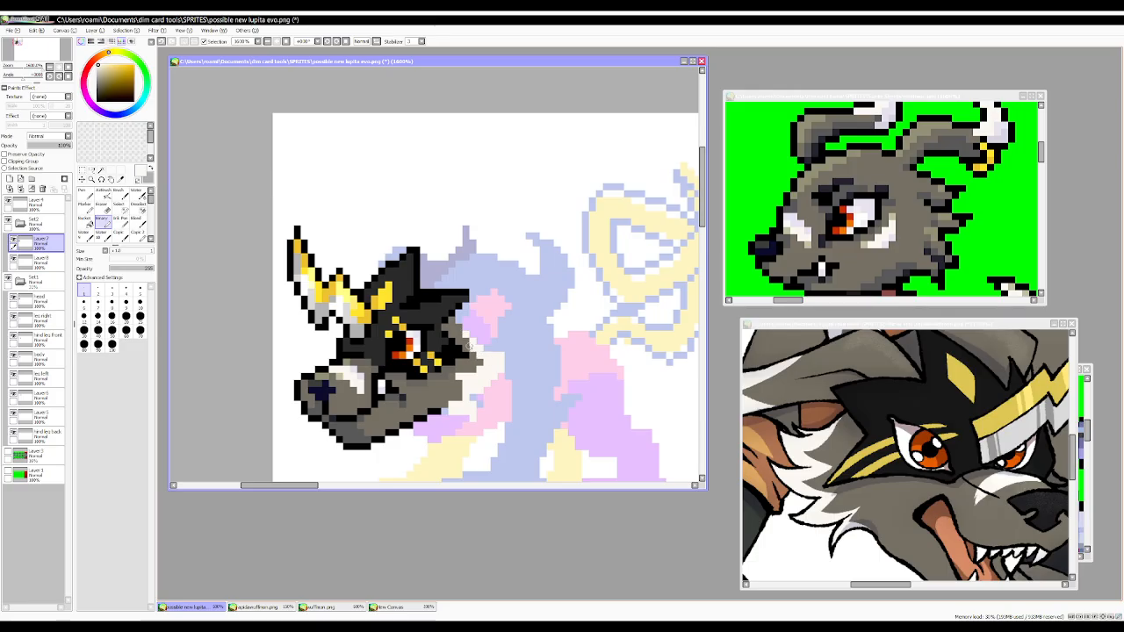
{"action": "left_click", "coordinate": [455, 390], "text": "alt"}
{"action": "right_click", "coordinate": [481, 381]}
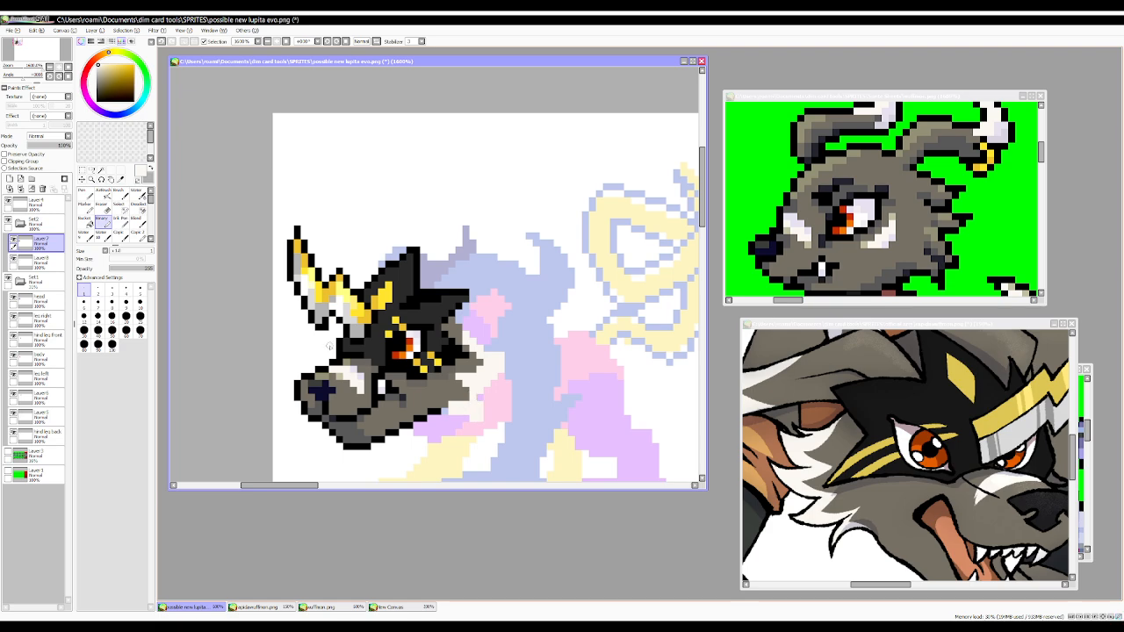
Merge the head layer with the cheek-fur layer and outline the white fur tufts in black.
{"action": "key", "text": "ctrl+e"}
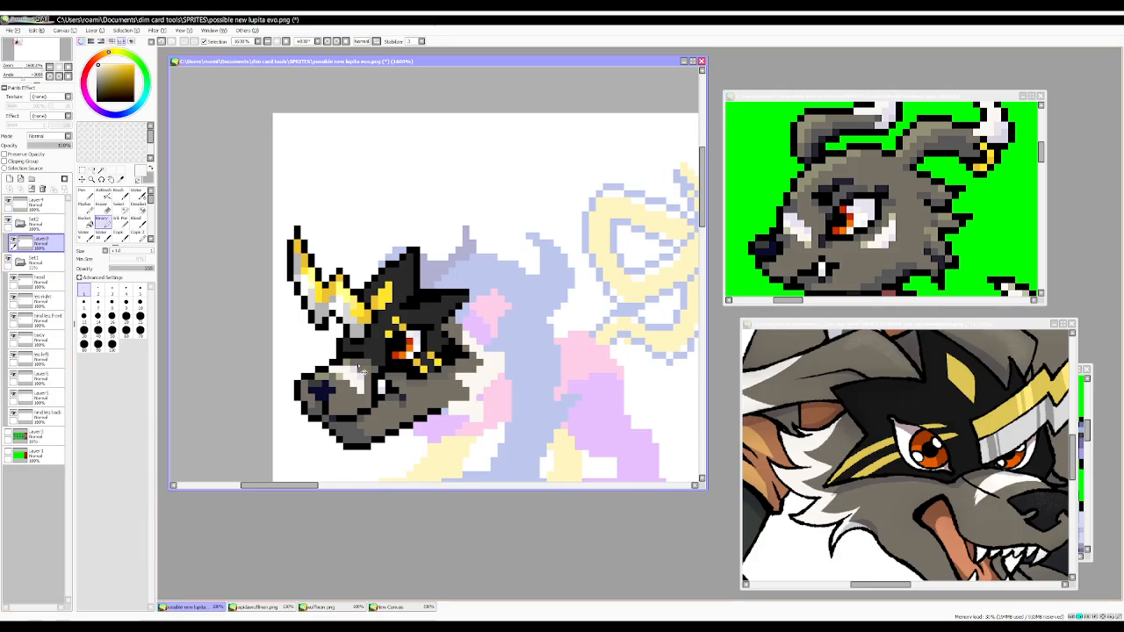
{"action": "right_click", "coordinate": [435, 411]}
{"action": "mouse_move", "coordinate": [435, 411]}
{"action": "left_mouse_down"}
{"action": "mouse_move", "coordinate": [479, 425]}
{"action": "mouse_move", "coordinate": [489, 405]}
{"action": "left_mouse_up"}
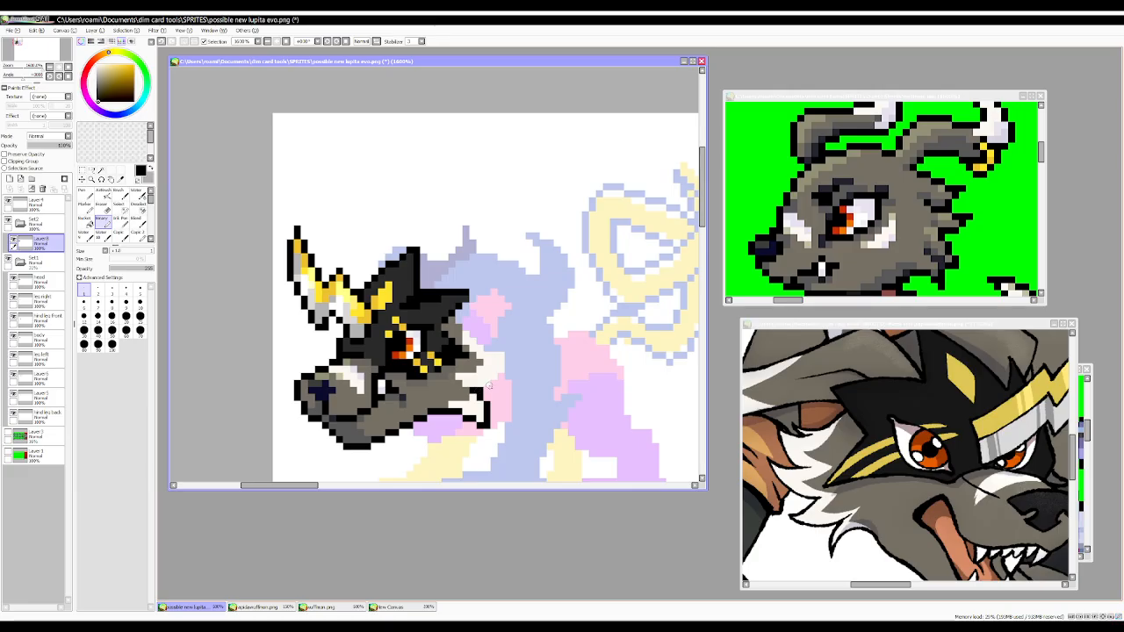
{"action": "mouse_move", "coordinate": [484, 388]}
{"action": "left_mouse_down"}
{"action": "mouse_move", "coordinate": [507, 349]}
{"action": "mouse_move", "coordinate": [482, 343]}
{"action": "left_mouse_up"}
{"action": "key", "text": "ctrl+z"}
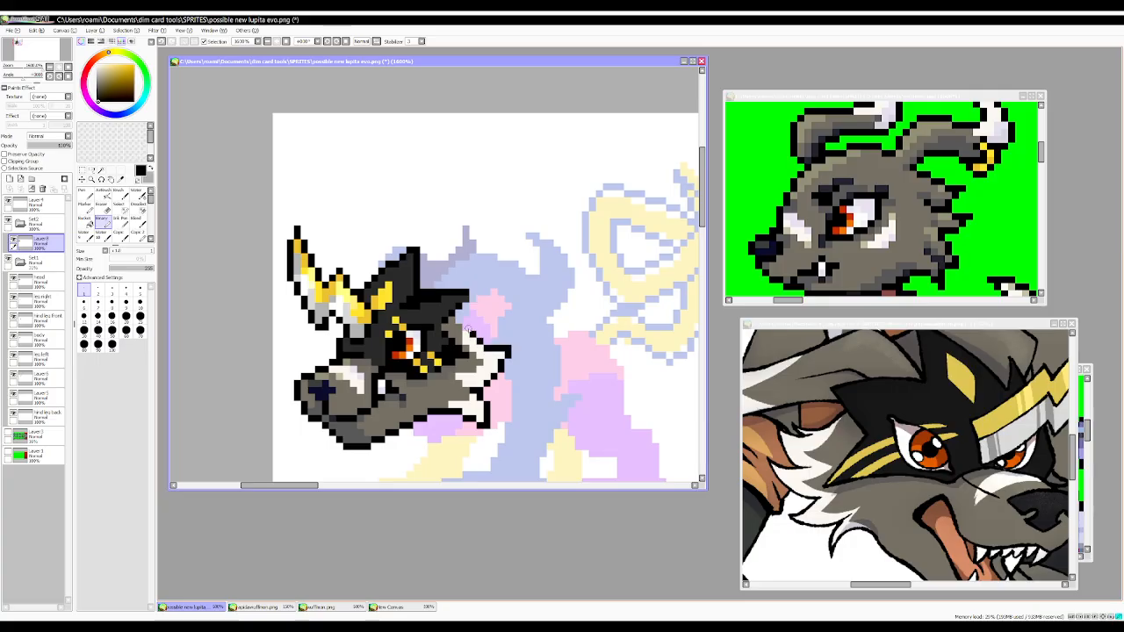
Refine the boundary between the grey cheek and its fur tufts with individual white and grey pixels.
{"action": "right_click", "coordinate": [463, 381]}
{"action": "left_click", "coordinate": [466, 398]}
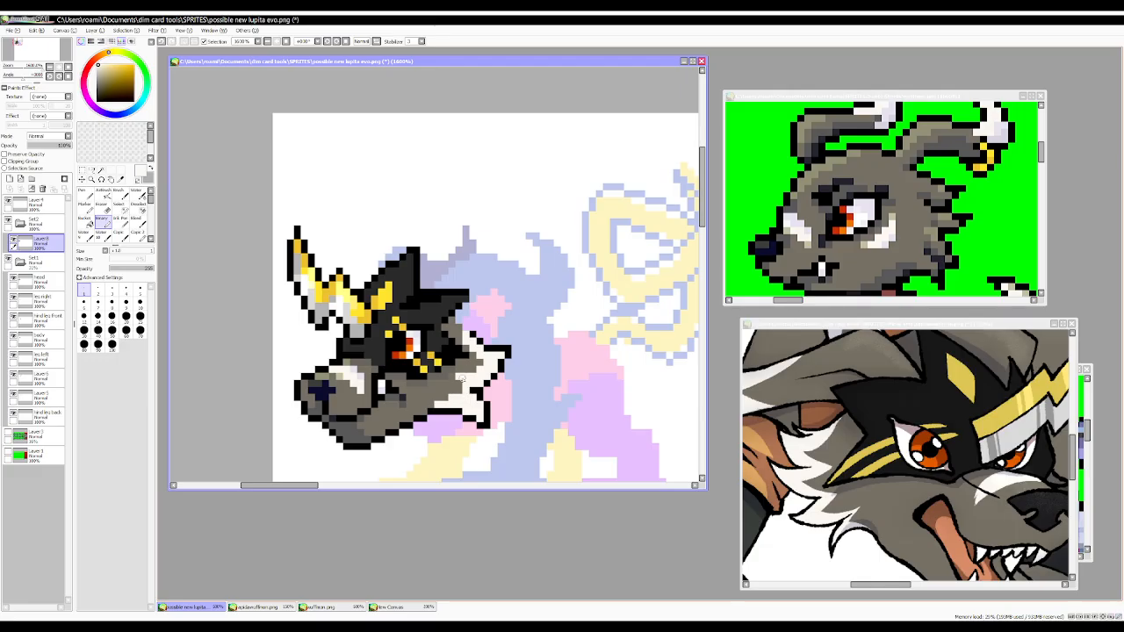
{"action": "scroll", "coordinate": [462, 380], "scroll_direction": "down", "scroll_amount": 3}
{"action": "scroll", "coordinate": [474, 386], "scroll_direction": "up", "scroll_amount": 3}
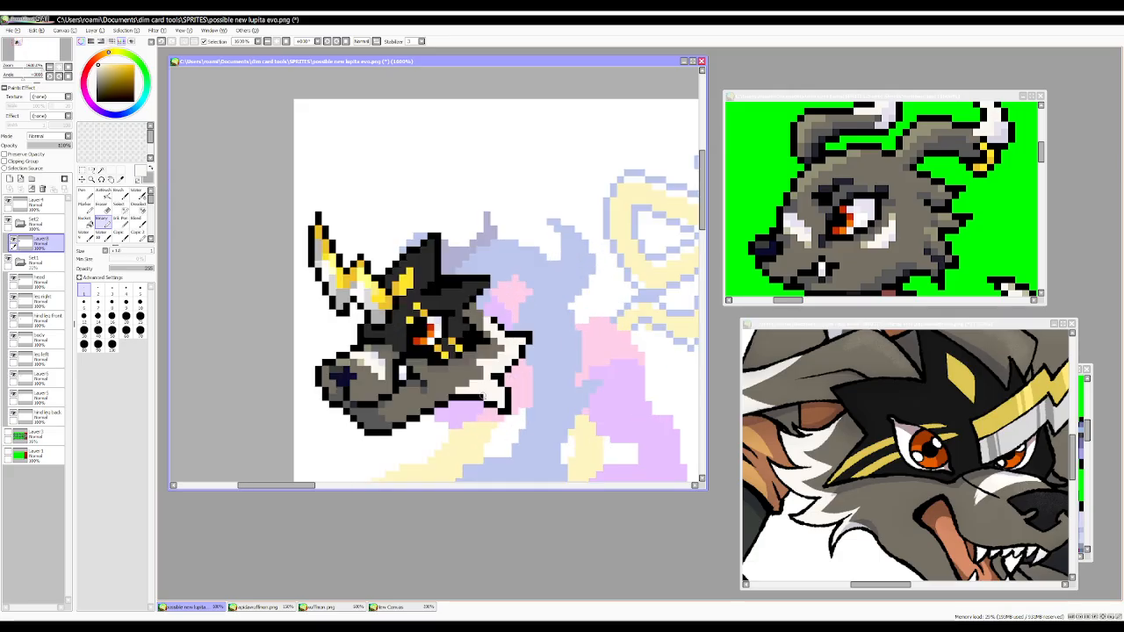
{"action": "right_click", "coordinate": [457, 385]}
{"action": "left_click", "coordinate": [459, 389]}
{"action": "left_click", "coordinate": [467, 382]}
{"action": "scroll", "coordinate": [527, 310], "scroll_direction": "down", "scroll_amount": 3}
{"action": "scroll", "coordinate": [534, 324], "scroll_direction": "up", "scroll_amount": 3}
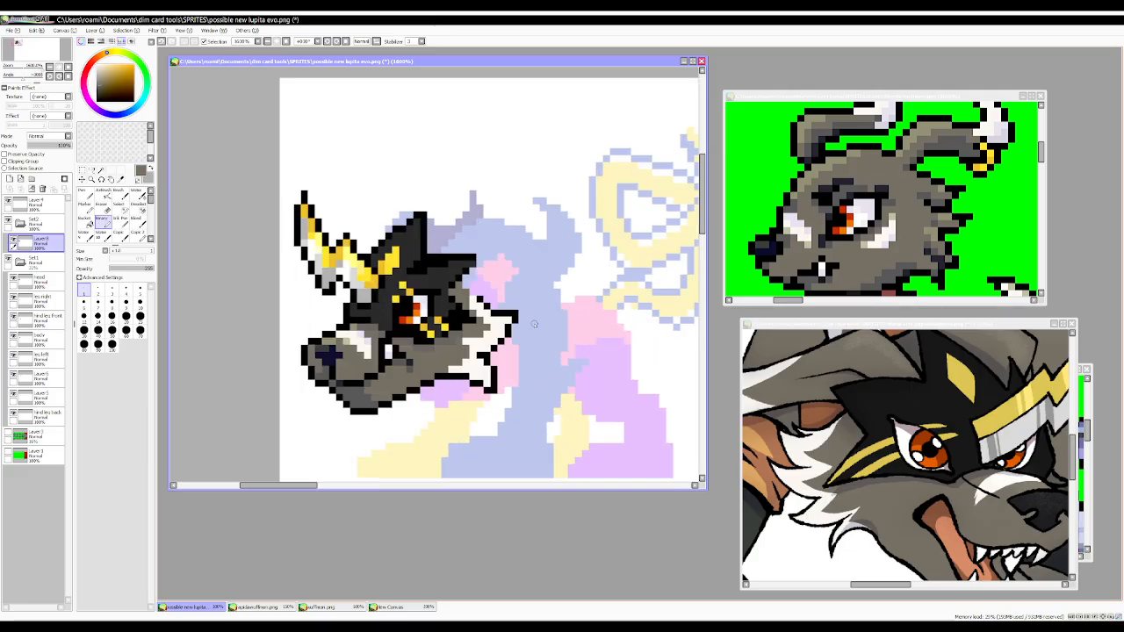
Shade the cheek fur with lighter beige-grey and pale lavender from the muzzle, and darken the jaw's underside with dark grey.
{"action": "right_click", "coordinate": [345, 342]}
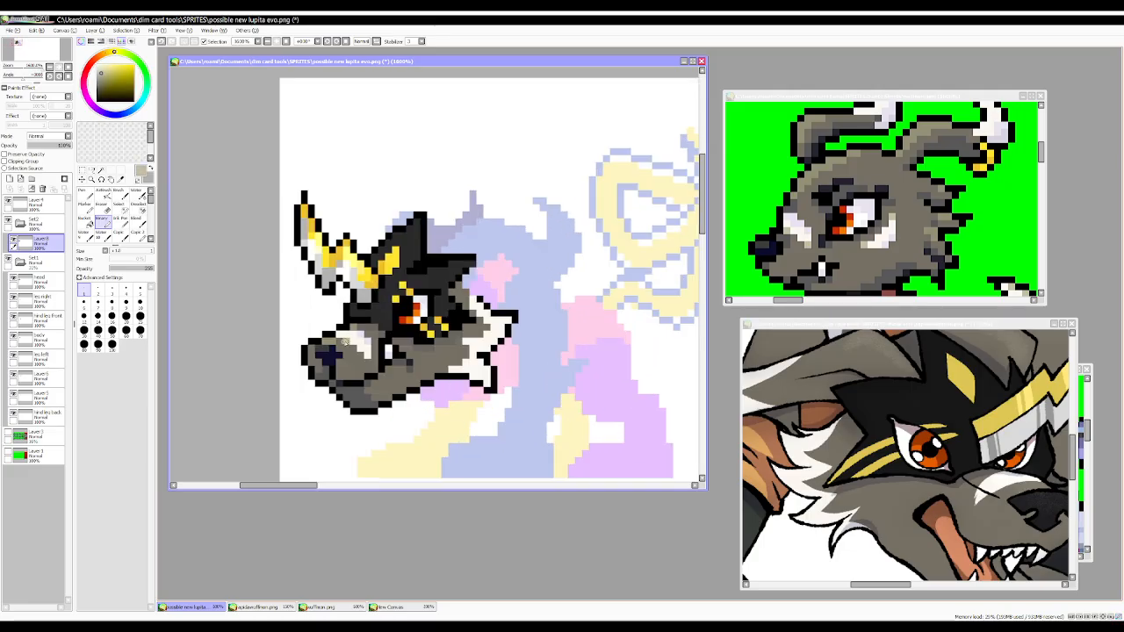
{"action": "left_click", "coordinate": [466, 362]}
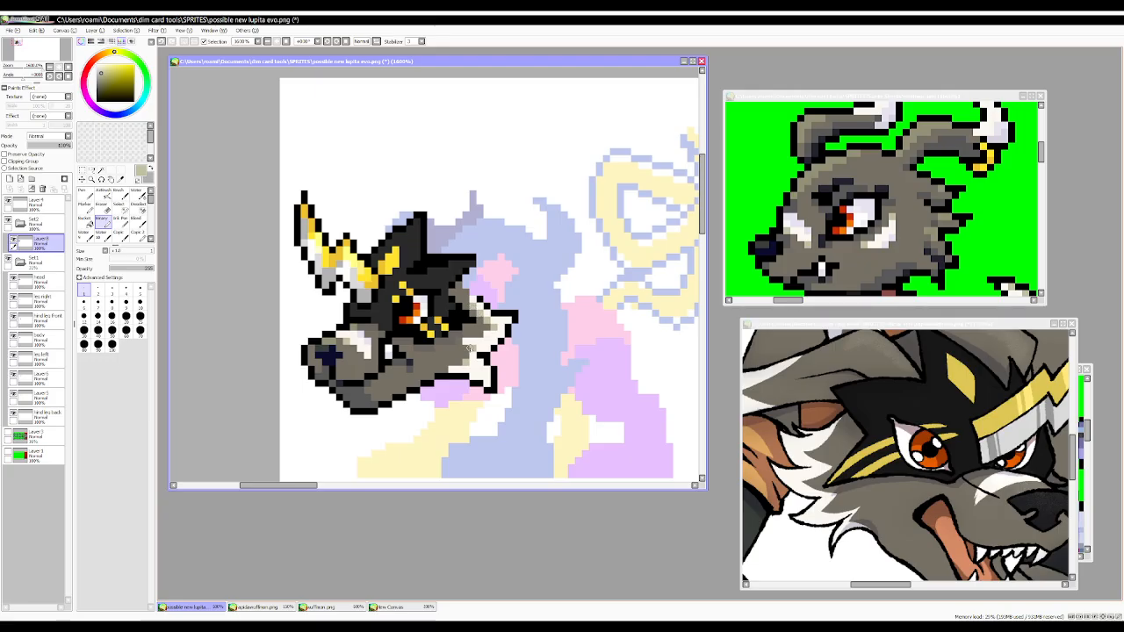
{"action": "left_click", "coordinate": [364, 340], "text": "alt"}
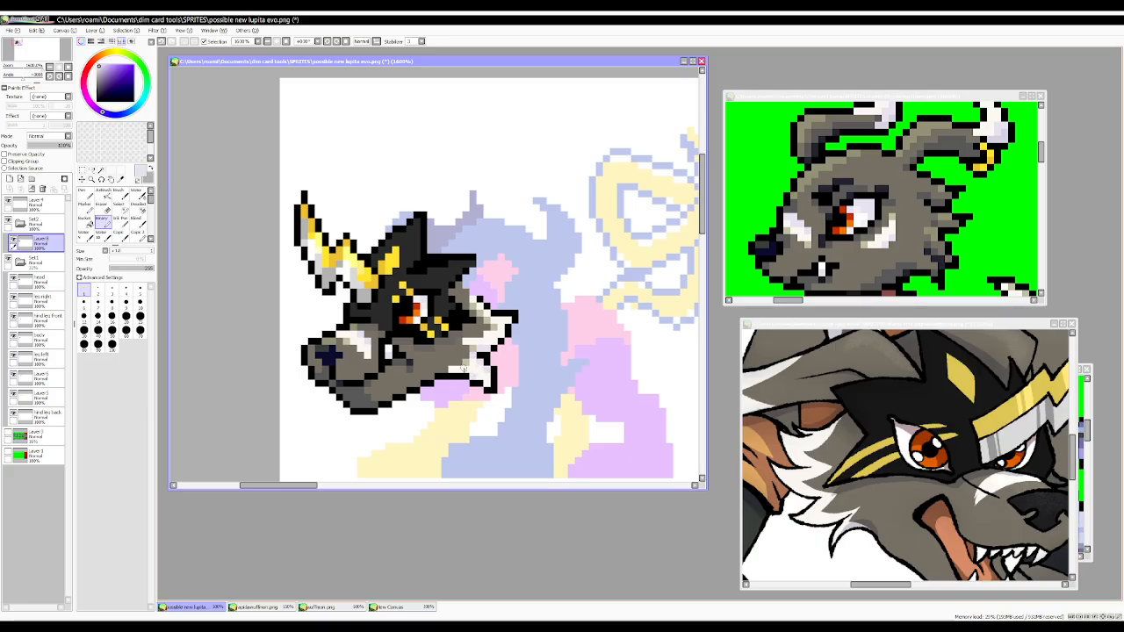
{"action": "left_click", "coordinate": [420, 367], "text": "alt"}
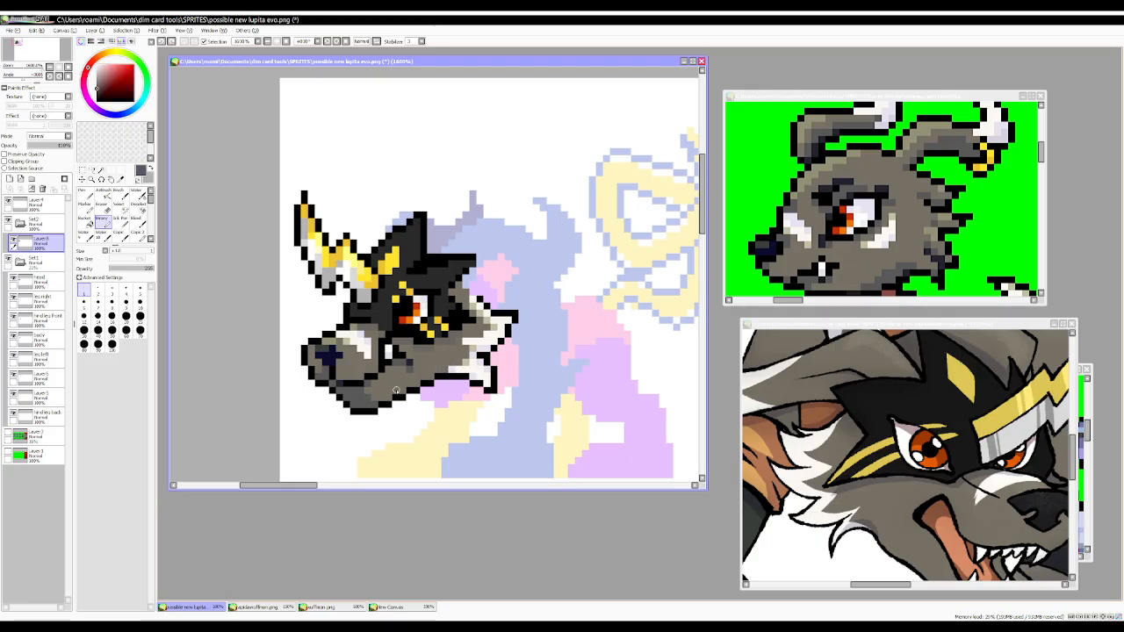
{"action": "left_click", "coordinate": [408, 385]}
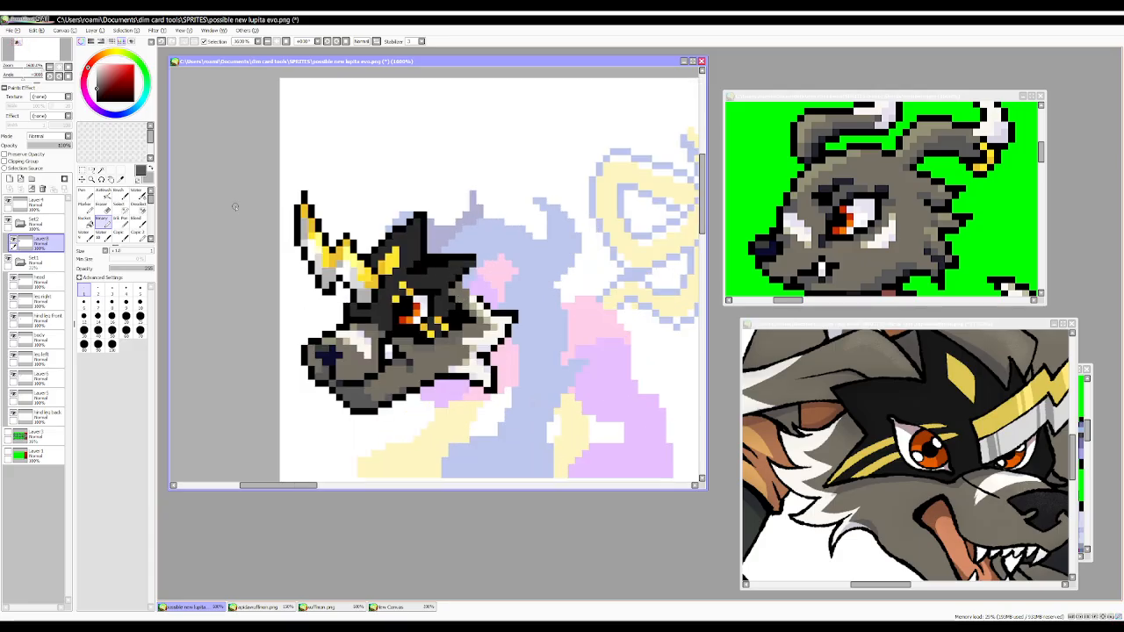
On a new layer beneath the head, outline the curled pale-blue shape behind the mask in black, hiding the right leg's block-in.
{"action": "left_click", "coordinate": [10, 179]}
{"action": "left_click_drag", "start_coordinate": [102, 94], "coordinate": [105, 111]}
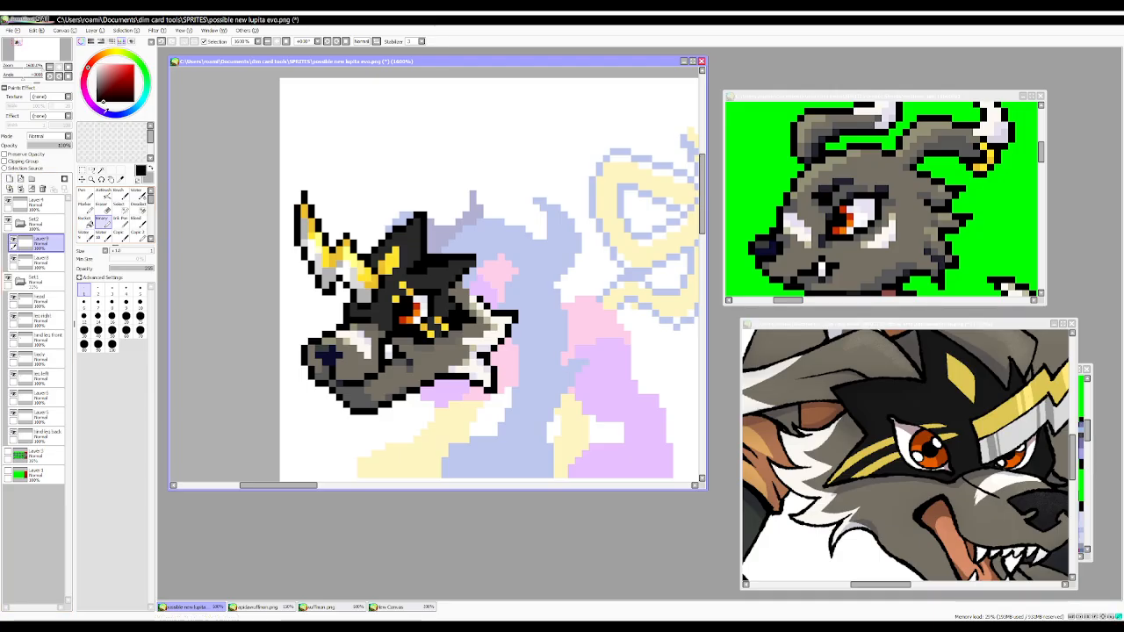
{"action": "left_click_drag", "start_coordinate": [35, 241], "coordinate": [35, 265]}
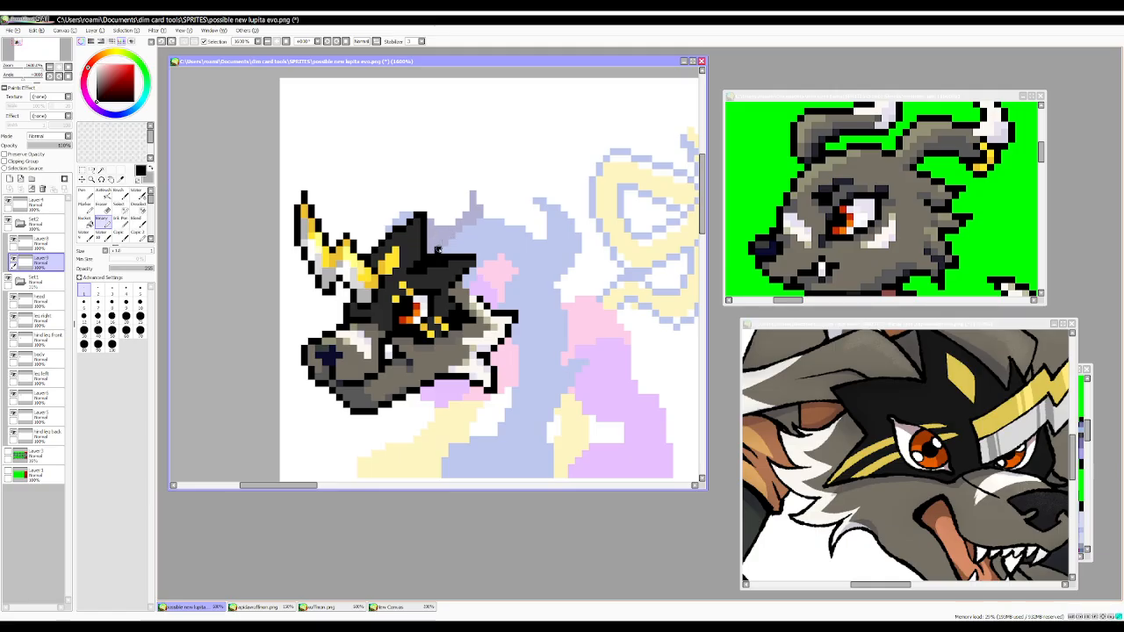
{"action": "mouse_move", "coordinate": [461, 226]}
{"action": "left_mouse_down"}
{"action": "mouse_move", "coordinate": [543, 238]}
{"action": "mouse_move", "coordinate": [550, 215]}
{"action": "mouse_move", "coordinate": [535, 200]}
{"action": "mouse_move", "coordinate": [556, 202]}
{"action": "mouse_move", "coordinate": [577, 224]}
{"action": "mouse_move", "coordinate": [578, 249]}
{"action": "mouse_move", "coordinate": [555, 278]}
{"action": "mouse_move", "coordinate": [506, 255]}
{"action": "left_mouse_up"}
{"action": "key", "text": "ctrl+z"}
{"action": "left_click", "coordinate": [543, 279]}
{"action": "key", "text": "ctrl+z"}
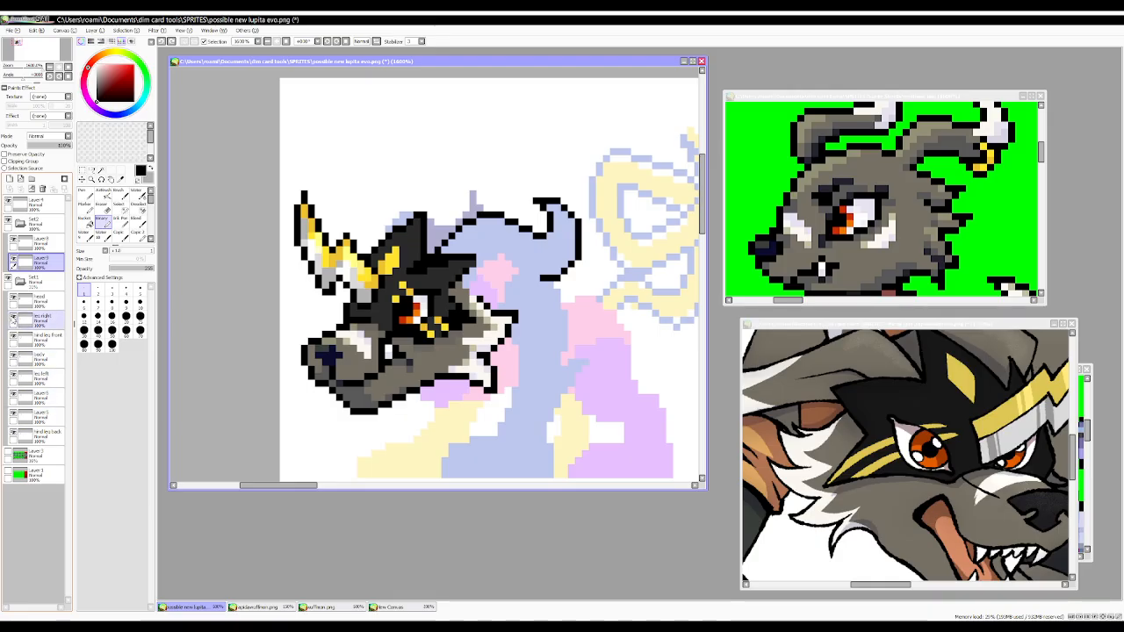
{"action": "left_click", "coordinate": [12, 320]}
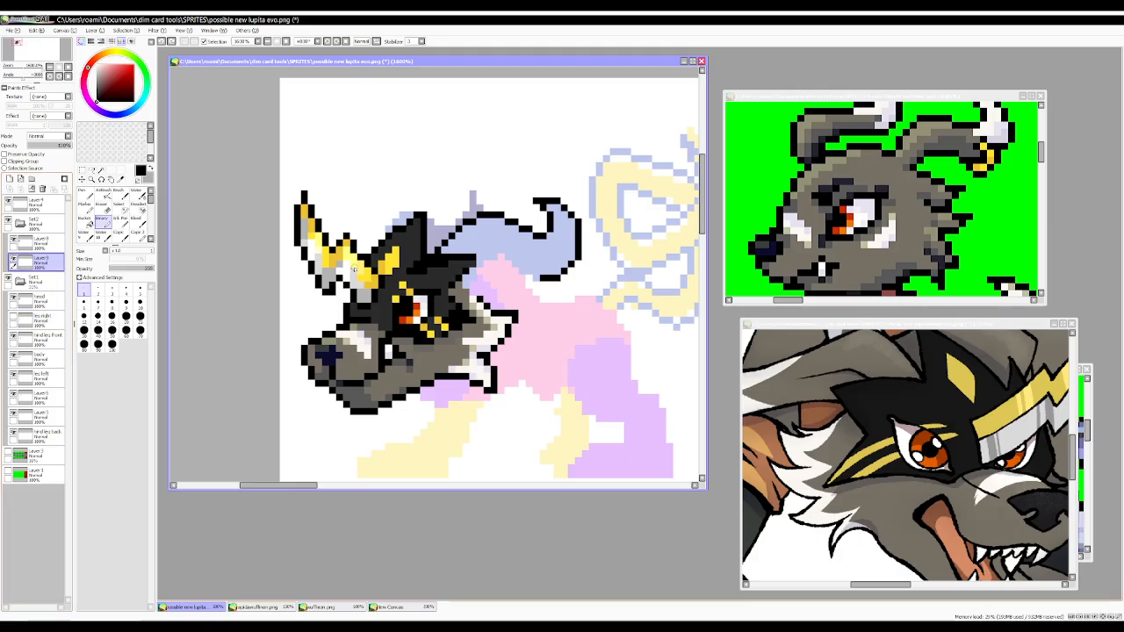
{"action": "left_click_drag", "start_coordinate": [534, 277], "coordinate": [481, 255]}
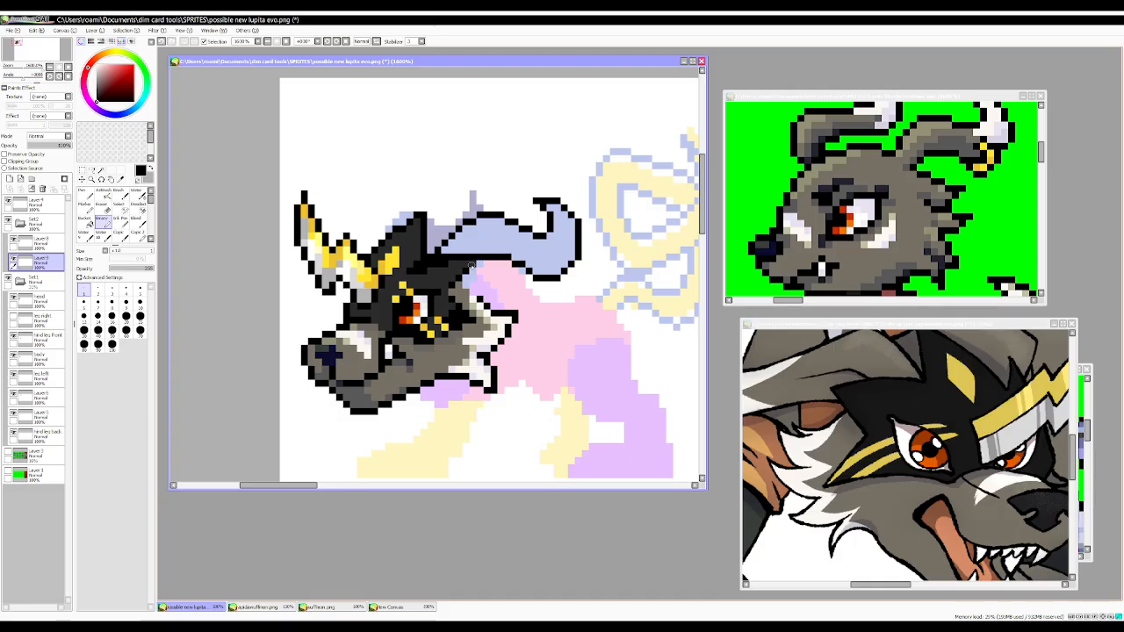
Rework the black outline along the underside of the curled pale-blue ear where it meets the mask.
{"action": "key", "text": "ctrl+z"}
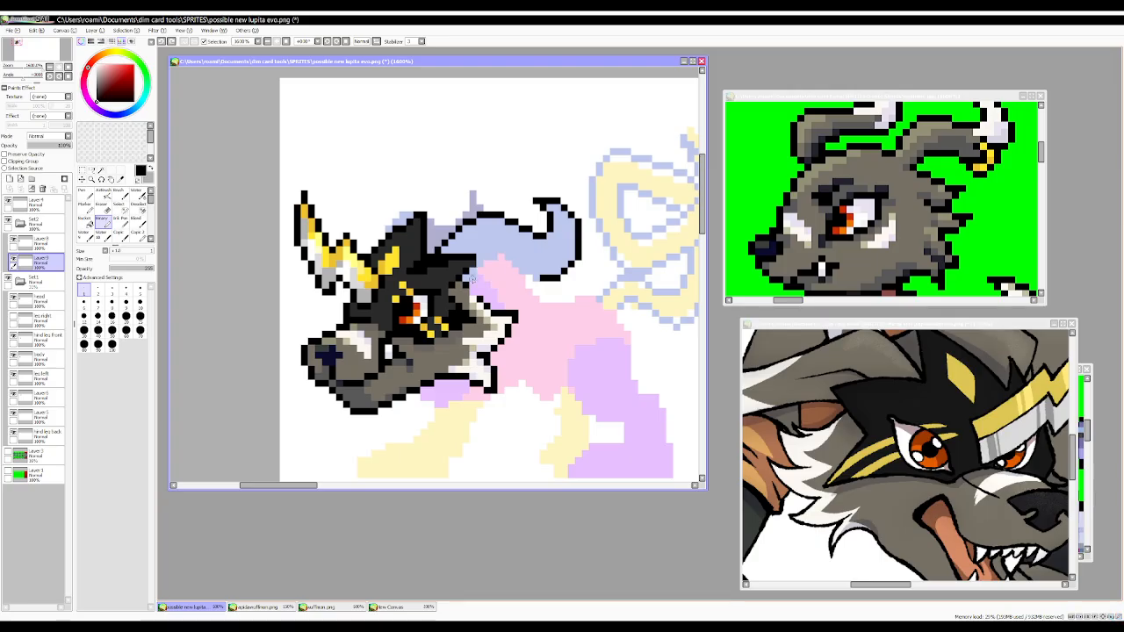
{"action": "left_click_drag", "start_coordinate": [499, 263], "coordinate": [536, 279]}
{"action": "key", "text": "ctrl+z"}
{"action": "left_click", "coordinate": [511, 271]}
{"action": "key", "text": "ctrl+z"}
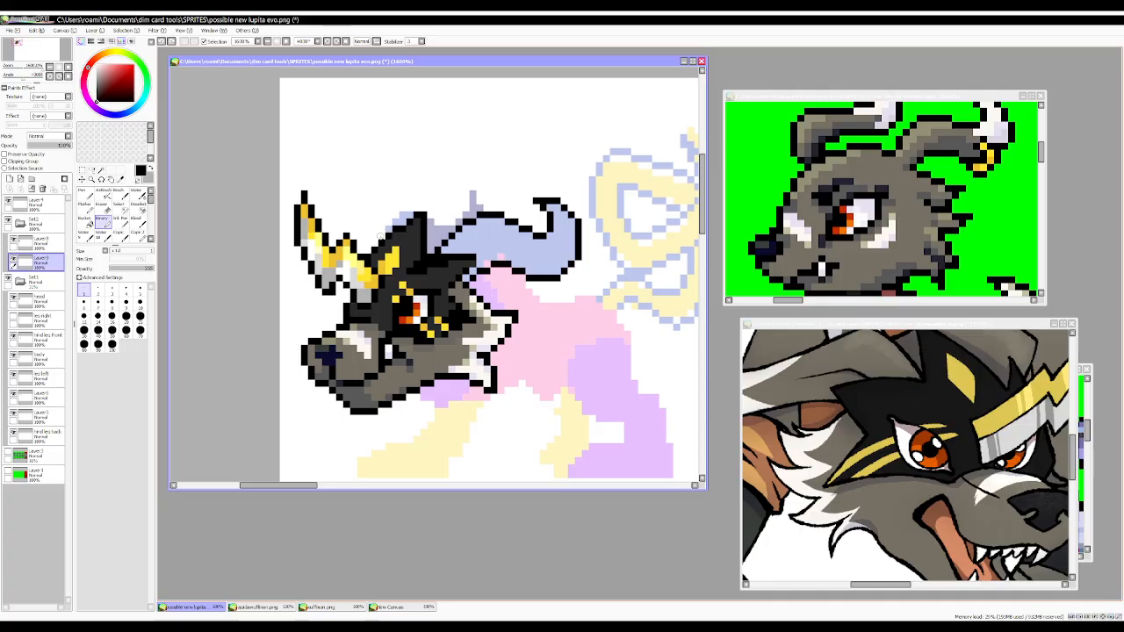
Complete the black outline over the mask's crest and the thin spike, and fill the lilac gap before the curled ear with black.
{"action": "left_click", "coordinate": [408, 214]}
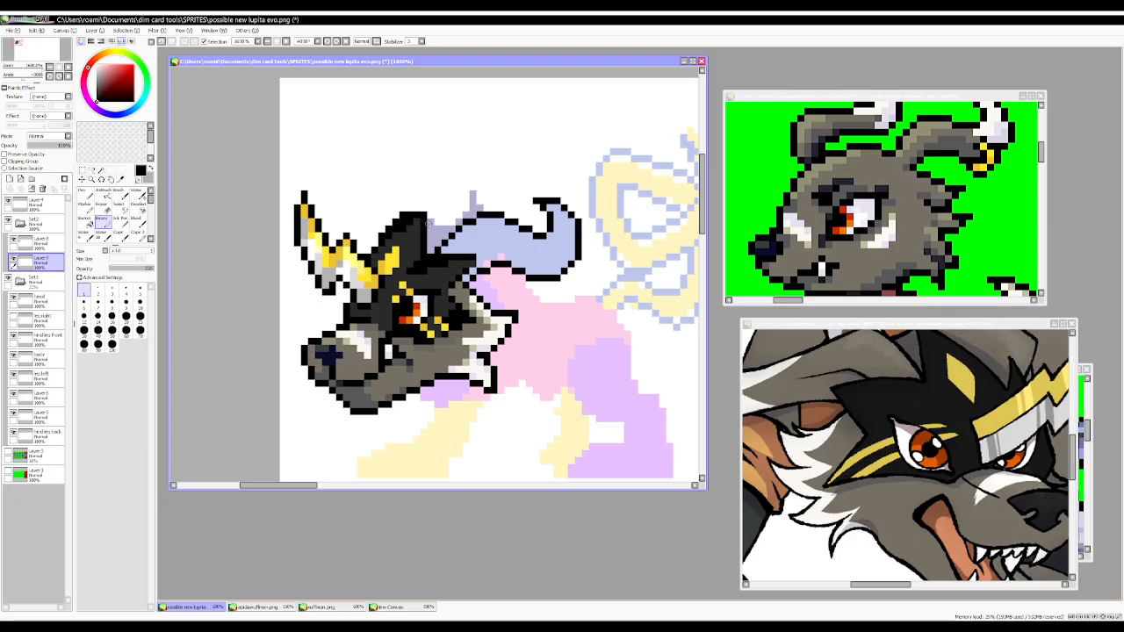
{"action": "left_click_drag", "start_coordinate": [430, 222], "coordinate": [471, 215]}
{"action": "key", "text": "ctrl+z"}
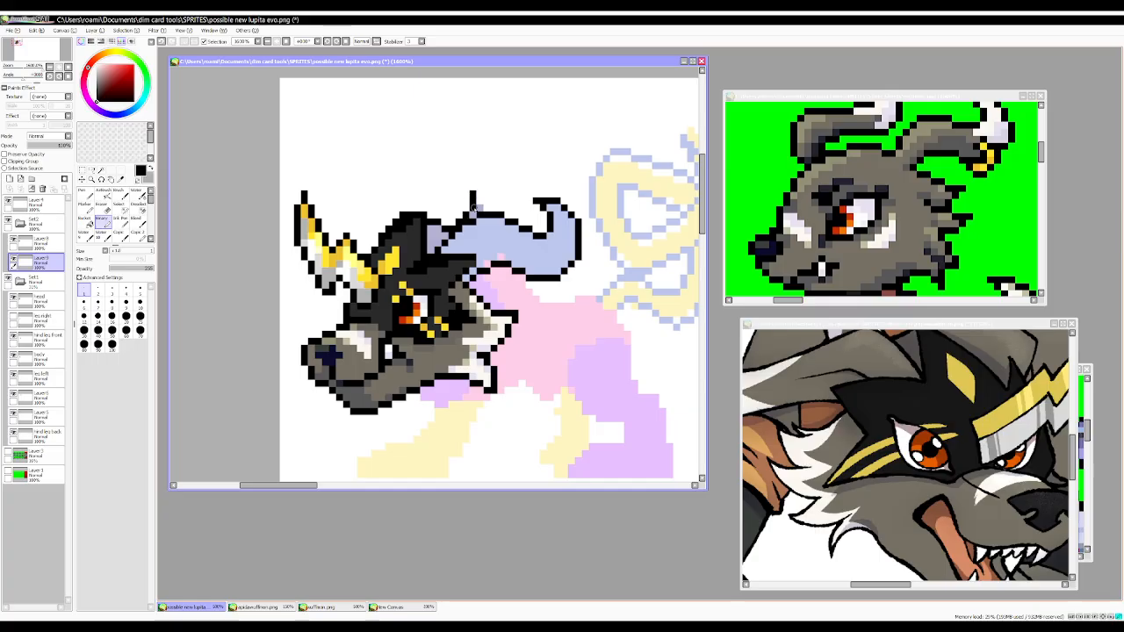
{"action": "left_click", "coordinate": [478, 208]}
{"action": "left_click_drag", "start_coordinate": [430, 252], "coordinate": [436, 227]}
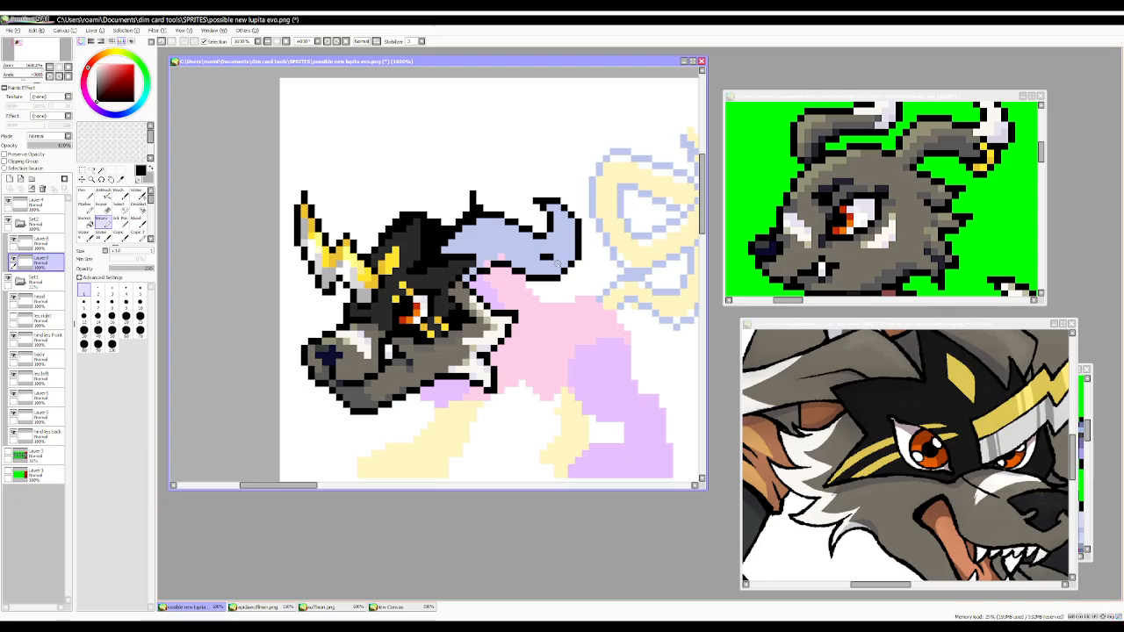
Outline a small earring in black beneath the curled ear's tip, following the character reference art.
{"action": "mouse_move", "coordinate": [556, 264]}
{"action": "left_mouse_down"}
{"action": "mouse_move", "coordinate": [558, 278]}
{"action": "mouse_move", "coordinate": [539, 279]}
{"action": "left_mouse_up"}
{"action": "scroll", "coordinate": [547, 293], "scroll_direction": "down", "scroll_amount": 1}
{"action": "left_click", "coordinate": [866, 389]}
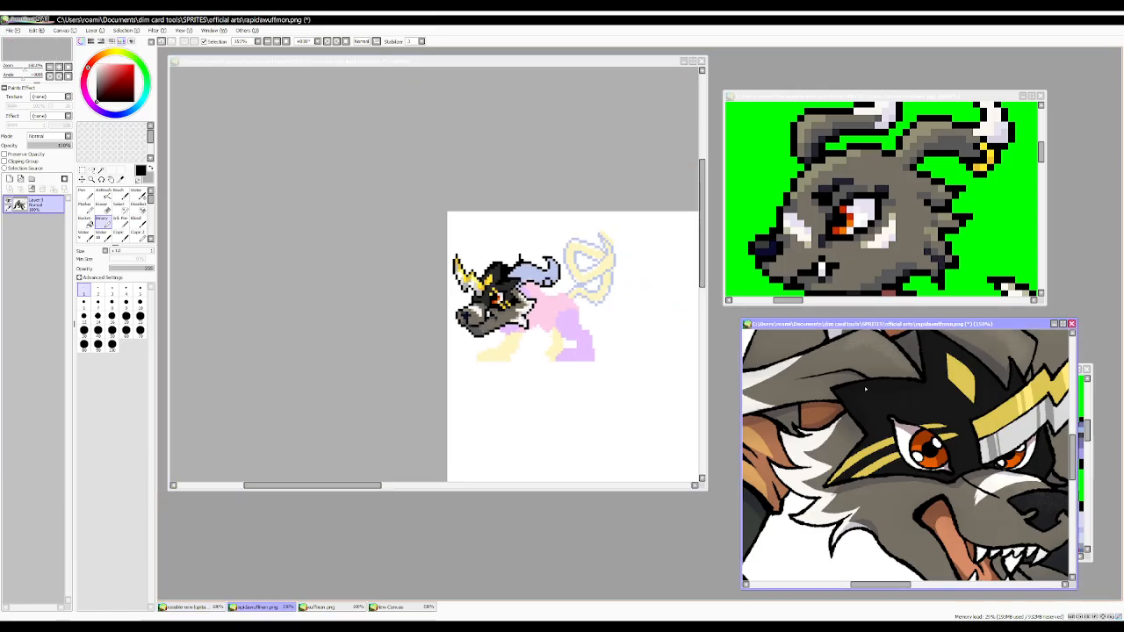
{"action": "scroll", "coordinate": [866, 389], "scroll_direction": "down", "scroll_amount": 3}
{"action": "scroll", "coordinate": [865, 389], "scroll_direction": "up", "scroll_amount": 3}
{"action": "left_click", "coordinate": [607, 287]}
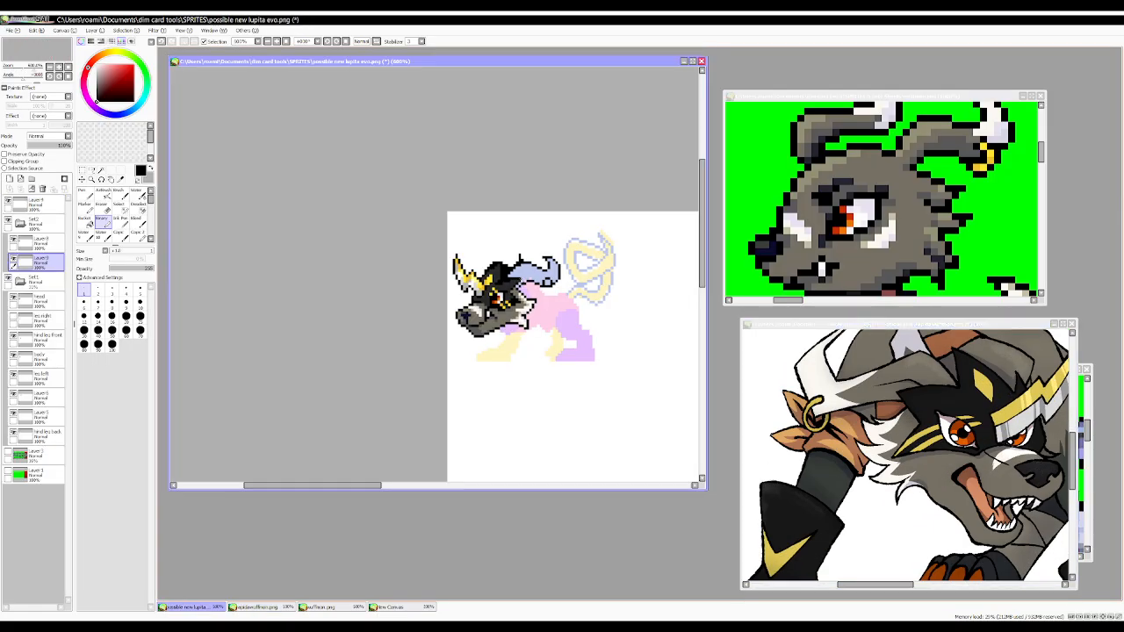
{"action": "scroll", "coordinate": [597, 287], "scroll_direction": "up", "scroll_amount": 2}
{"action": "mouse_move", "coordinate": [591, 285]}
{"action": "left_mouse_down"}
{"action": "mouse_move", "coordinate": [602, 311]}
{"action": "mouse_move", "coordinate": [577, 309]}
{"action": "mouse_move", "coordinate": [605, 307]}
{"action": "left_mouse_up"}
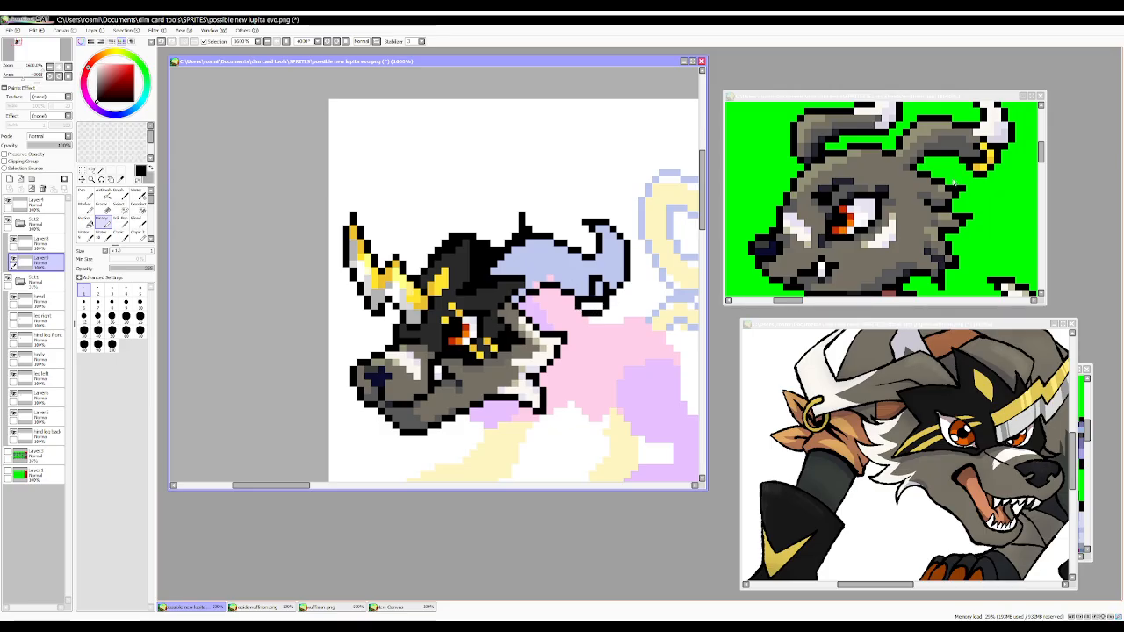
Colour the earring with the bright yellow and darker gold of the reference sprite's earring.
{"action": "right_click", "coordinate": [992, 156]}
{"action": "left_click_drag", "start_coordinate": [596, 283], "coordinate": [593, 305]}
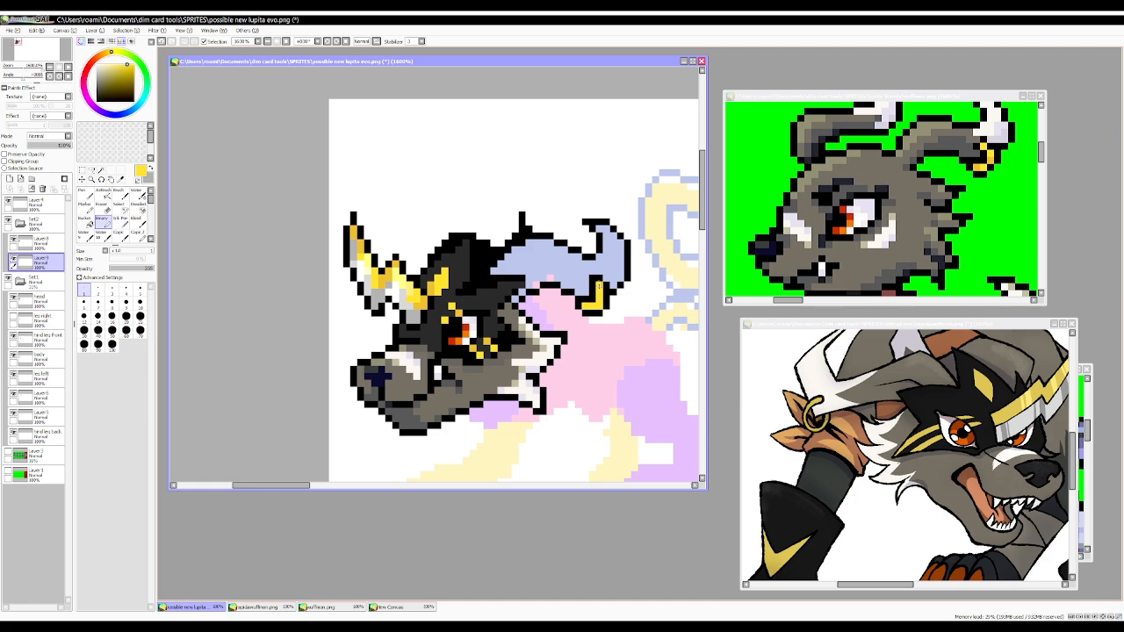
{"action": "right_click", "coordinate": [978, 173]}
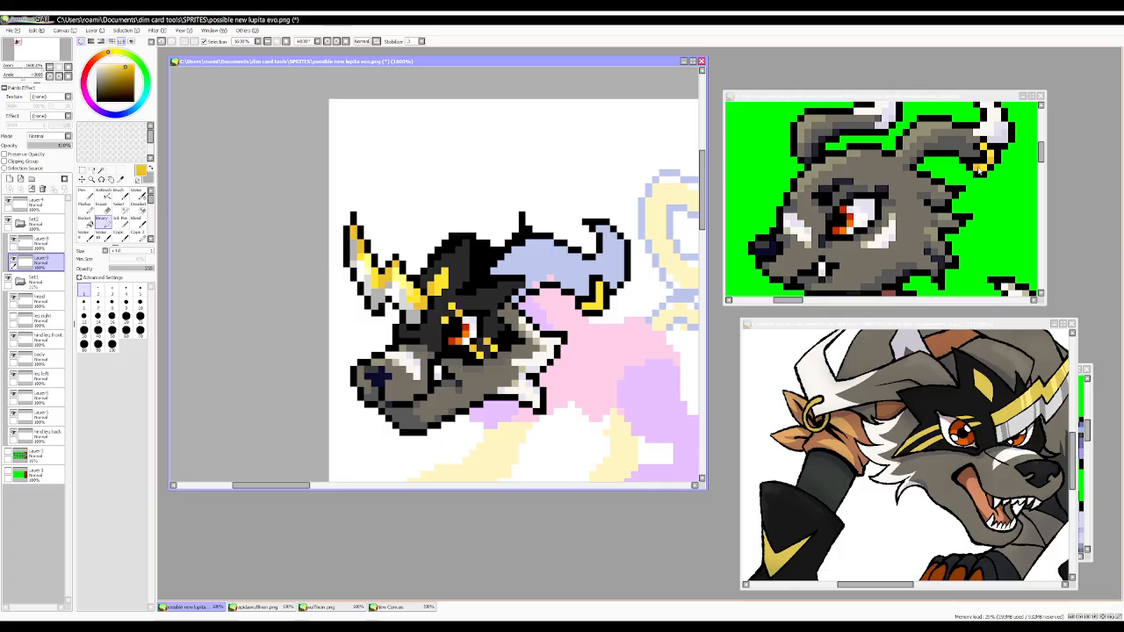
{"action": "left_click", "coordinate": [591, 305]}
{"action": "key", "text": "ctrl+z"}
{"action": "left_click", "coordinate": [585, 306]}
{"action": "right_click", "coordinate": [981, 154]}
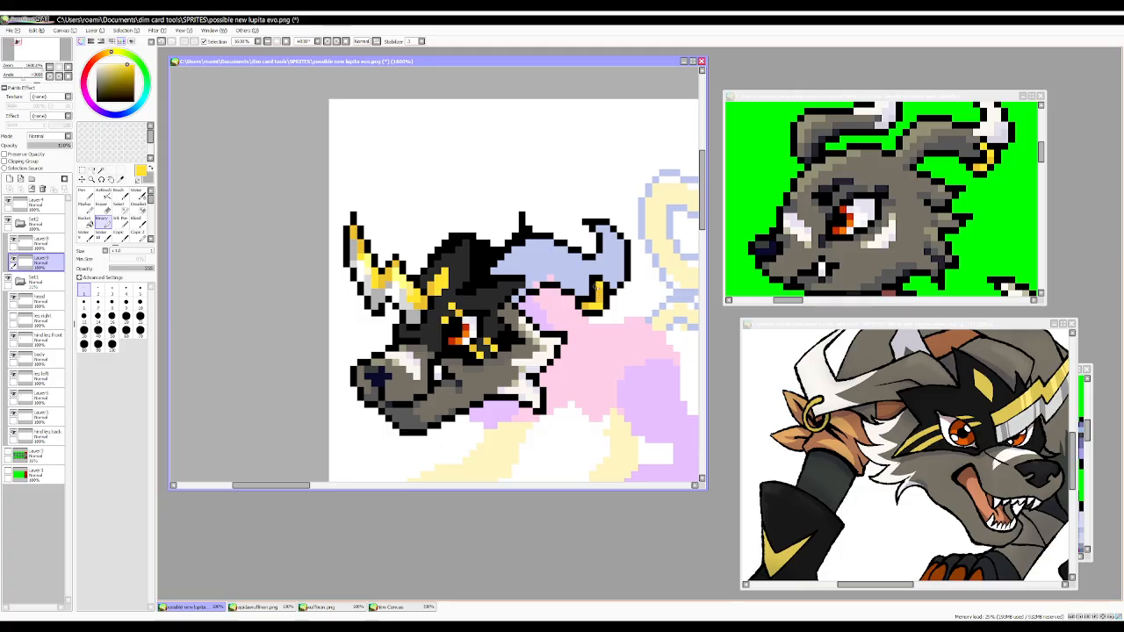
Merge the ear outline layer with the head layer and fill the curled ear with the cheek's brownish grey.
{"action": "right_click", "coordinate": [512, 314]}
{"action": "left_click", "coordinate": [86, 222]}
{"action": "left_click", "coordinate": [494, 280]}
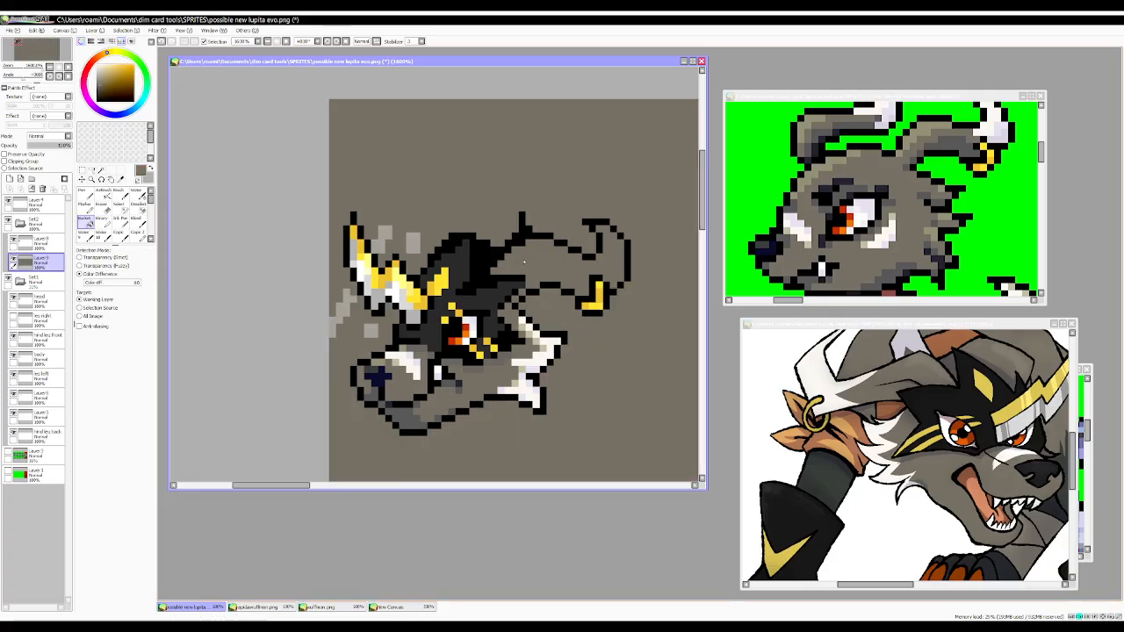
{"action": "key", "text": "ctrl+z"}
{"action": "key", "text": "ctrl+e"}
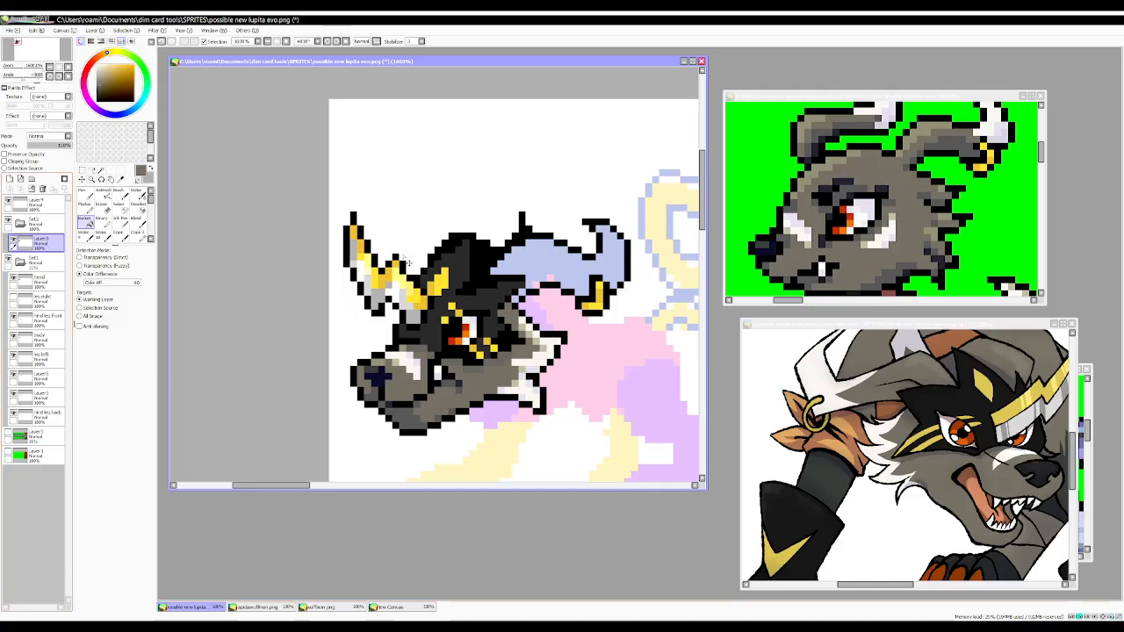
{"action": "left_click", "coordinate": [522, 255]}
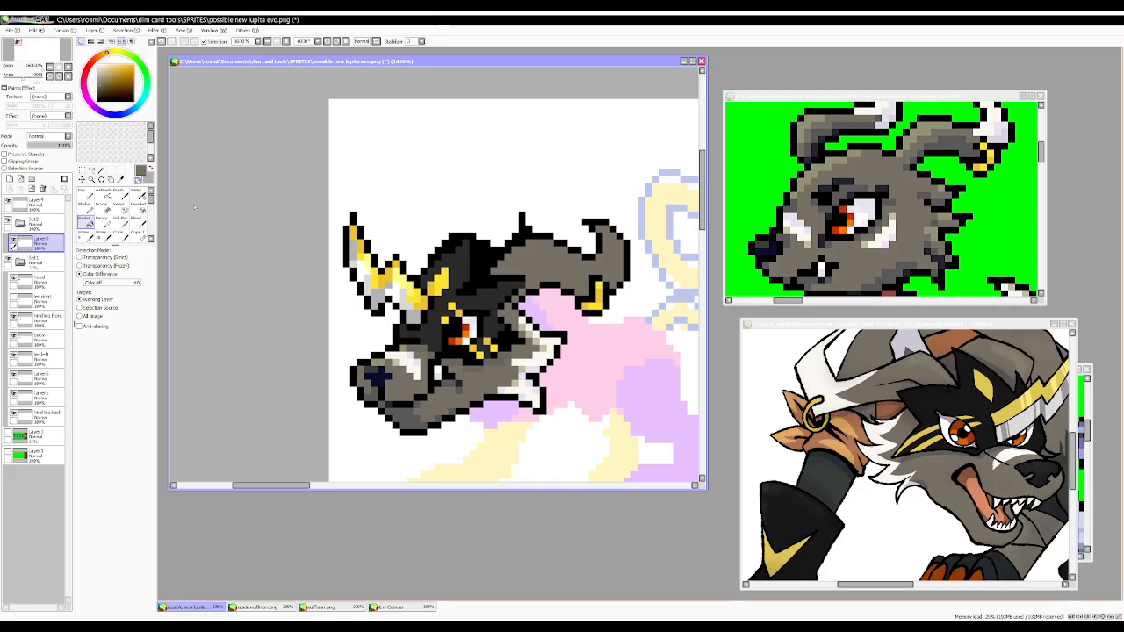
{"action": "key", "text": "ctrl+y"}
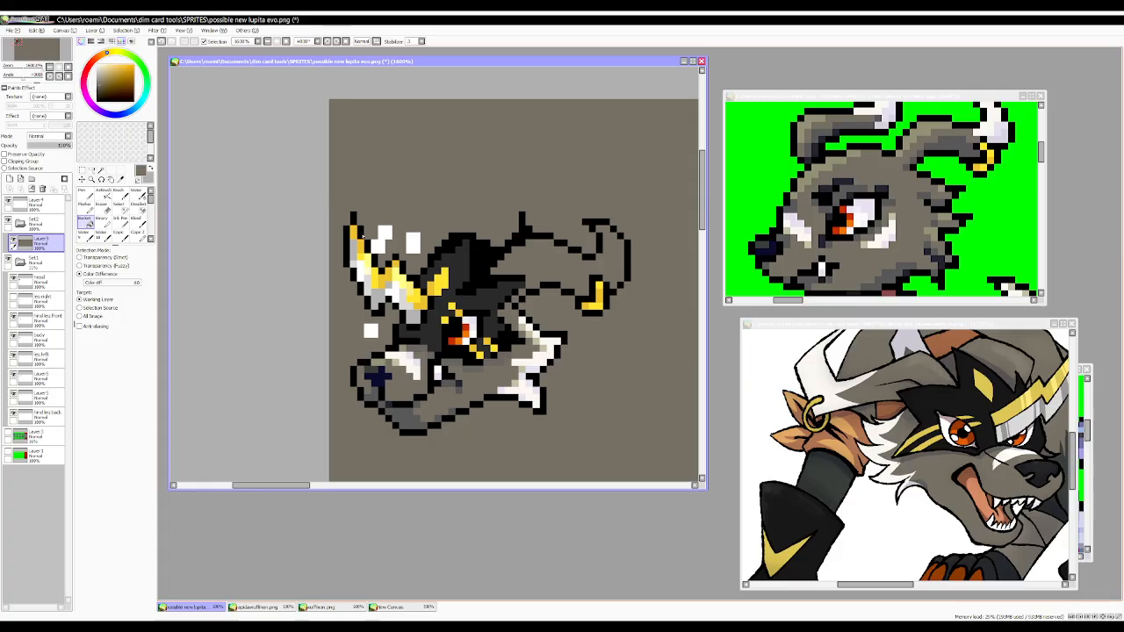
{"action": "left_click", "coordinate": [140, 180]}
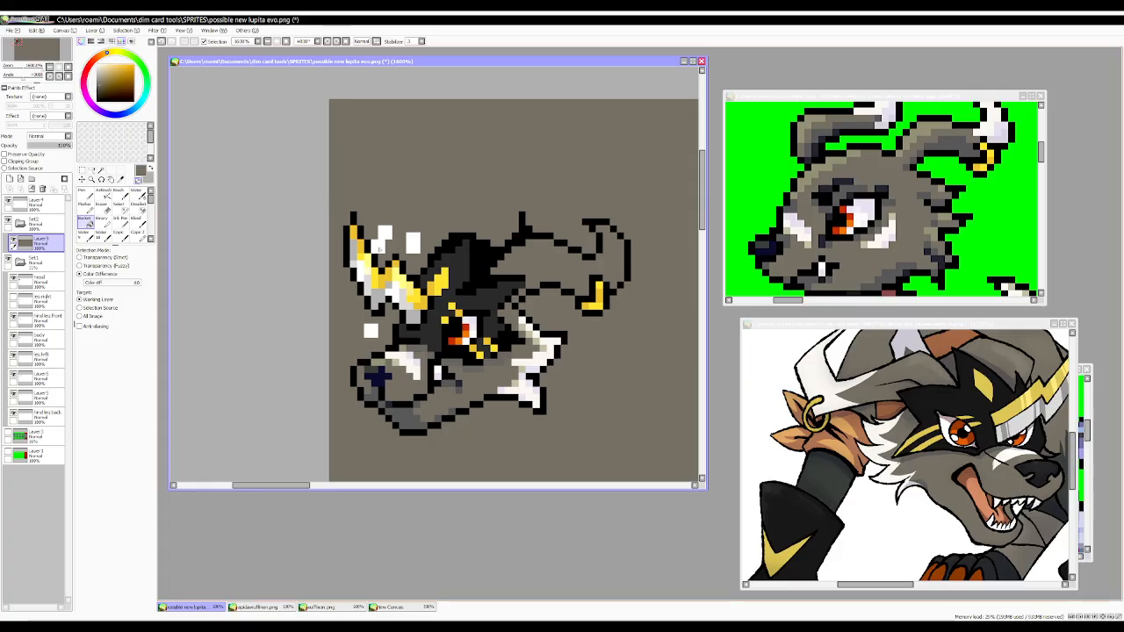
{"action": "key", "text": "ctrl+z"}
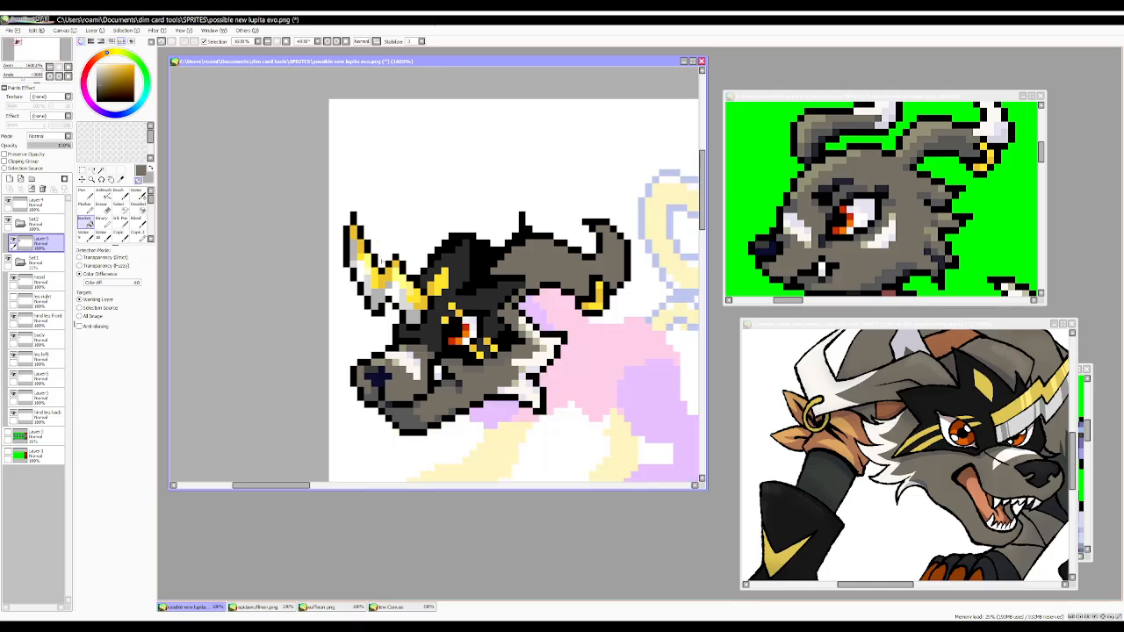
Clean up the outline pixels where the curled ear's underside joins the mask, using transparency, the mask's dark grey and black.
{"action": "left_click", "coordinate": [103, 221]}
{"action": "left_click", "coordinate": [139, 180]}
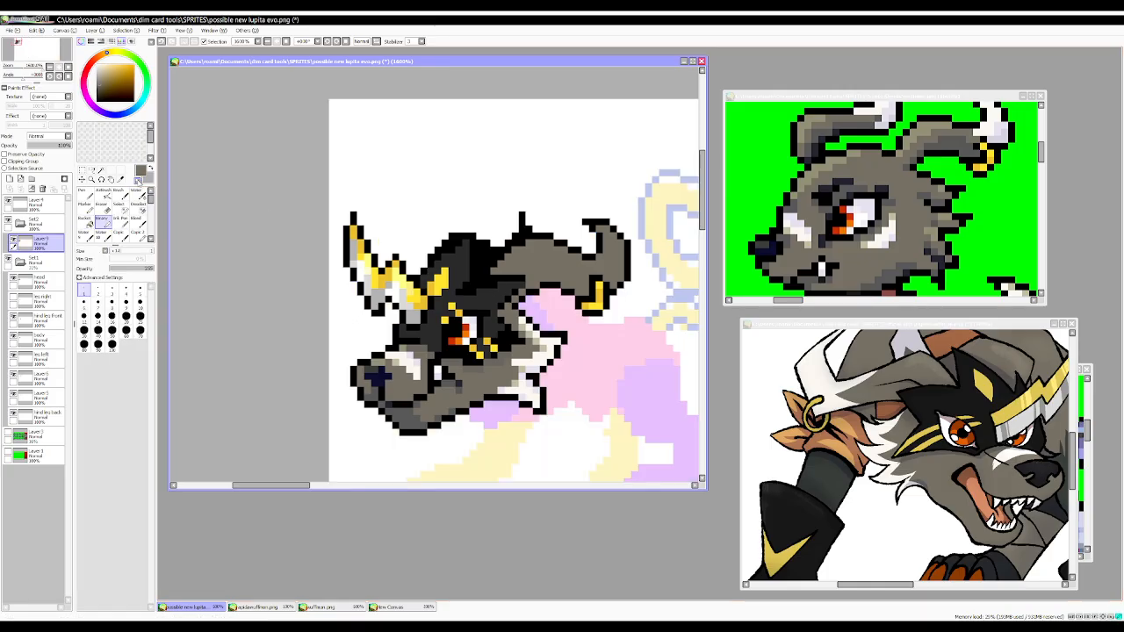
{"action": "left_click", "coordinate": [543, 285]}
{"action": "left_click", "coordinate": [536, 286]}
{"action": "right_click", "coordinate": [550, 286]}
{"action": "left_click_drag", "start_coordinate": [548, 280], "coordinate": [537, 278]}
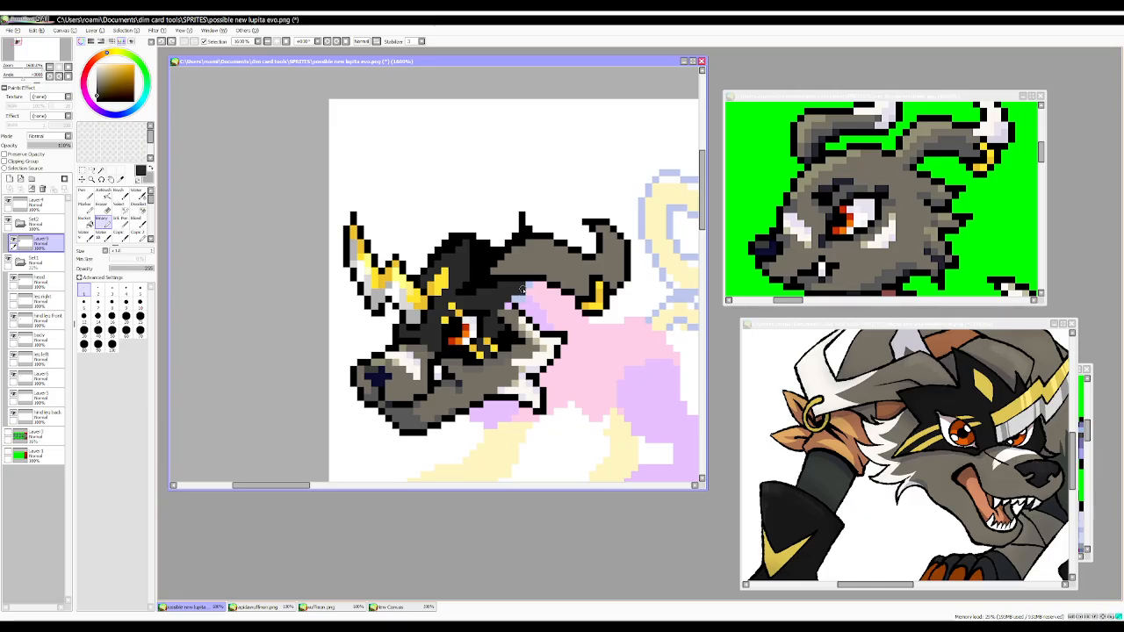
{"action": "left_click", "coordinate": [502, 320], "text": "alt"}
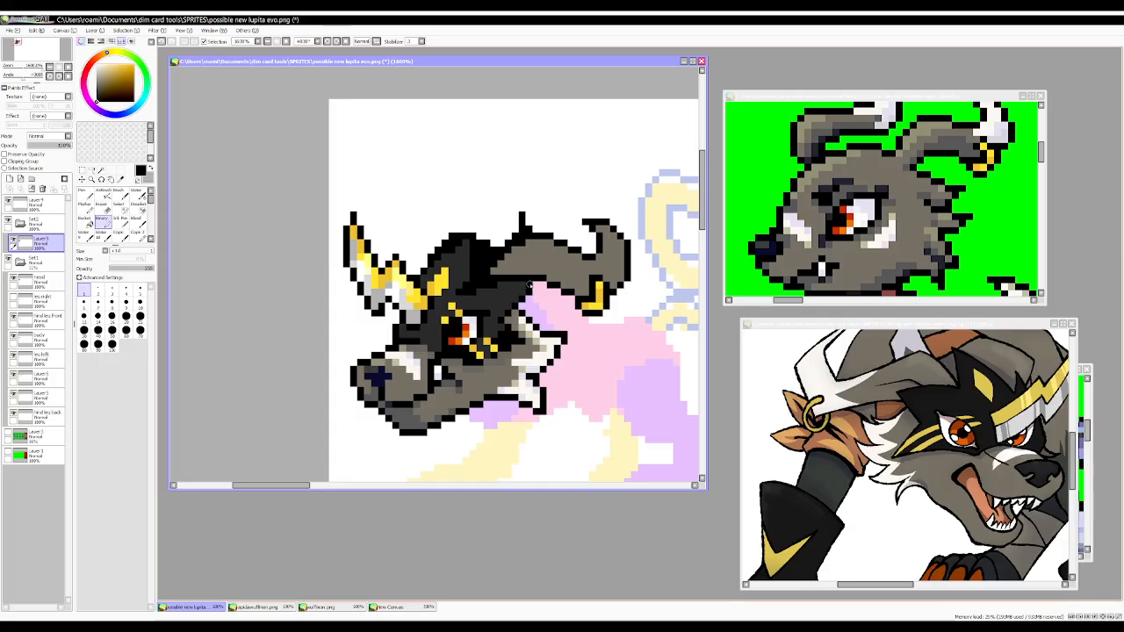
Recolour the black pixels between the mask and the curled ear's base with the mask's dark grey.
{"action": "scroll", "coordinate": [493, 281], "scroll_direction": "down", "scroll_amount": 5}
{"action": "scroll", "coordinate": [441, 290], "scroll_direction": "up", "scroll_amount": 5}
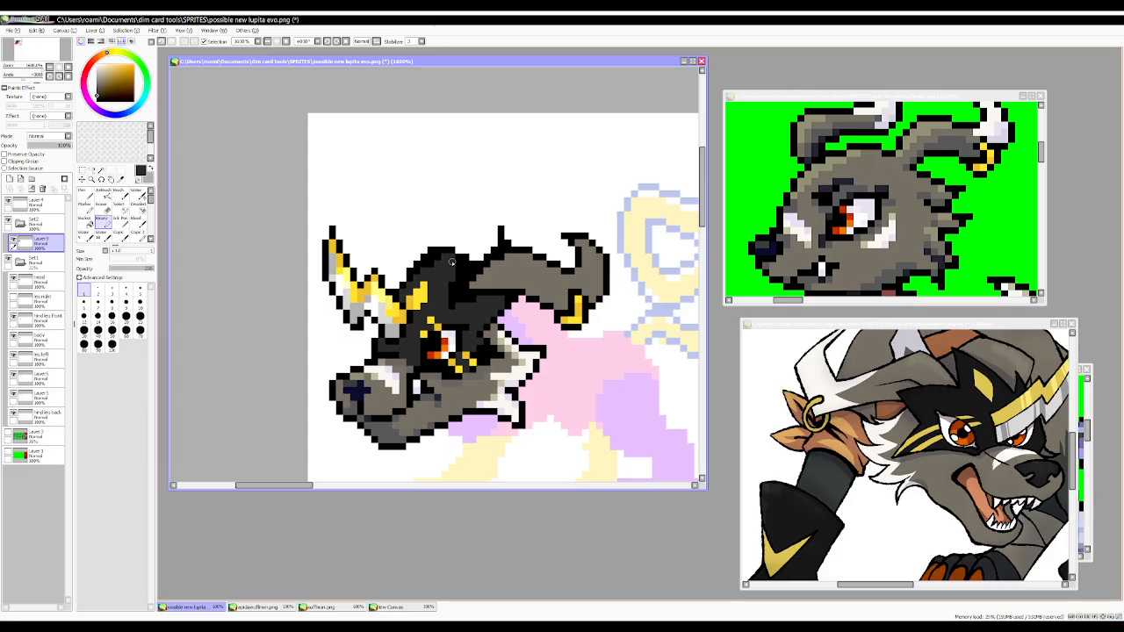
{"action": "left_click_drag", "start_coordinate": [457, 299], "coordinate": [480, 298]}
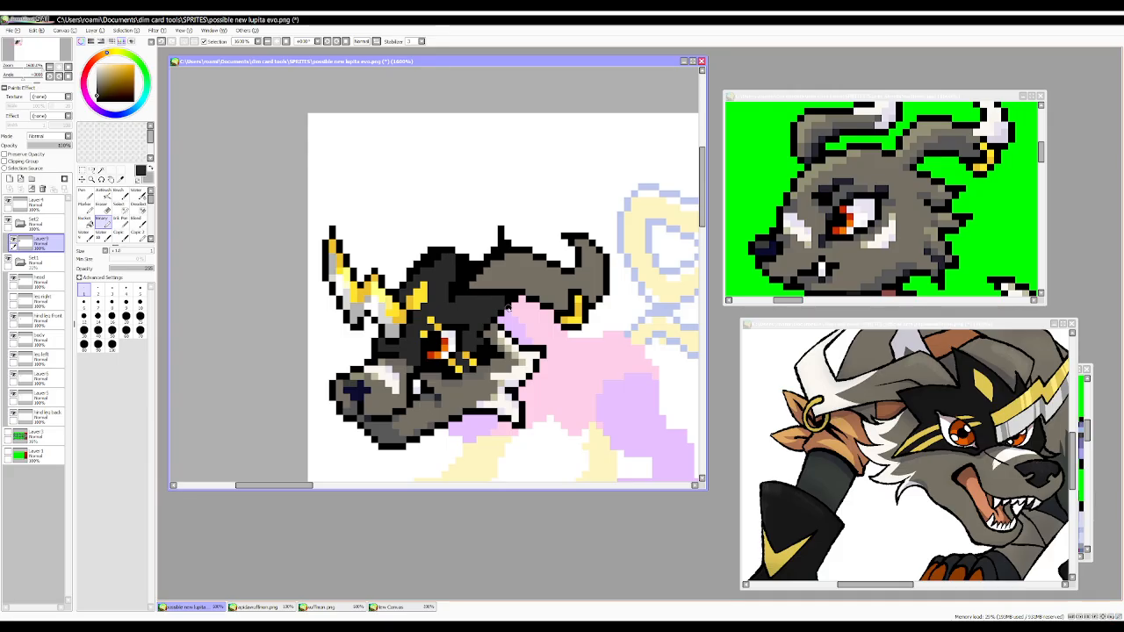
{"action": "scroll", "coordinate": [479, 298], "scroll_direction": "down", "scroll_amount": 1}
{"action": "scroll", "coordinate": [485, 291], "scroll_direction": "up", "scroll_amount": 1}
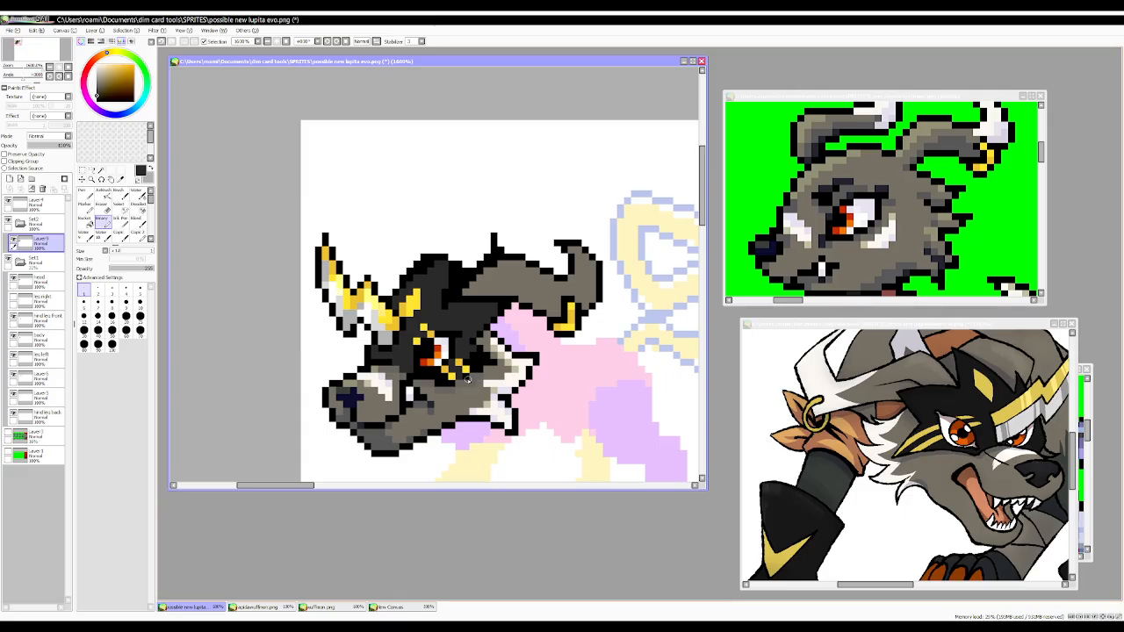
Shade the curled ear's base and underside with darker greys sampled from the face and jaw.
{"action": "left_click", "coordinate": [425, 403], "text": "alt"}
{"action": "left_click_drag", "start_coordinate": [393, 440], "coordinate": [433, 426]}
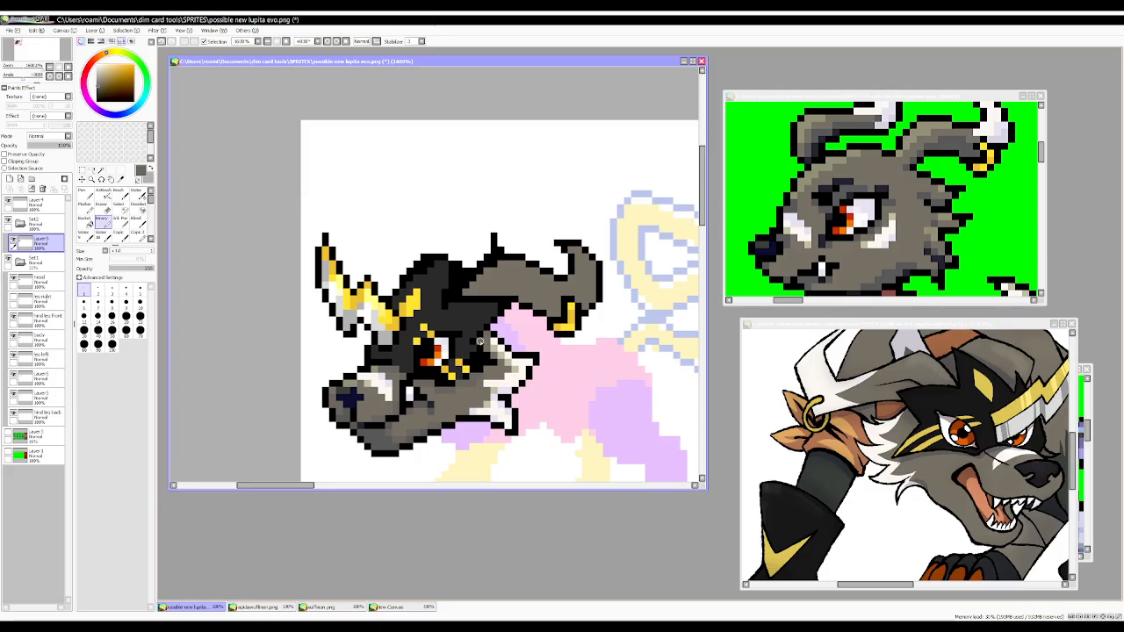
{"action": "left_click", "coordinate": [402, 425], "text": "alt"}
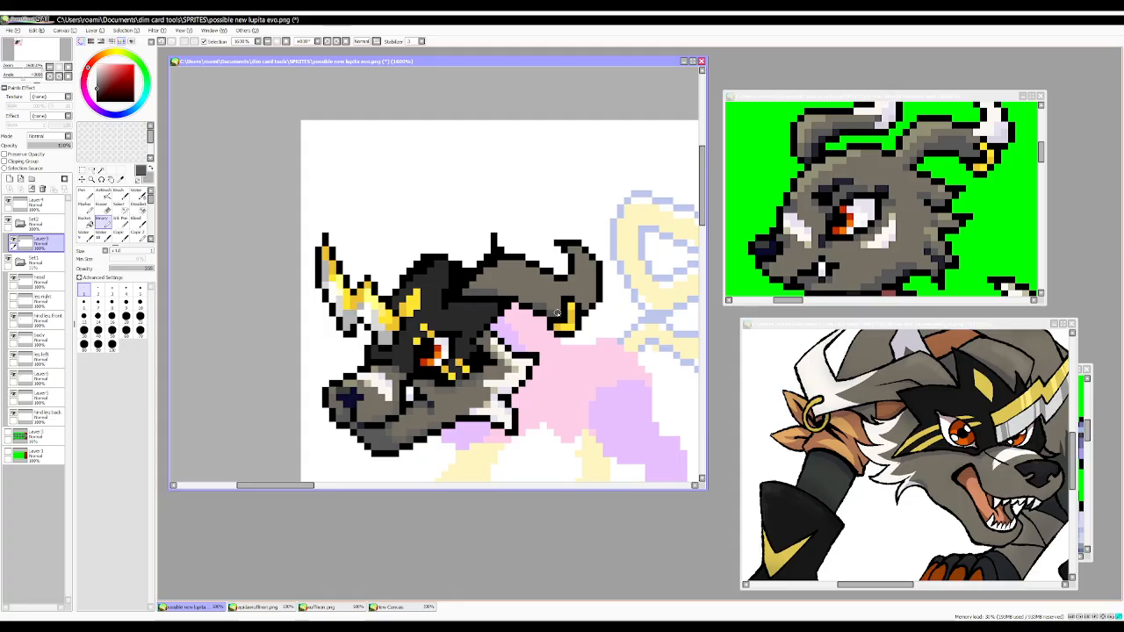
{"action": "right_click", "coordinate": [469, 382]}
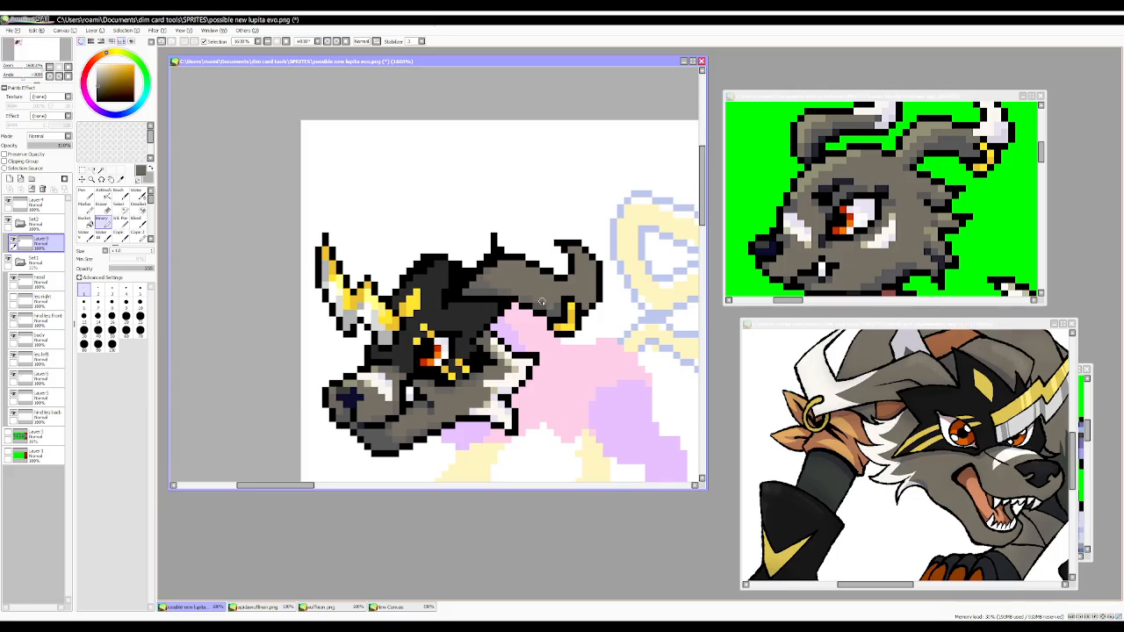
Draw a white boundary across the curled ear and fill its tip with the cheek fur's white.
{"action": "right_click", "coordinate": [509, 382]}
{"action": "left_click_drag", "start_coordinate": [542, 278], "coordinate": [579, 292]}
{"action": "left_click", "coordinate": [564, 293]}
{"action": "key", "text": "ctrl+z"}
{"action": "key", "text": "ctrl+z"}
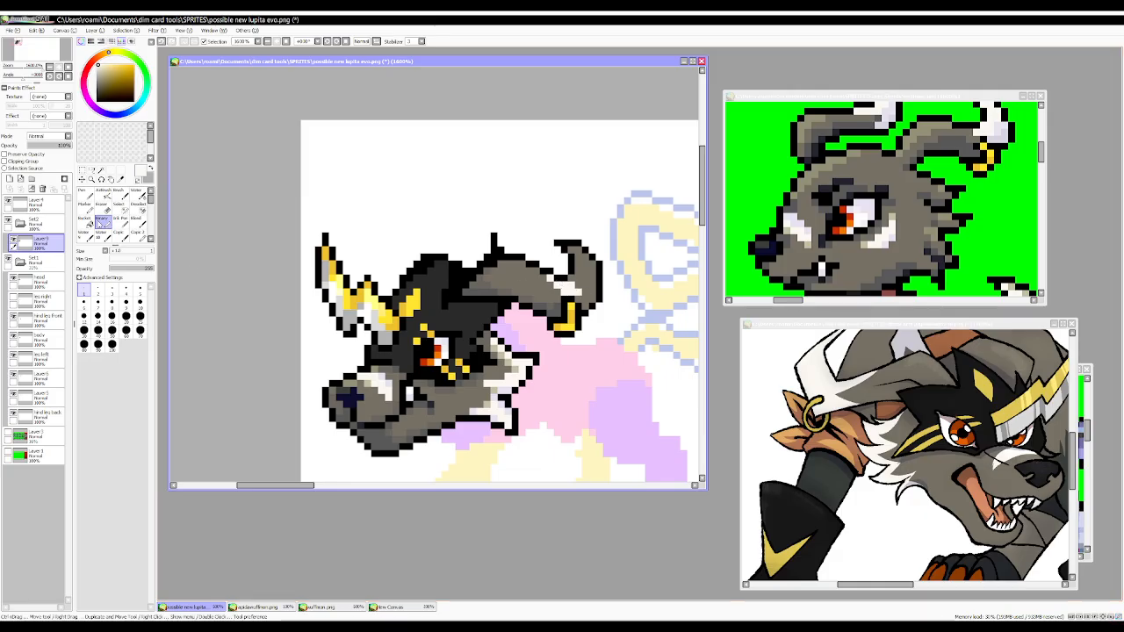
{"action": "left_click", "coordinate": [91, 223]}
{"action": "left_click", "coordinate": [584, 283]}
Refine the jagged boundary between the ear's white tip and its grey fur with individual pixels.
{"action": "scroll", "coordinate": [619, 295], "scroll_direction": "down", "scroll_amount": 4}
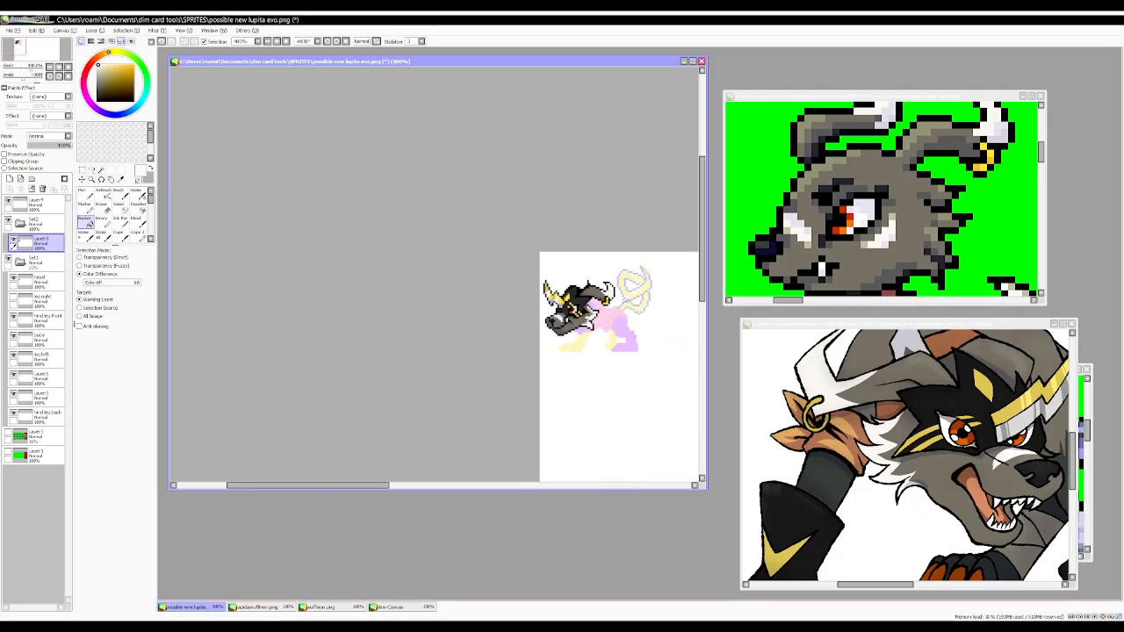
{"action": "scroll", "coordinate": [617, 299], "scroll_direction": "up", "scroll_amount": 4}
{"action": "left_click", "coordinate": [104, 222]}
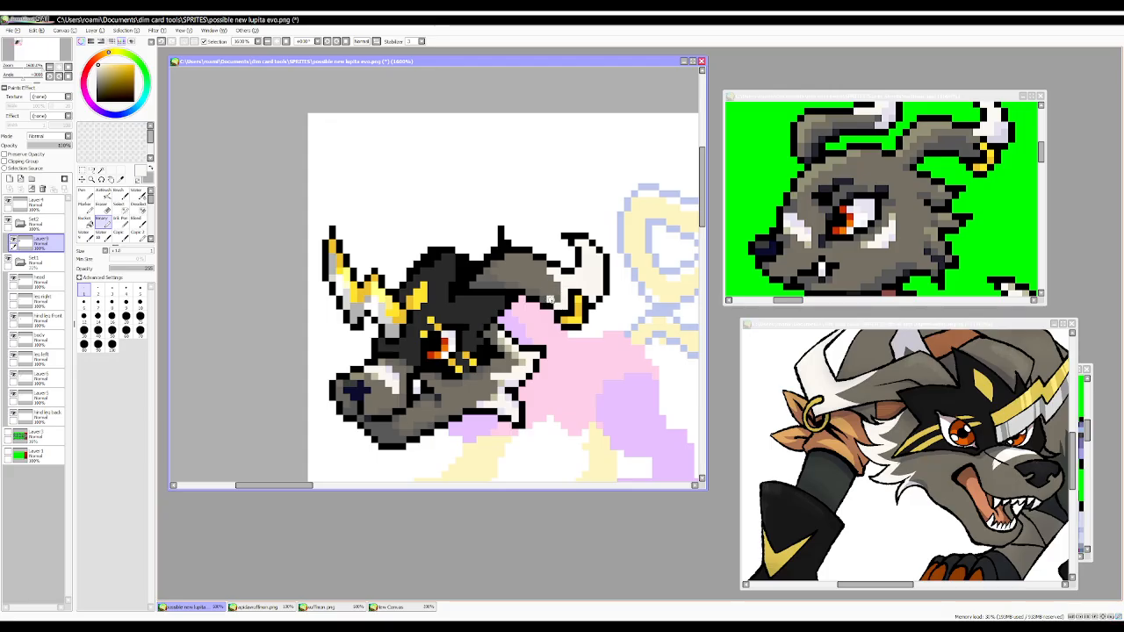
{"action": "scroll", "coordinate": [564, 274], "scroll_direction": "up", "scroll_amount": 3}
{"action": "key", "text": "ctrl+z"}
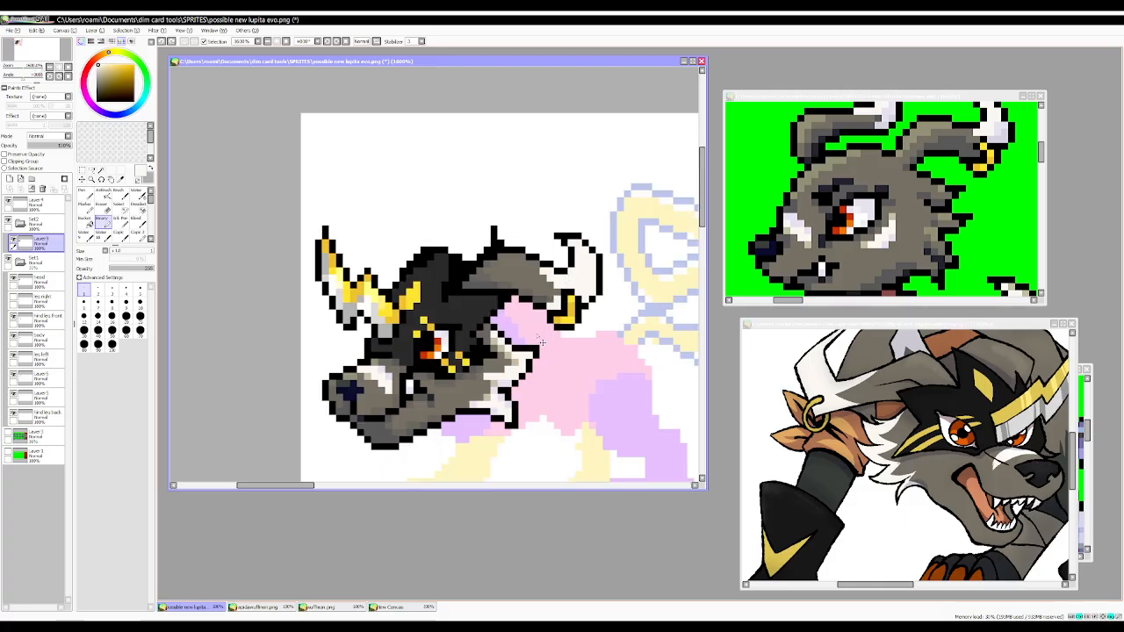
{"action": "key", "text": "ctrl+z"}
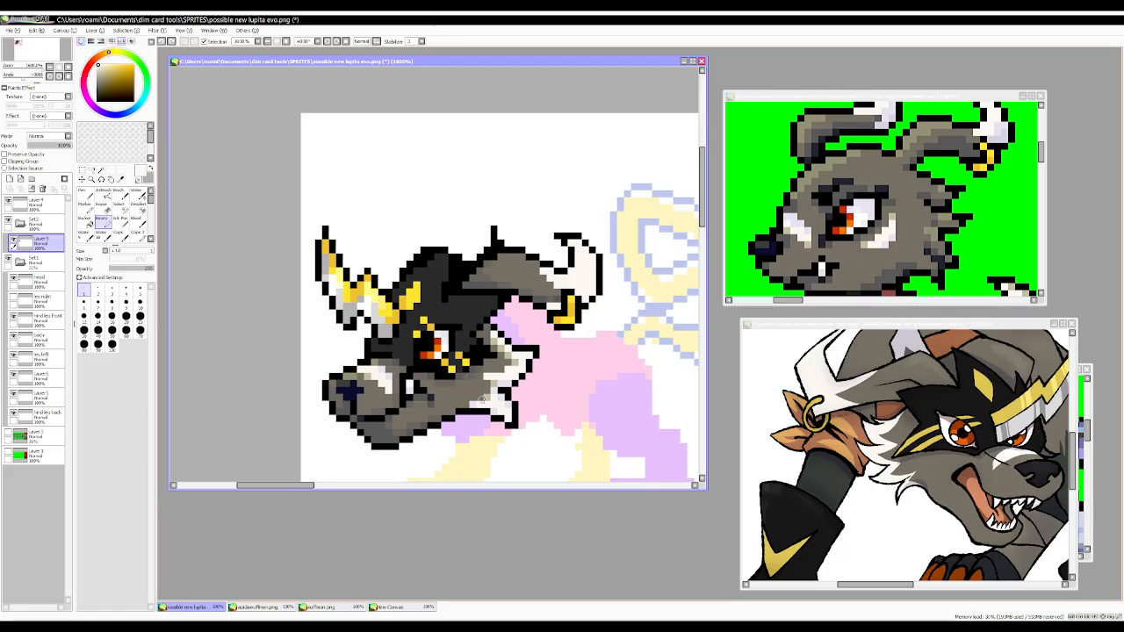
Shade the ear's white tip with beige-grey along the fur boundary and pale lavender on its outer curve.
{"action": "left_click", "coordinate": [482, 399], "text": "alt"}
{"action": "left_click", "coordinate": [557, 298]}
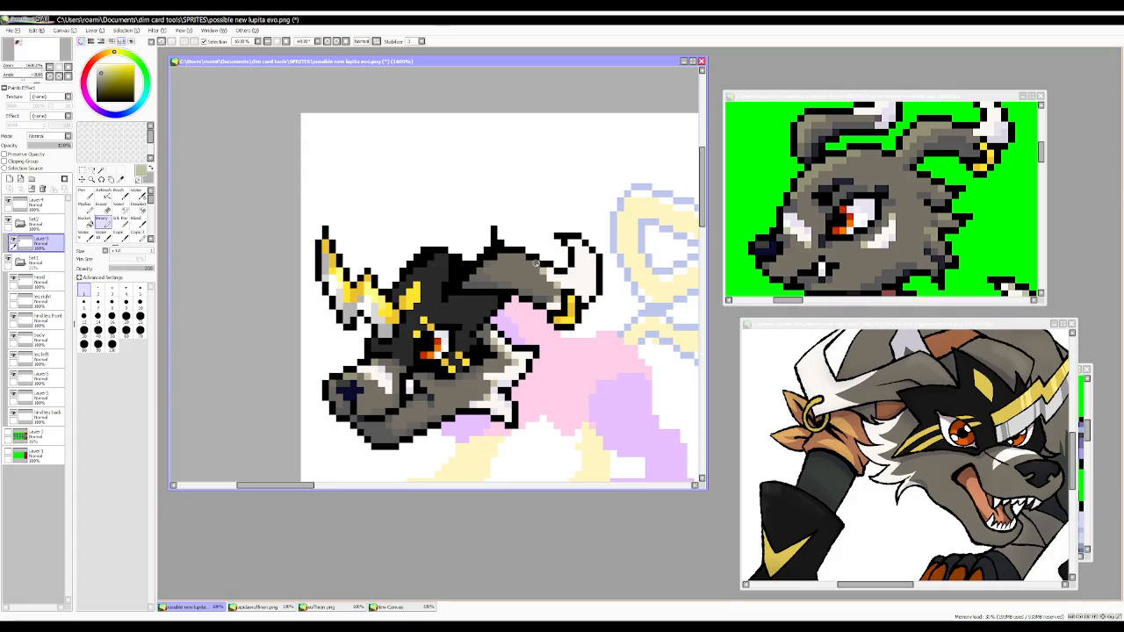
{"action": "left_click", "coordinate": [502, 384], "text": "alt"}
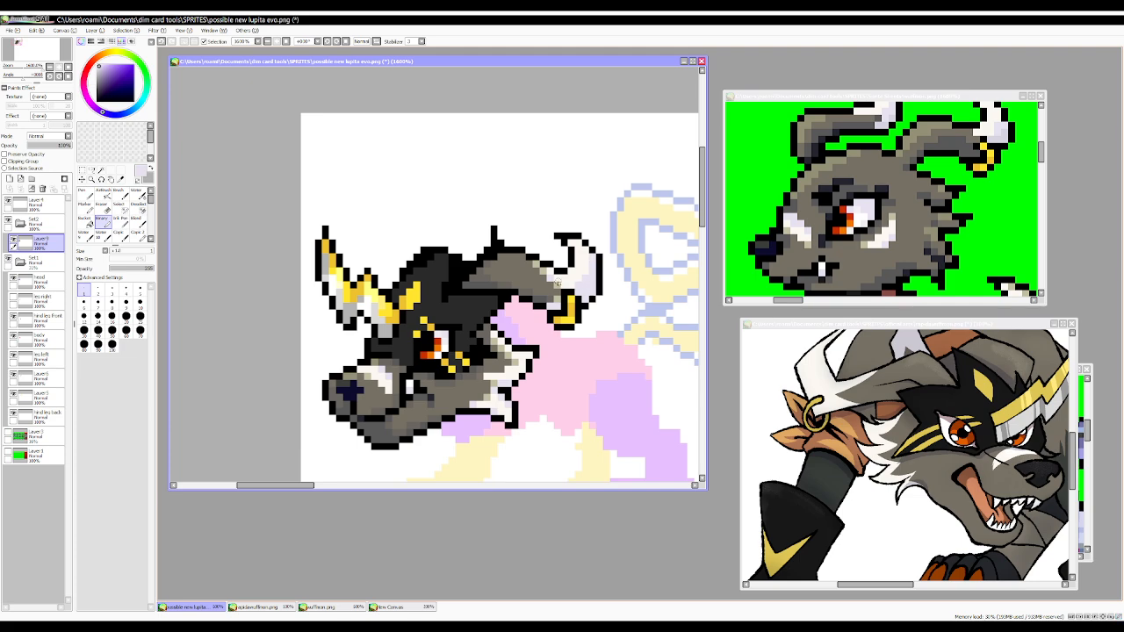
{"action": "left_click", "coordinate": [555, 283], "text": "alt"}
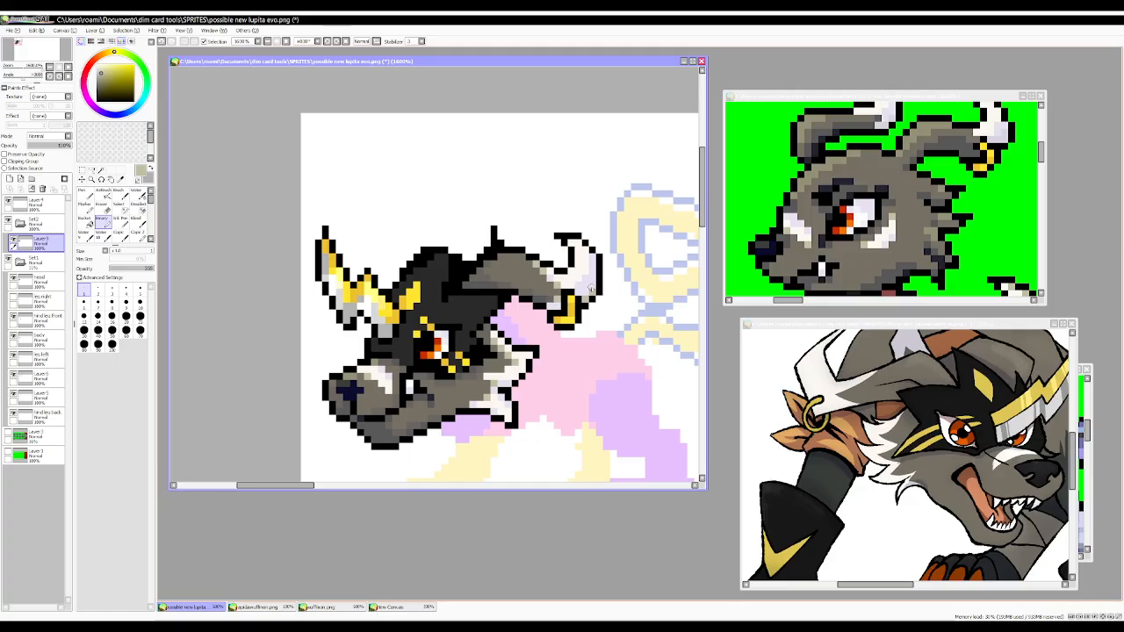
{"action": "scroll", "coordinate": [578, 290], "scroll_direction": "down", "scroll_amount": 5}
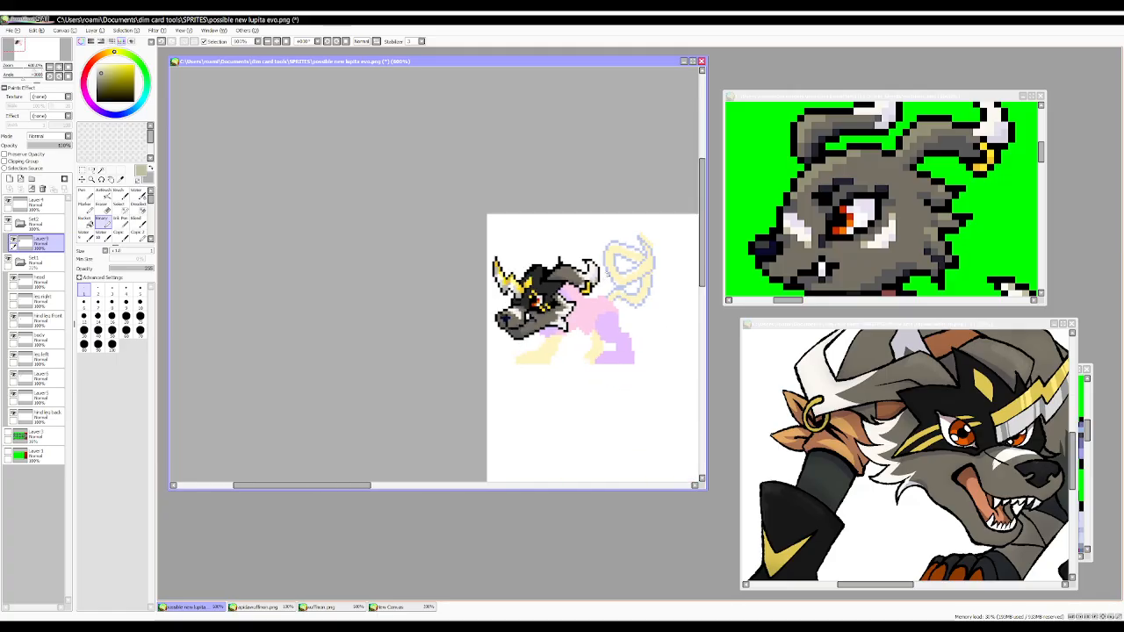
Add a new layer above the head's layer and paint a white highlight along the top of the black hair.
{"action": "scroll", "coordinate": [609, 238], "scroll_direction": "down", "scroll_amount": 3}
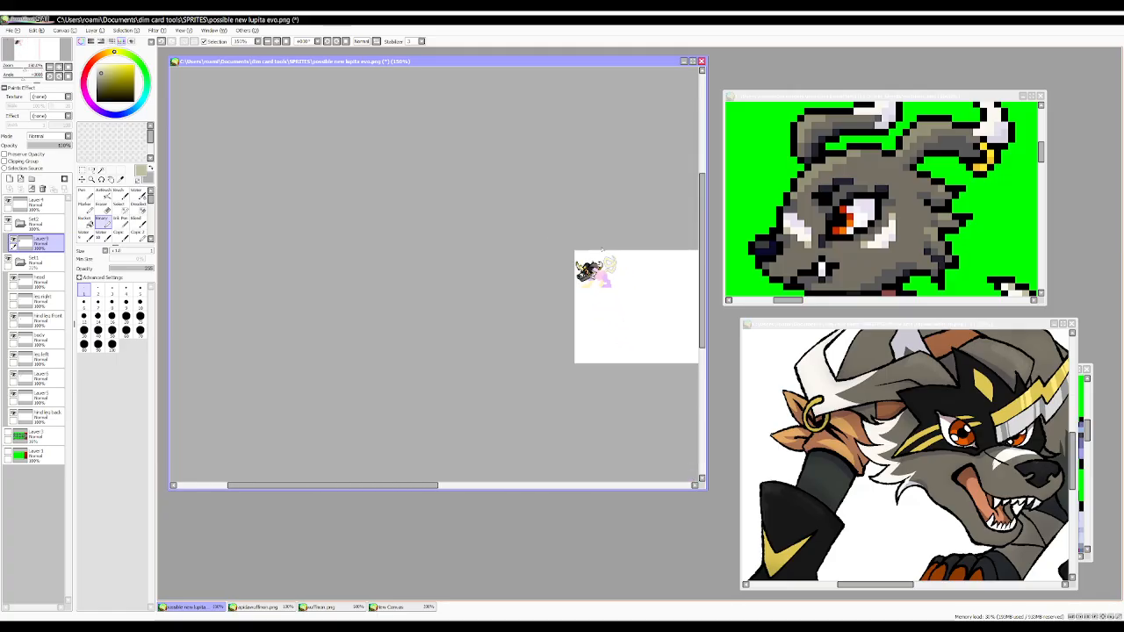
{"action": "scroll", "coordinate": [637, 256], "scroll_direction": "up", "scroll_amount": 4}
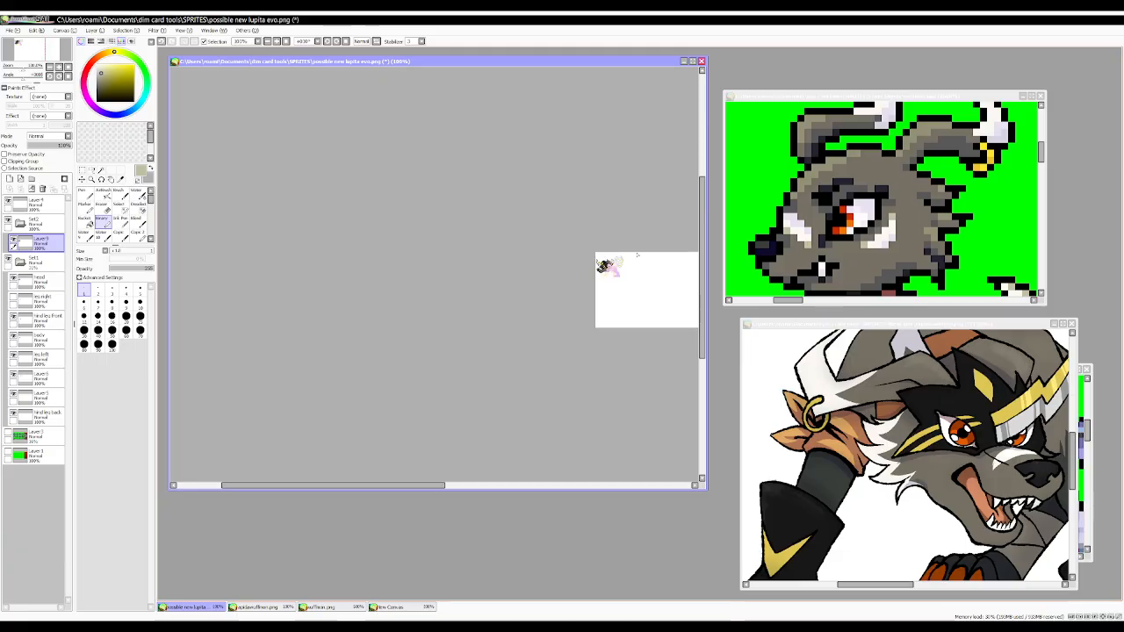
{"action": "scroll", "coordinate": [560, 324], "scroll_direction": "up", "scroll_amount": 3}
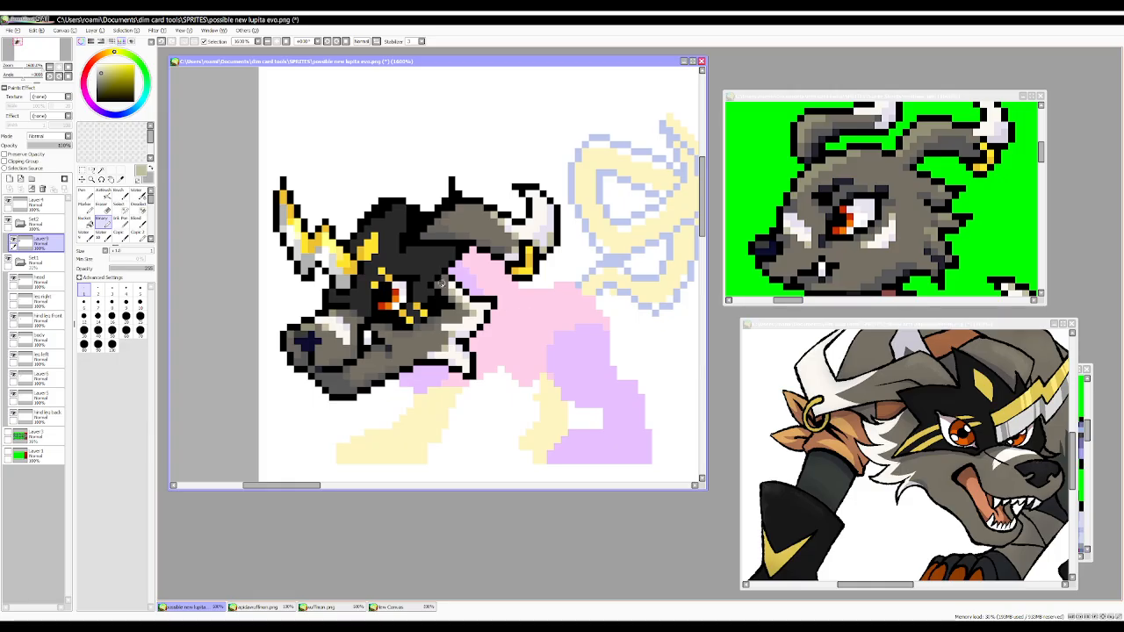
{"action": "left_click", "coordinate": [384, 243], "text": "alt"}
{"action": "left_click", "coordinate": [96, 92]}
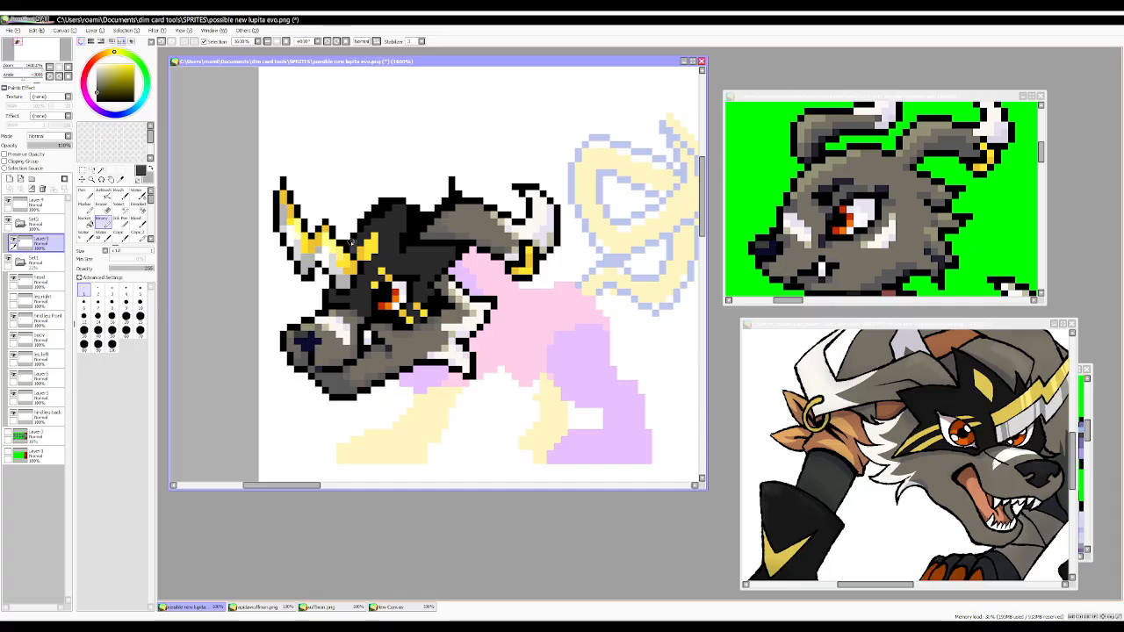
{"action": "left_click", "coordinate": [10, 179]}
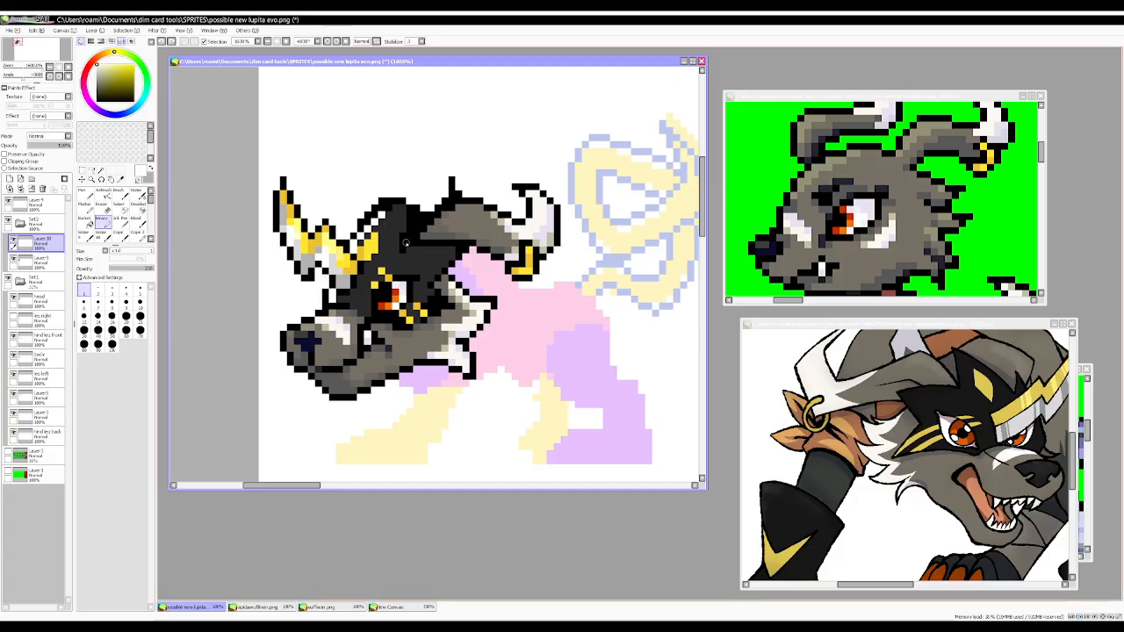
{"action": "left_click", "coordinate": [36, 262]}
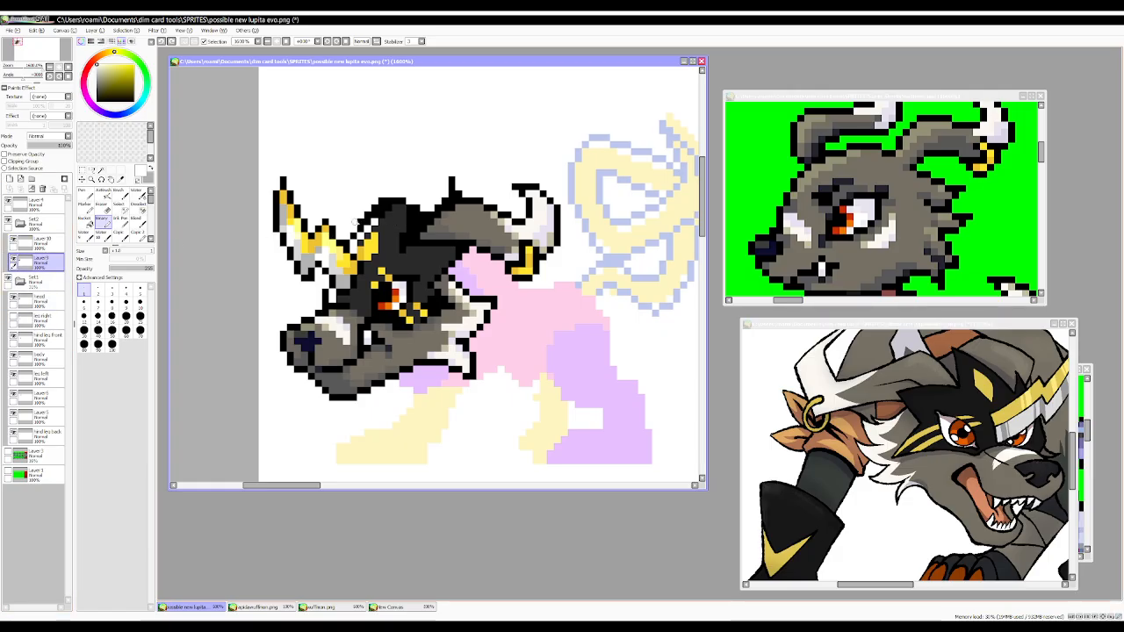
{"action": "left_click", "coordinate": [392, 208], "text": "alt"}
{"action": "left_click", "coordinate": [39, 241]}
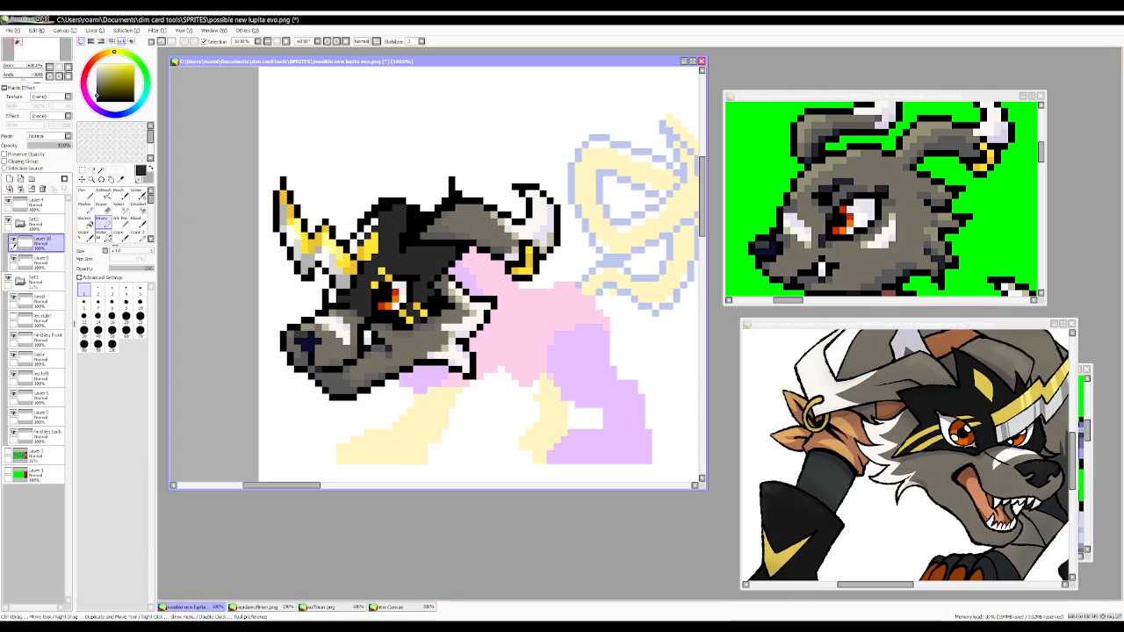
{"action": "key", "text": "x"}
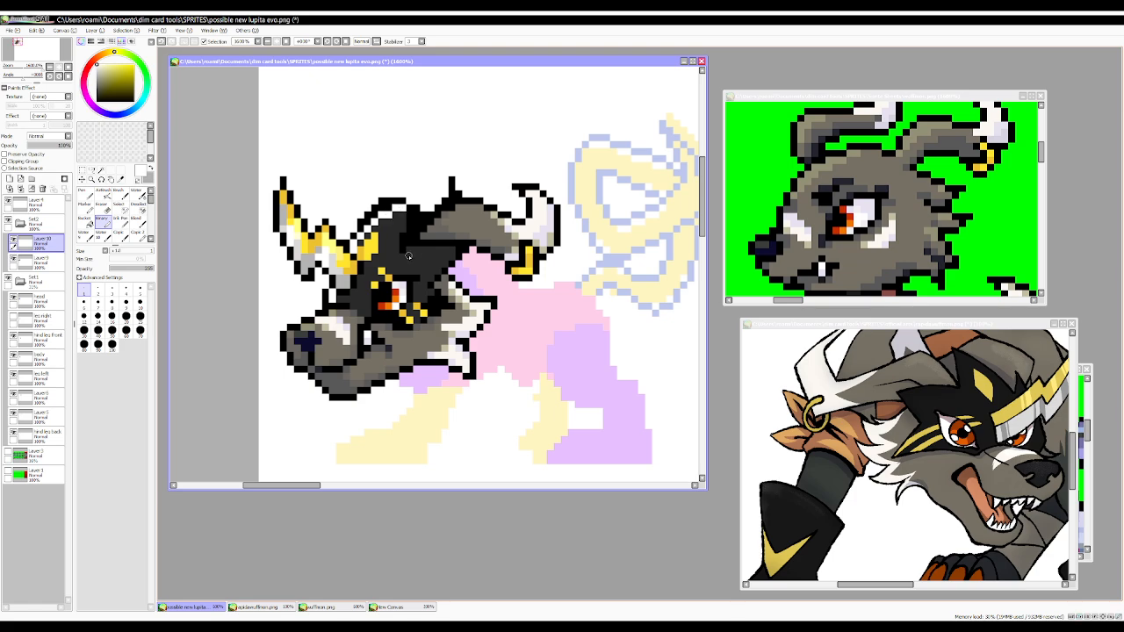
Draw a white highlight line across the black hair near the ear and fade the highlight layer to very low opacity.
{"action": "left_click_drag", "start_coordinate": [409, 249], "coordinate": [455, 249]}
{"action": "key", "text": "ctrl+z"}
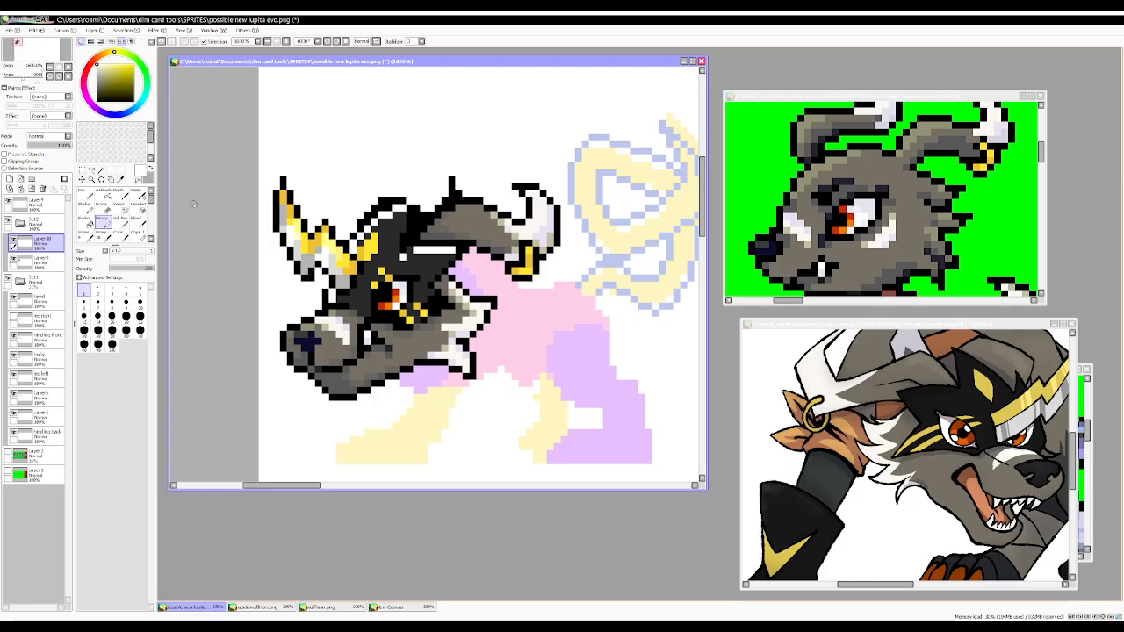
{"action": "key", "text": "ctrl+z"}
{"action": "key", "text": "ctrl+z"}
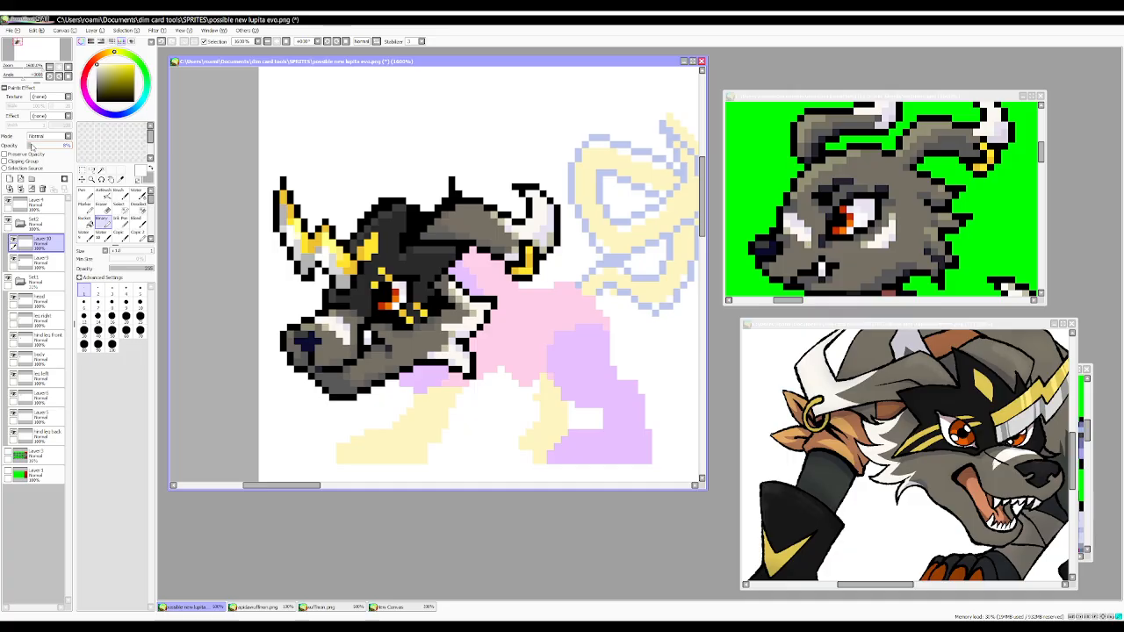
{"action": "key", "text": "ctrl+z"}
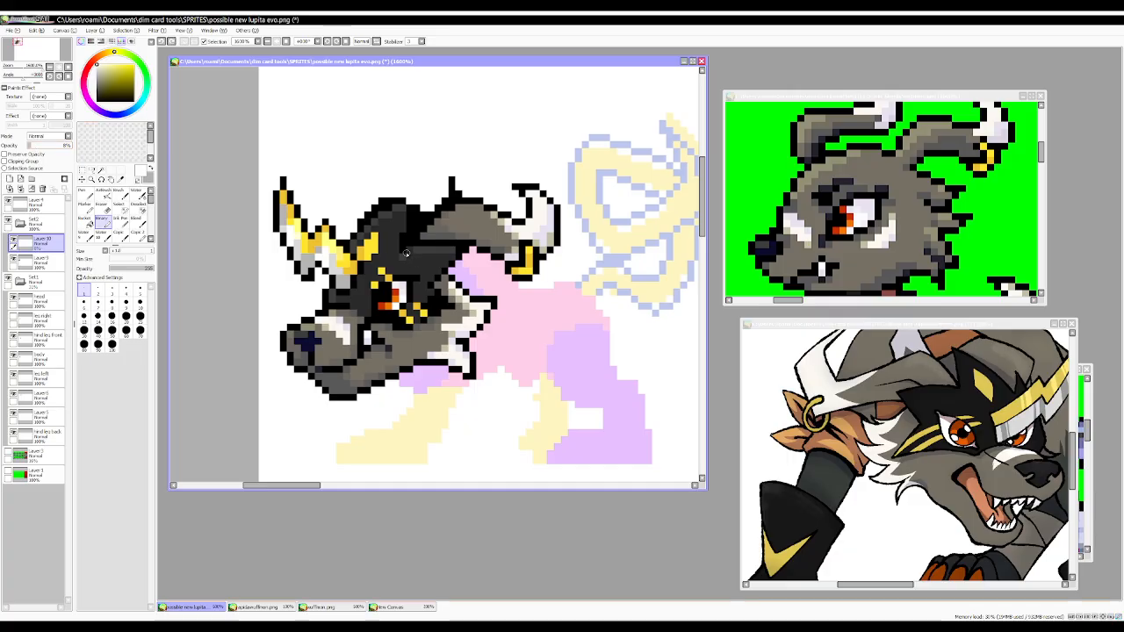
{"action": "right_click", "coordinate": [406, 250]}
{"action": "left_click", "coordinate": [37, 262]}
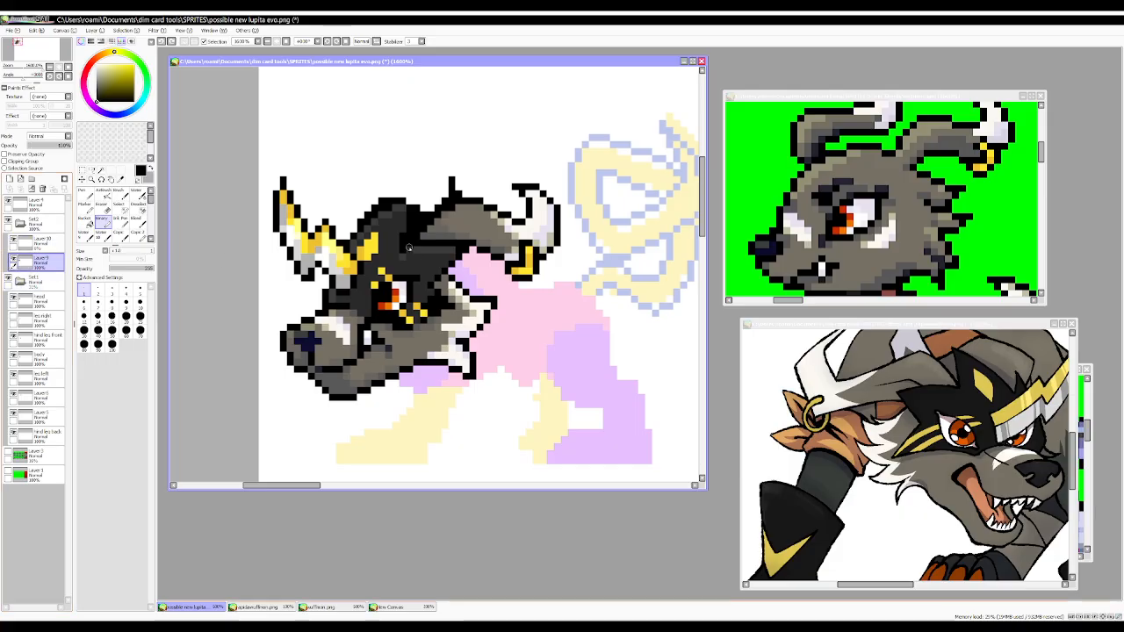
Highlight the curled ear's upper edge on the head's layer with the lighter grey-brown sampled from the muzzle.
{"action": "scroll", "coordinate": [410, 233], "scroll_direction": "down", "scroll_amount": 2}
{"action": "scroll", "coordinate": [412, 234], "scroll_direction": "up", "scroll_amount": 2}
{"action": "scroll", "coordinate": [499, 263], "scroll_direction": "down", "scroll_amount": 2}
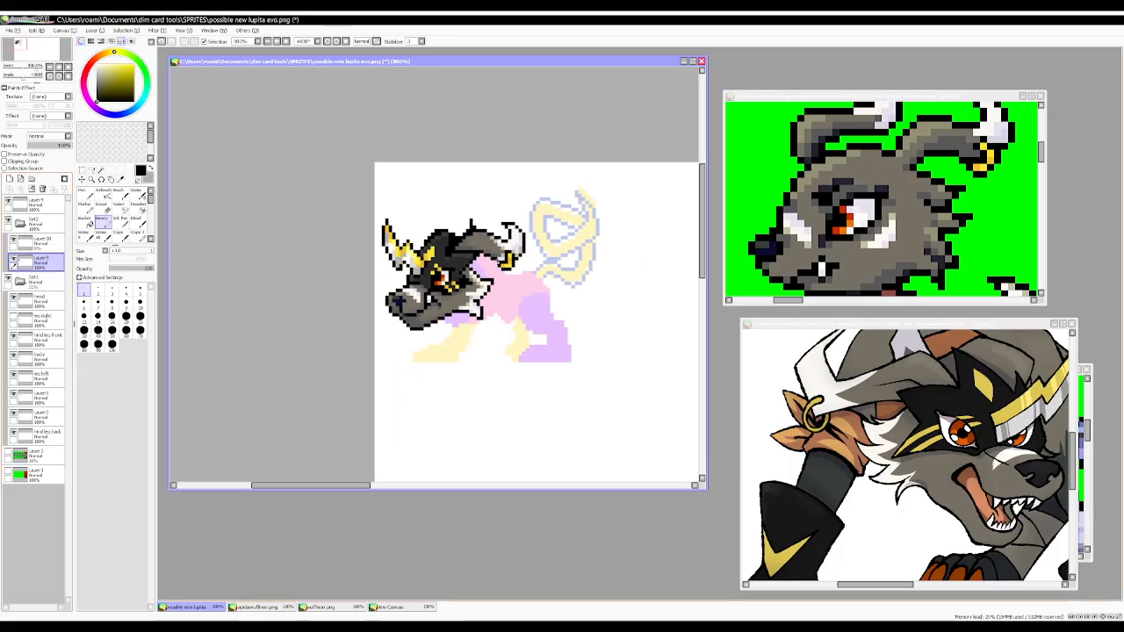
{"action": "scroll", "coordinate": [488, 253], "scroll_direction": "down", "scroll_amount": 3}
{"action": "scroll", "coordinate": [488, 253], "scroll_direction": "up", "scroll_amount": 4}
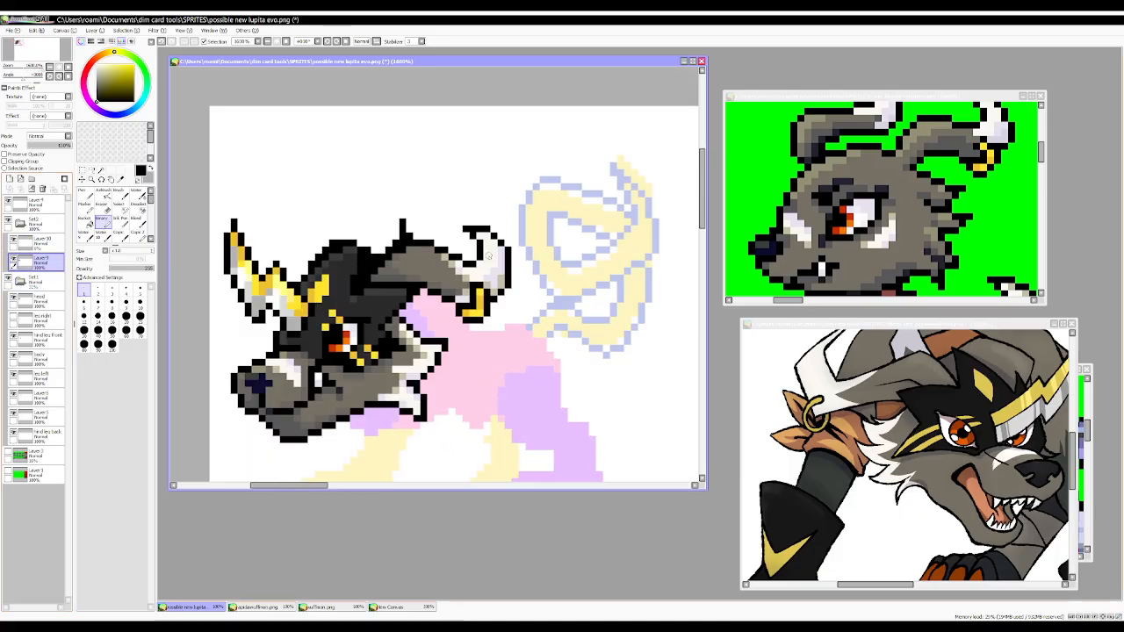
{"action": "left_click", "coordinate": [258, 374], "text": "alt"}
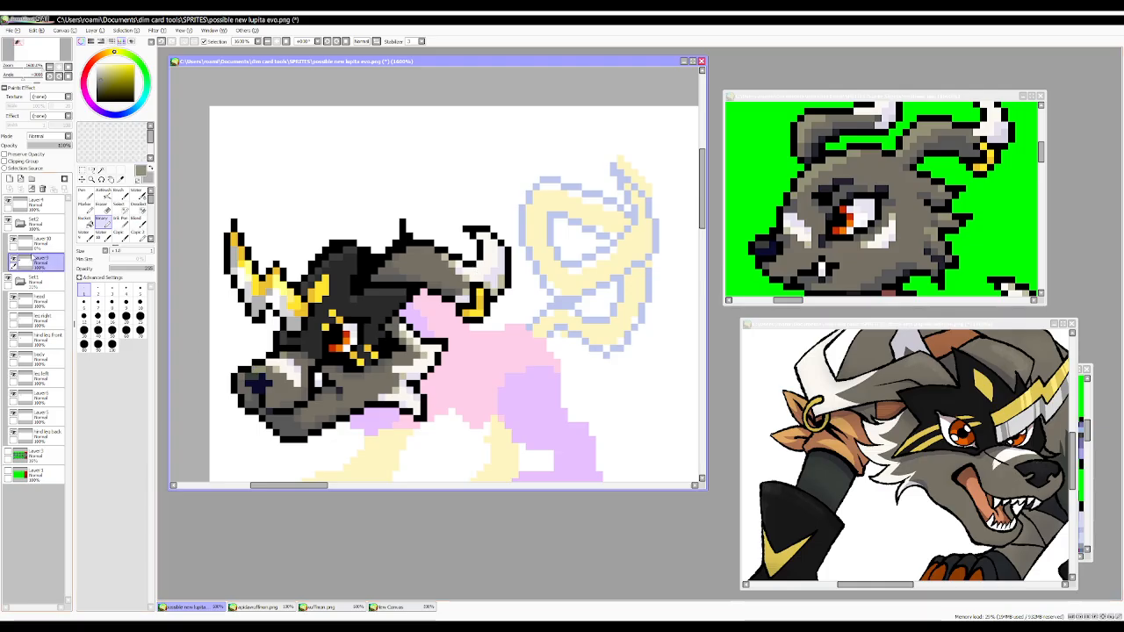
{"action": "left_click_drag", "start_coordinate": [401, 254], "coordinate": [437, 250]}
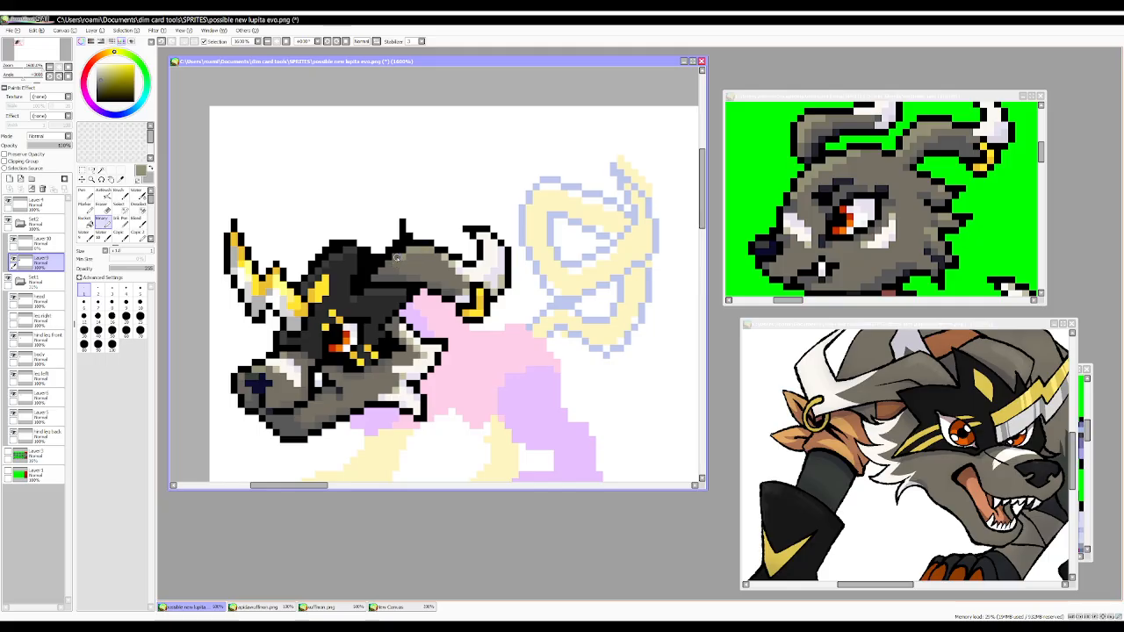
Show the hidden layer containing the blocked-in blue right front leg.
{"action": "scroll", "coordinate": [436, 266], "scroll_direction": "down", "scroll_amount": 3}
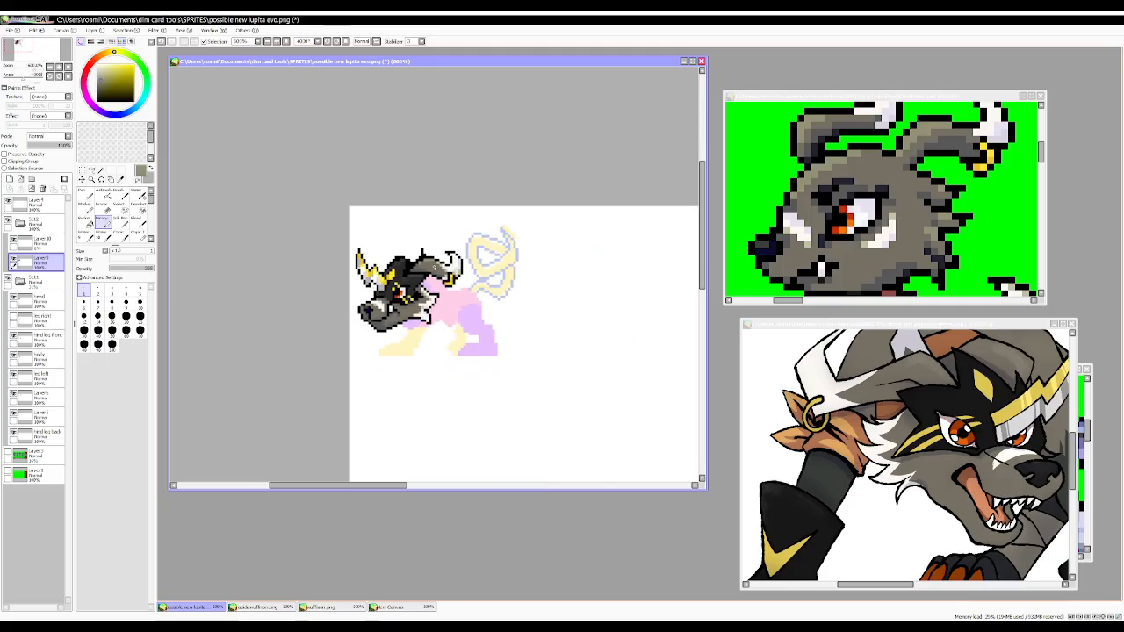
{"action": "scroll", "coordinate": [436, 266], "scroll_direction": "up", "scroll_amount": 3}
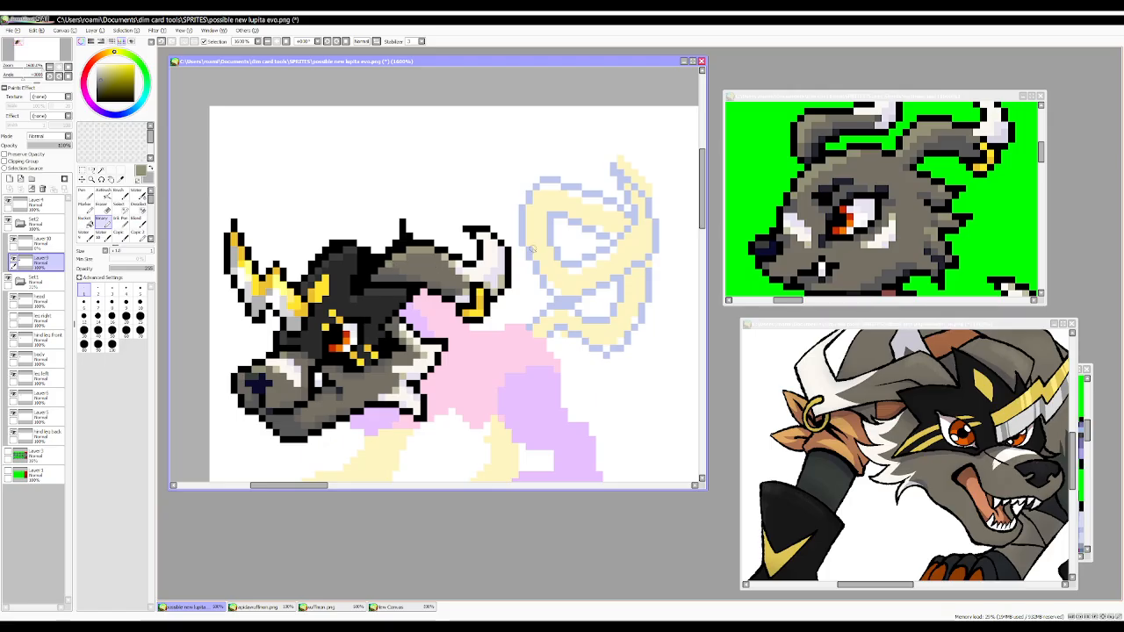
{"action": "scroll", "coordinate": [533, 250], "scroll_direction": "down", "scroll_amount": 4}
{"action": "scroll", "coordinate": [623, 256], "scroll_direction": "up", "scroll_amount": 2}
{"action": "scroll", "coordinate": [623, 253], "scroll_direction": "up", "scroll_amount": 1}
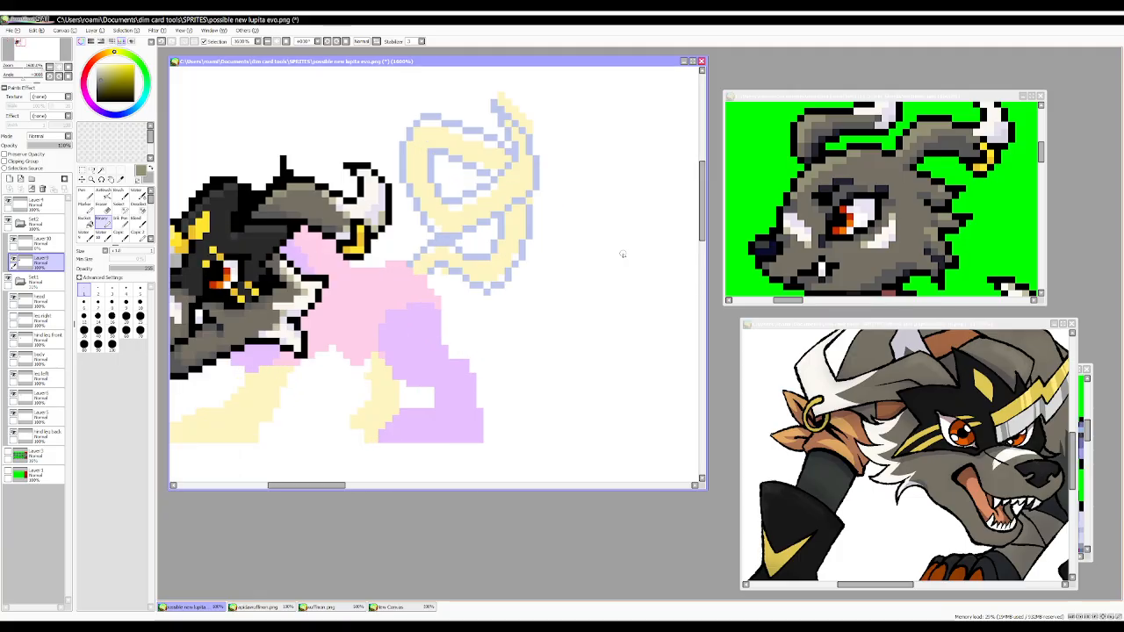
{"action": "scroll", "coordinate": [539, 251], "scroll_direction": "down", "scroll_amount": 2}
{"action": "scroll", "coordinate": [481, 259], "scroll_direction": "up", "scroll_amount": 2}
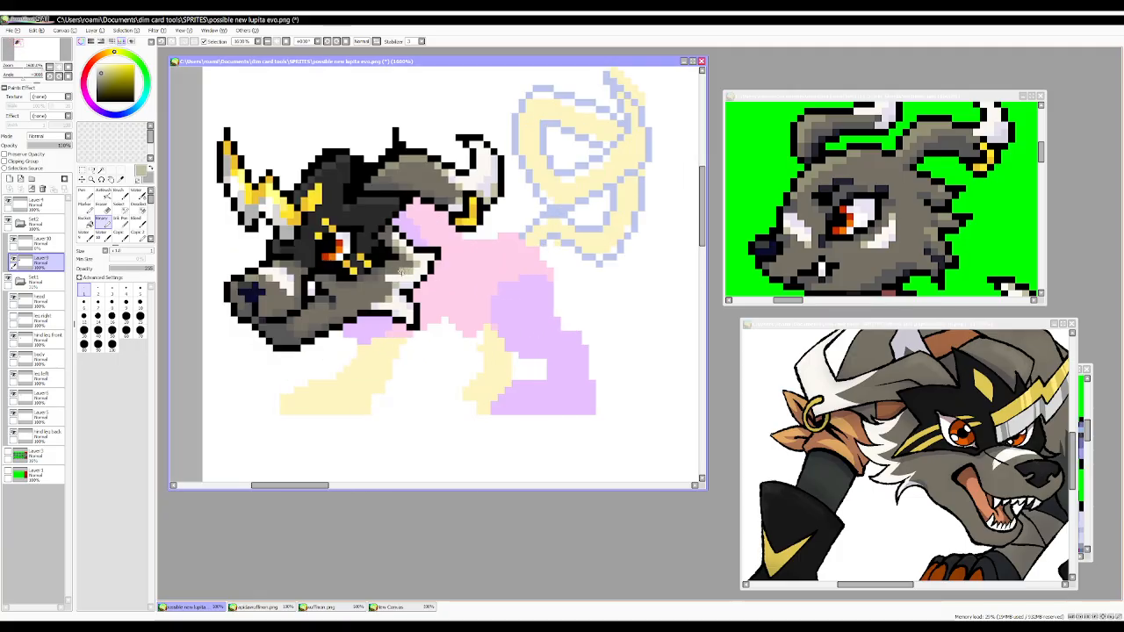
{"action": "scroll", "coordinate": [374, 284], "scroll_direction": "down", "scroll_amount": 3}
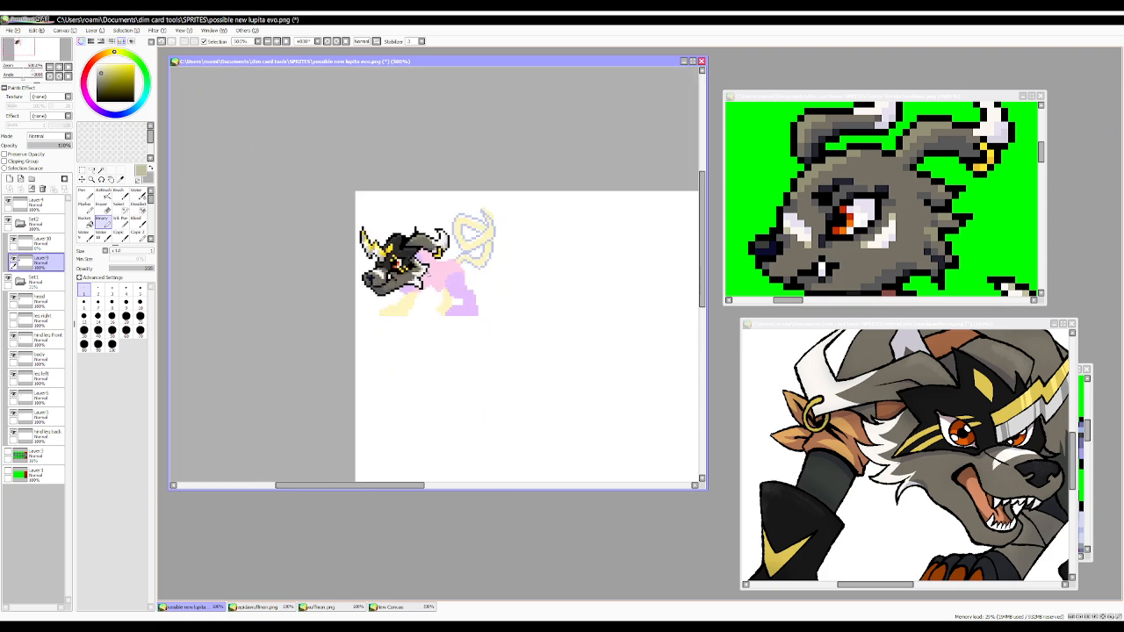
{"action": "scroll", "coordinate": [416, 269], "scroll_direction": "up", "scroll_amount": 1}
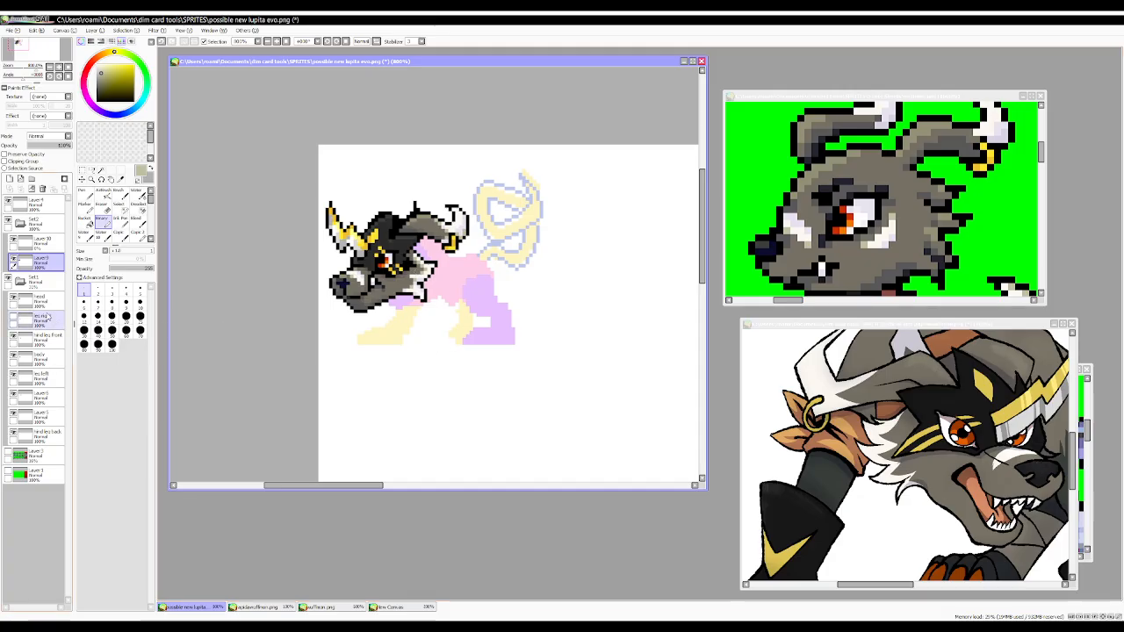
{"action": "left_click", "coordinate": [12, 318]}
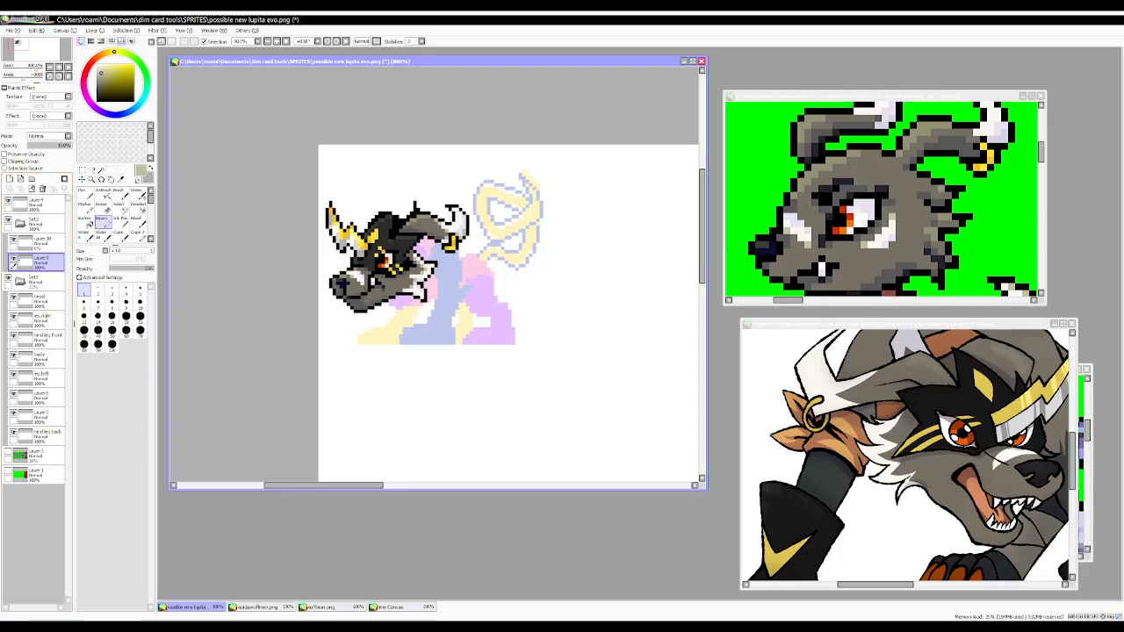